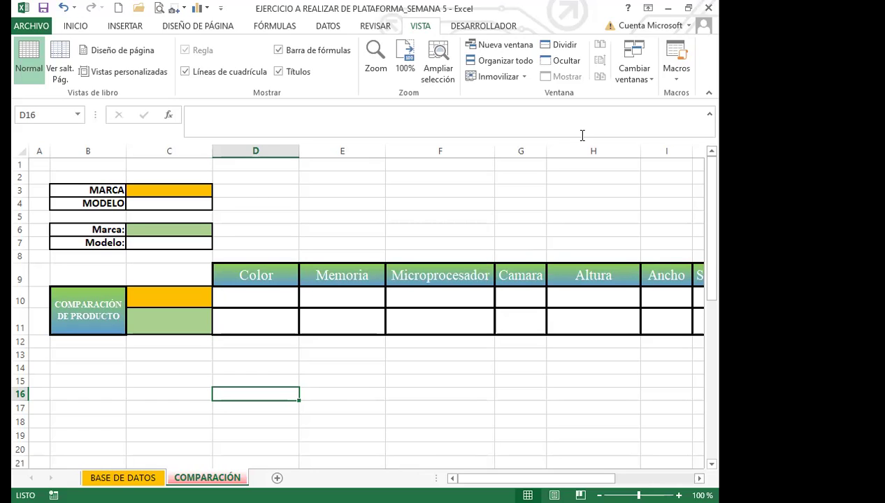
Step: Look over the COMPARACIÓN and BASE DE DATOS sheets and check the range name of the brand list in B22:B24
click(115, 478)
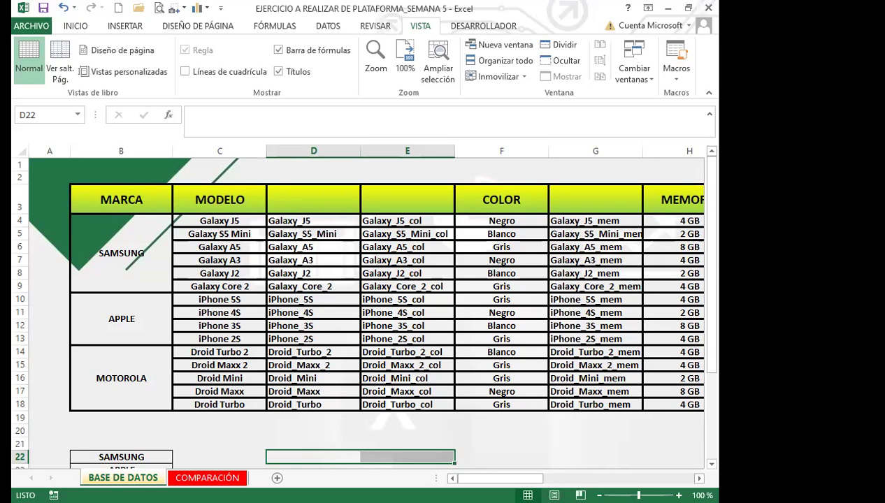
click(200, 478)
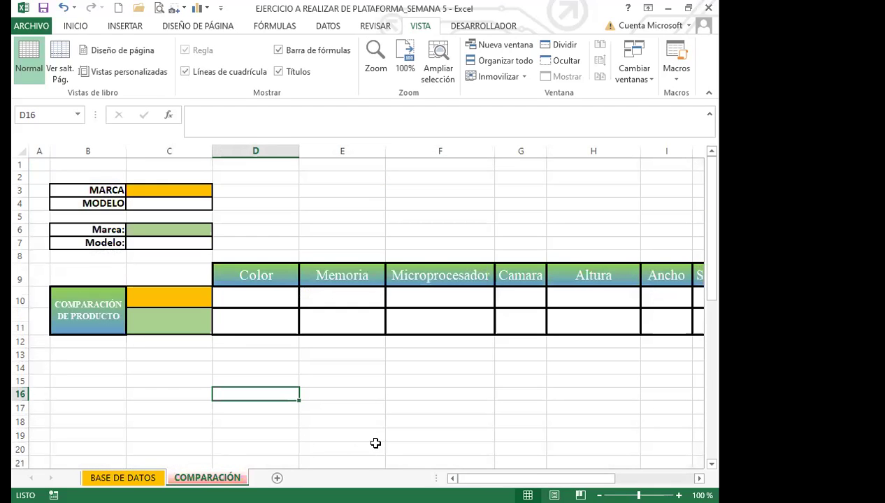
click(140, 478)
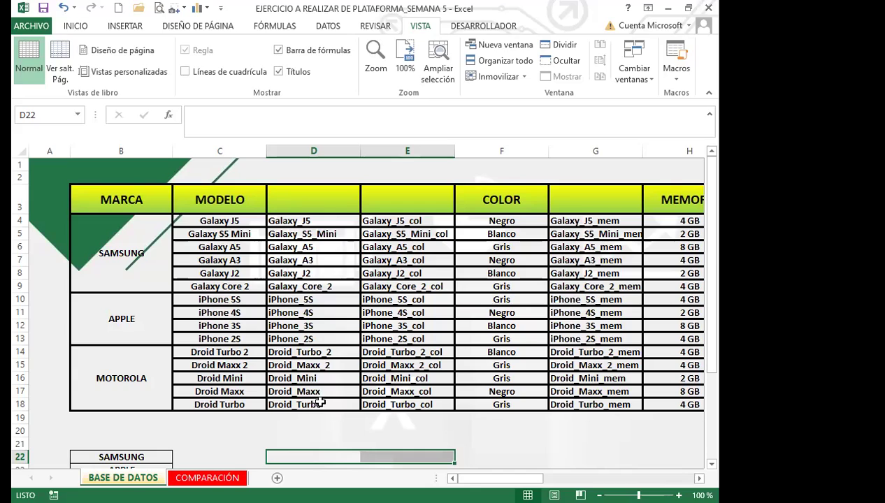
drag(501, 478, 137, 395)
scroll(119, 380, down, 2)
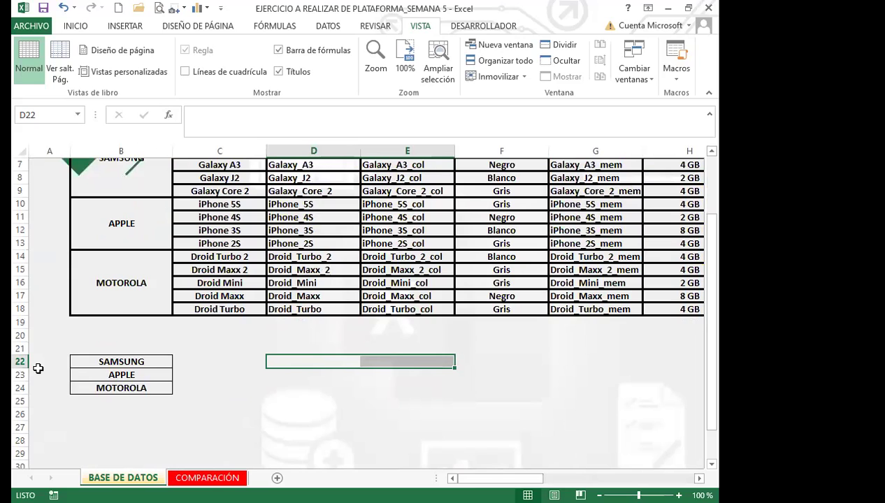
drag(129, 362, 147, 388)
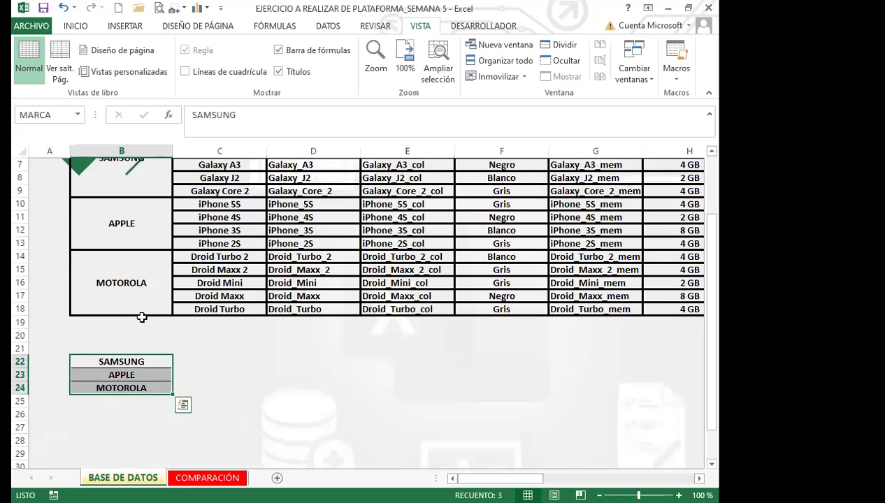
Step: Examine the merged SAMSUNG, APPLE and MOTOROLA cells in column B against the separate brand list starting at B22
scroll(142, 318, up, 1)
click(133, 199)
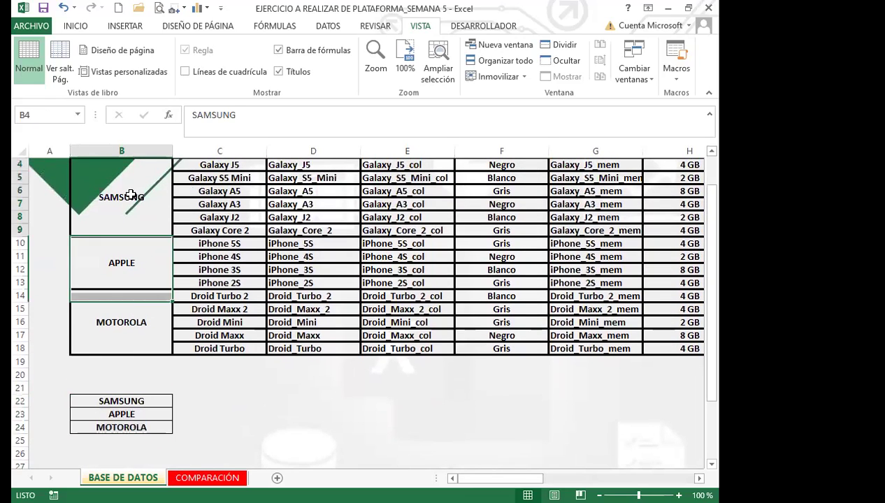
click(124, 264)
click(132, 322)
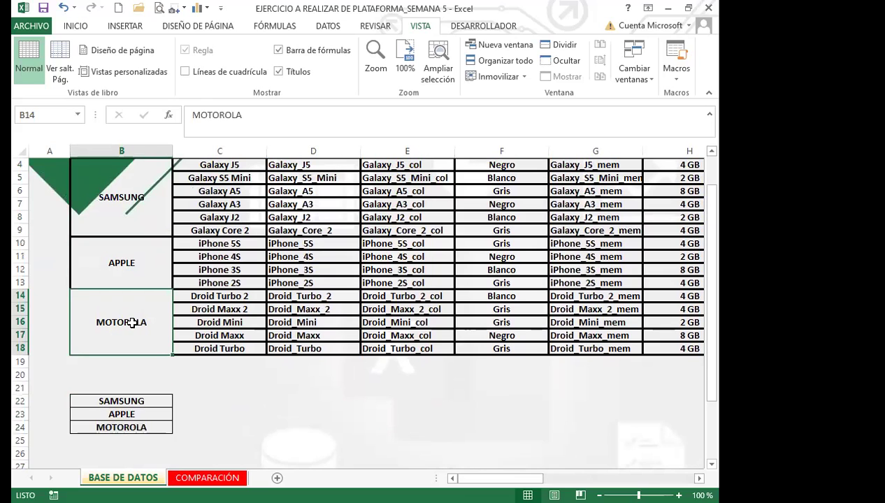
click(76, 26)
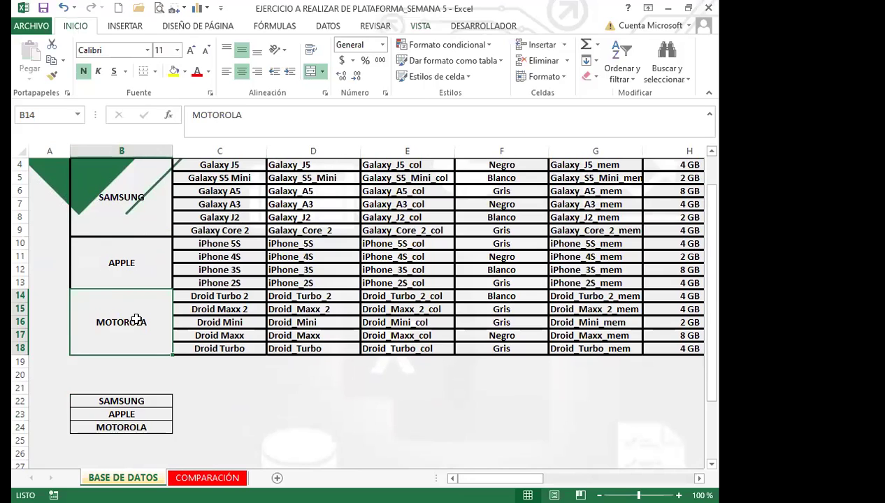
drag(123, 198, 108, 322)
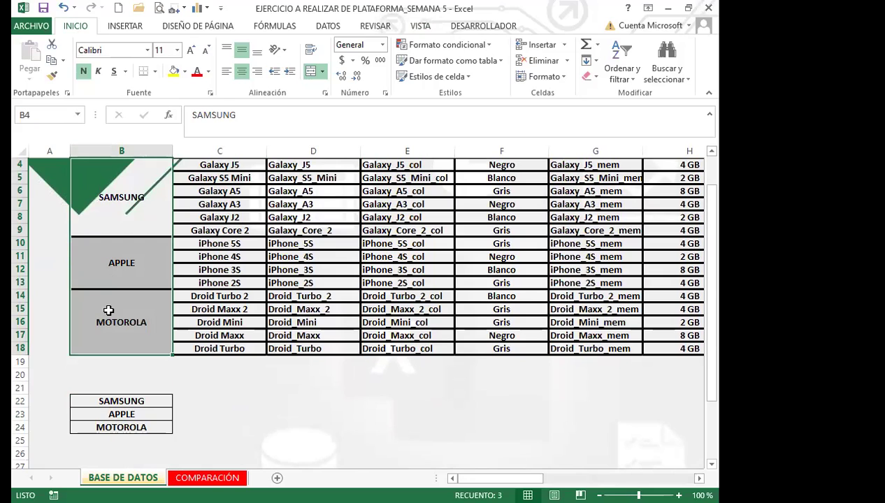
click(126, 167)
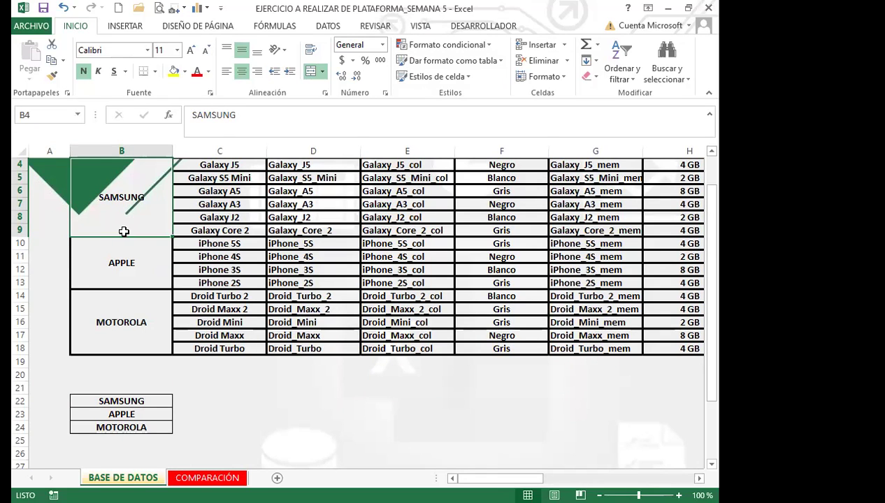
click(143, 403)
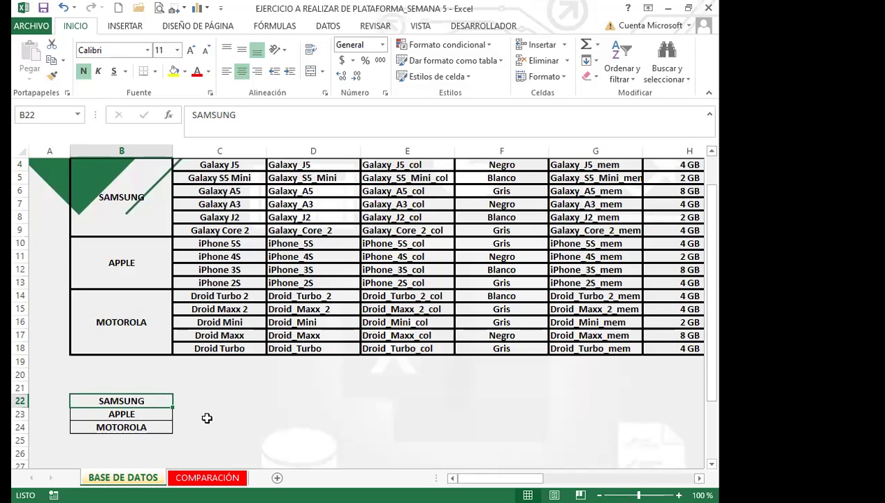
Step: Inspect the brand options offered by the drop-down lists in C3 and C6 of the COMPARACIÓN sheet
click(207, 478)
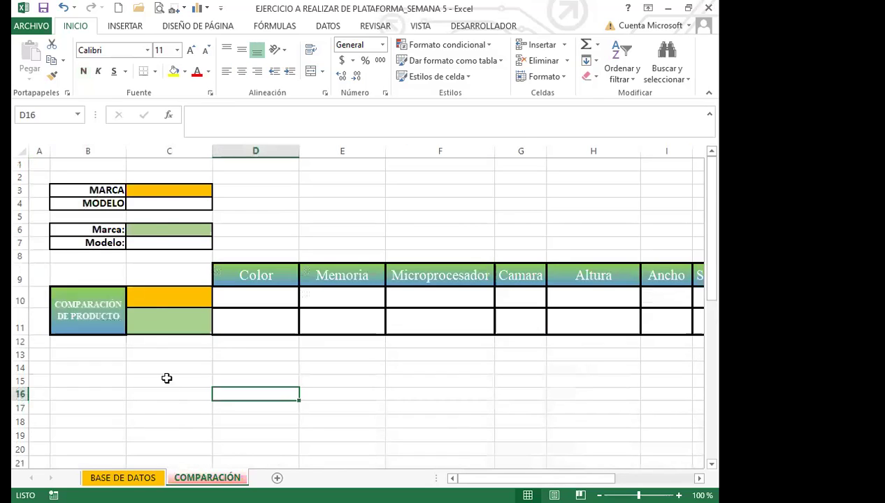
click(182, 188)
click(218, 190)
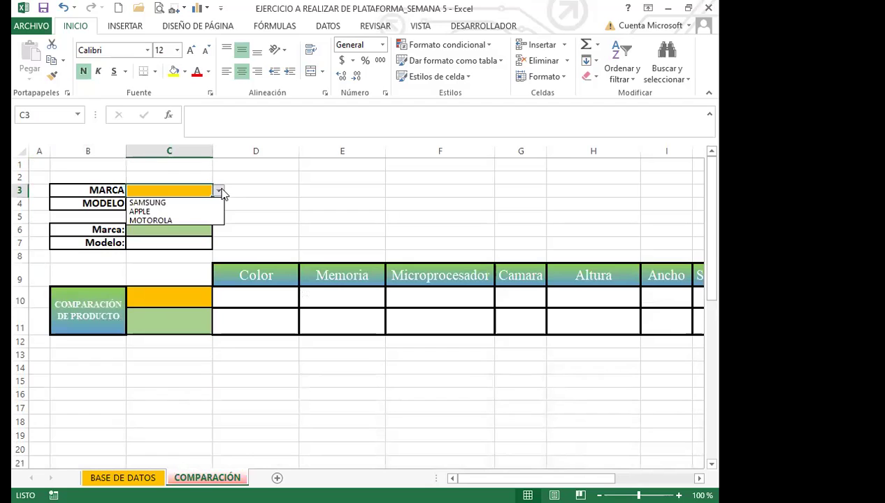
key(Escape)
click(187, 230)
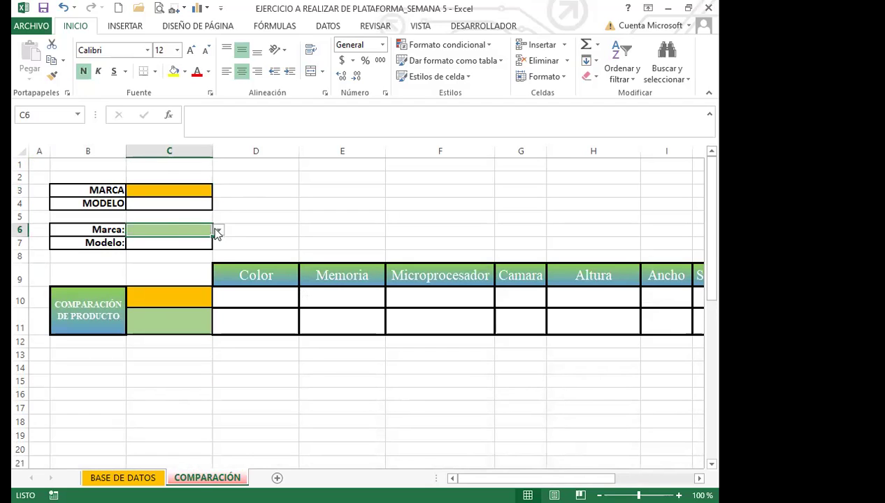
click(219, 231)
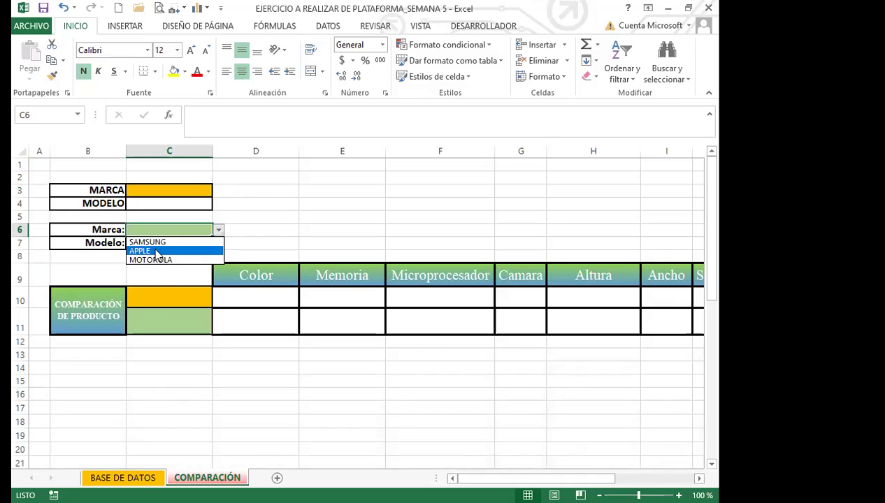
click(217, 233)
click(192, 191)
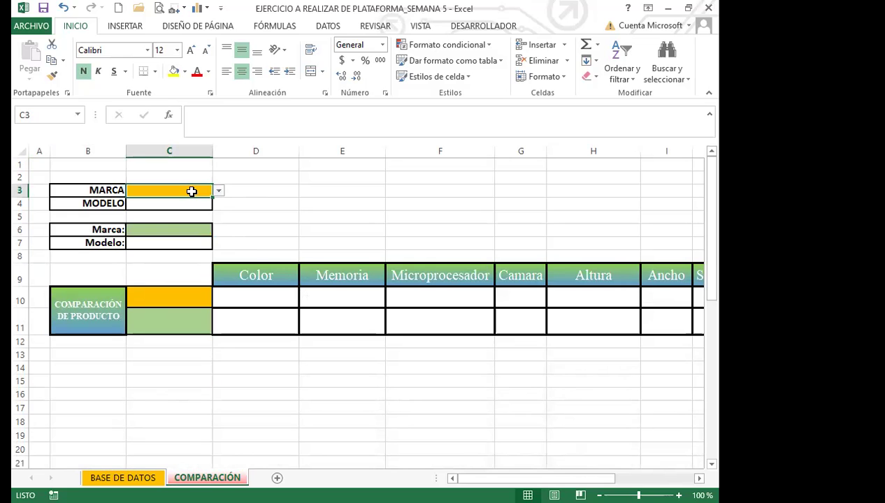
Step: Review the phone table on BASE DE DATOS and the MARCA and MODELO input cells C3 and C4 on COMPARACIÓN
click(123, 478)
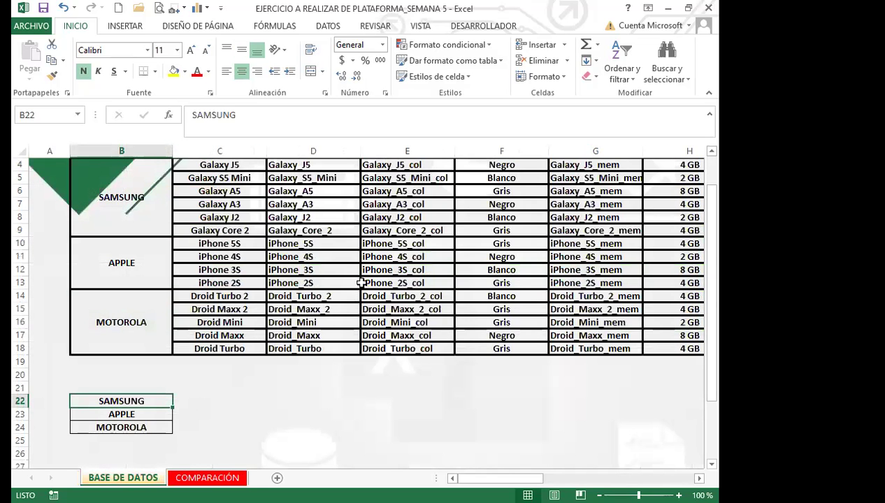
scroll(310, 347, up, 1)
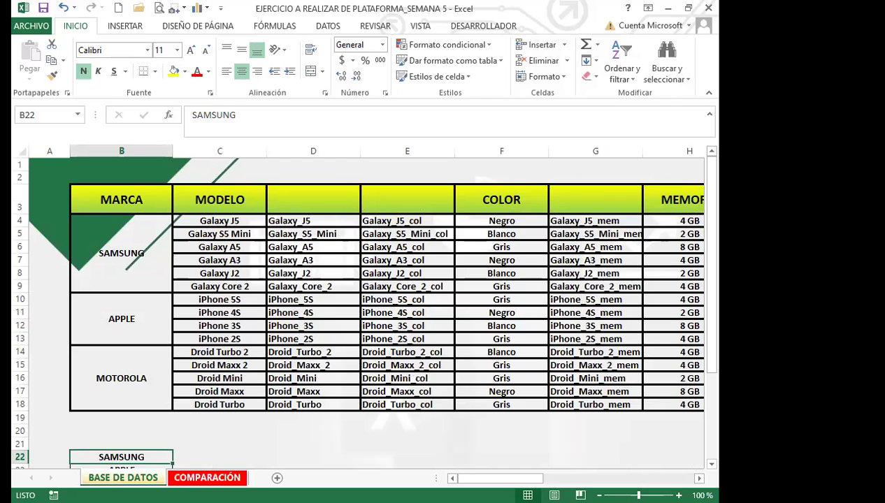
click(219, 477)
click(189, 204)
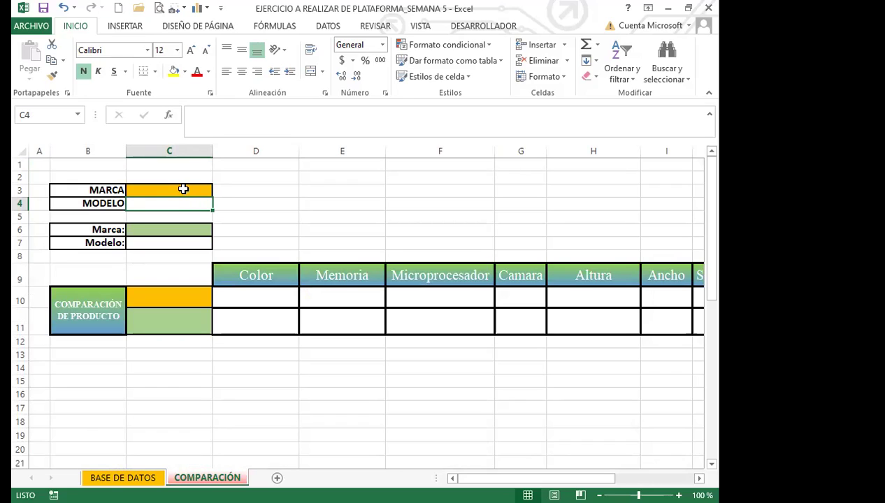
click(182, 190)
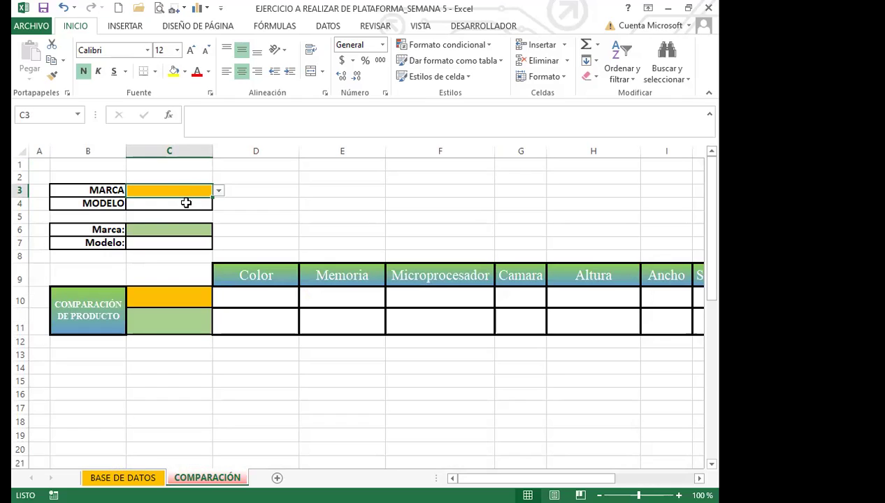
click(186, 203)
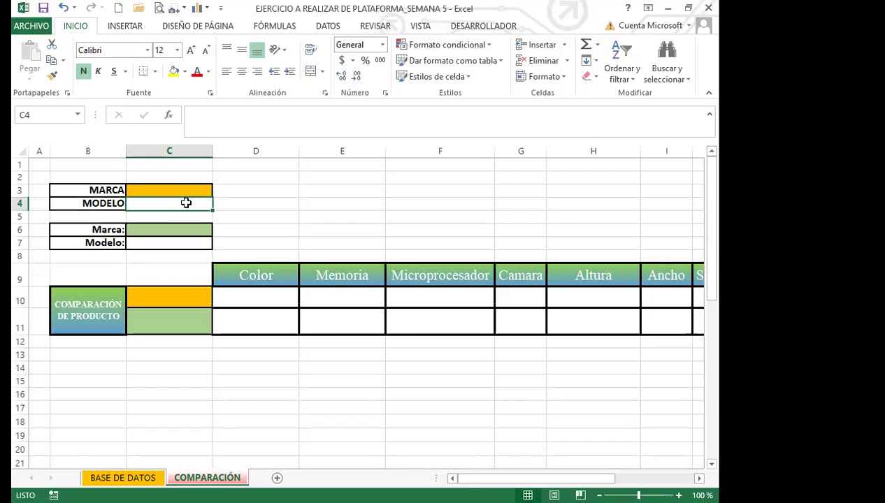
click(190, 190)
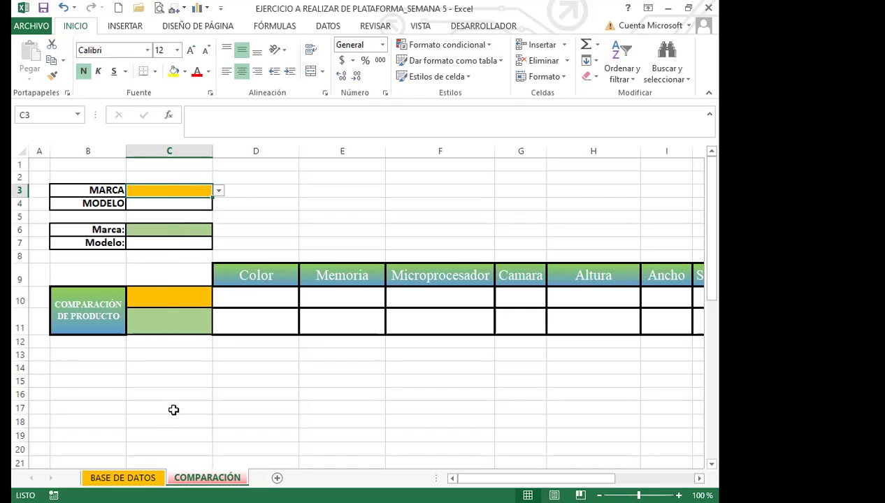
Step: Inspect the SUSTITUIR formula in D4 of BASE DE DATOS, and return to the MODELO cell C4 on COMPARACIÓN
click(125, 477)
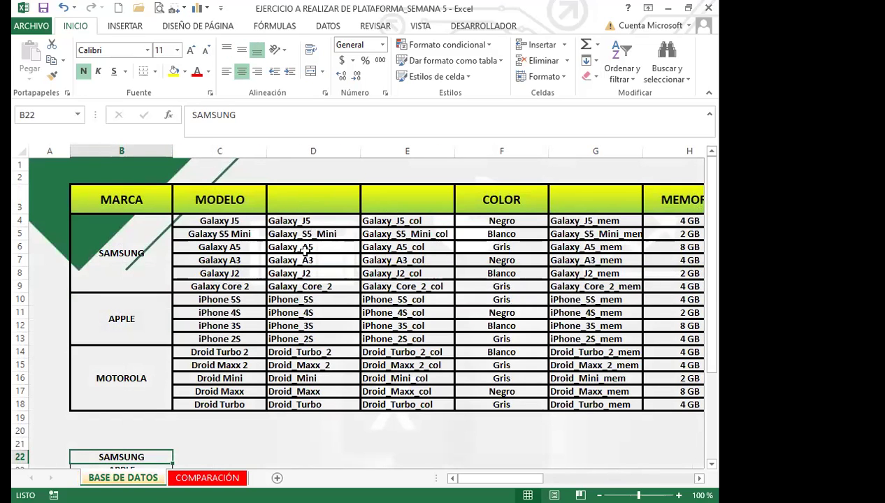
click(306, 222)
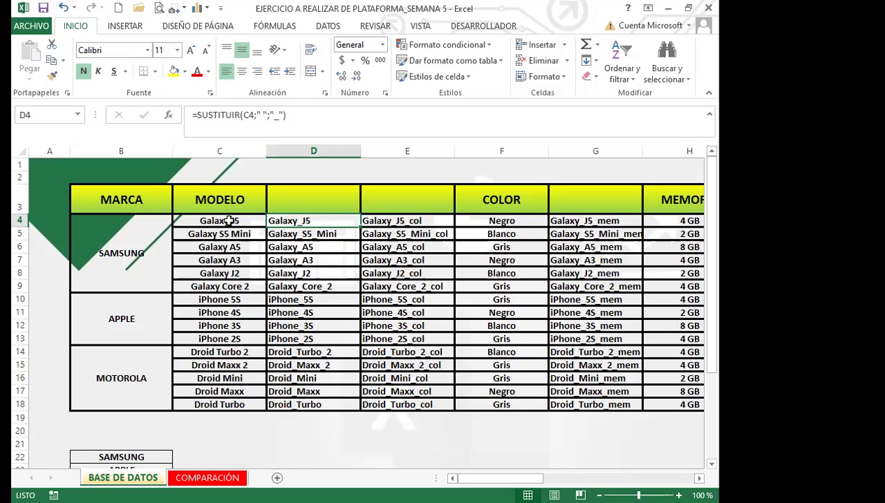
click(264, 114)
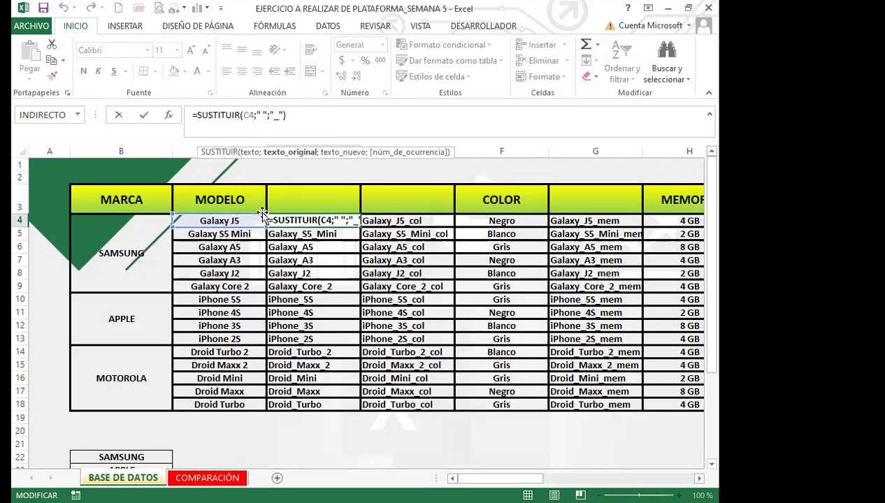
click(315, 221)
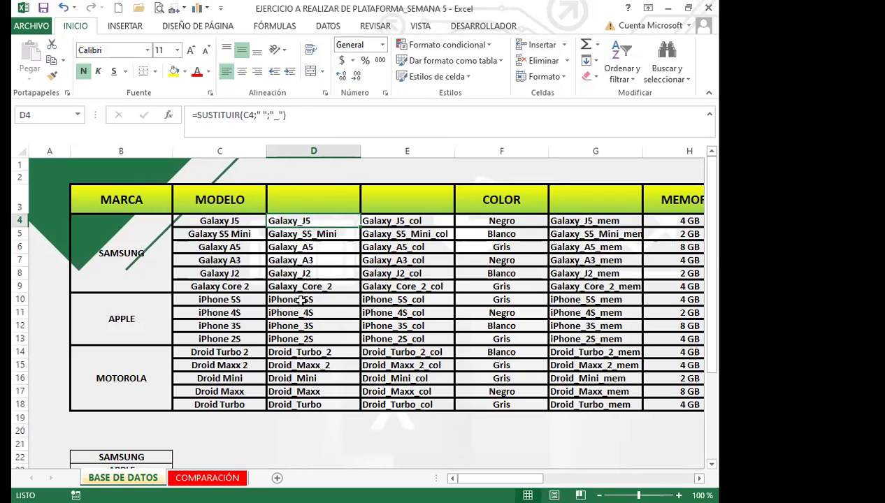
click(207, 477)
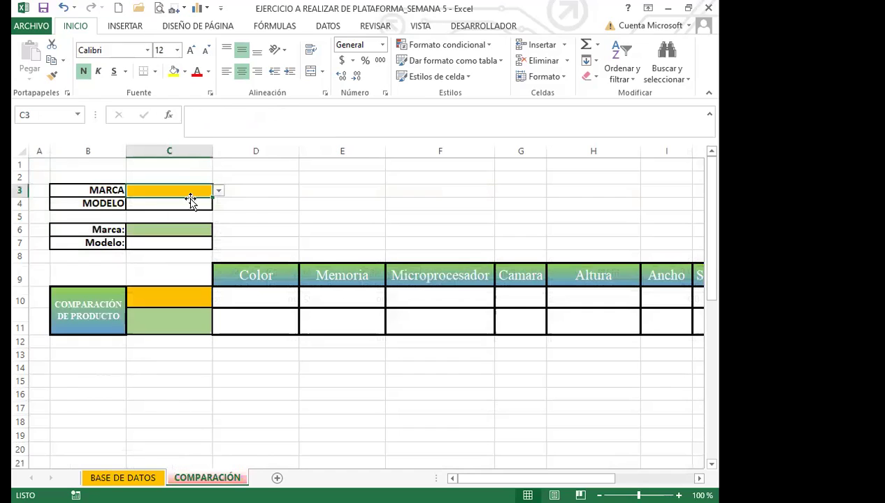
click(266, 194)
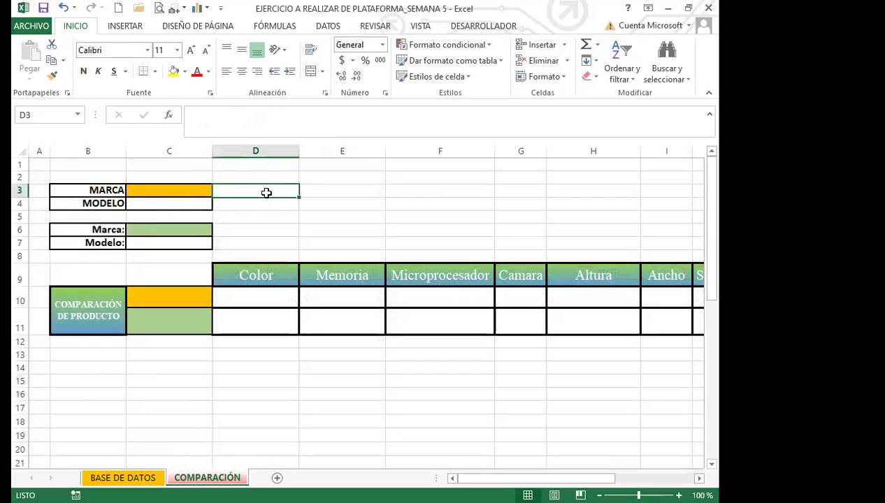
click(182, 202)
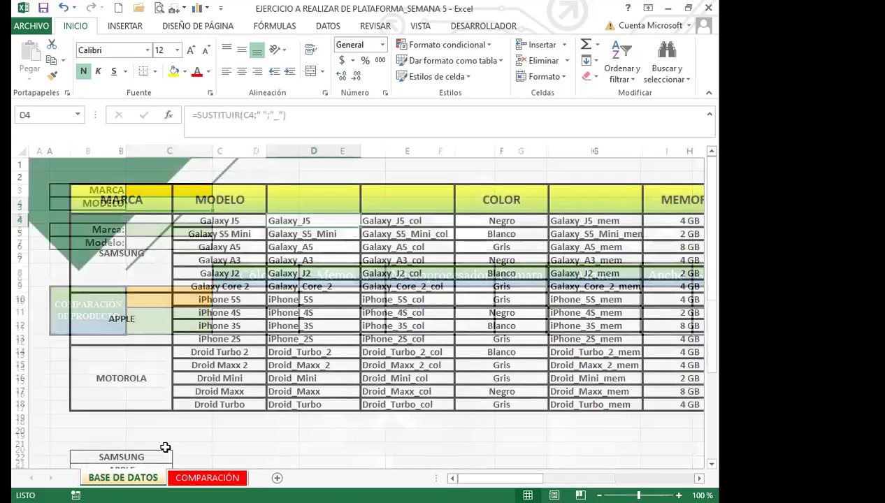
Step: On BASE DE DATOS, name the underscored Galaxy model range D4:D9 as SAMSUNG
click(123, 477)
drag(282, 221, 286, 283)
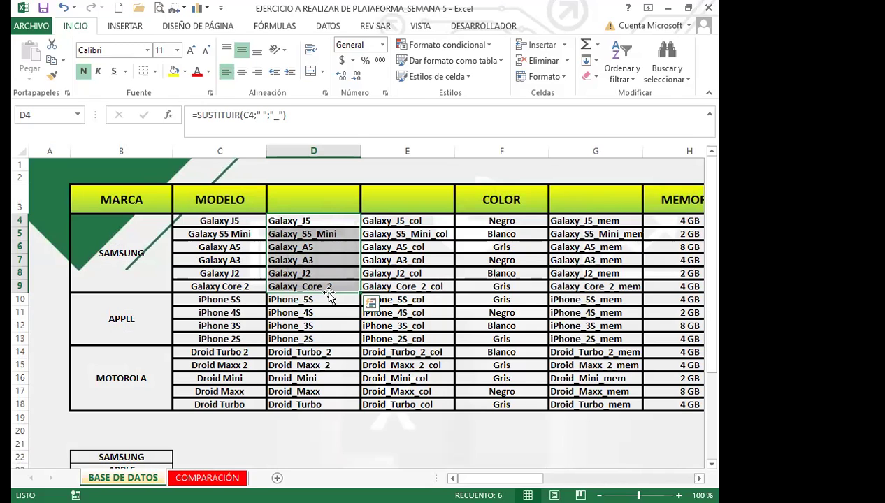
drag(332, 218, 324, 281)
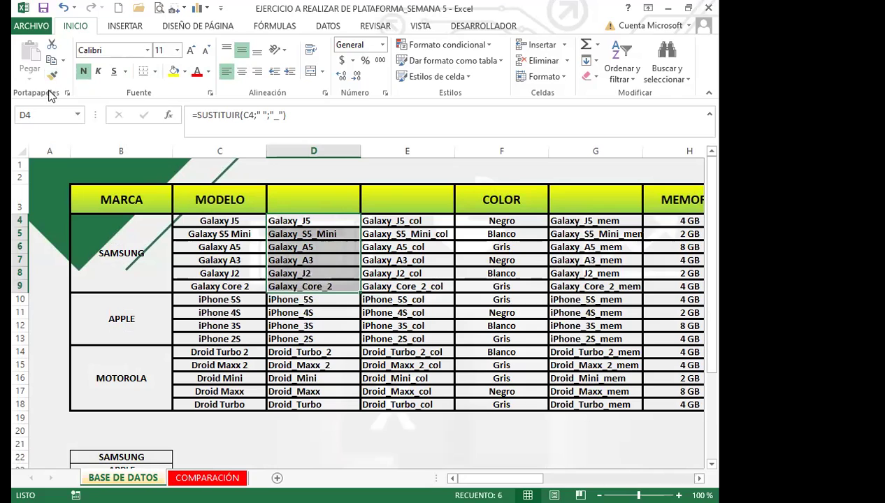
click(47, 116)
text(SAMSUNG)
key(Return)
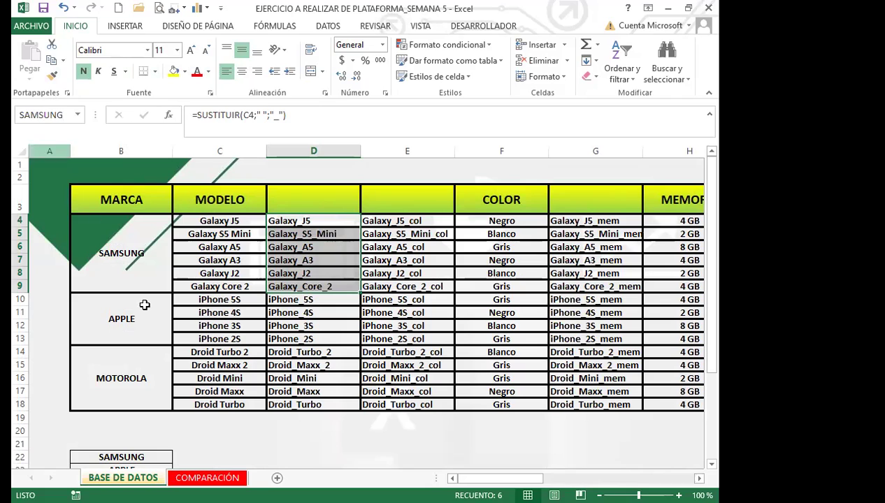
Step: Name the underscored iPhone model range D10:D13 as APPLE
click(304, 300)
drag(303, 302, 299, 340)
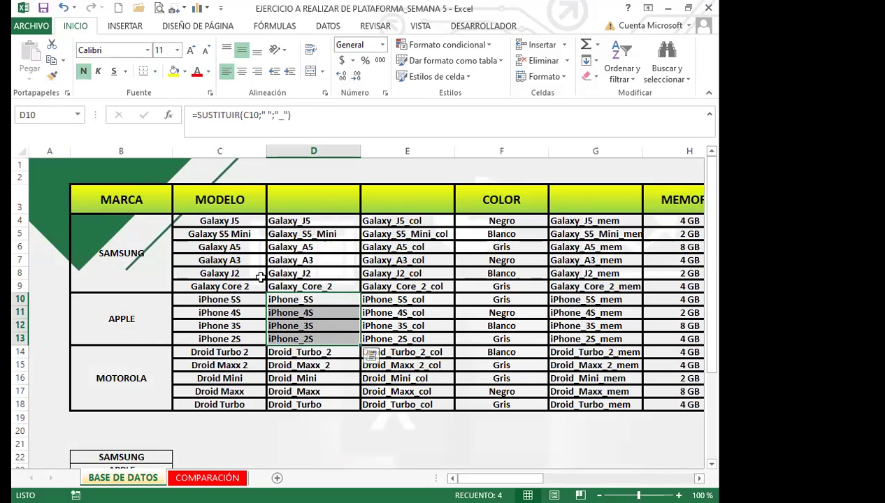
click(43, 114)
text(APPL)
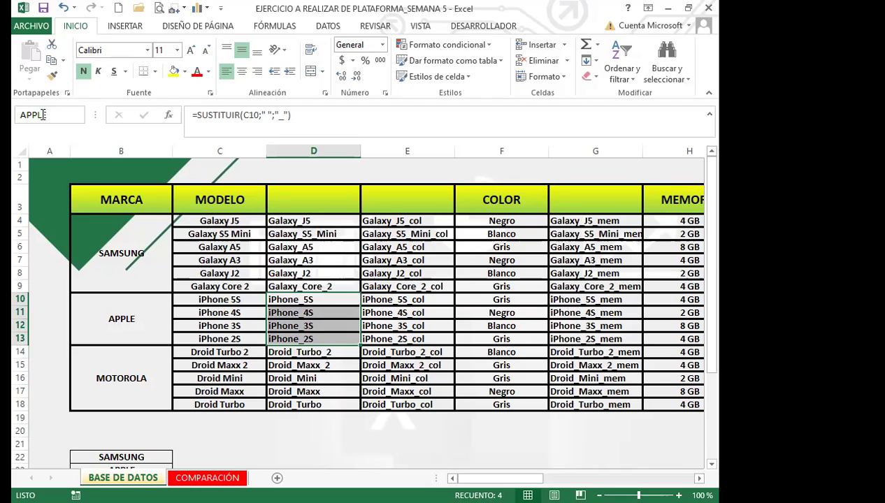
key(Return)
Step: Name the underscored Droid model range D14:D18 as MOTOROLA
drag(297, 352, 293, 404)
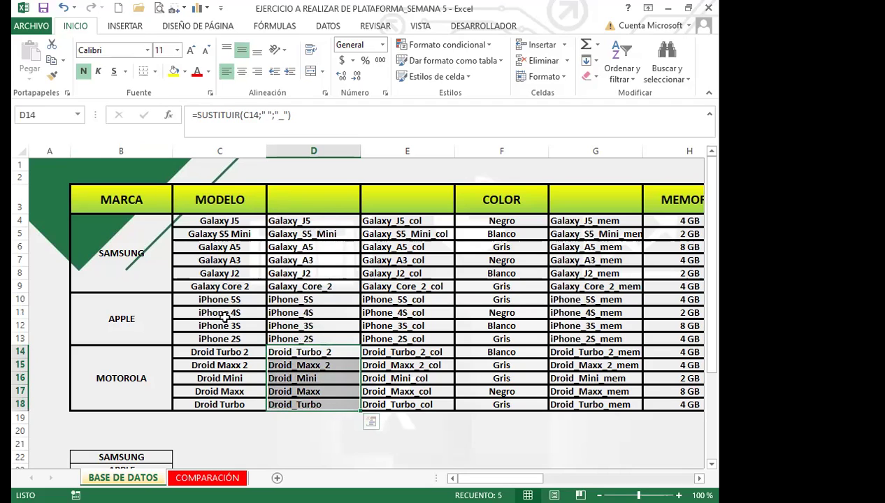
click(40, 117)
text(MOTOROLA)
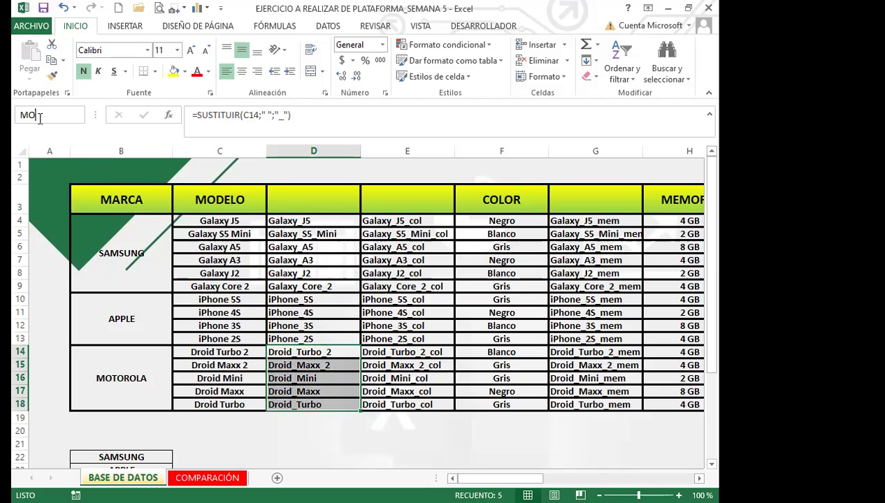
key(Return)
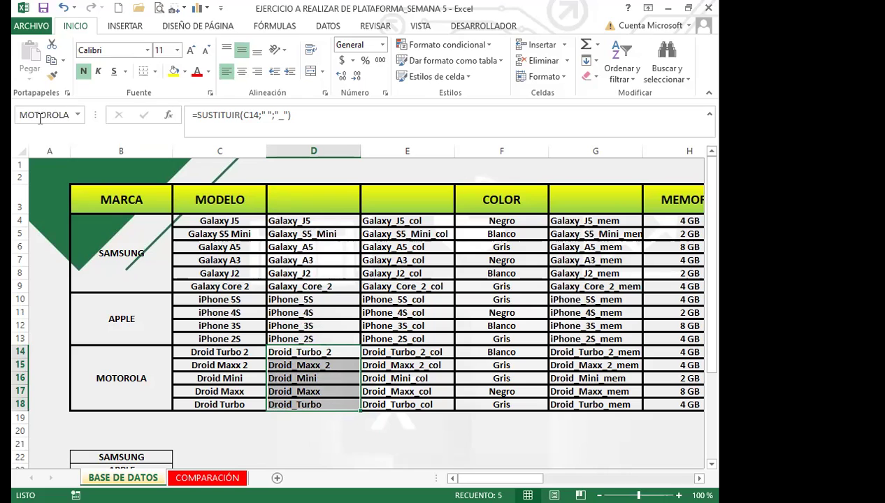
Step: Review the workbook's defined names and the ranges they refer to in the Name Manager
click(269, 27)
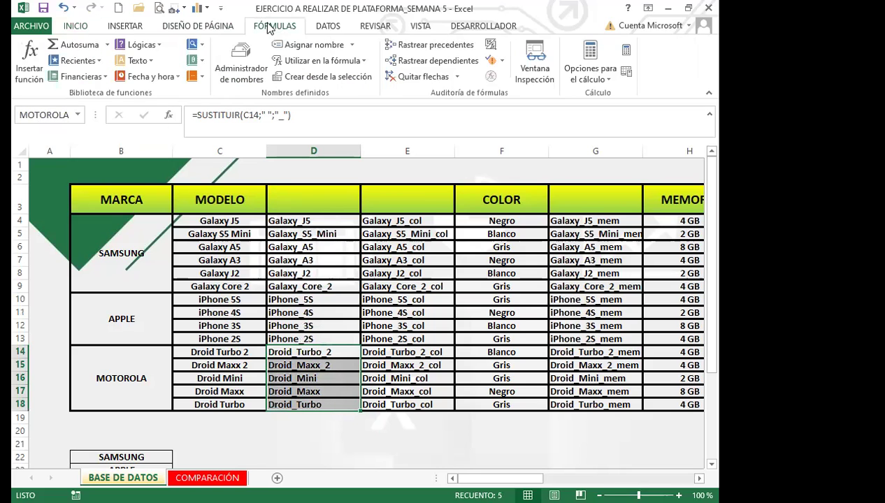
click(239, 61)
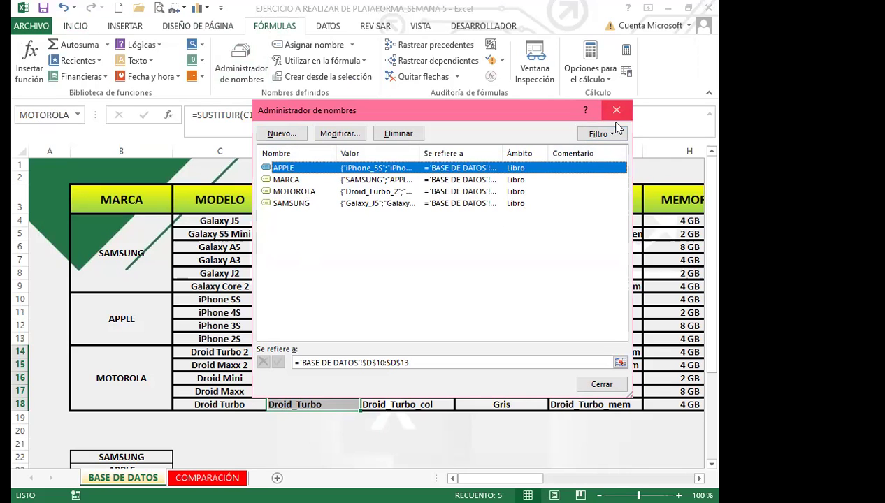
key(Escape)
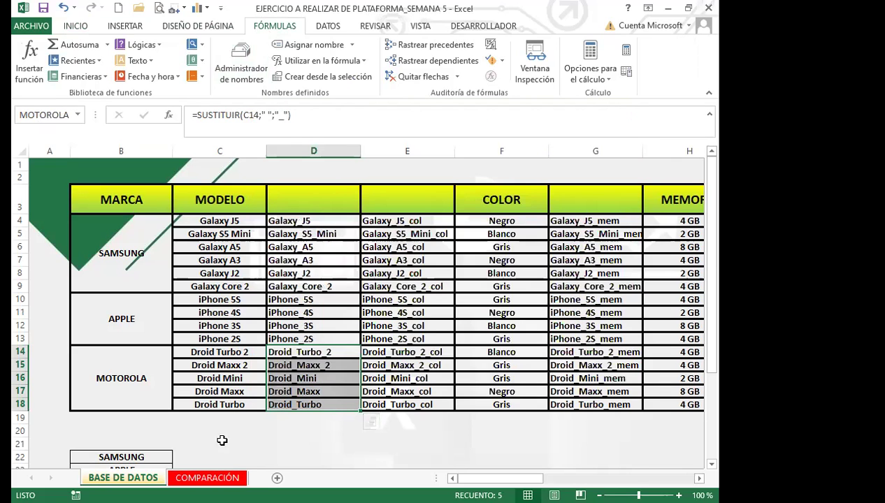
Step: On COMPARACIÓN, add a list validation to the MODELO cell C4 with the source =INDIRECTO($C$3), accepting the source warning
click(221, 475)
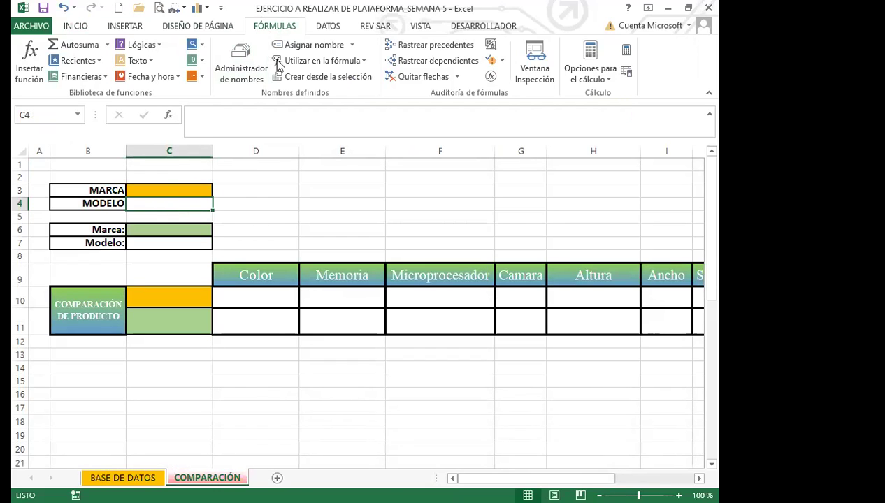
click(327, 27)
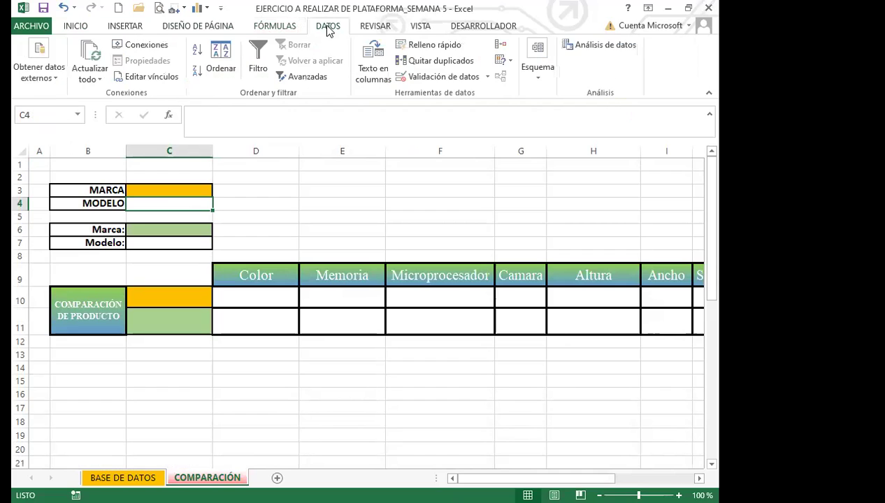
click(488, 82)
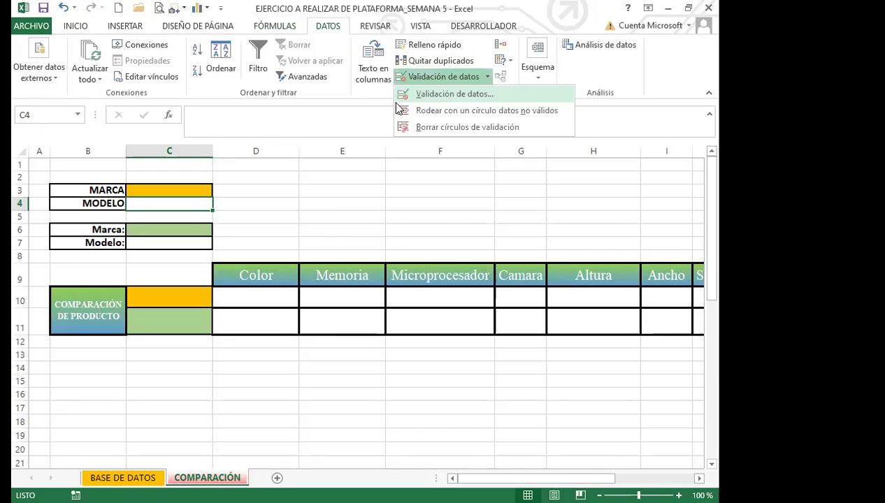
click(447, 95)
click(395, 219)
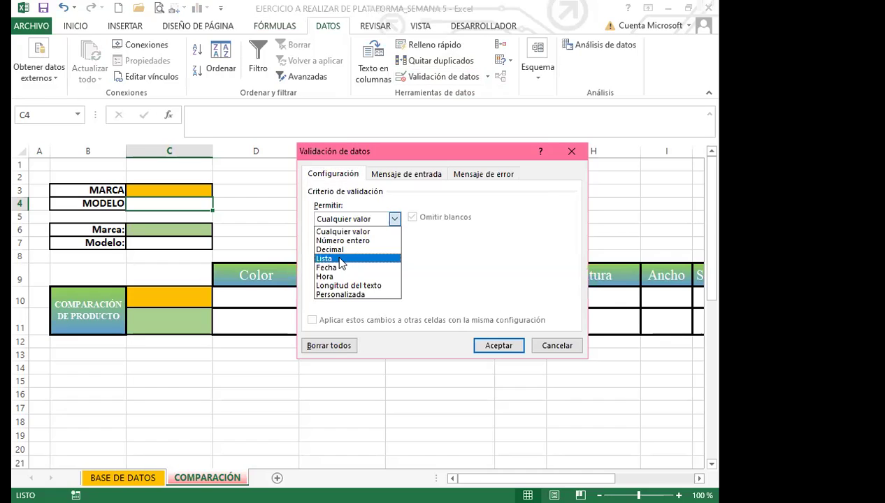
click(342, 260)
click(340, 275)
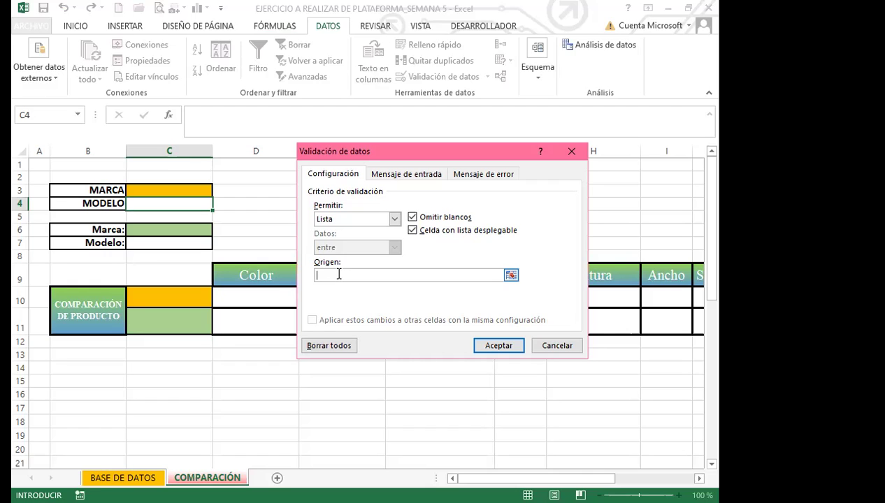
text(=INDIRECTO()
click(179, 188)
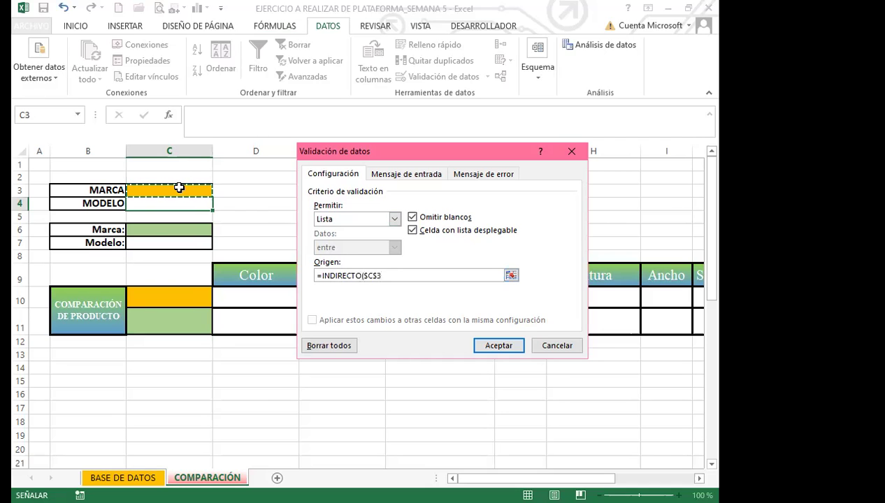
text())
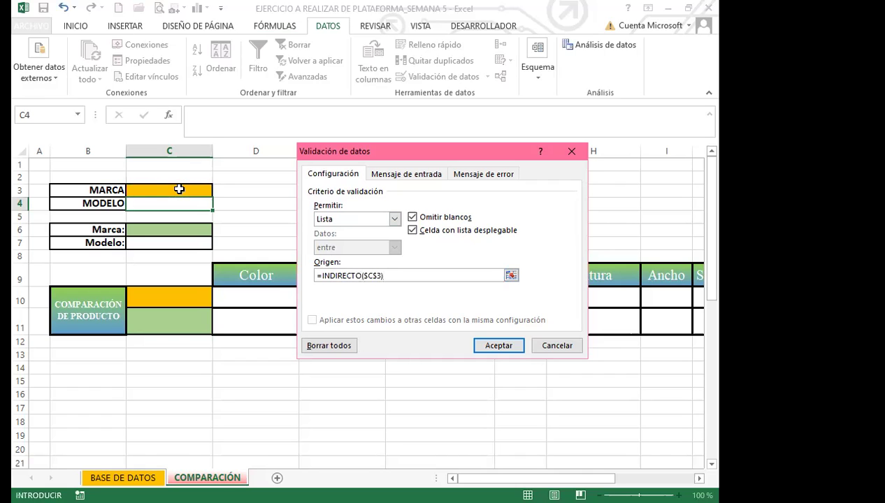
click(505, 349)
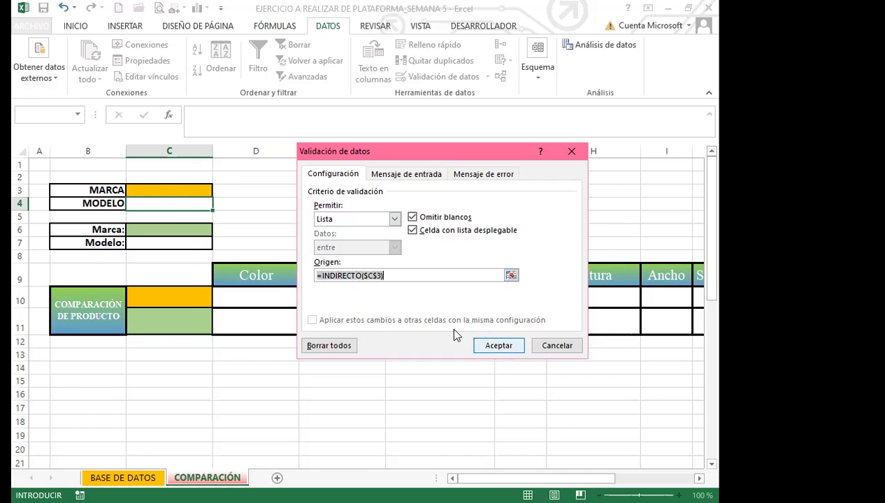
click(329, 294)
Step: Choose SAMSUNG as the brand in C3 and check the models offered in the C4 drop-down list
click(186, 189)
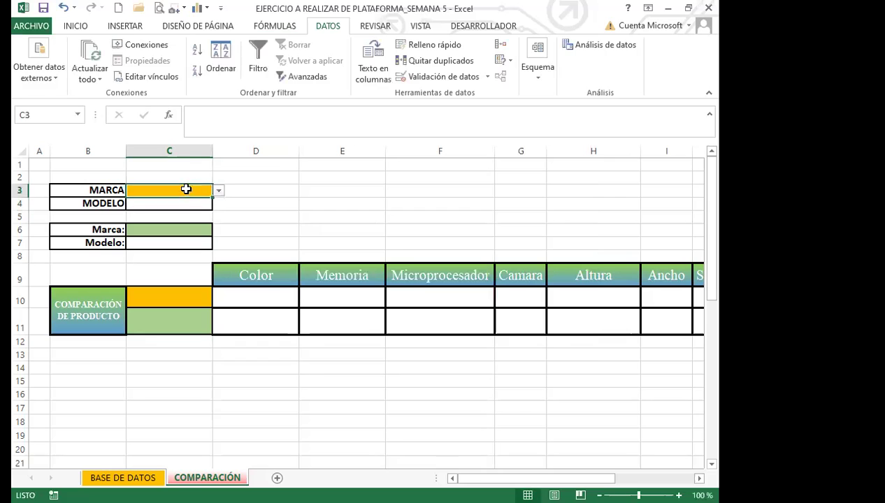
click(220, 191)
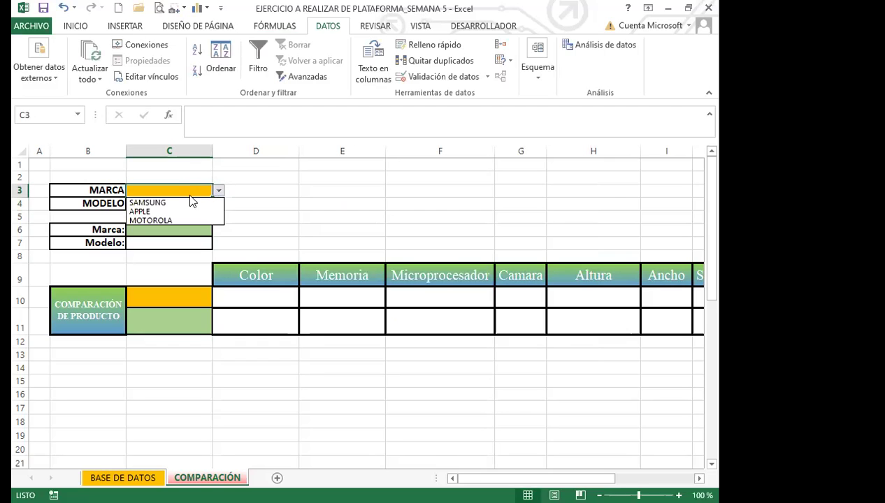
click(159, 202)
click(180, 202)
click(219, 205)
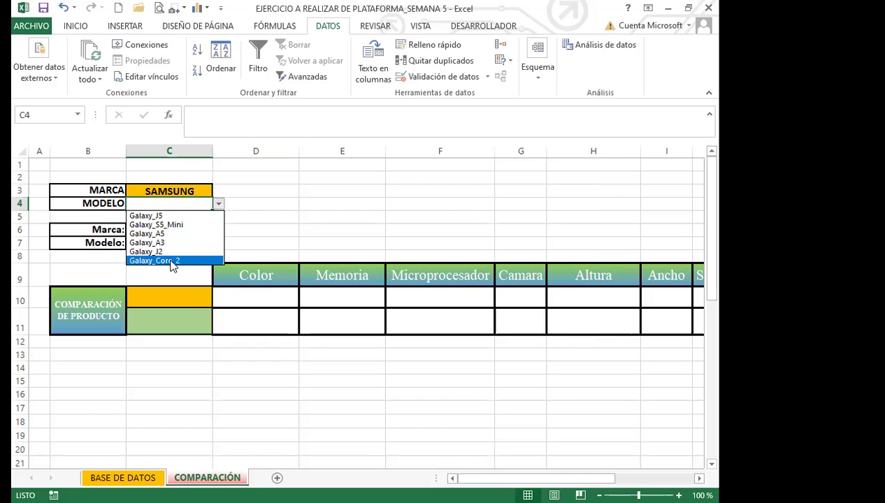
click(245, 218)
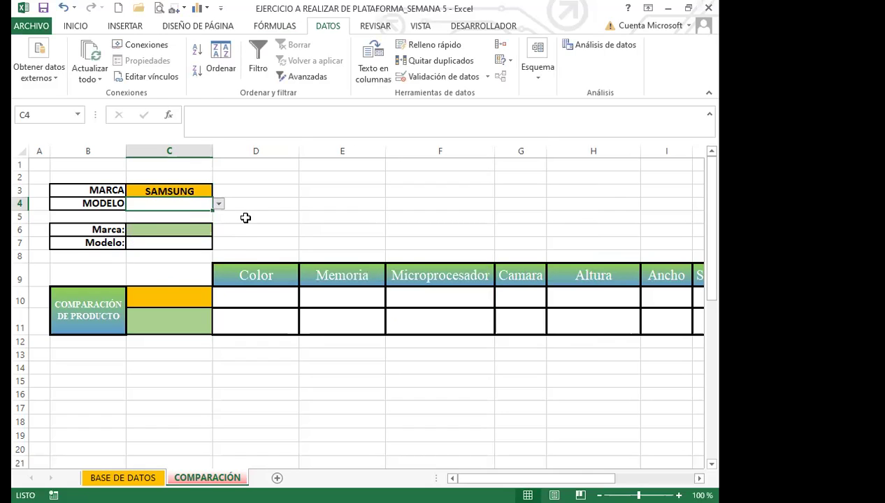
Step: Add a list validation to the second Modelo cell C7 with the source =INDIRECTO($C$6), accepting the source warning
click(184, 229)
click(187, 243)
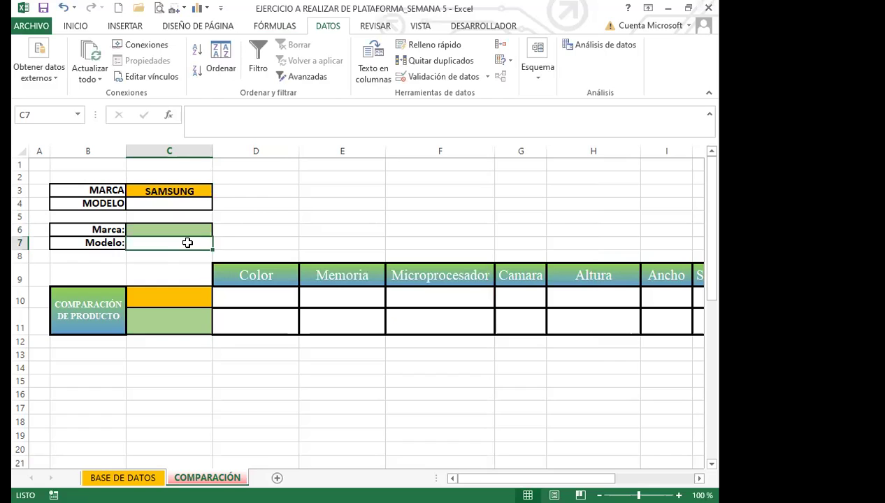
click(439, 76)
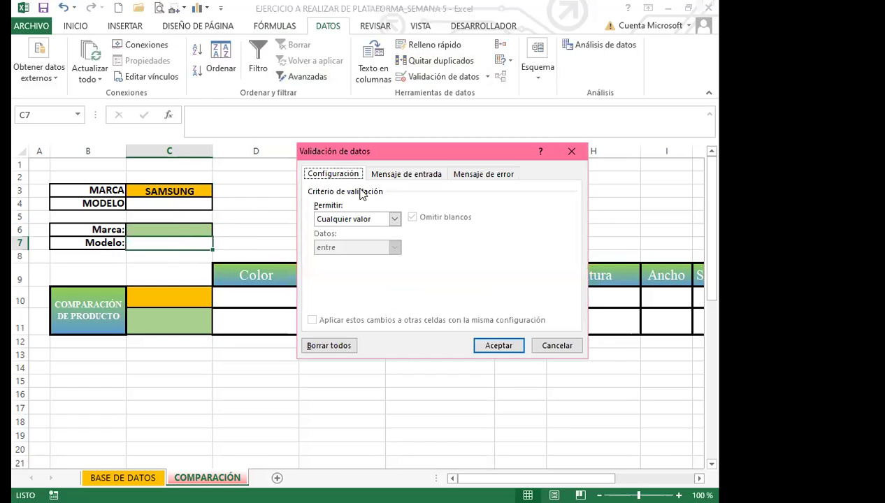
click(394, 219)
click(339, 259)
click(347, 276)
text(=)
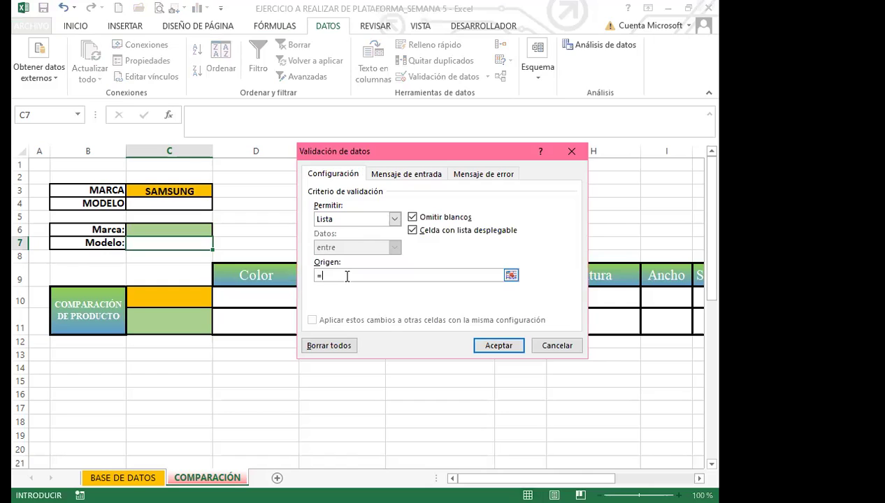
text(INDIRECTO()
click(179, 229)
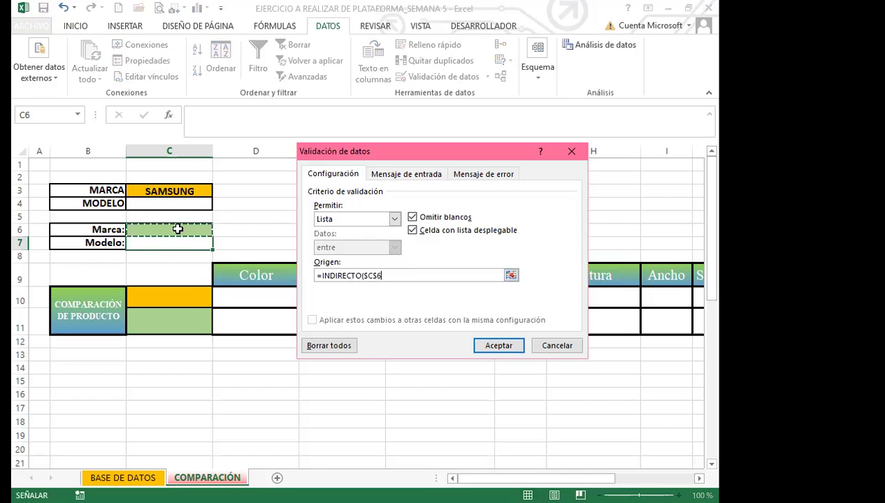
text())
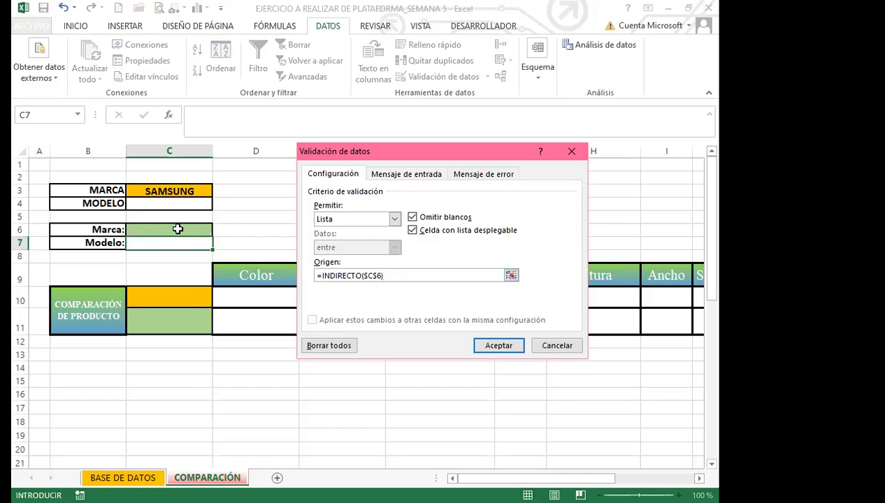
click(501, 348)
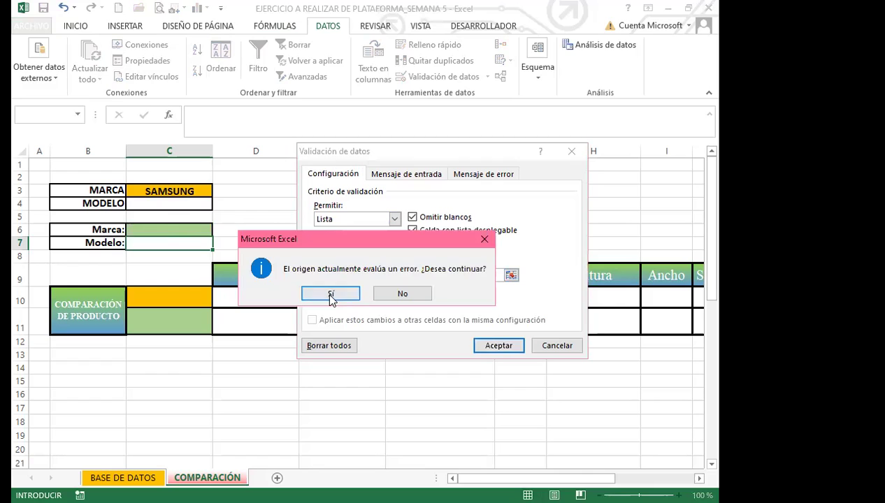
click(332, 295)
Step: Test the second pair of lists by choosing SAMSUNG in C6 and Galaxy_S5_Mini in C7
click(178, 230)
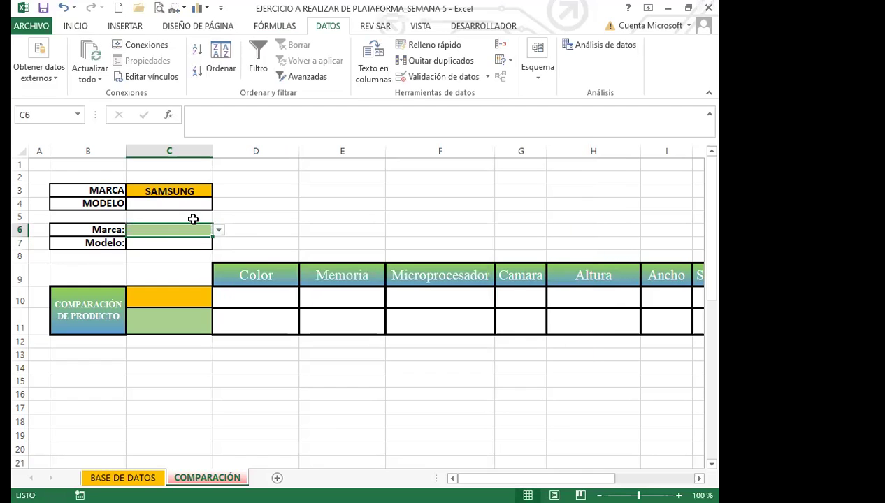
click(219, 230)
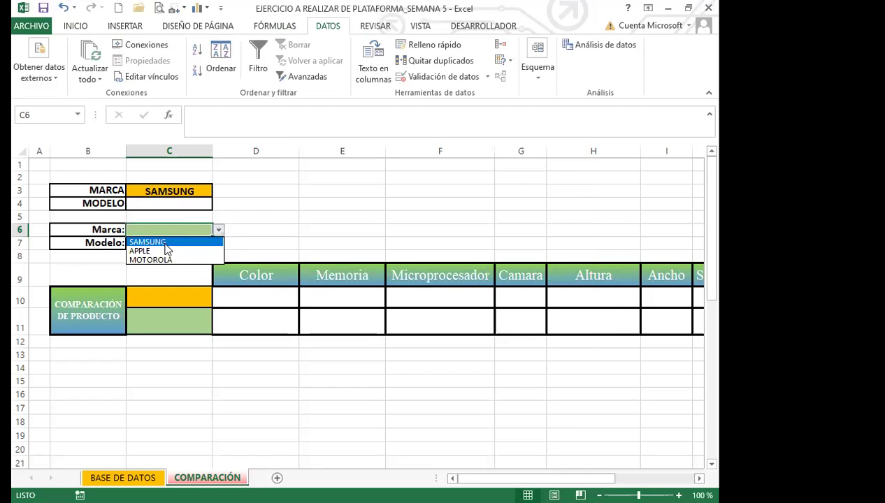
click(165, 244)
click(201, 243)
click(219, 243)
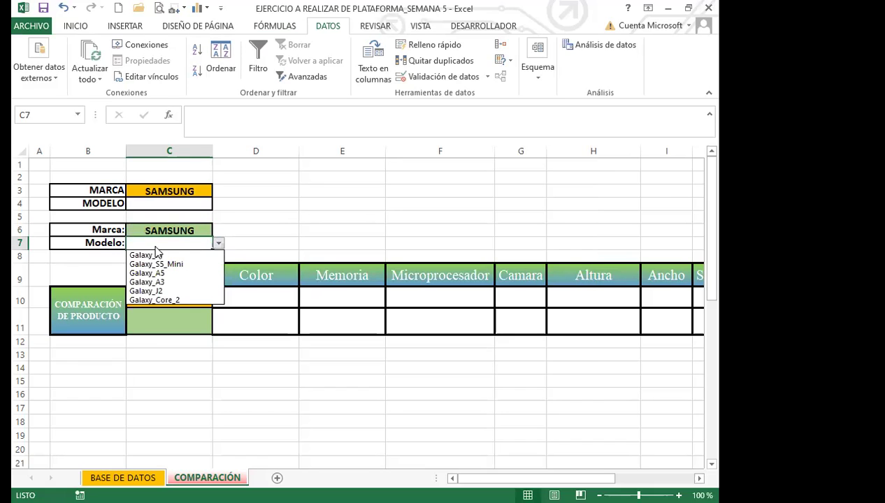
click(155, 264)
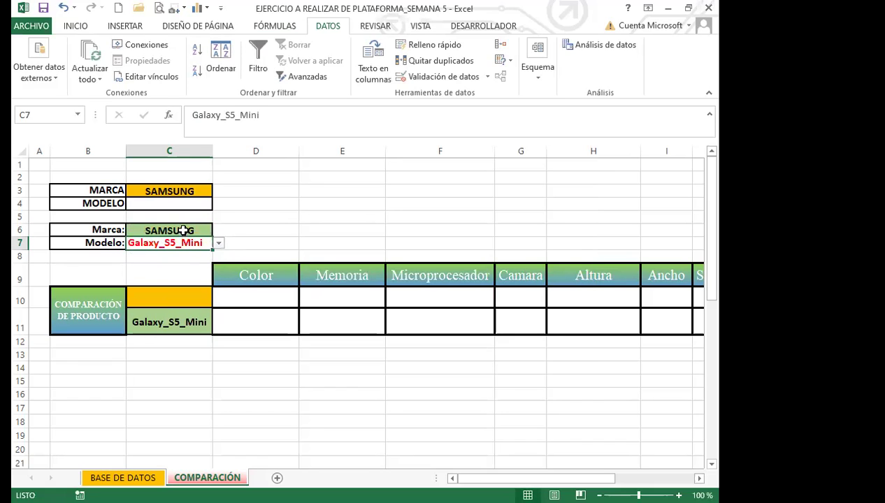
Step: Set the second brand in C6 to APPLE and clear the model in C7
click(183, 231)
click(218, 230)
click(173, 250)
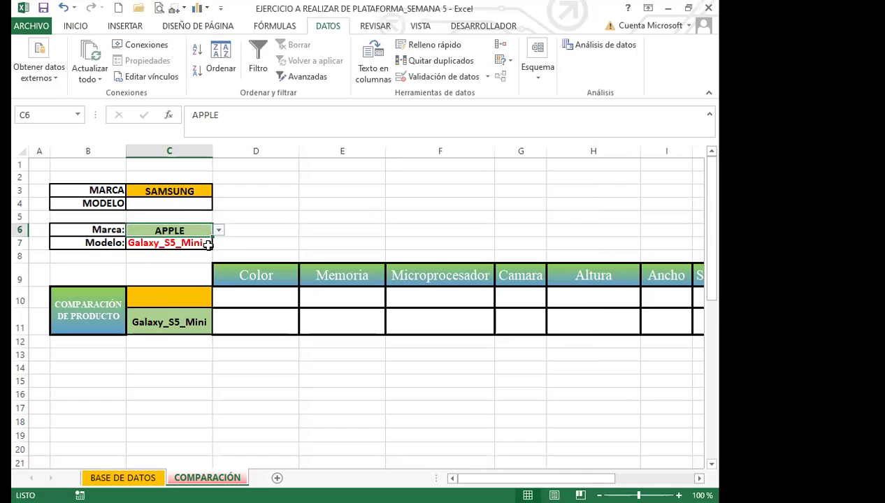
click(208, 243)
key(Delete)
click(258, 234)
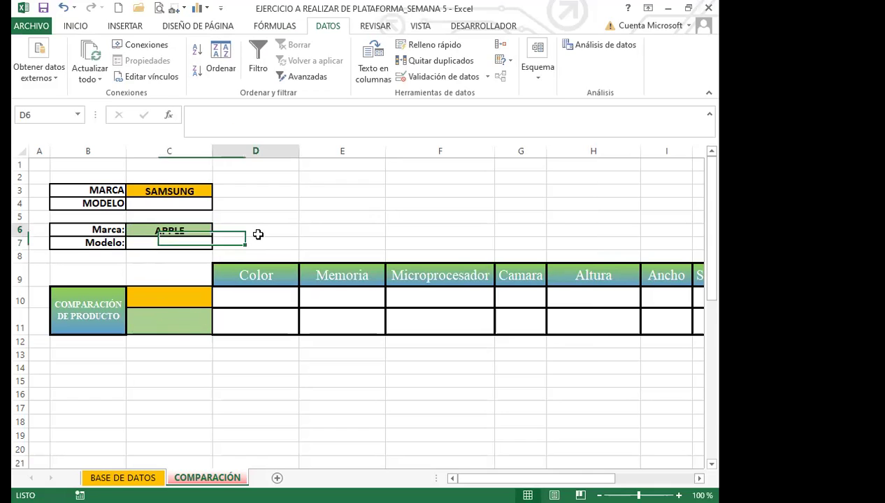
Step: Clear the contents of the product comparison cells C10:C11
click(194, 203)
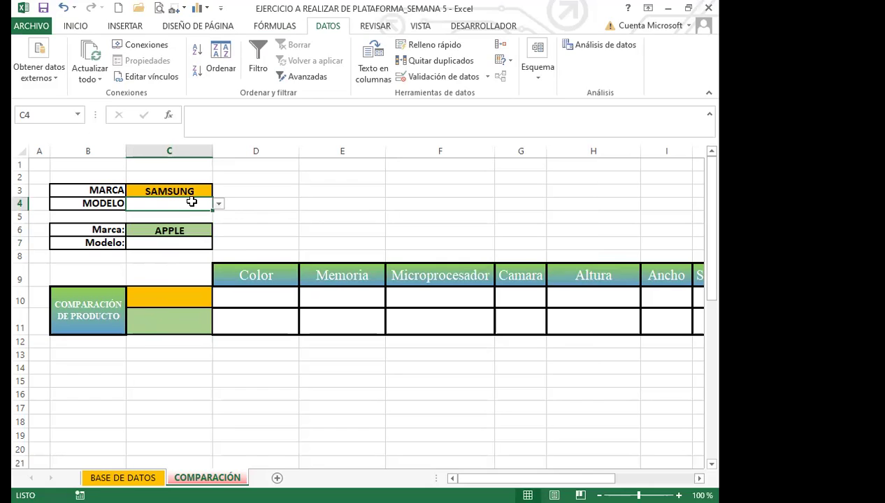
click(175, 296)
drag(173, 299, 175, 334)
key(Delete)
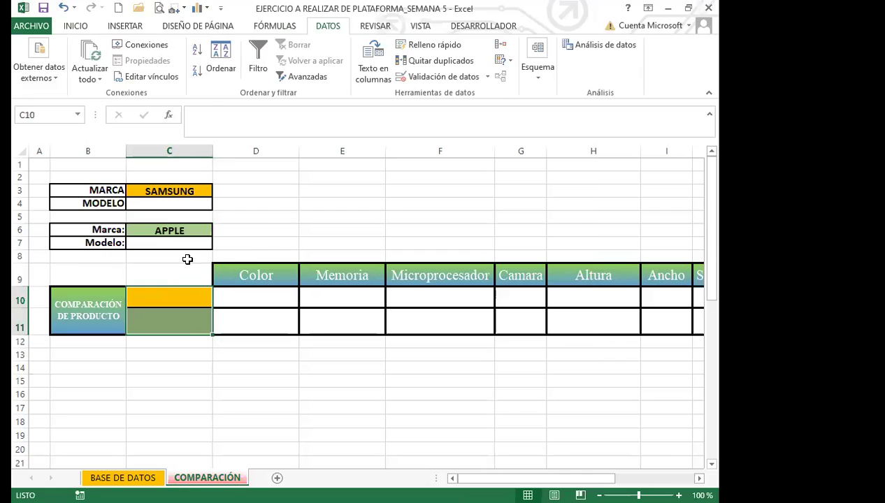
click(187, 260)
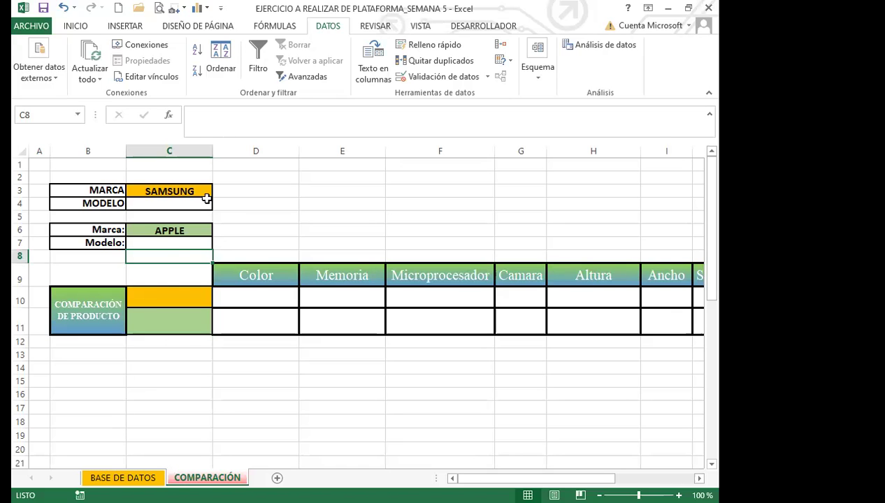
Step: Inspect the formula for the "_col" model key in cell E4 of BASE DE DATOS
click(123, 478)
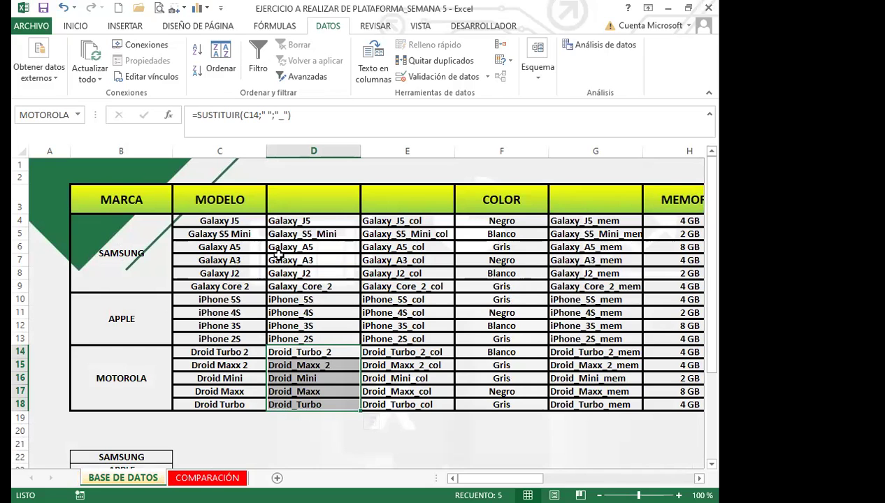
click(393, 218)
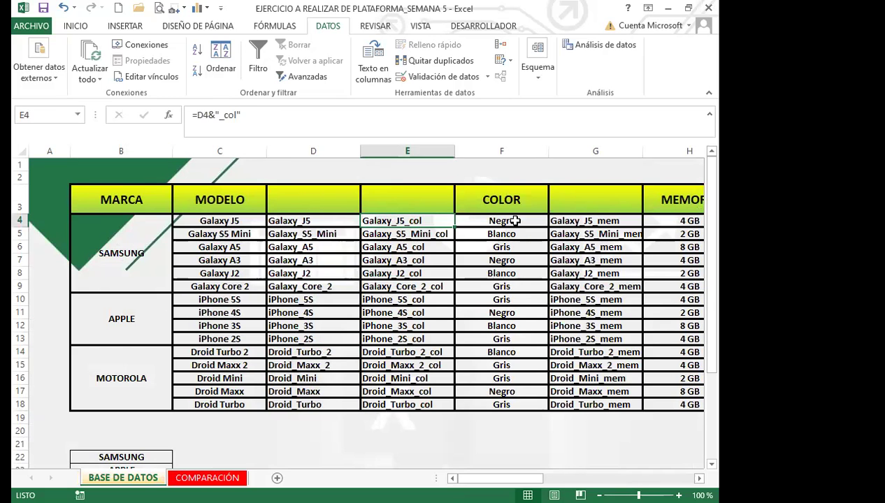
Step: Create named ranges for the COLOR values in E4:F18 of BASE DE DATOS, taking the names from the left column only
mouse_move(533, 479)
mouse_down()
mouse_move(689, 479)
mouse_move(534, 479)
mouse_up()
mouse_move(504, 479)
mouse_down()
mouse_move(663, 481)
mouse_move(514, 481)
mouse_up()
drag(422, 221, 482, 406)
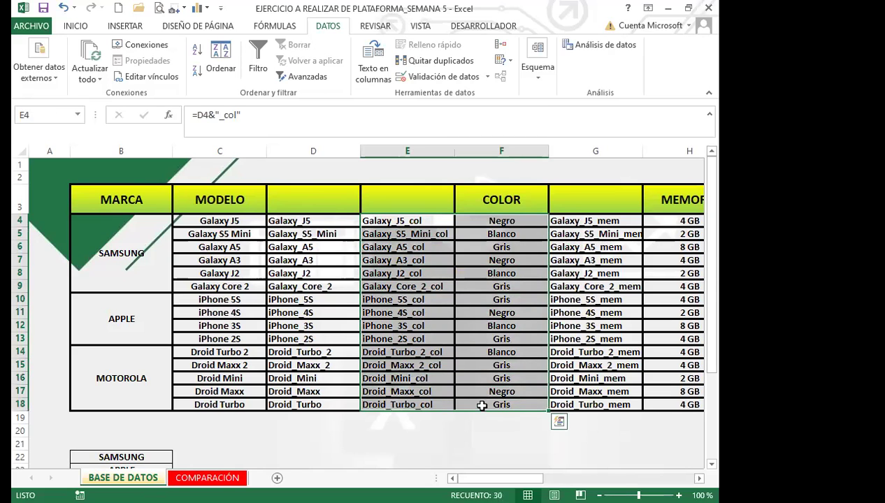
click(274, 28)
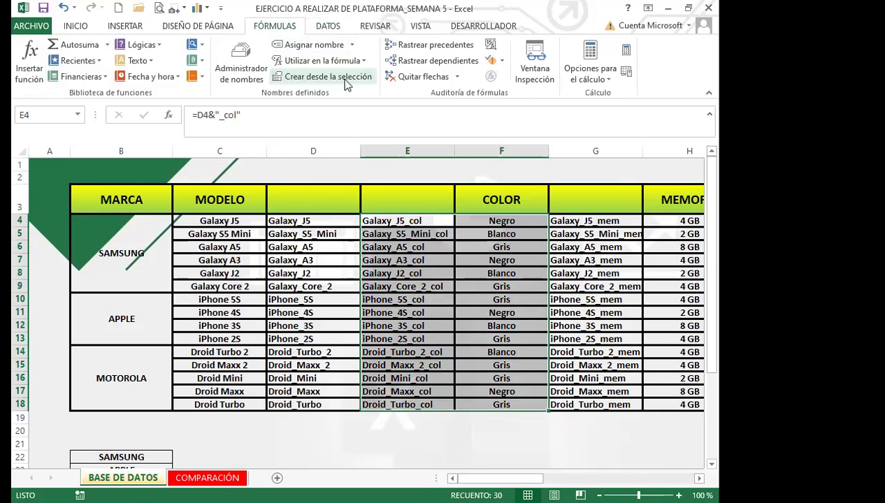
click(240, 61)
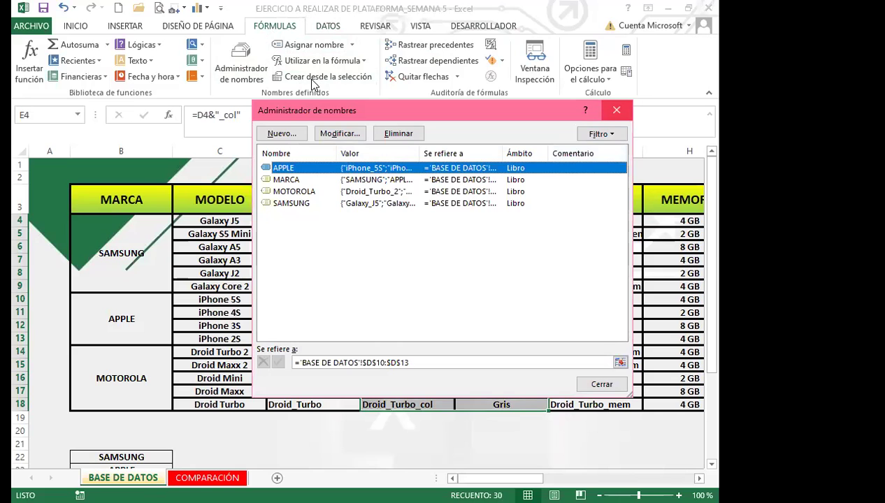
key(Escape)
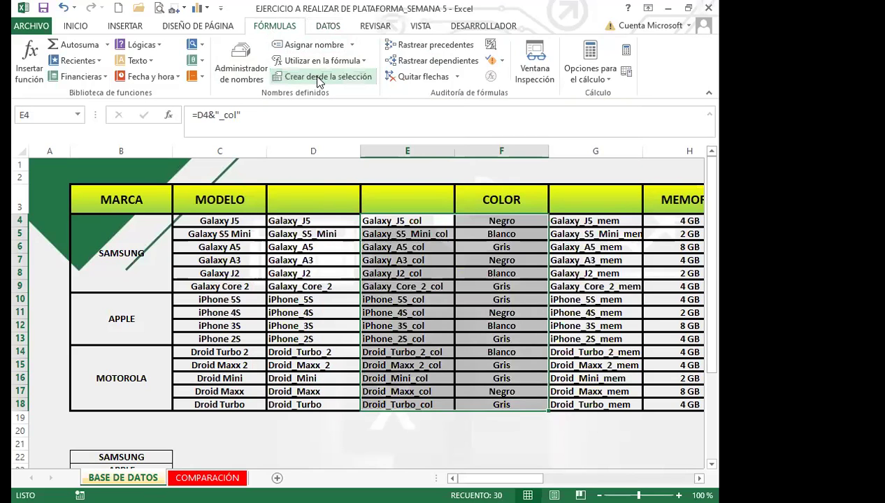
click(318, 79)
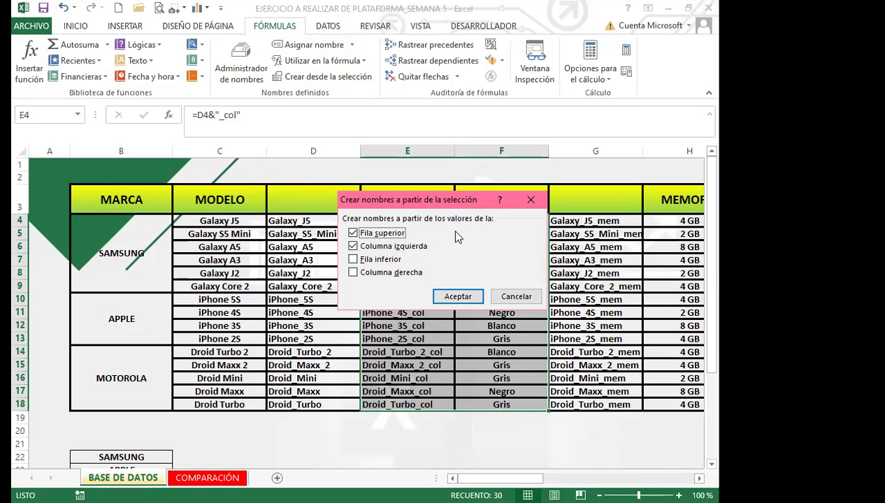
drag(459, 206, 465, 268)
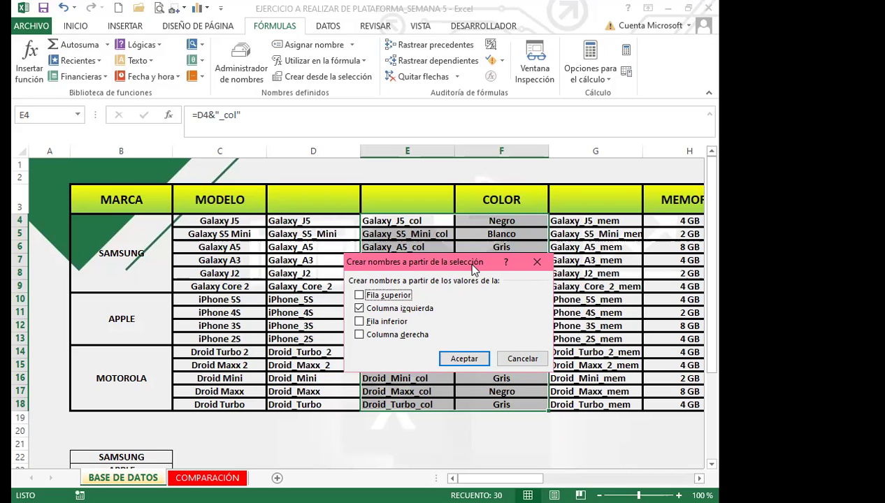
click(465, 360)
Step: Create named ranges for the MEMORIA values in G4:H18, using only the left column as names
scroll(276, 215, right, 4)
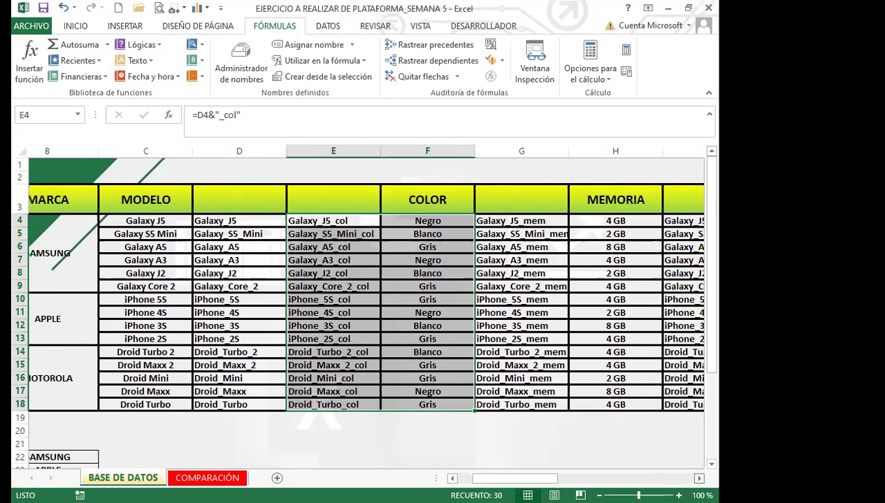
drag(276, 220, 366, 404)
click(316, 76)
click(359, 295)
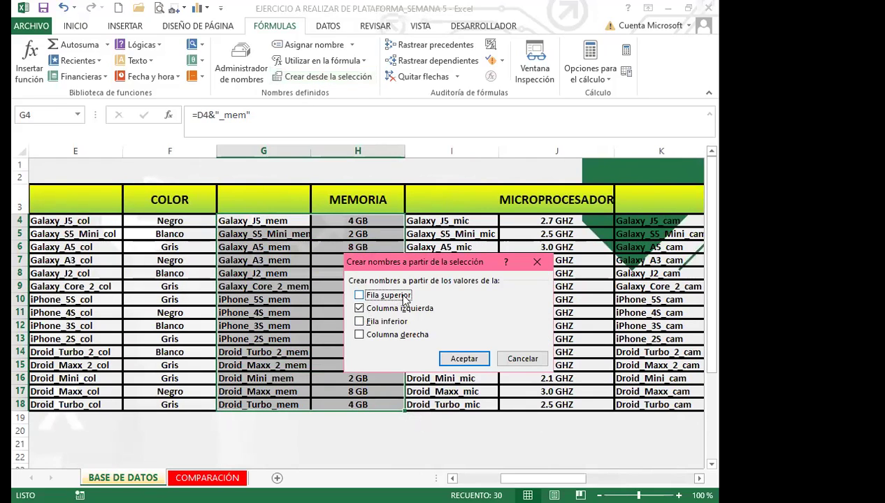
click(463, 360)
Step: Create named ranges for the MICROPROCESADOR values in I4:J18, using only the left column as names
drag(476, 221, 531, 398)
click(323, 76)
click(359, 295)
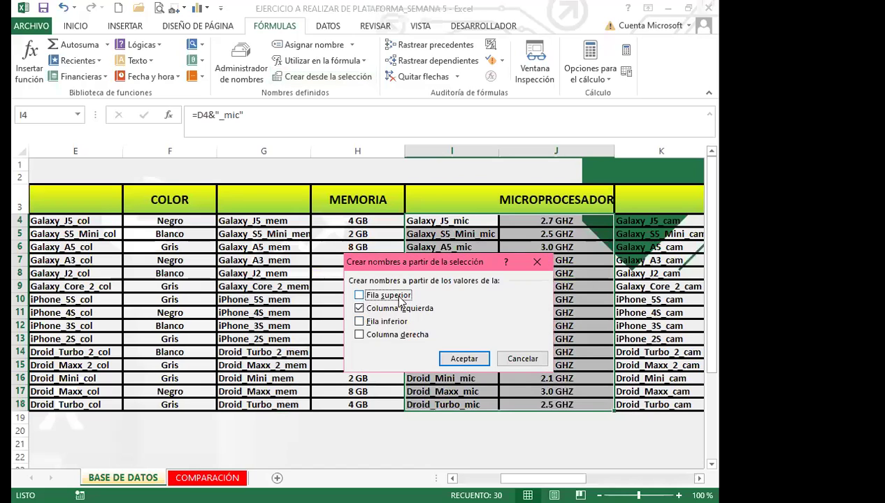
click(465, 360)
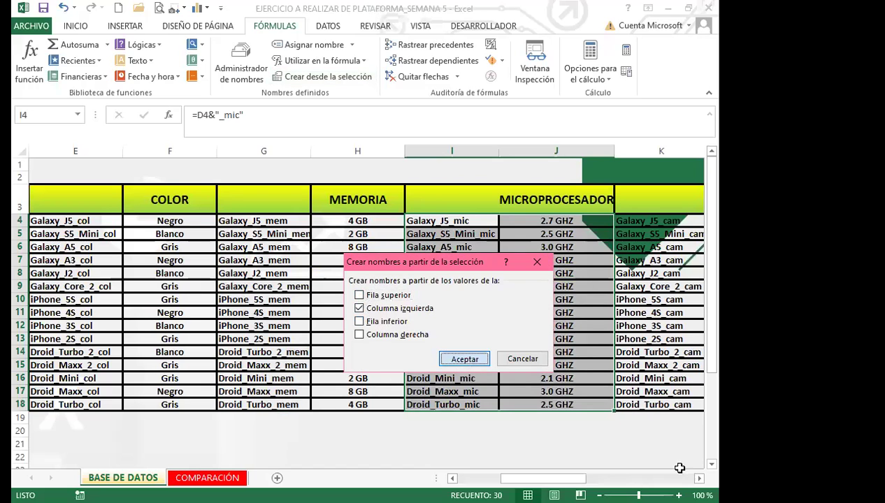
Step: Create named ranges for the CAMARA values in K4:L18, using only the left column as names
scroll(682, 467, right, 2)
scroll(363, 294, right, 2)
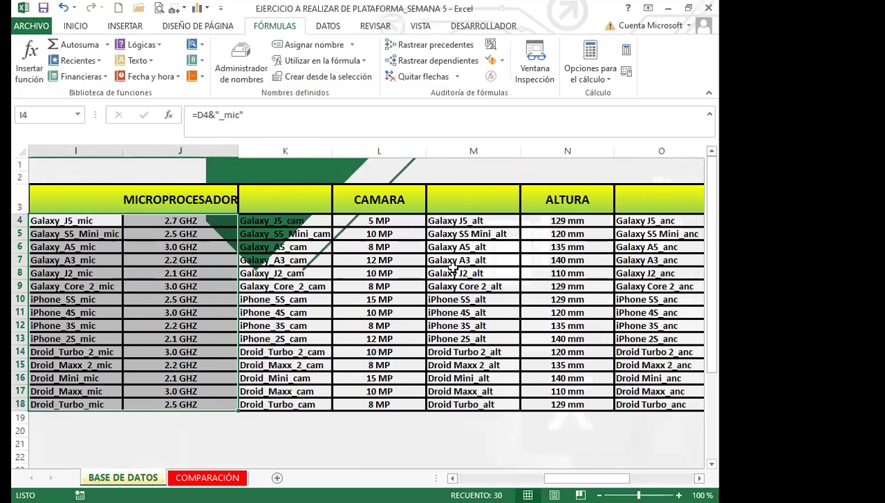
drag(312, 221, 420, 407)
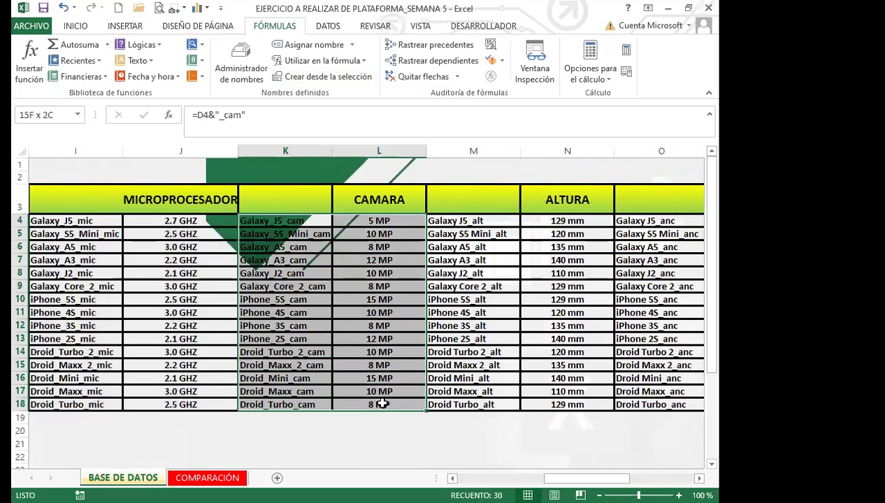
click(319, 78)
click(360, 295)
click(464, 359)
Step: Create named ranges for the ALTURA values in M4:N18, using only the left column as names
drag(469, 220, 556, 405)
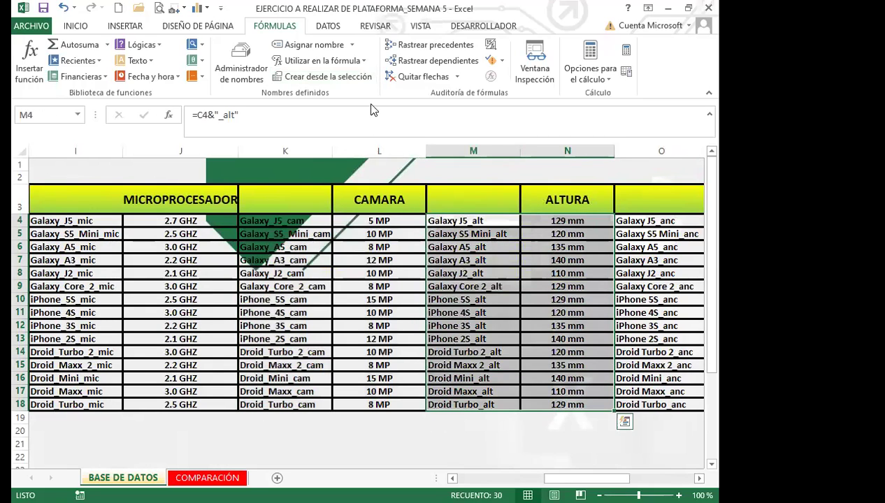
click(354, 83)
click(360, 295)
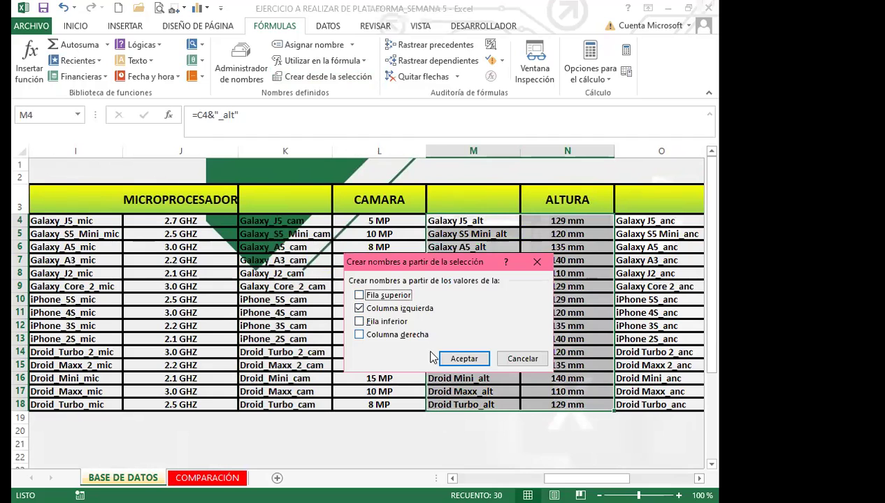
click(464, 359)
Step: Create named ranges for the ANCHO values in O4:P18, using only the left column as names
scroll(452, 214, right, 3)
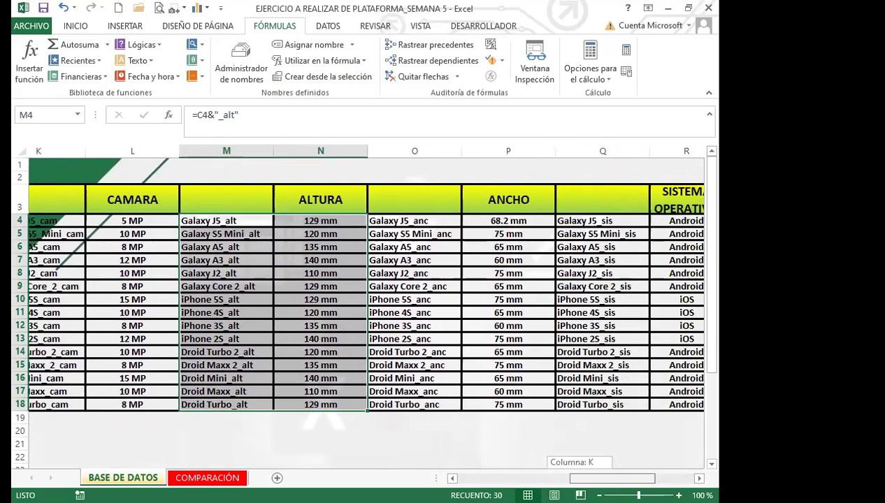
drag(452, 214, 523, 405)
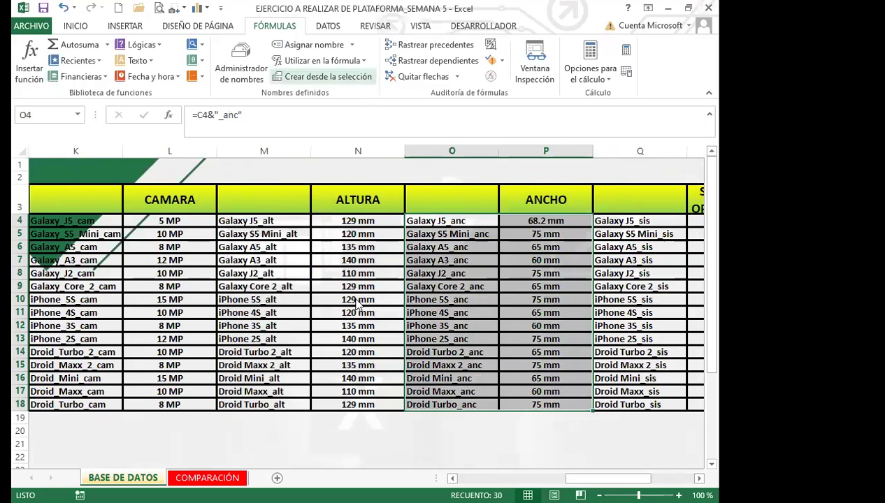
click(353, 83)
click(360, 295)
click(464, 360)
Step: Create named ranges for the SISTEMA OPERATIVO values in Q4:R18, using only the left column as names
drag(594, 480, 628, 479)
drag(376, 220, 451, 404)
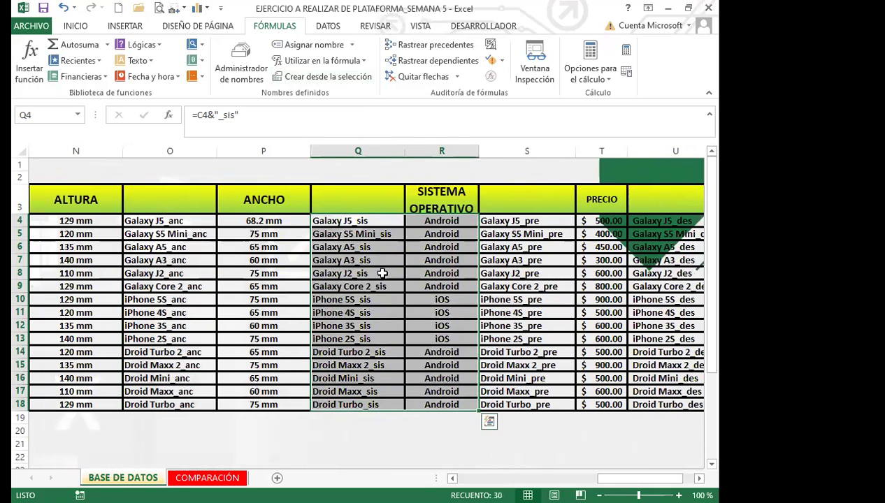
click(307, 78)
click(359, 295)
click(463, 359)
Step: Create named ranges for the PRECIO values in S4:T18, using only the left column as names
drag(526, 221, 591, 402)
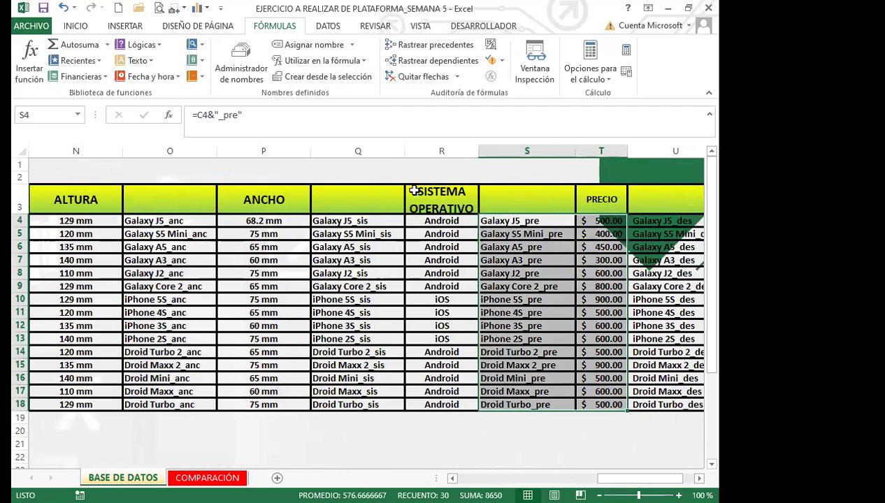
click(362, 78)
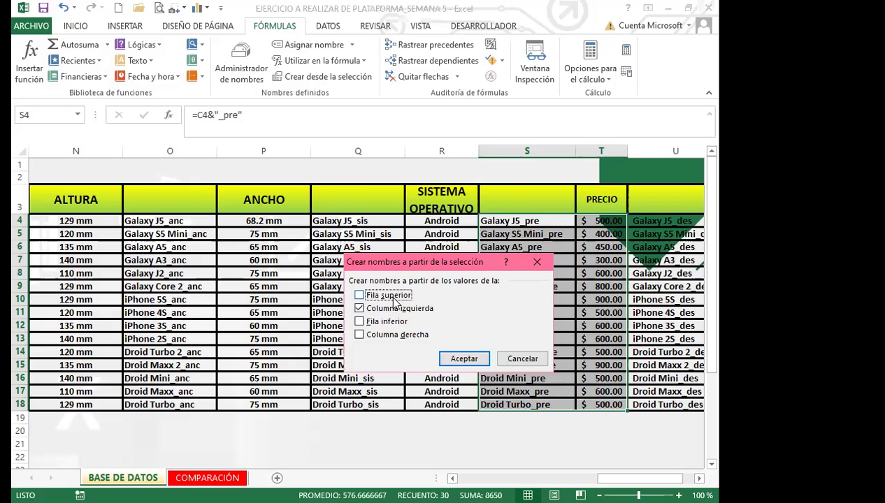
click(465, 360)
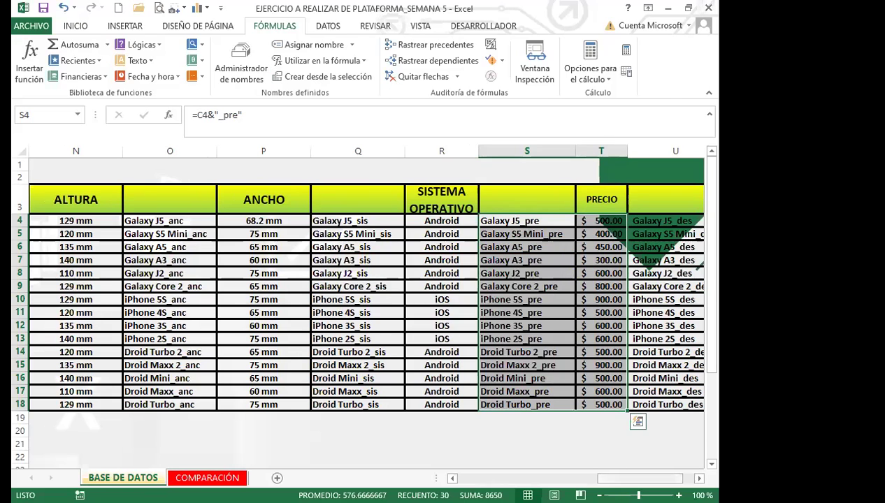
Step: Create named ranges for the DESCUENTO values in U4:V18, using only the left column as names
scroll(503, 279, right, 1)
drag(570, 221, 651, 404)
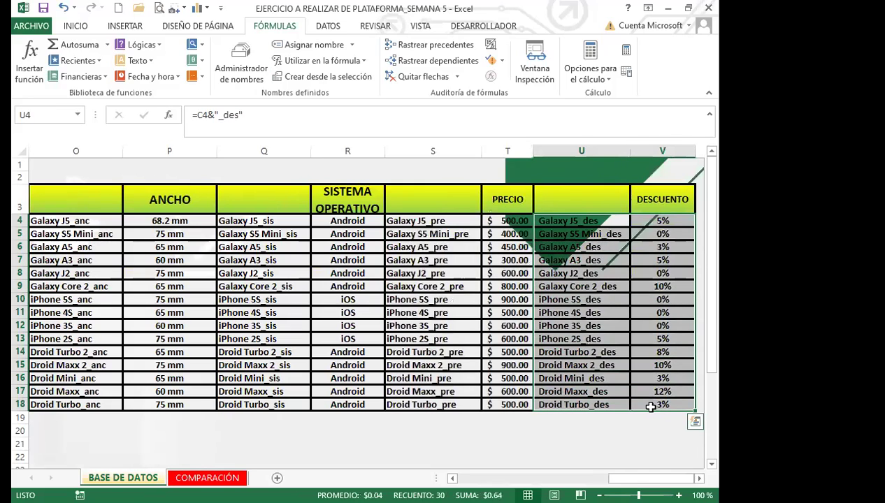
click(349, 81)
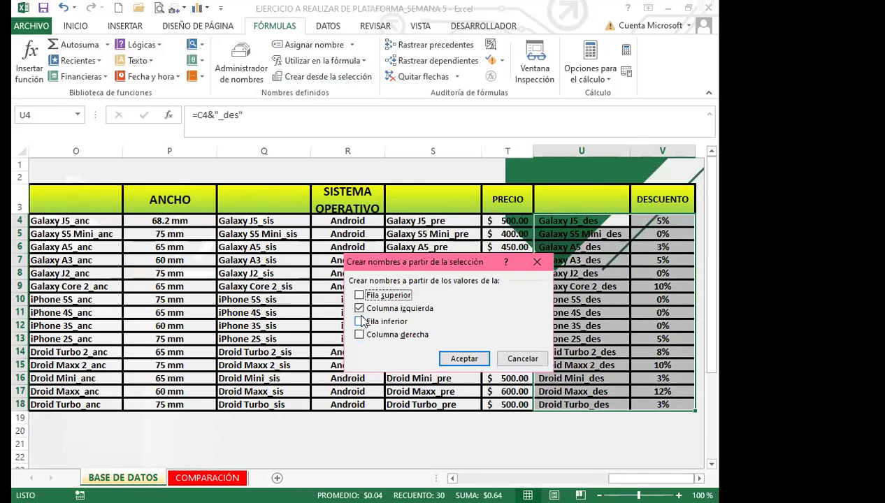
click(464, 360)
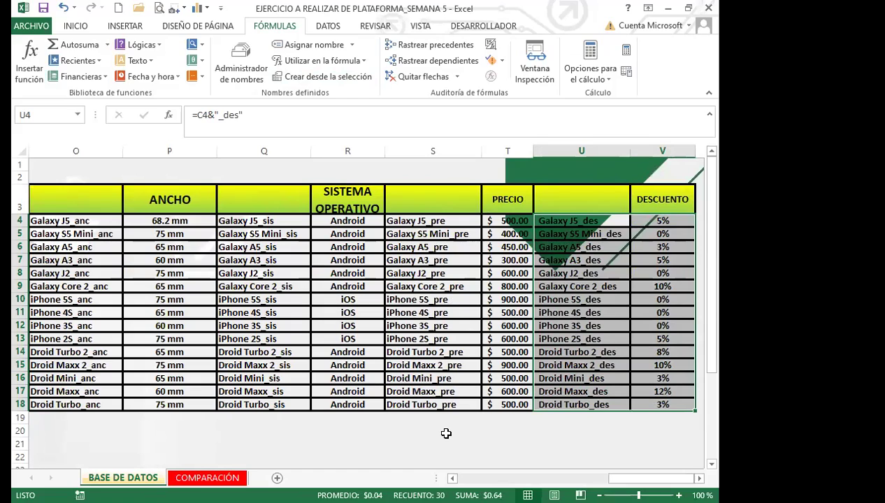
Step: Review the full list of defined names in the Name Manager and close it
drag(615, 478, 465, 479)
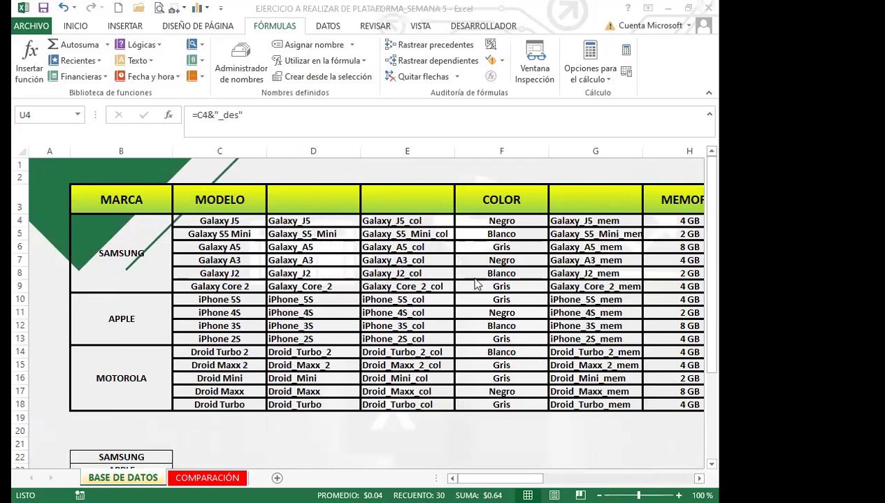
click(244, 59)
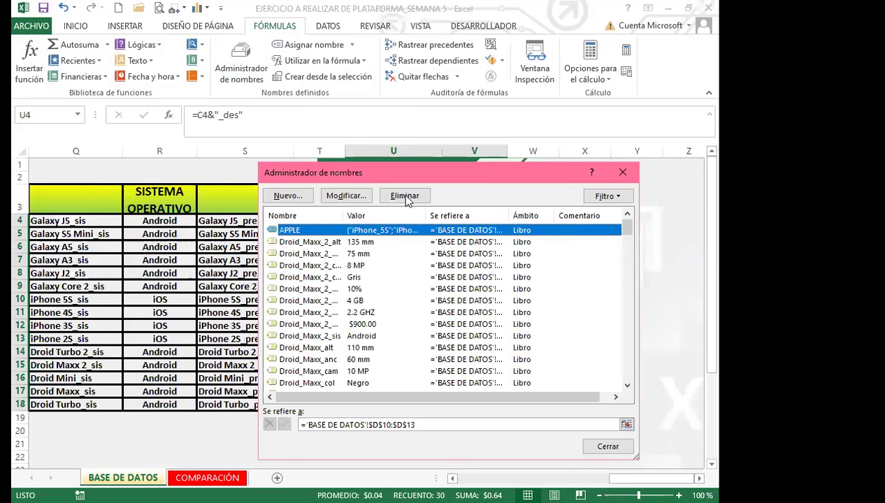
drag(628, 232, 629, 383)
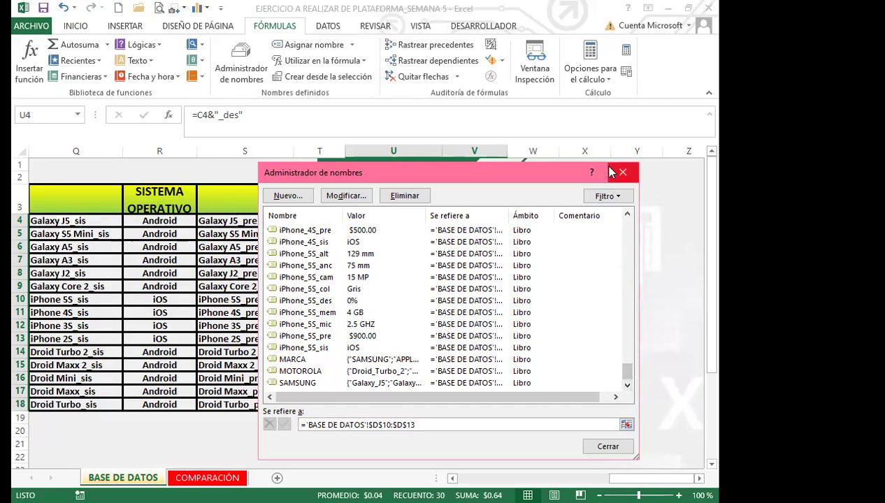
key(Escape)
Step: Inspect the "_pre" key formula in S4 and the SISTEMA OPERATIVO and PRECIO headers
click(241, 219)
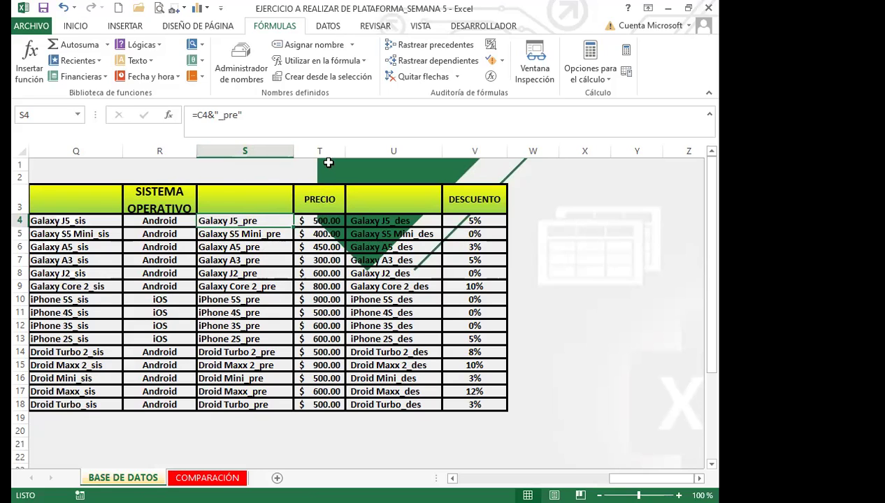
click(171, 194)
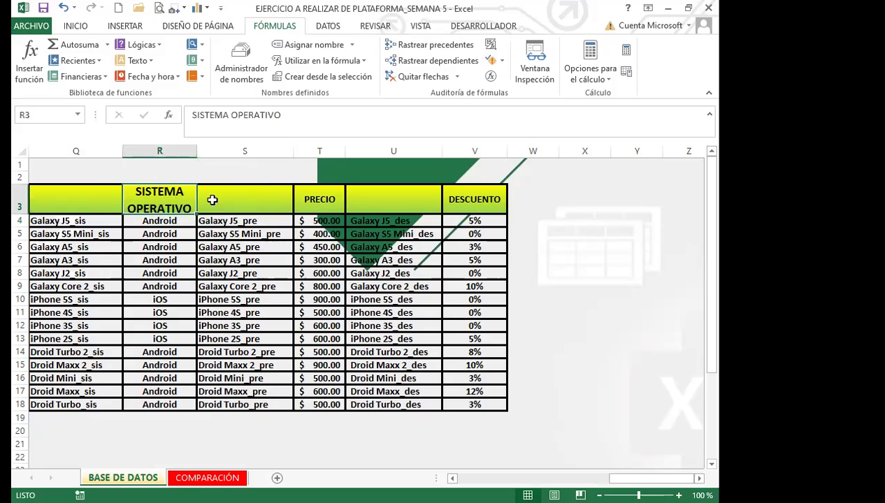
click(327, 199)
click(251, 226)
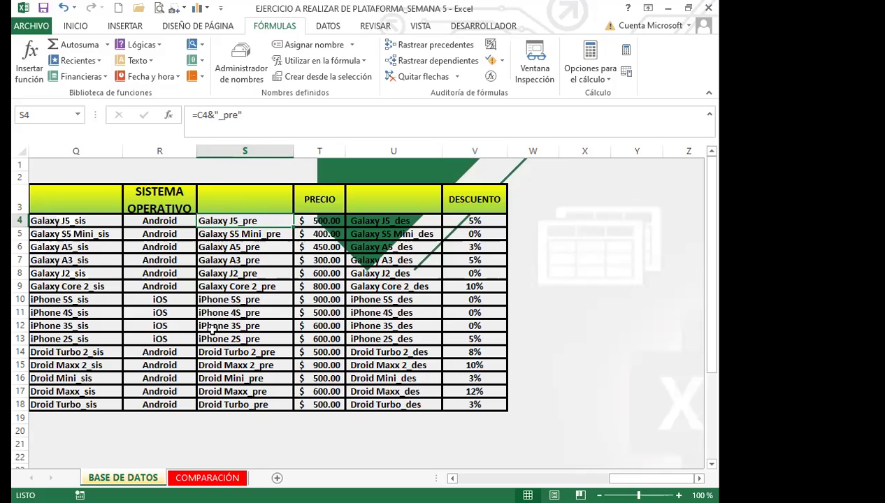
Step: On the COMPARACIÓN sheet, choose SAMSUNG as the first brand in C3 and Galaxy_J5 as its model in C4
click(205, 477)
click(194, 368)
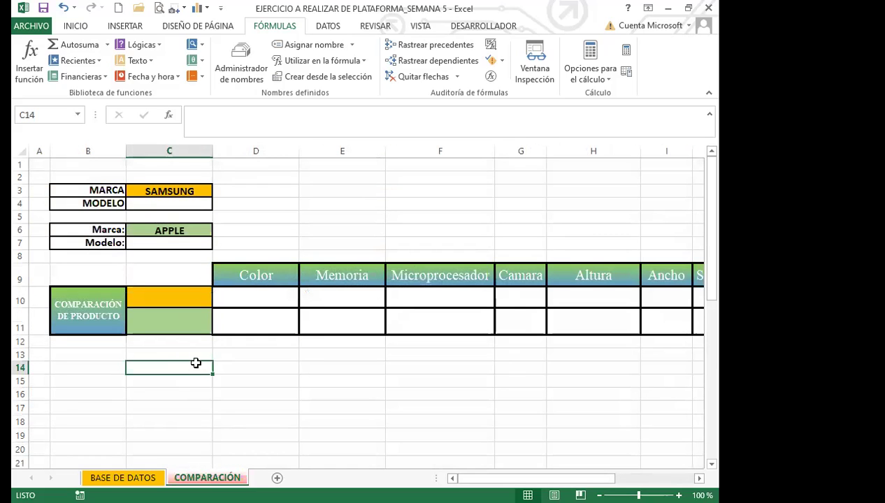
click(180, 204)
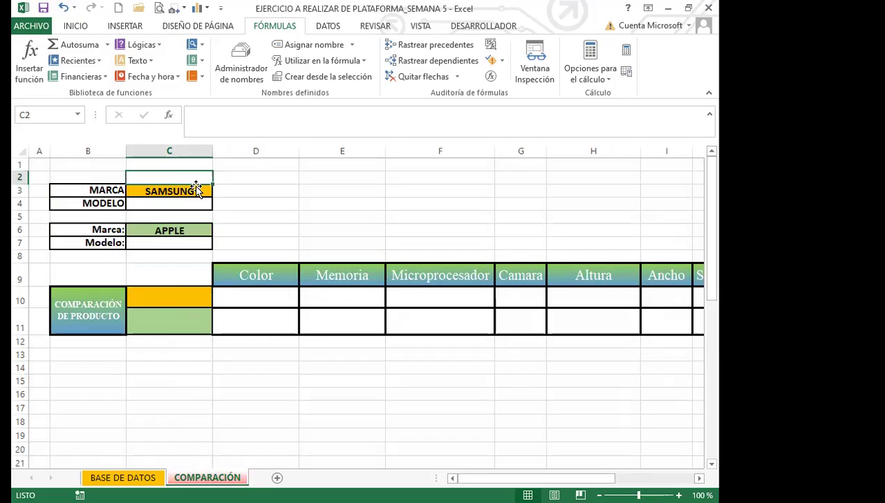
click(202, 185)
click(219, 191)
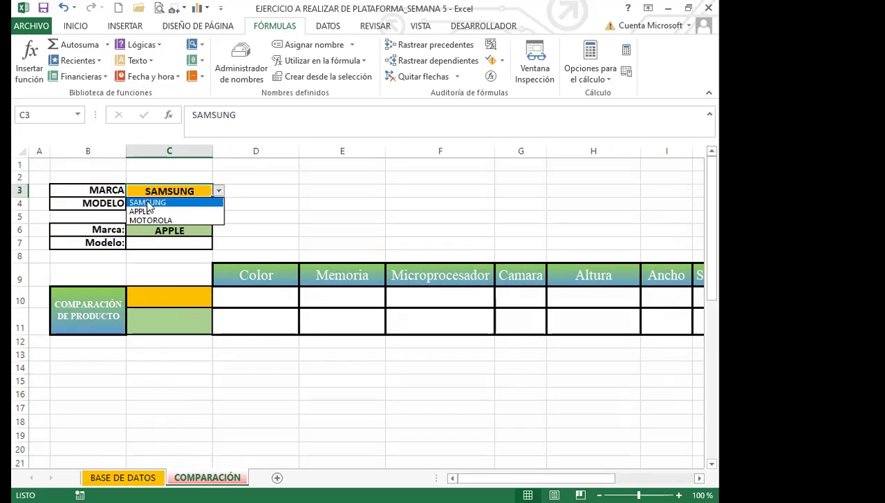
click(149, 203)
click(180, 204)
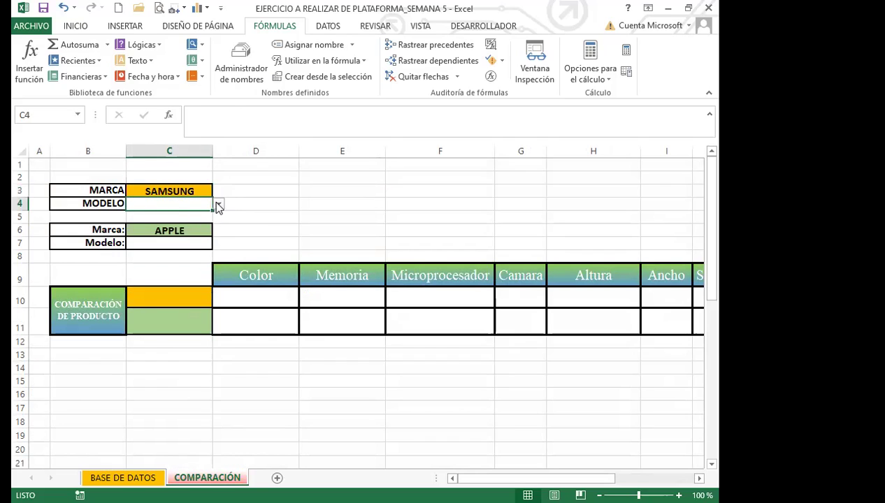
click(219, 204)
click(155, 216)
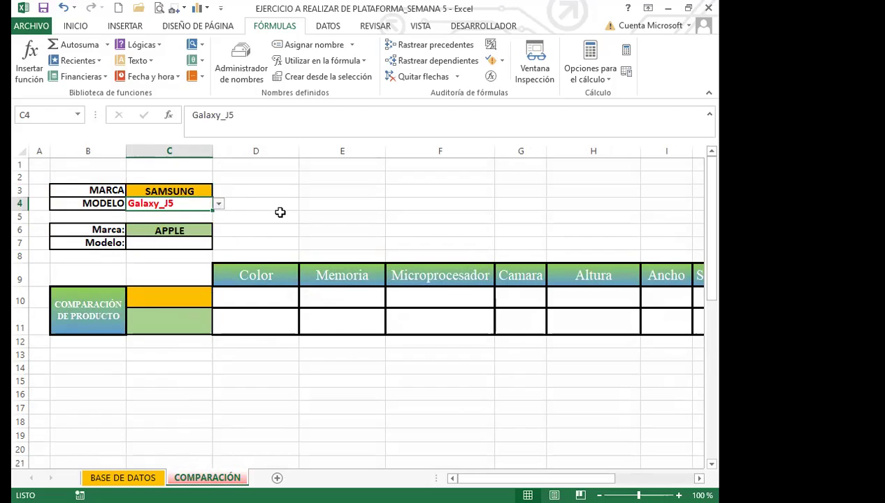
Step: Choose MOTOROLA as the second brand in C6 and Droid_Turbo_2 as its model in C7
click(180, 230)
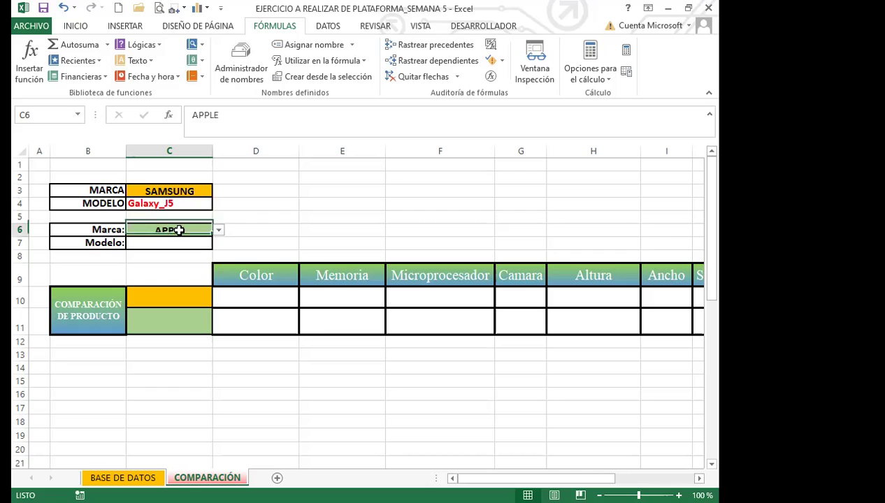
click(218, 230)
click(145, 259)
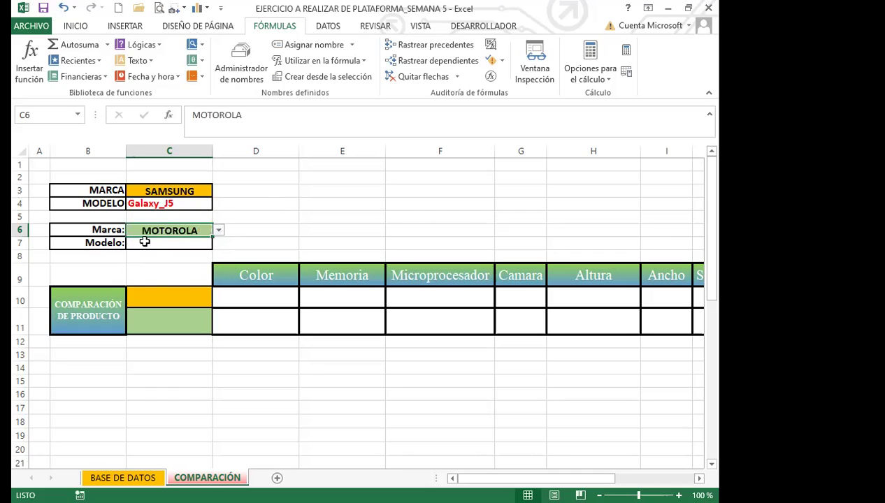
click(189, 243)
click(219, 242)
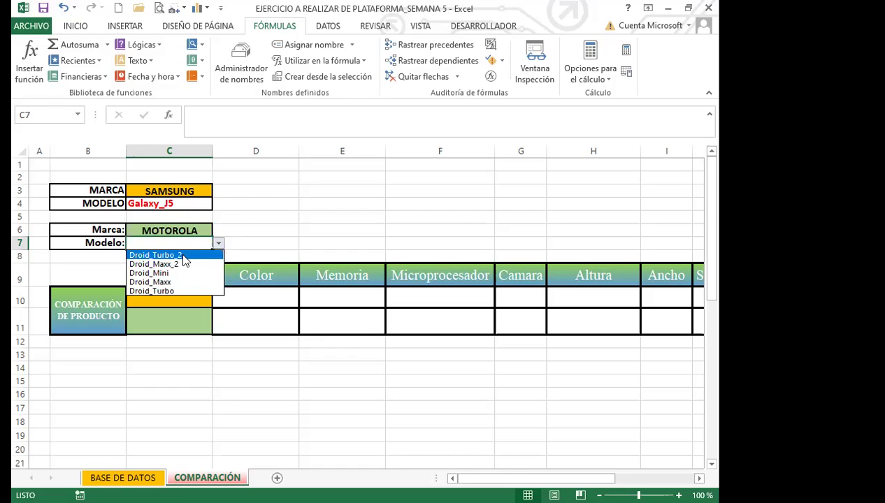
click(183, 256)
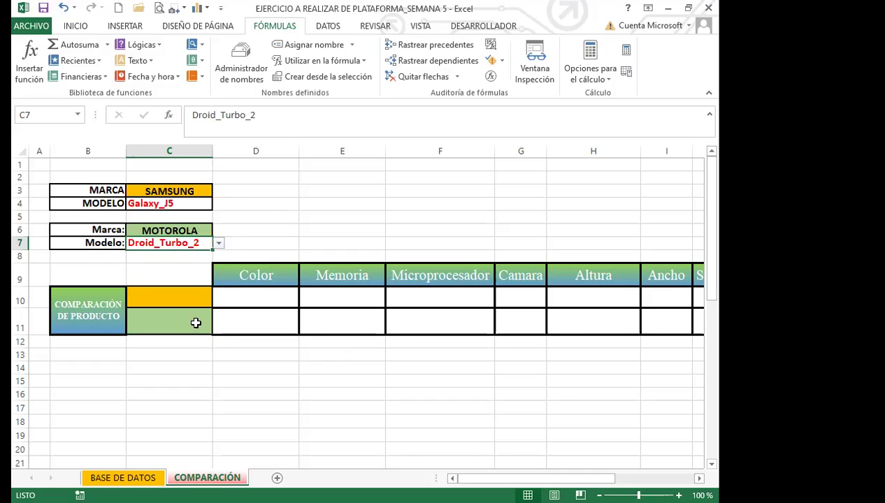
Step: Compare the Galaxy J5 model name in the BASE DE DATOS sheet with the model selected in C4 of COMPARACIÓN
click(184, 301)
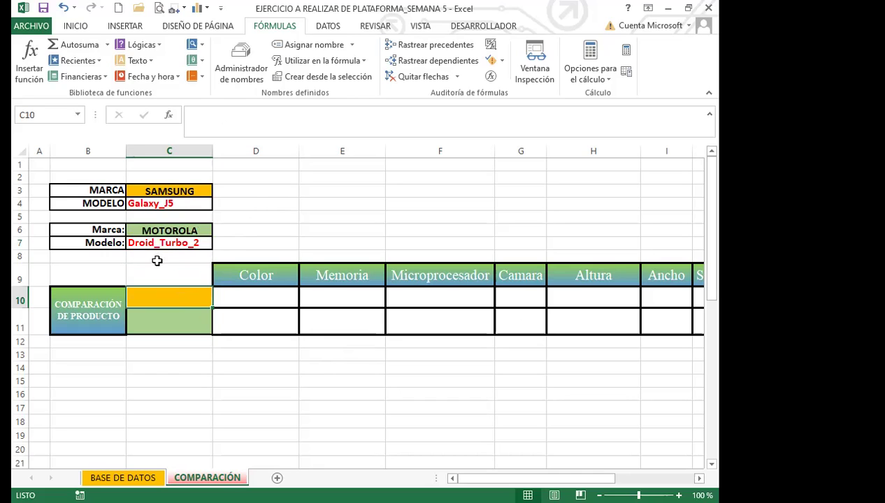
click(266, 191)
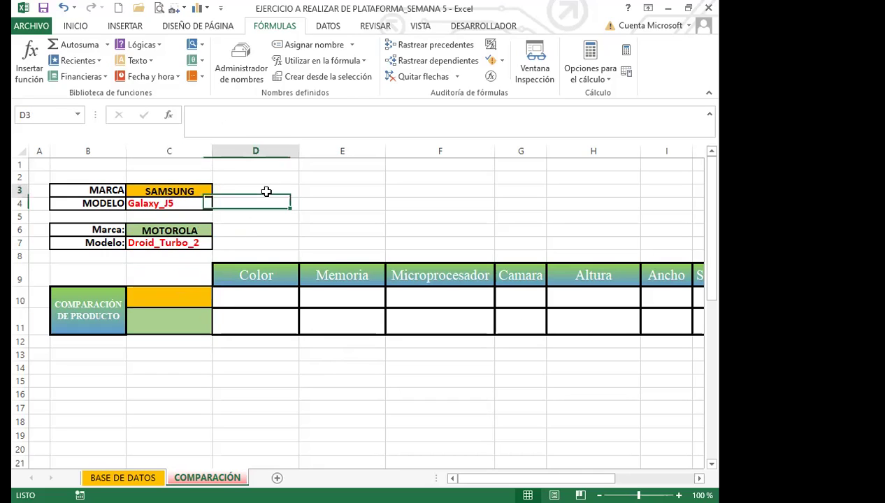
click(263, 203)
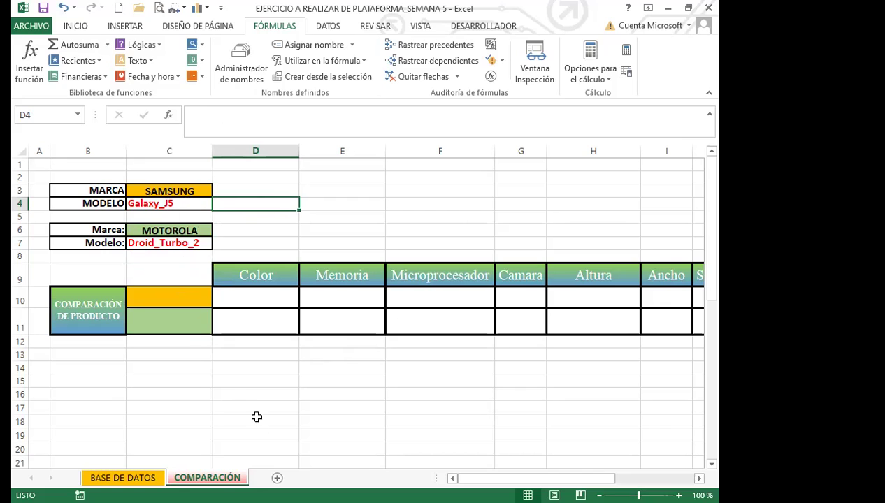
click(123, 478)
drag(652, 478, 499, 478)
click(236, 219)
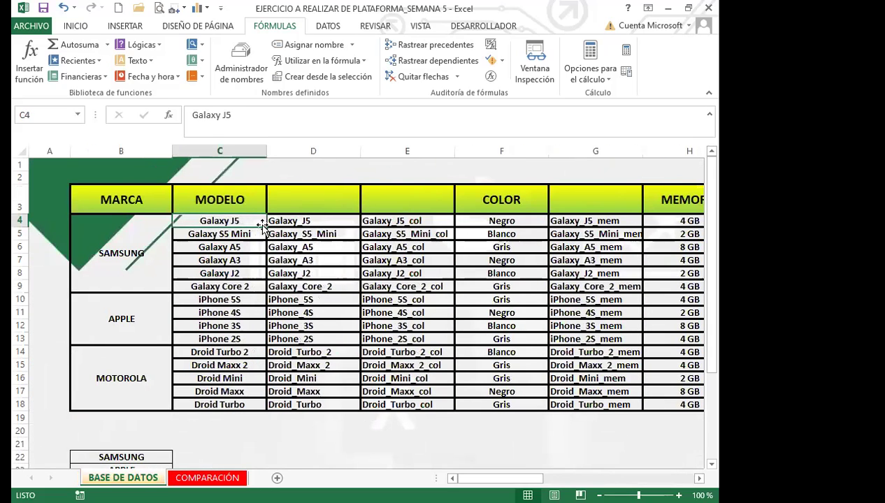
click(274, 221)
click(220, 222)
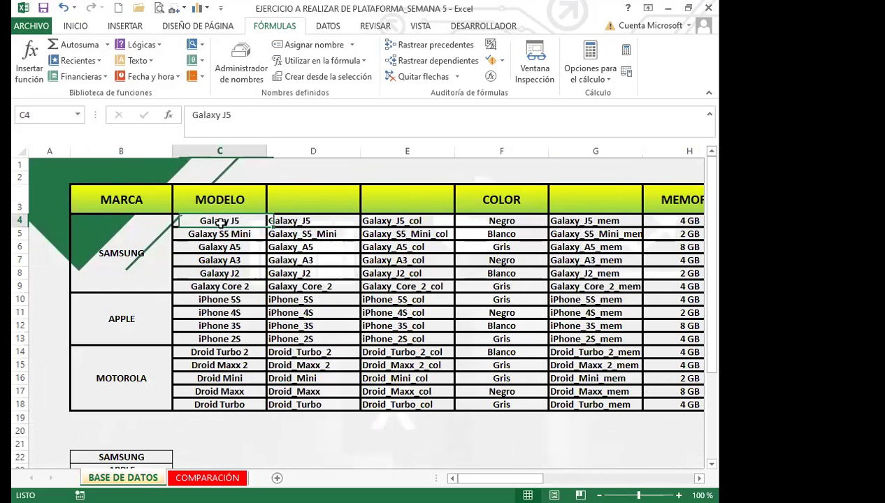
click(207, 478)
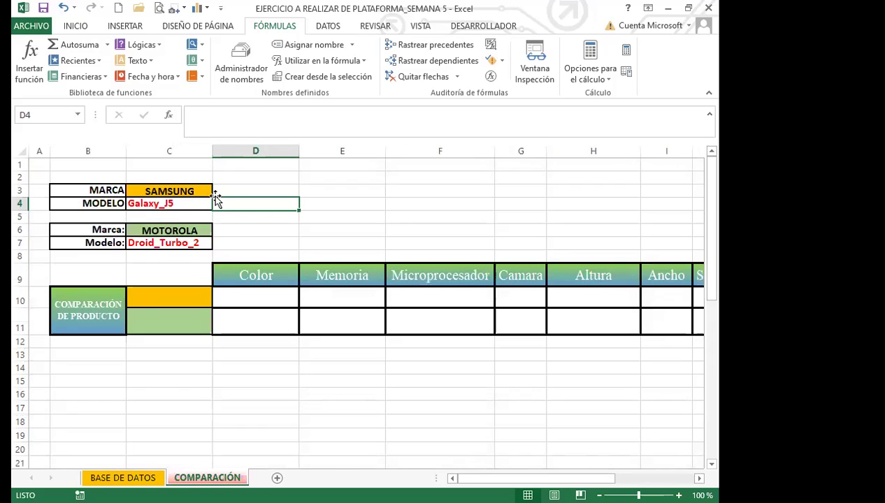
click(193, 204)
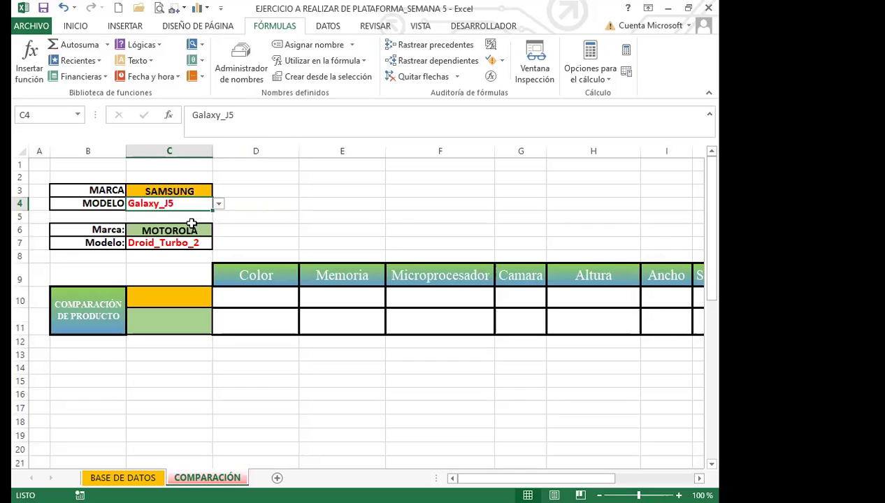
Step: Link the comparison table's model cells to the selections, entering =C4 in C10 and =C7 in C11
click(190, 300)
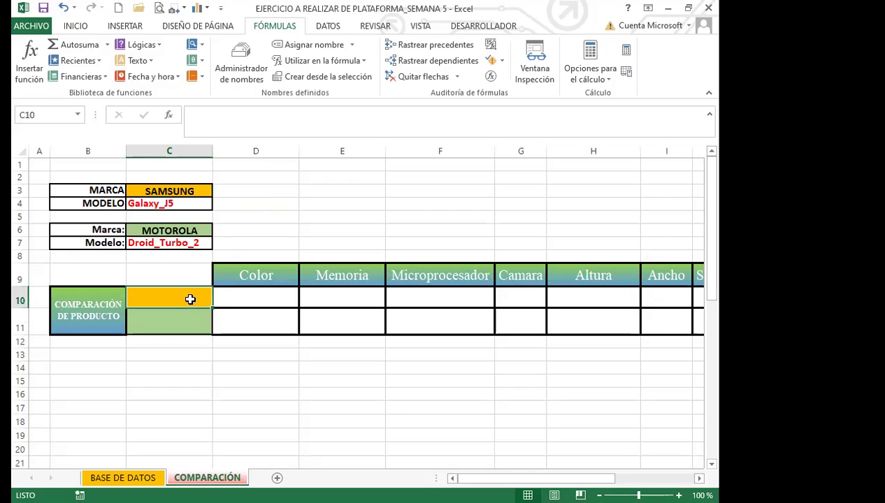
text(=)
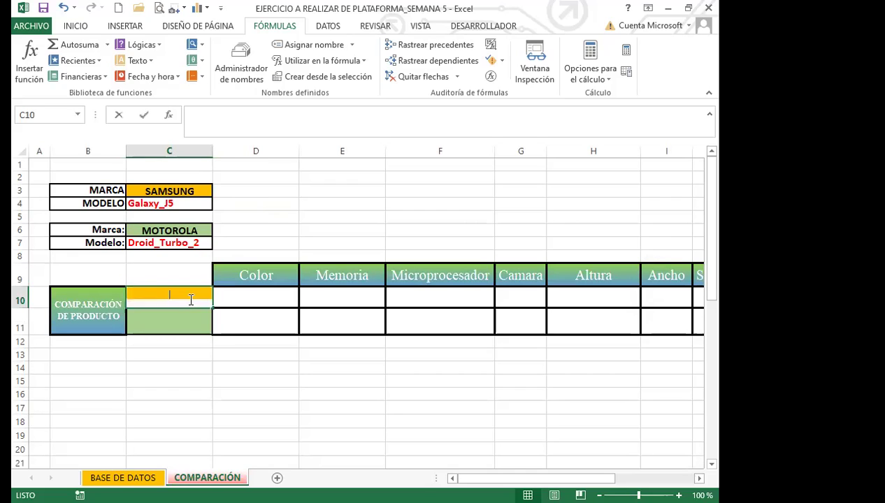
click(199, 203)
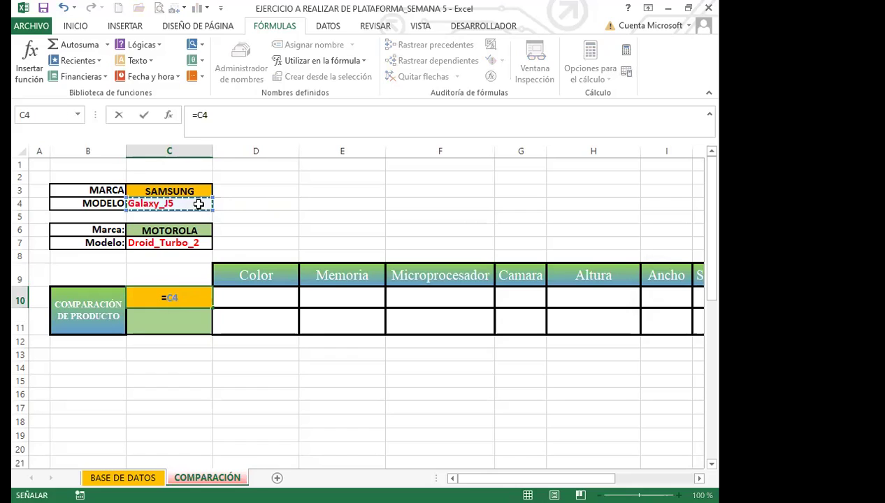
key(Return)
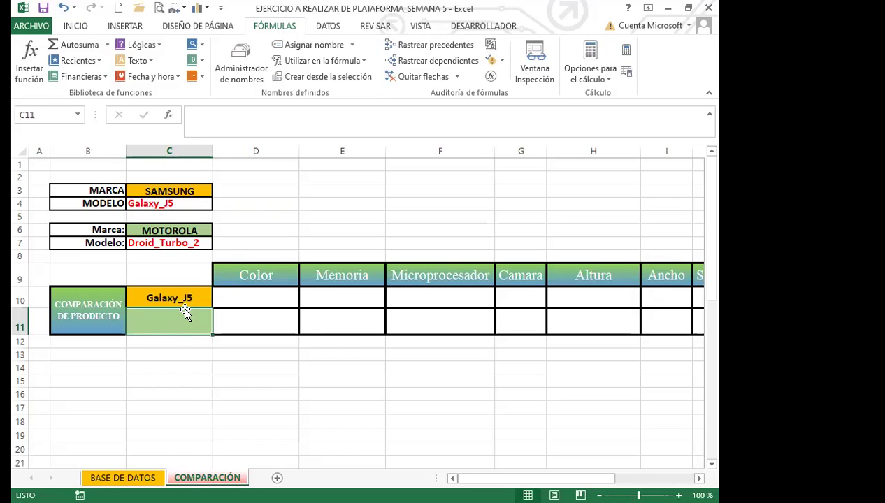
text(=)
click(166, 242)
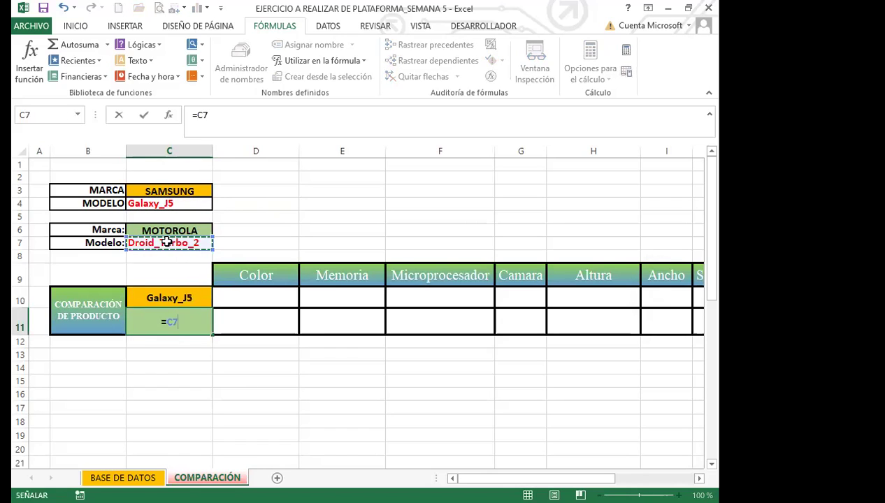
key(Return)
Step: Test the linked cells by choosing Galaxy_S5_Mini in C4 and Droid_Maxx_2 in C7
click(202, 204)
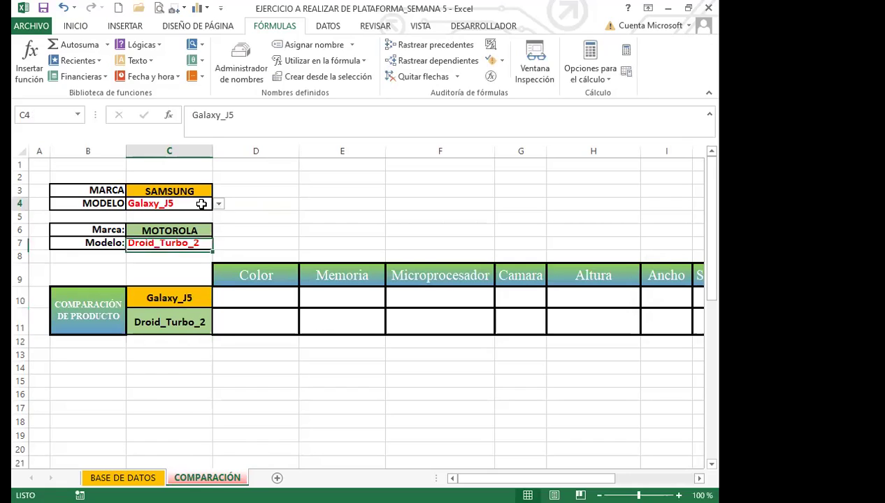
click(219, 204)
click(175, 225)
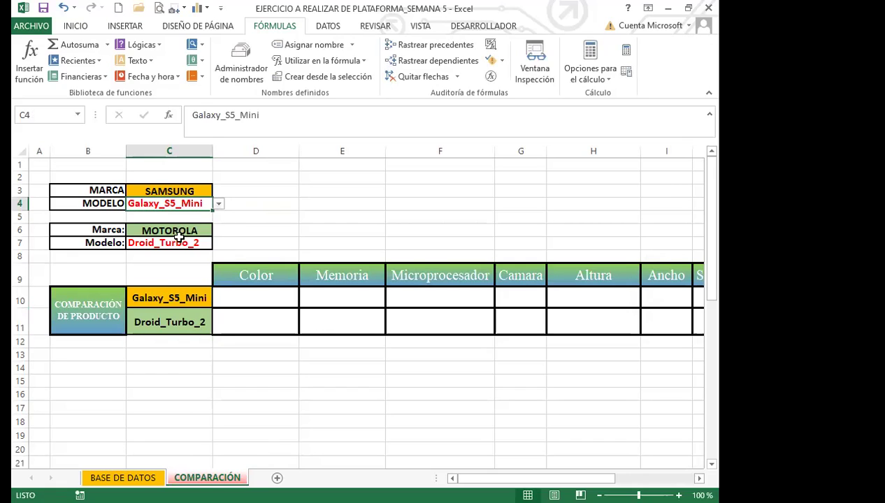
click(180, 244)
click(219, 243)
click(176, 267)
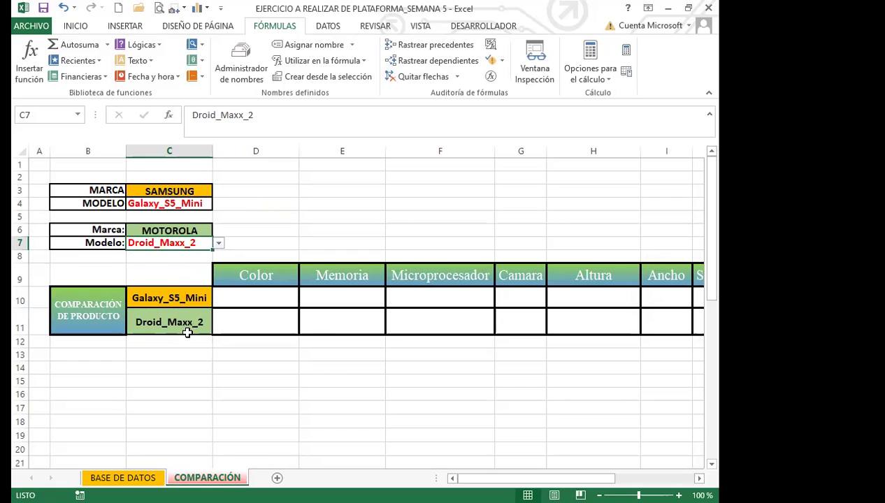
Step: Set the first model in C4 back to Galaxy_J5 and the second model in C7 back to Droid_Turbo_2
click(190, 203)
click(219, 203)
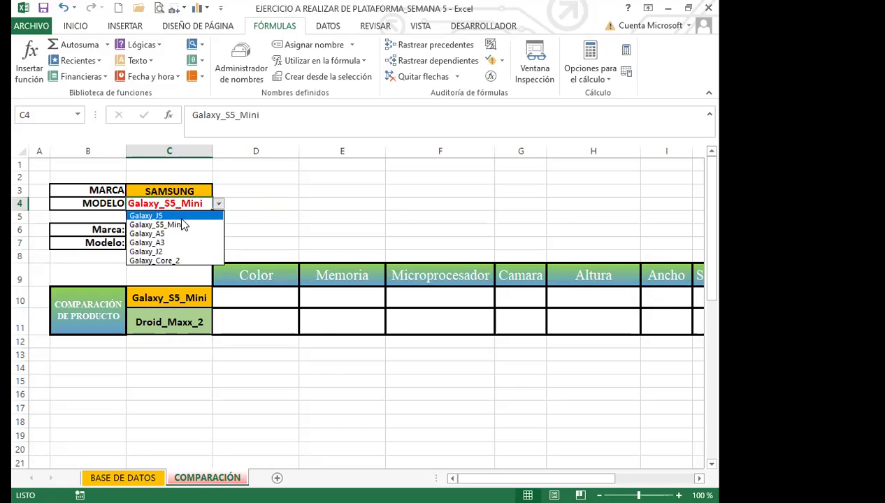
click(149, 216)
click(162, 242)
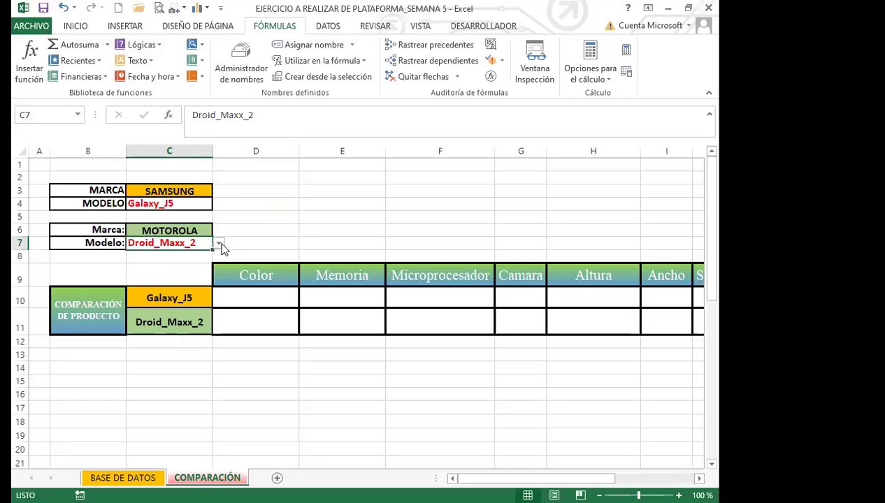
click(219, 243)
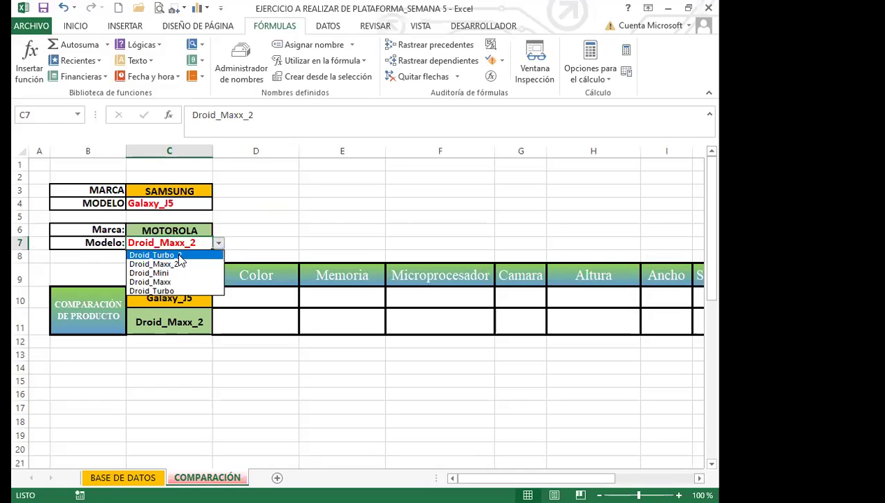
key(Return)
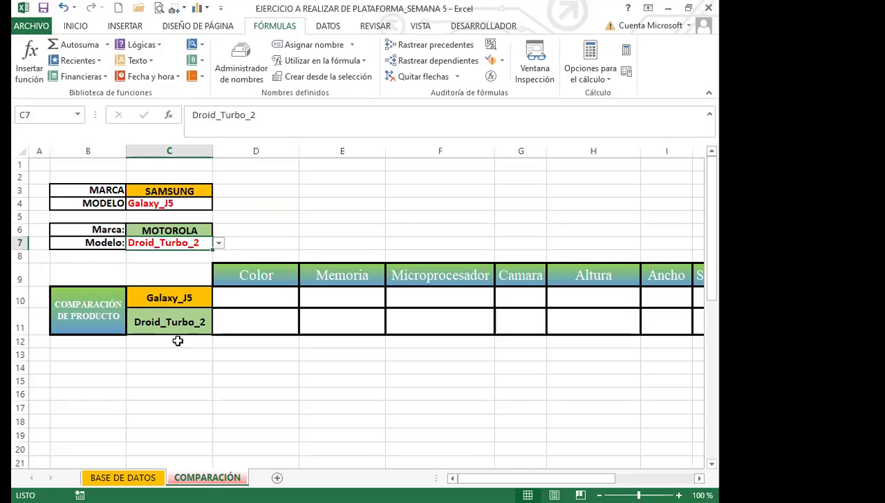
click(188, 323)
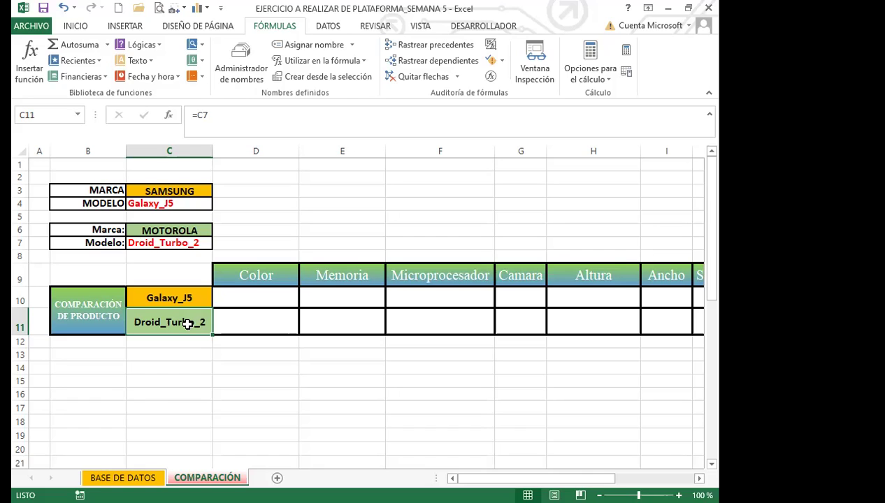
click(231, 291)
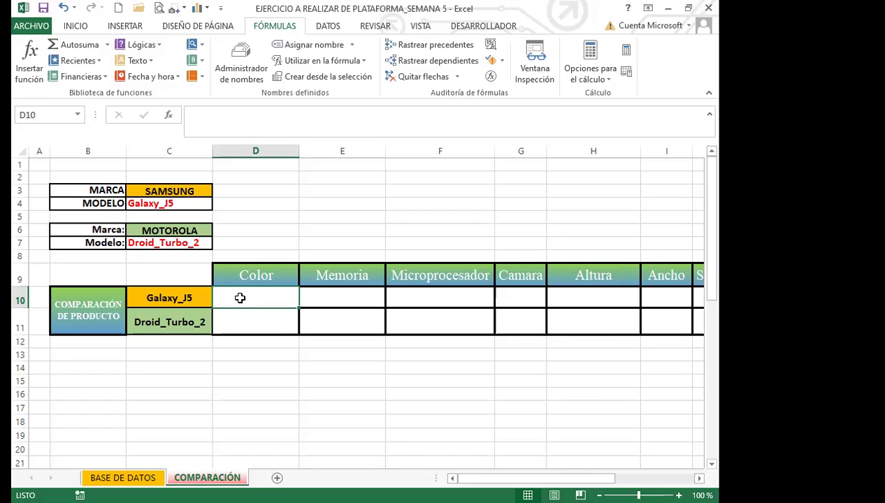
click(364, 300)
click(423, 298)
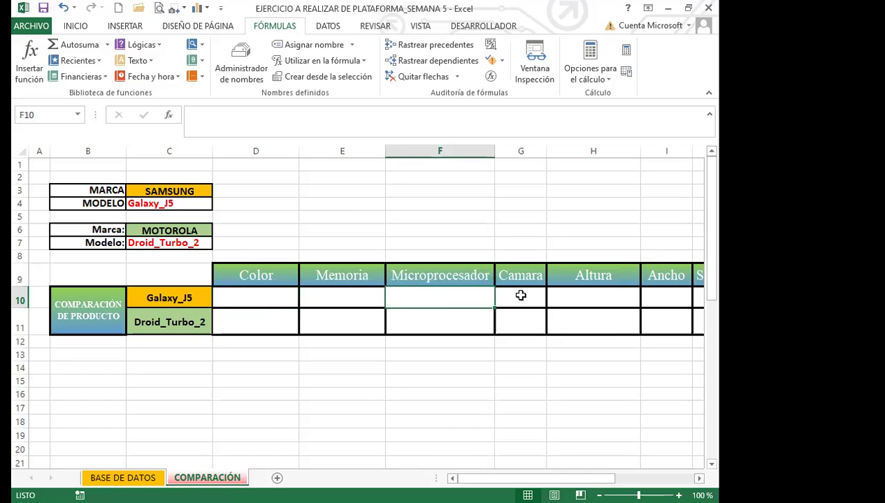
click(269, 299)
click(323, 298)
click(433, 298)
click(521, 299)
click(601, 300)
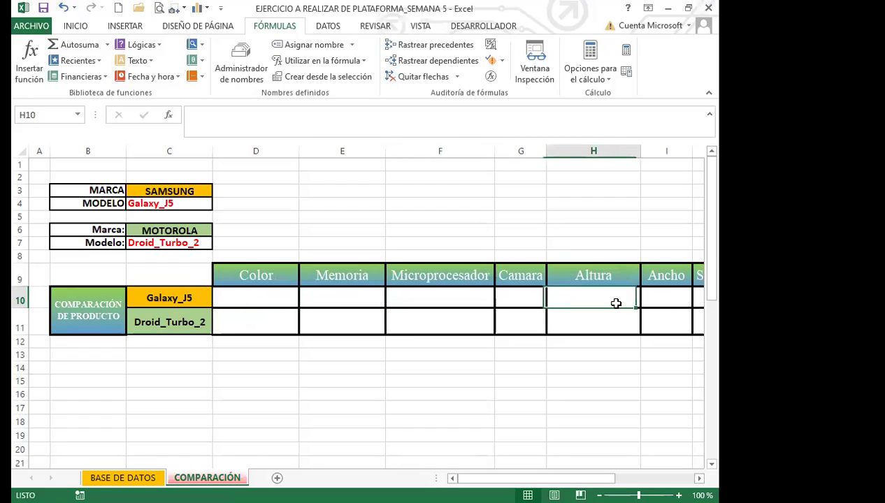
key(Right)
Step: Enter =INDIRECTO(C10&"_col") in D10 to retrieve the first model's color and fill it down to D11
click(254, 299)
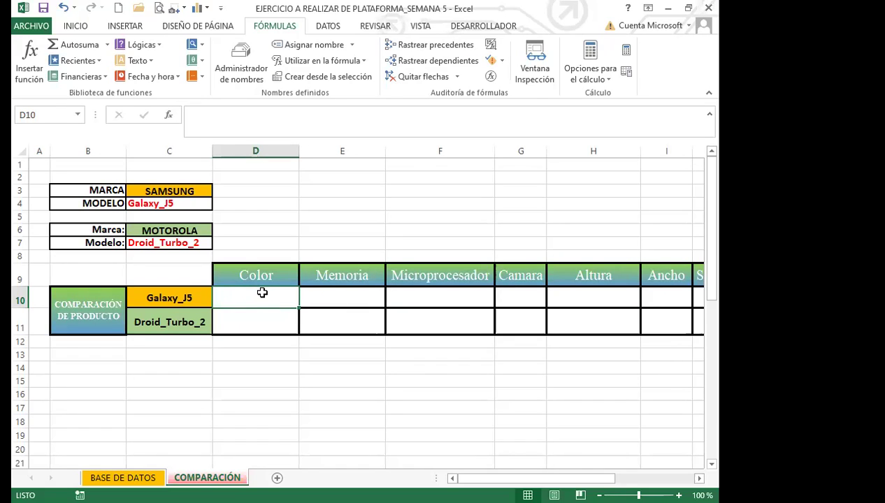
text(=I)
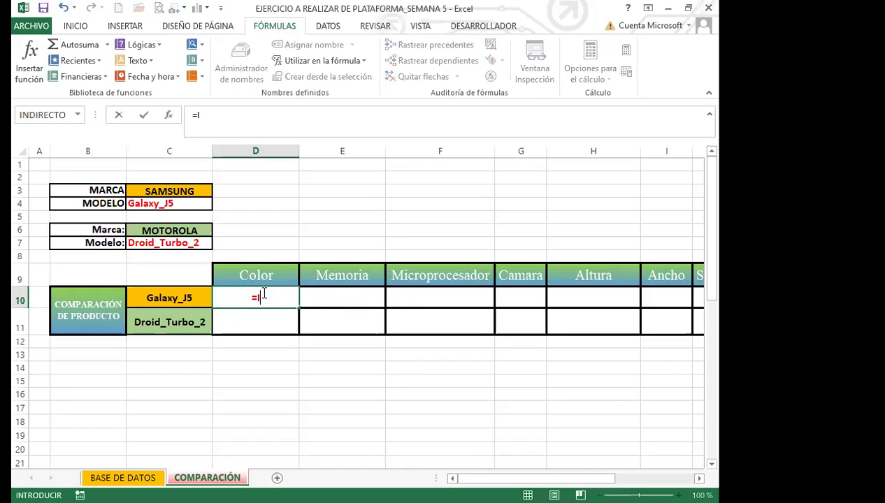
text(NDIR)
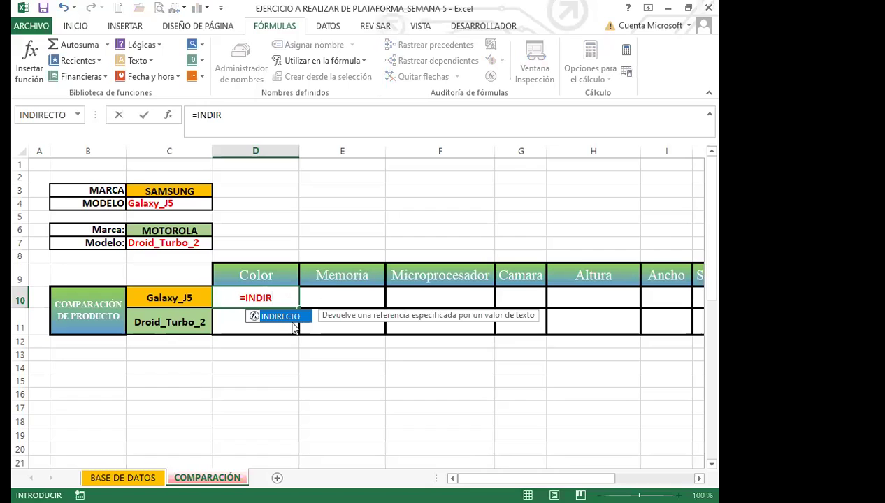
key(Tab)
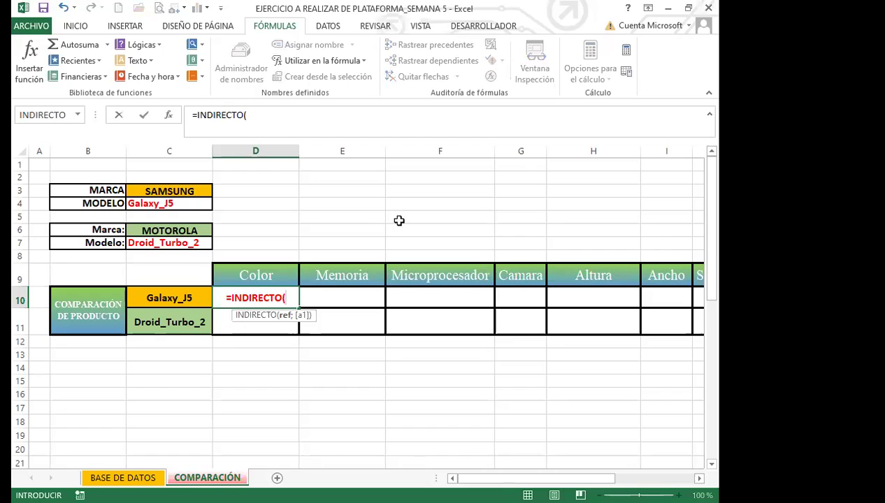
click(173, 298)
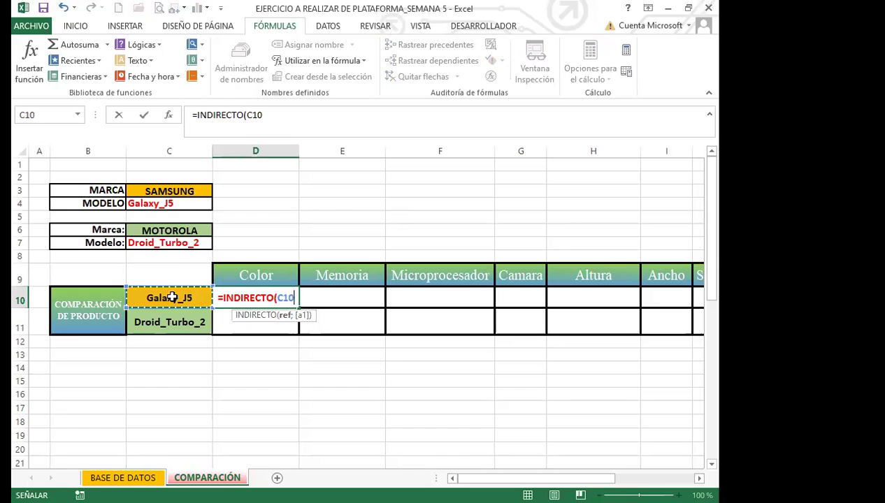
text(&)
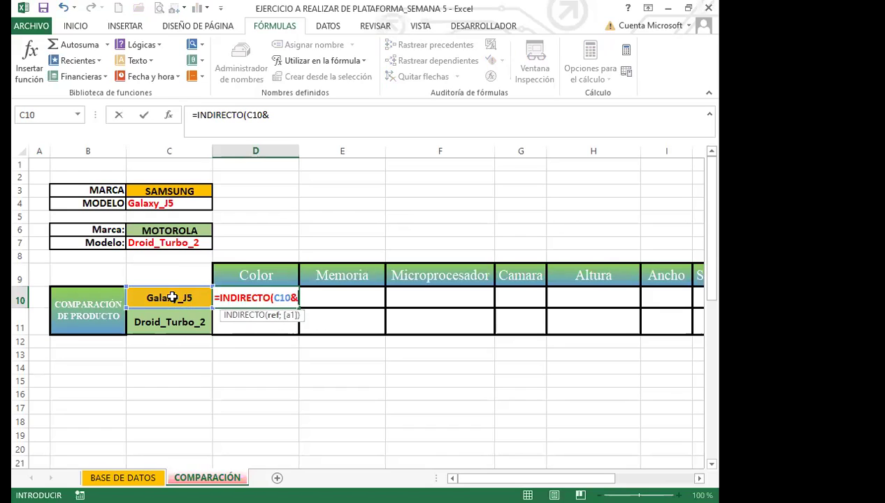
text(")
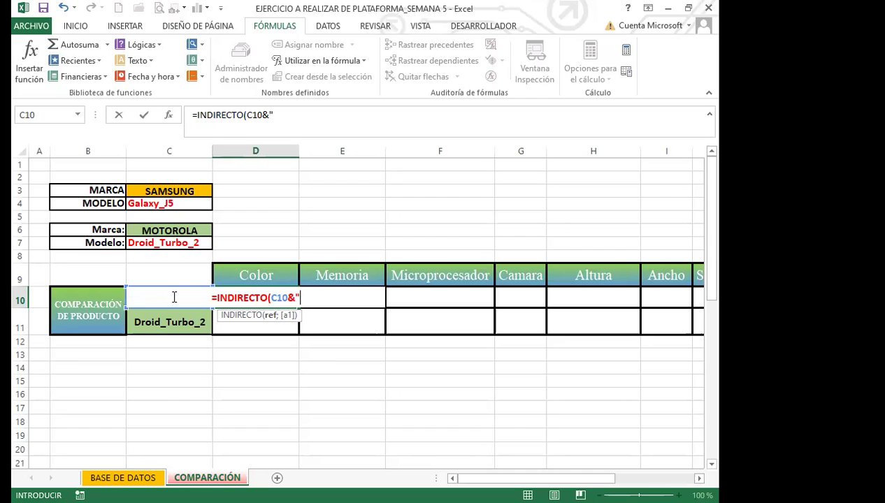
text(_)
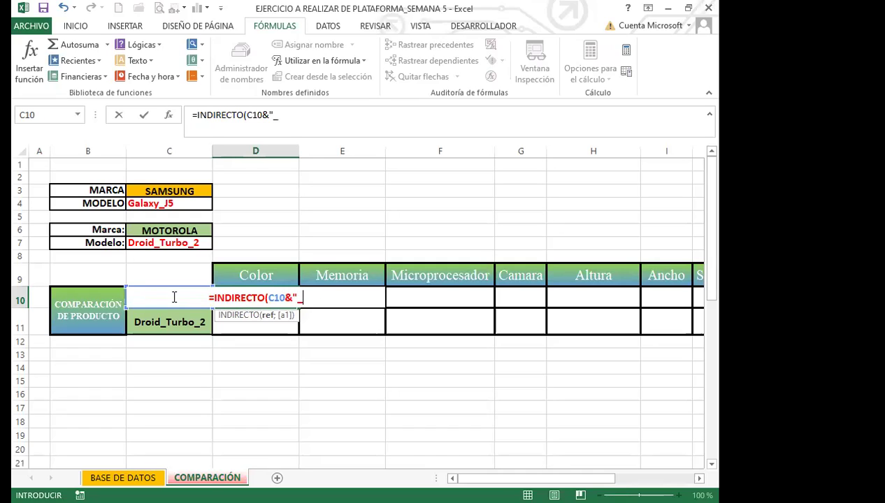
text(col)
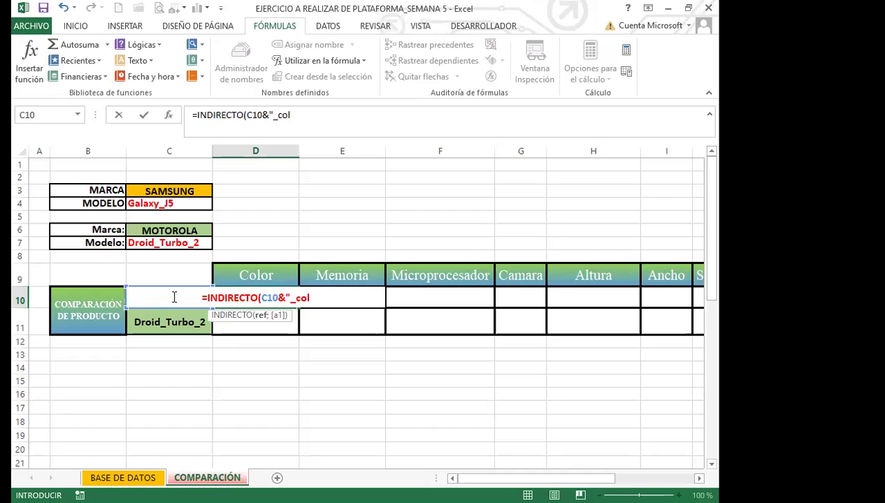
text(#)
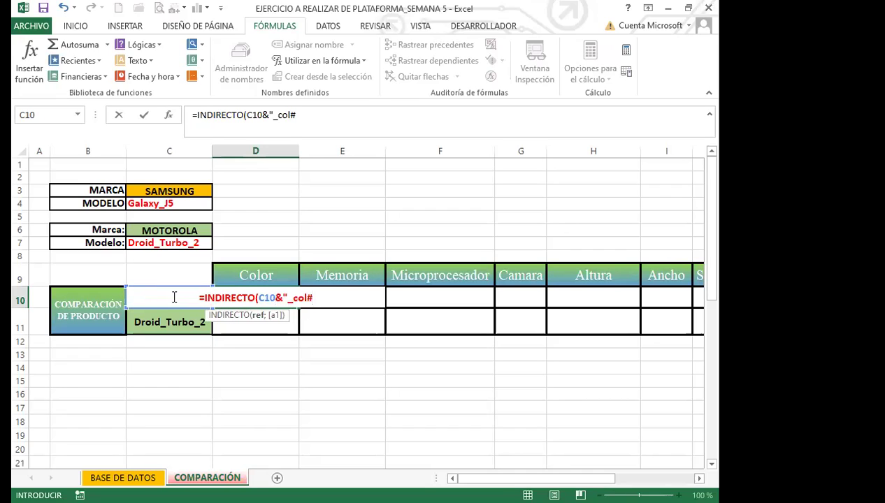
key(BackSpace)
text("))
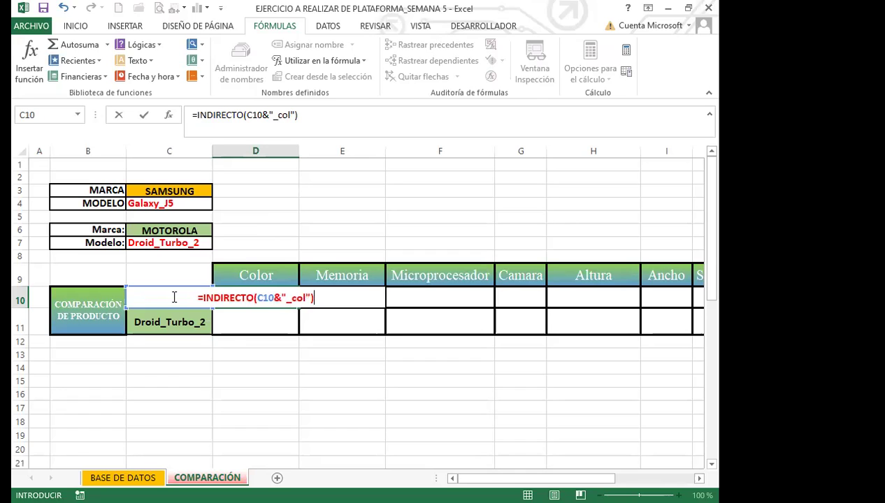
key(Return)
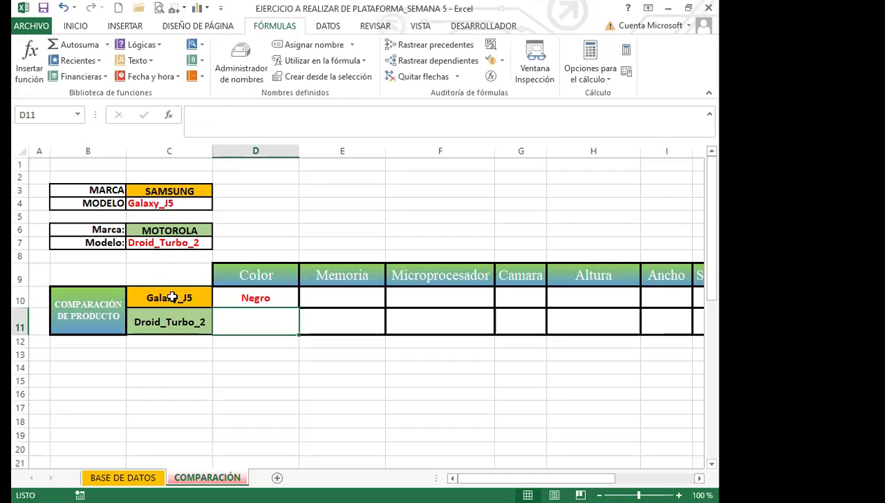
click(253, 299)
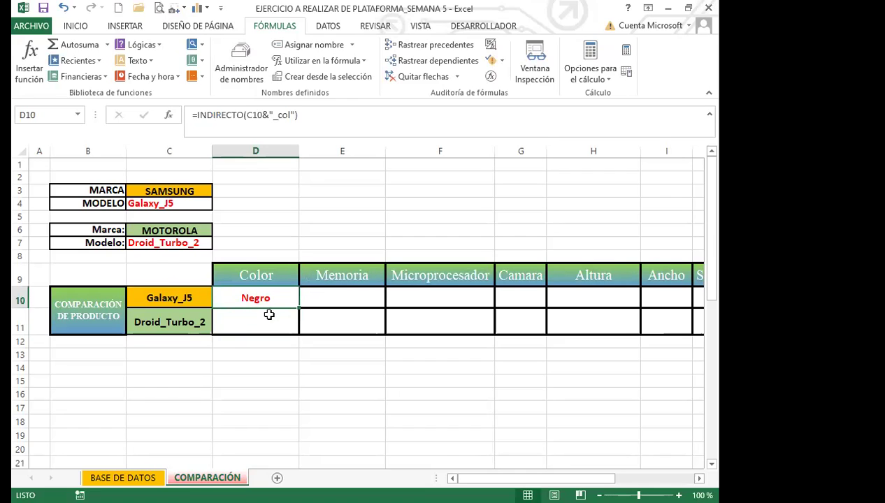
drag(298, 314, 296, 329)
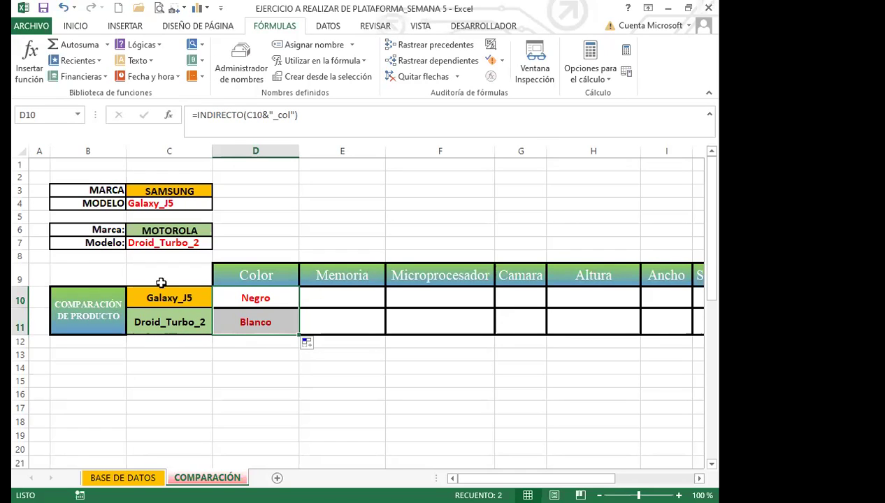
Step: Check the Droid Turbo 2 row's color in the BASE DE DATOS sheet, returning to COMPARACIÓN
click(136, 477)
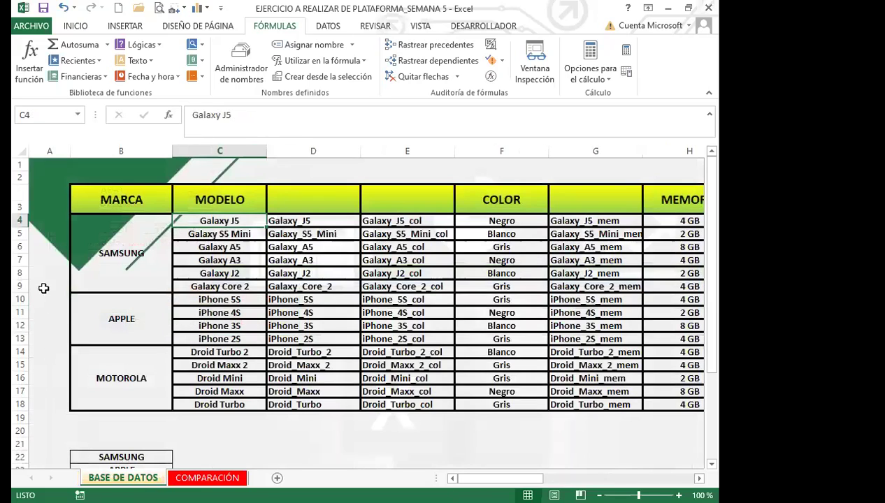
click(20, 352)
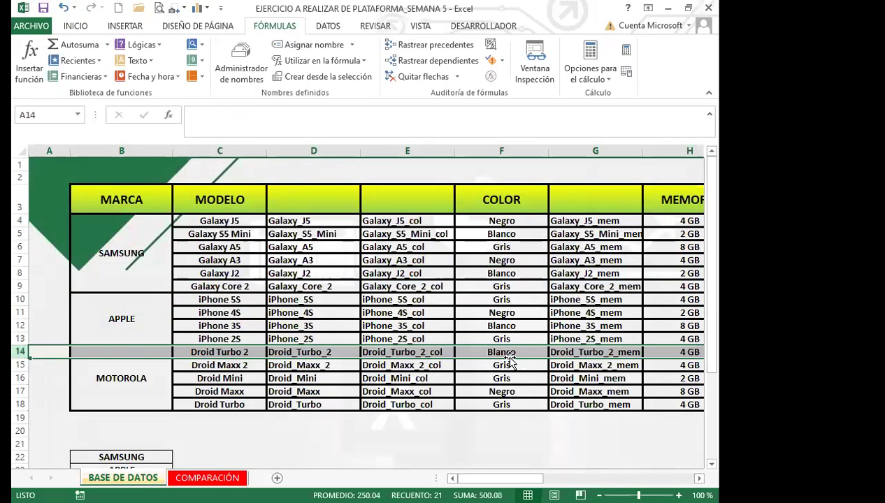
click(207, 478)
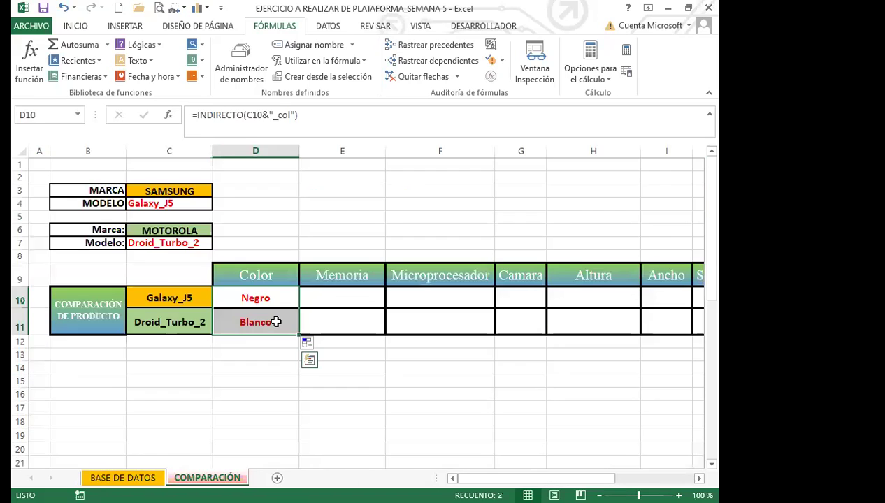
Step: Make the C10 reference in D10's color formula absolute, giving =INDIRECTO($C$10&"_col")
click(278, 300)
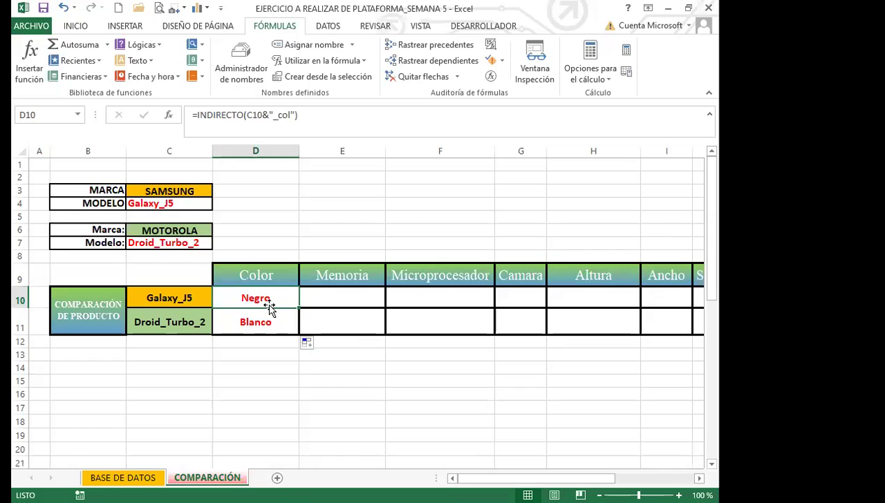
click(258, 116)
key(F4)
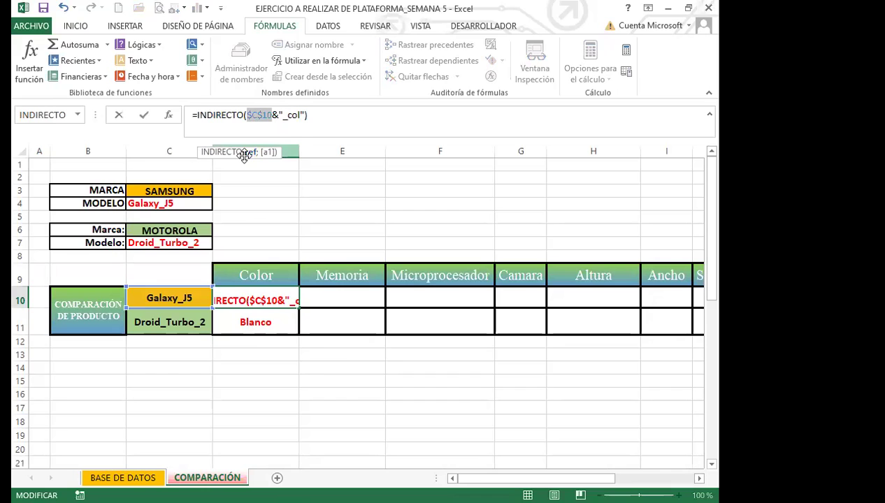
key(Return)
Step: Fill the D10 formula across row 10 through the Descuento column in L10
click(280, 301)
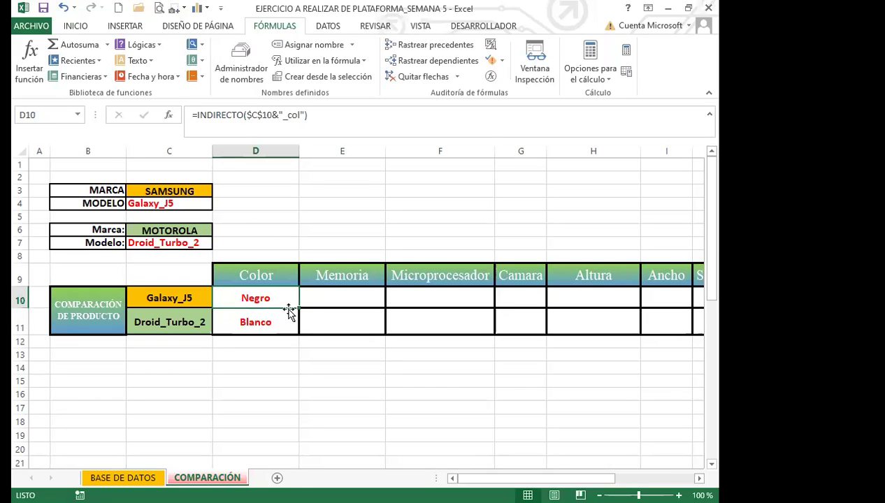
drag(379, 305, 544, 309)
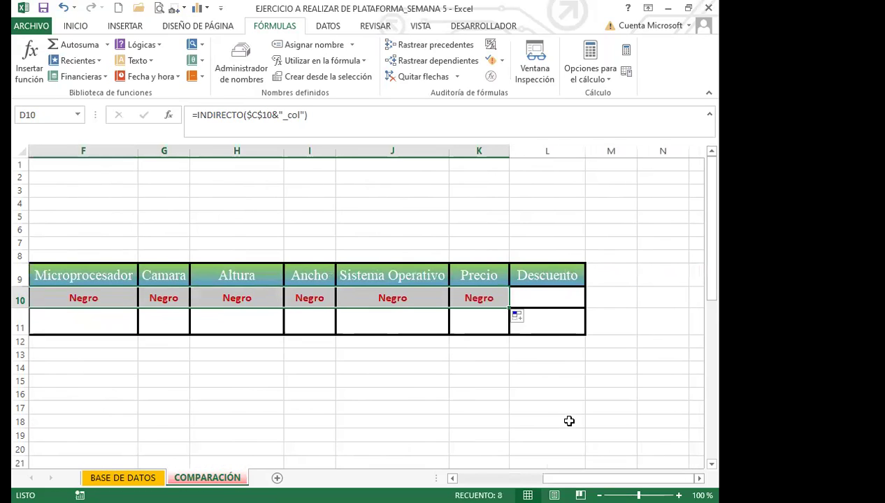
drag(510, 309, 573, 308)
Step: Change the suffix in the Memoria formula in E10 to "_mem"
drag(619, 479, 532, 478)
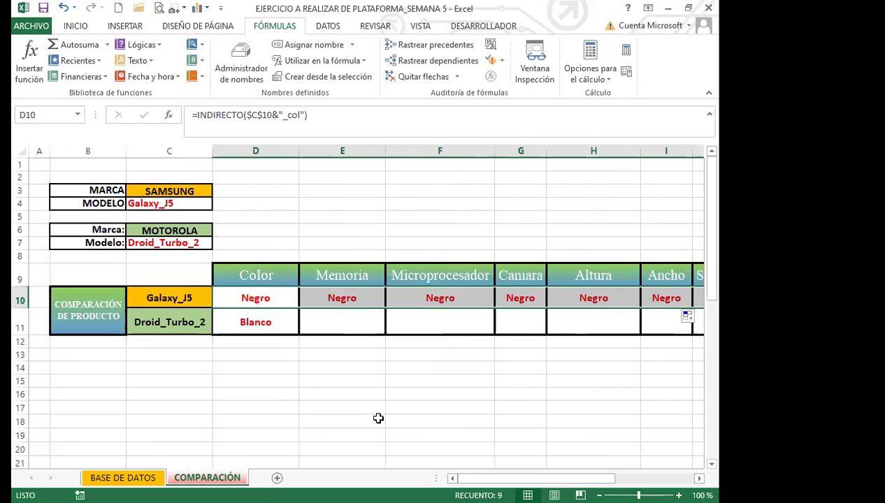
click(341, 298)
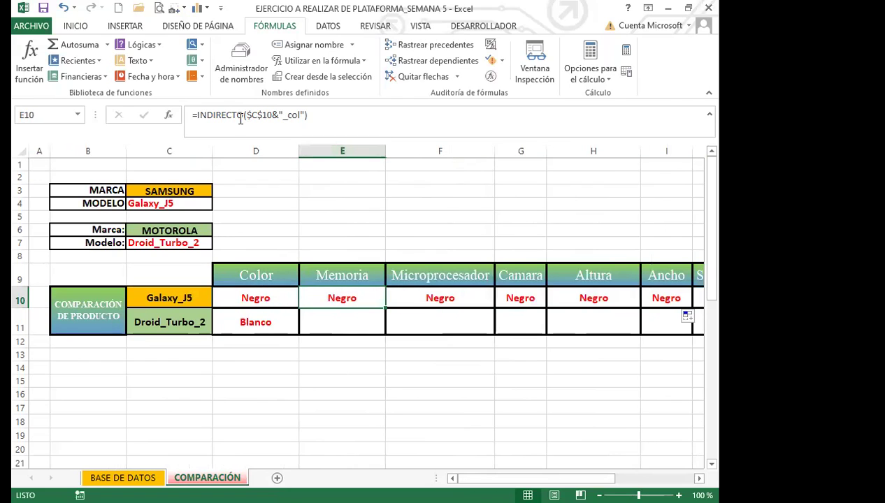
click(301, 115)
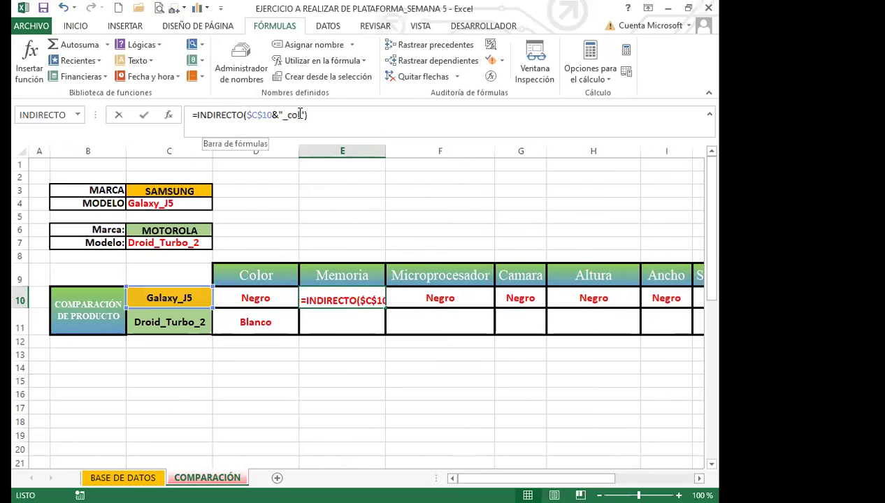
key(BackSpace)
key(BackSpace)
key(BackSpace)
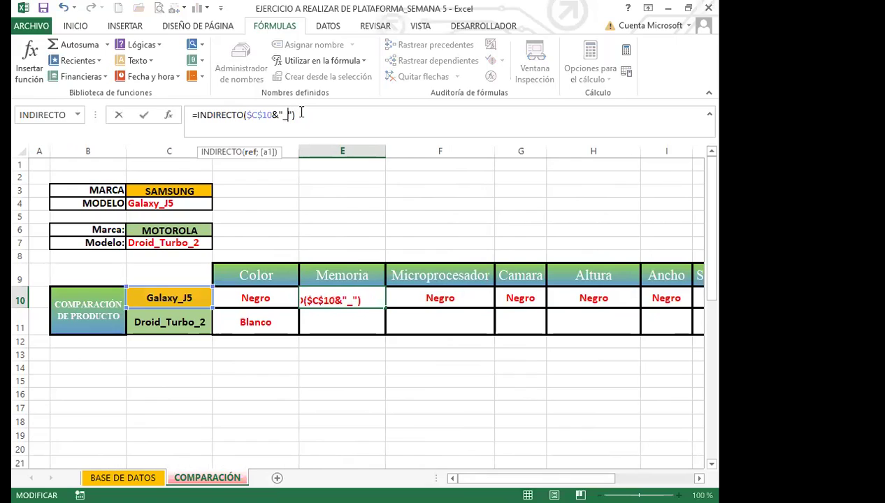
text(mem)
key(Return)
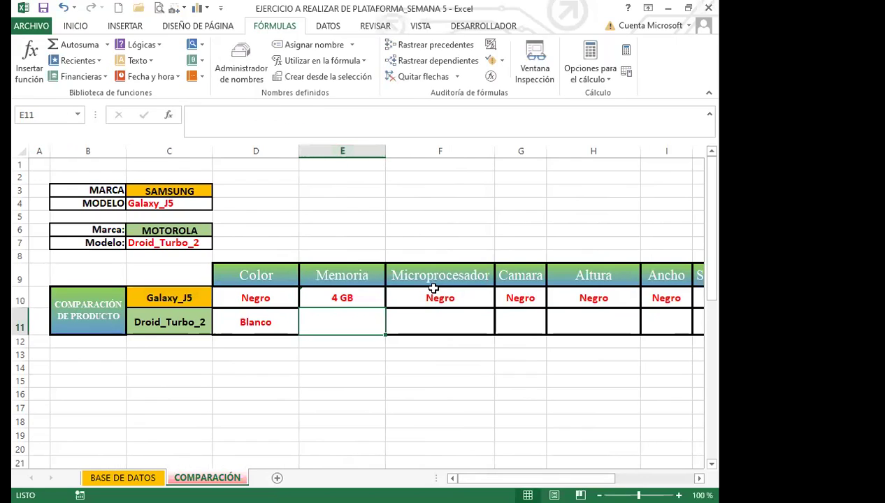
Step: Change the suffix in the Microprocesador formula in F10 to "_mic"
click(433, 288)
click(302, 114)
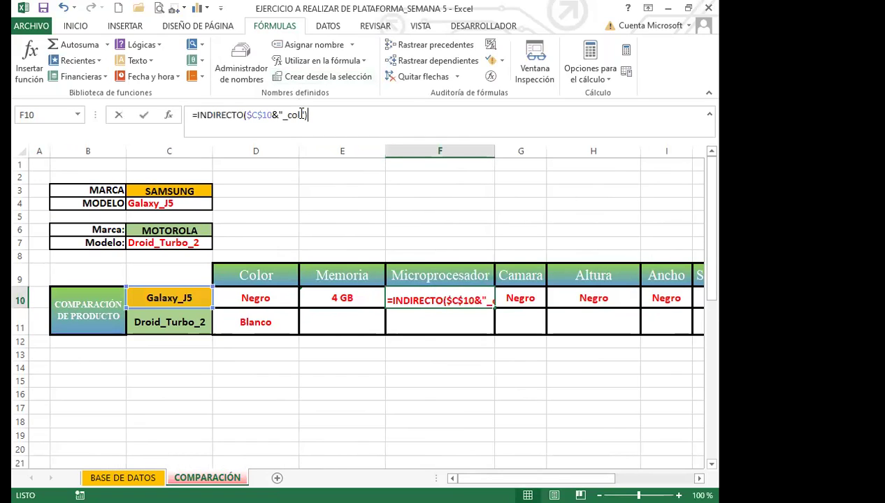
key(BackSpace)
key(BackSpace)
text(mic)
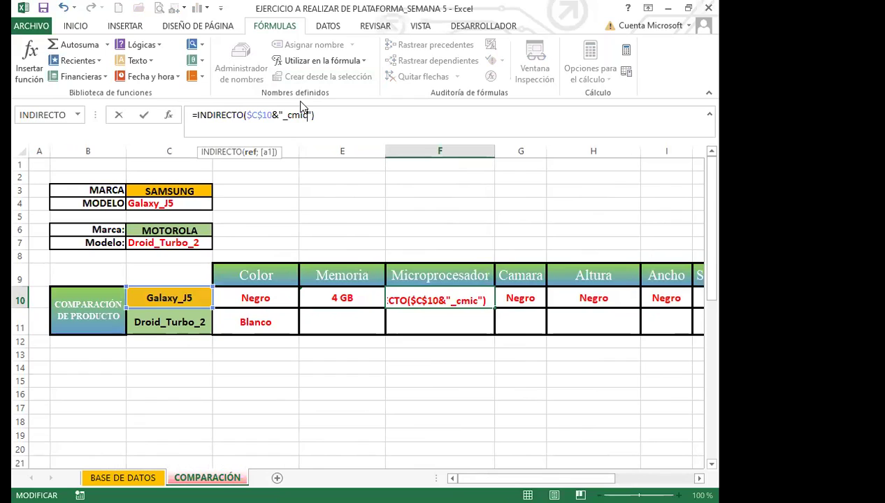
key(Left)
key(Left)
key(Left)
key(BackSpace)
key(Return)
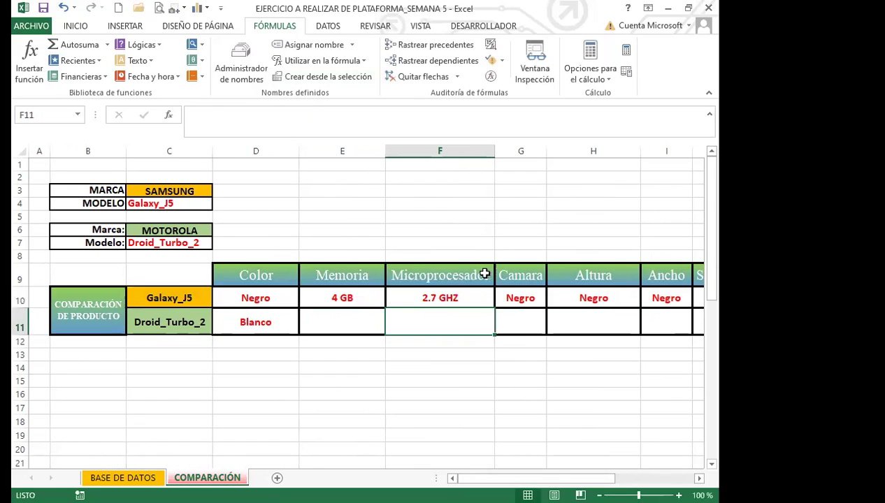
Step: Change the suffix in the Camara formula in G10 to "_cam"
click(517, 300)
click(303, 115)
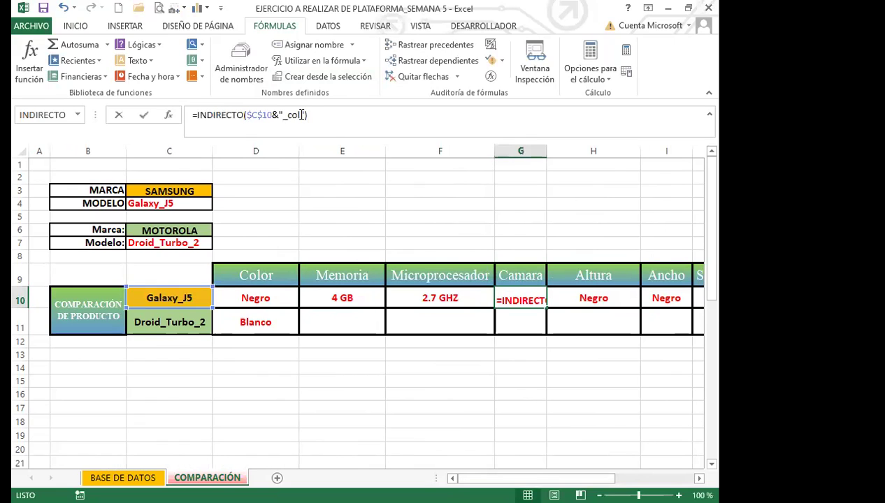
key(BackSpace)
key(BackSpace)
text(am)
key(Return)
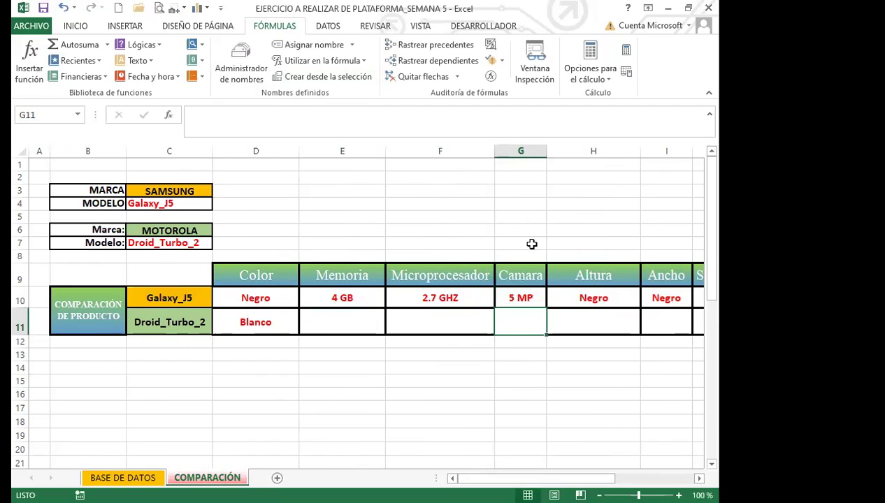
Step: Change the suffix in the Altura formula in H10 to "_alt"
click(573, 288)
click(301, 115)
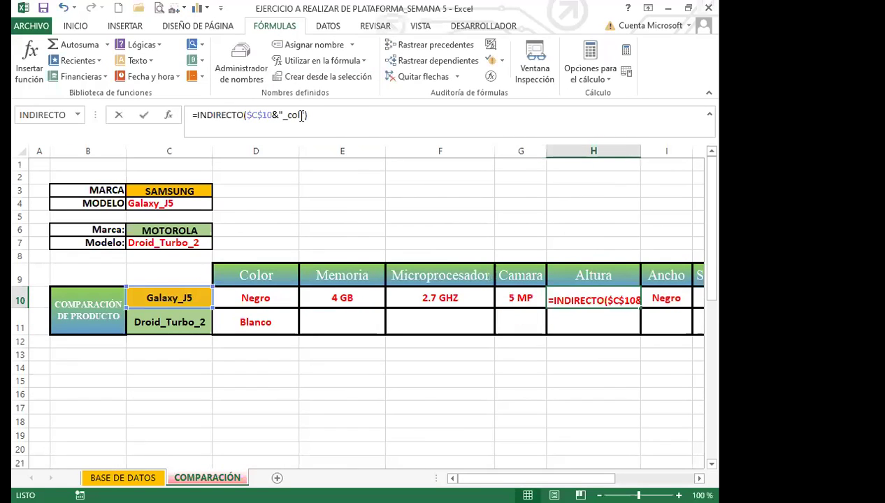
key(BackSpace)
key(BackSpace)
key(BackSpace)
text(alt)
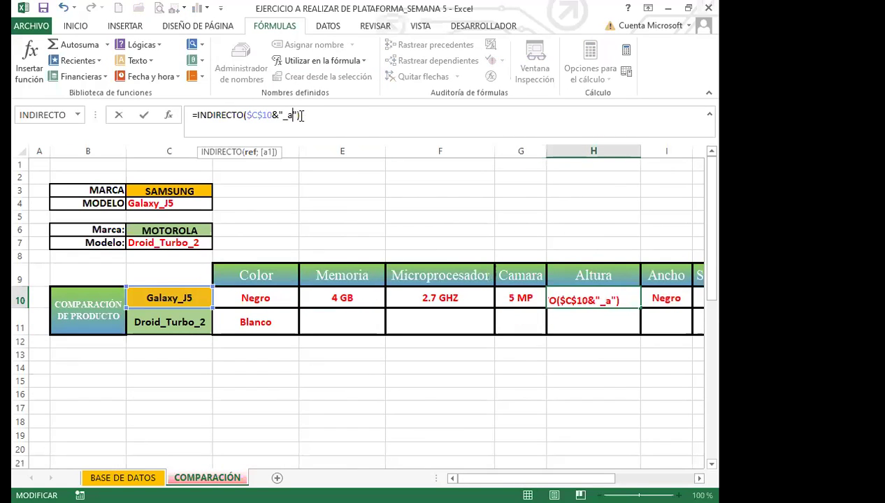
key(Return)
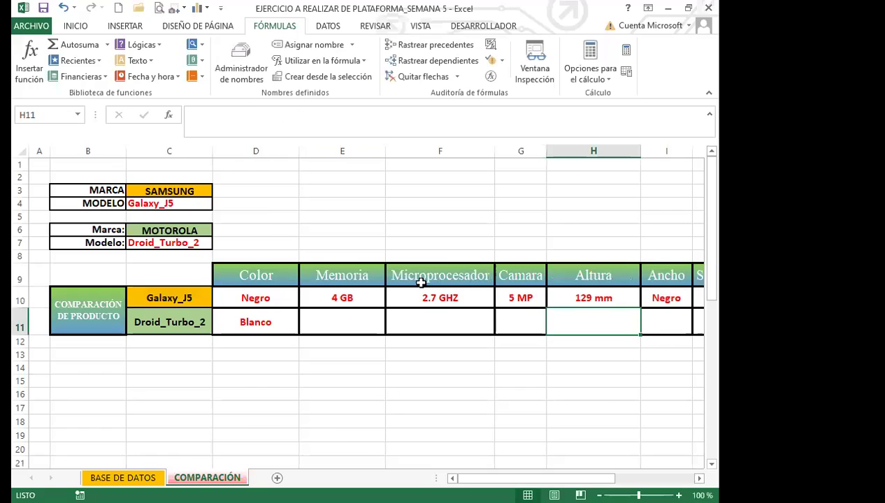
drag(568, 479, 626, 478)
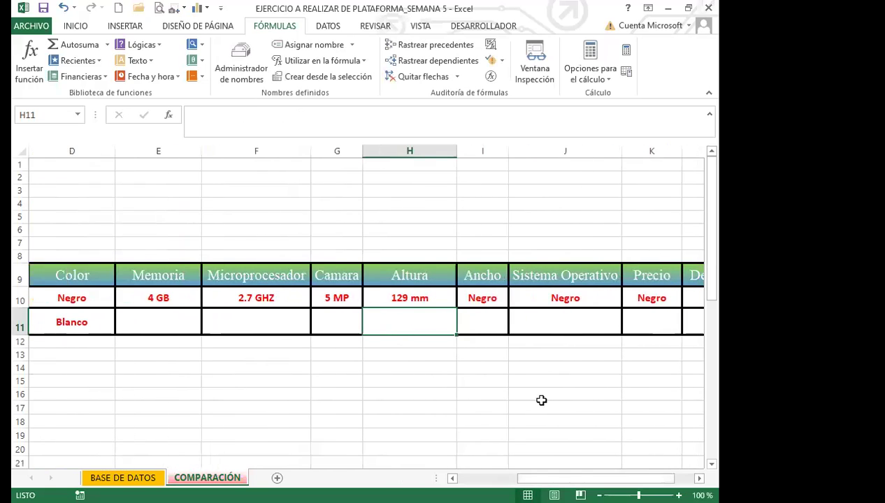
Step: Change the suffix in the Ancho formula in I10 to "_anc"
click(475, 298)
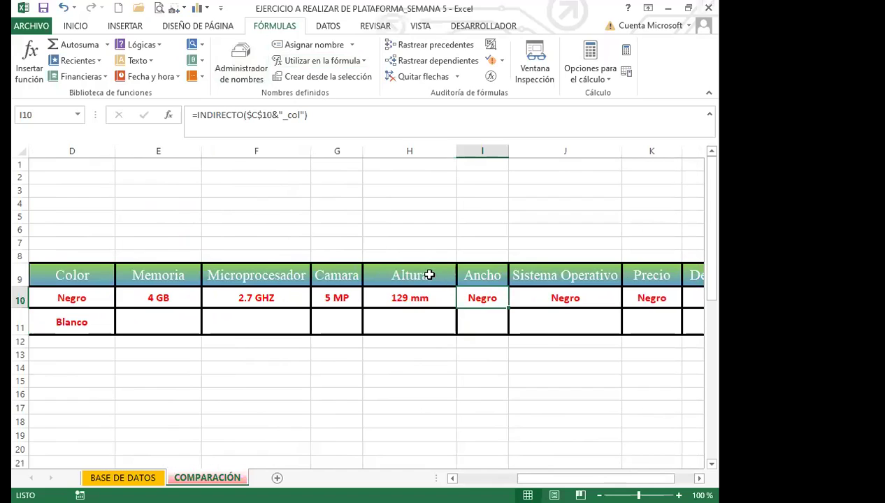
click(303, 115)
key(BackSpace)
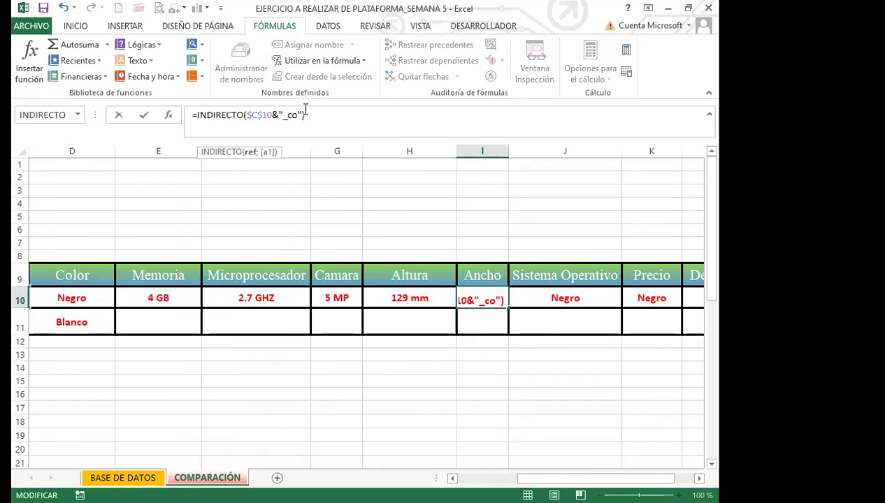
key(BackSpace)
key(BackSpace)
text(anc)
key(Return)
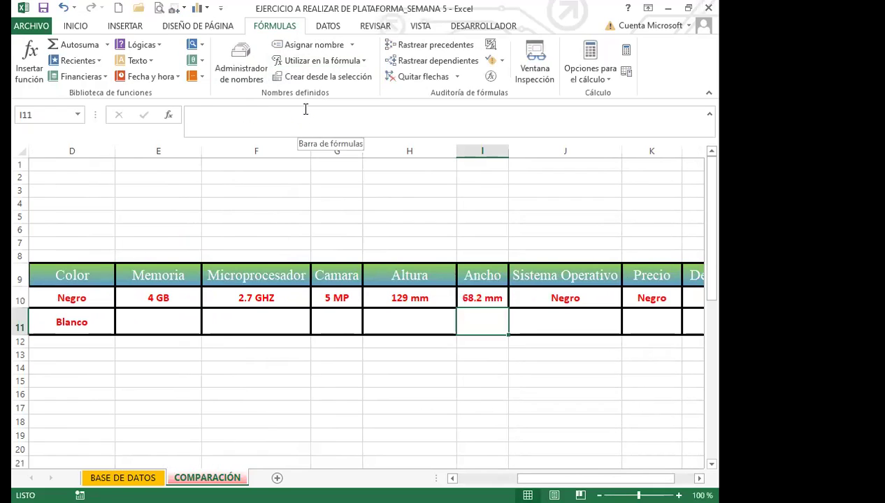
Step: Change the suffix in the Sistema Operativo formula in J10 to "_sis"
click(564, 297)
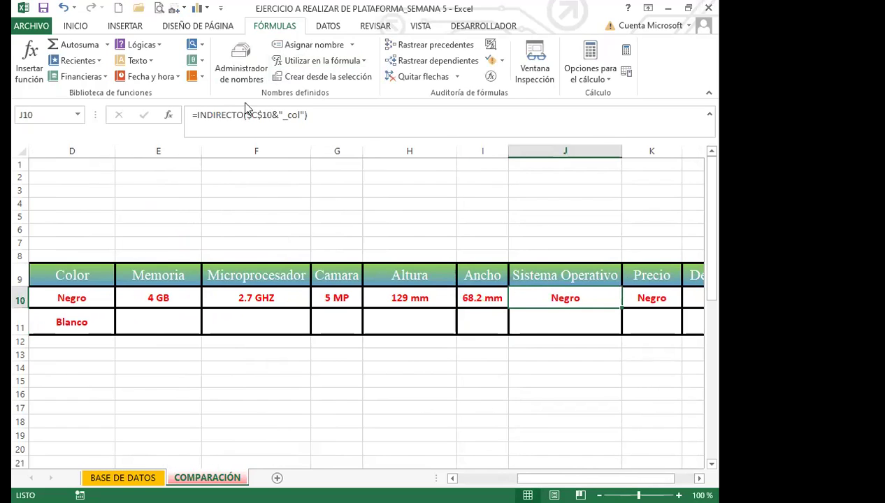
click(300, 114)
key(BackSpace)
key(BackSpace)
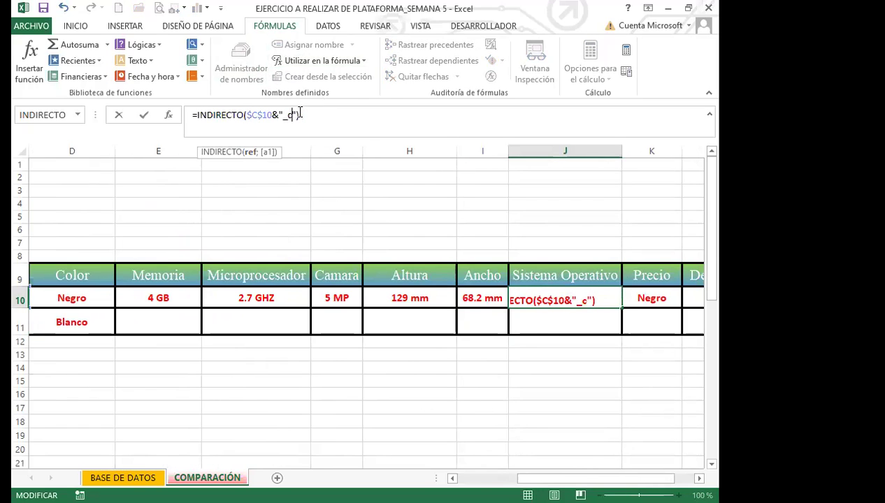
text(sis)
key(Return)
Step: Change the suffix in the Precio formula in K10 to "_pre"
click(699, 479)
click(699, 478)
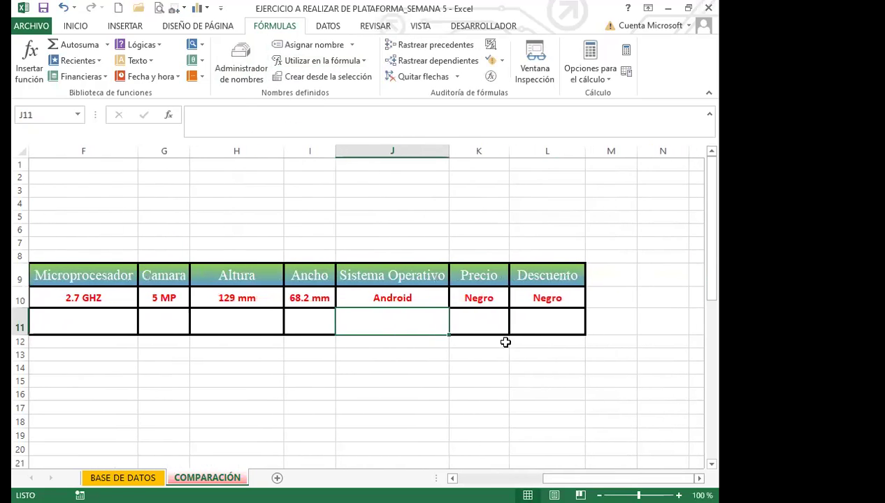
click(477, 297)
click(300, 115)
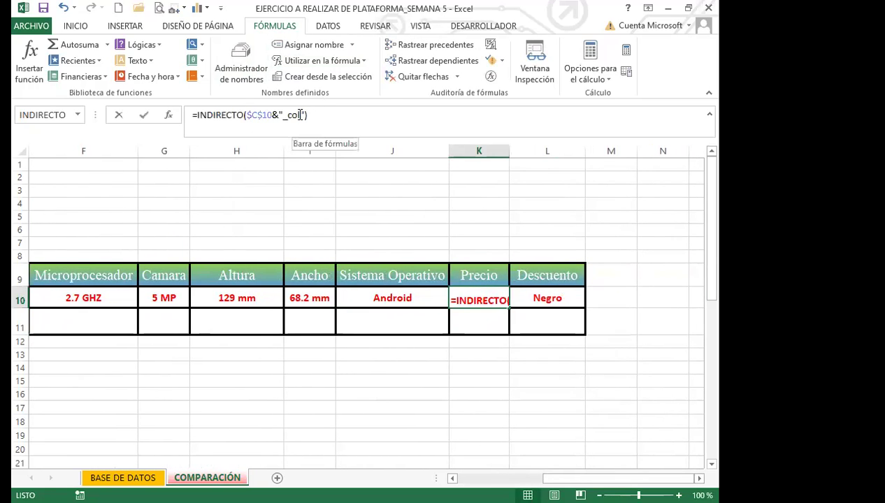
key(BackSpace)
key(BackSpace)
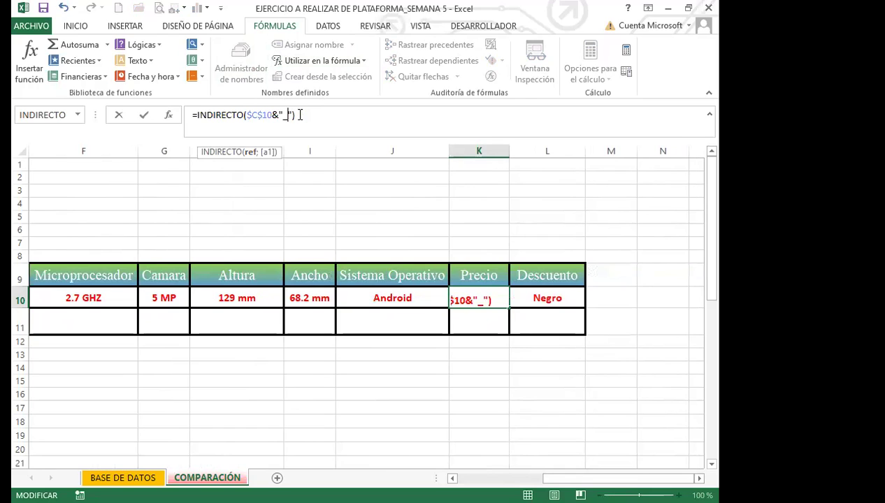
text(prec)
key(Return)
click(467, 295)
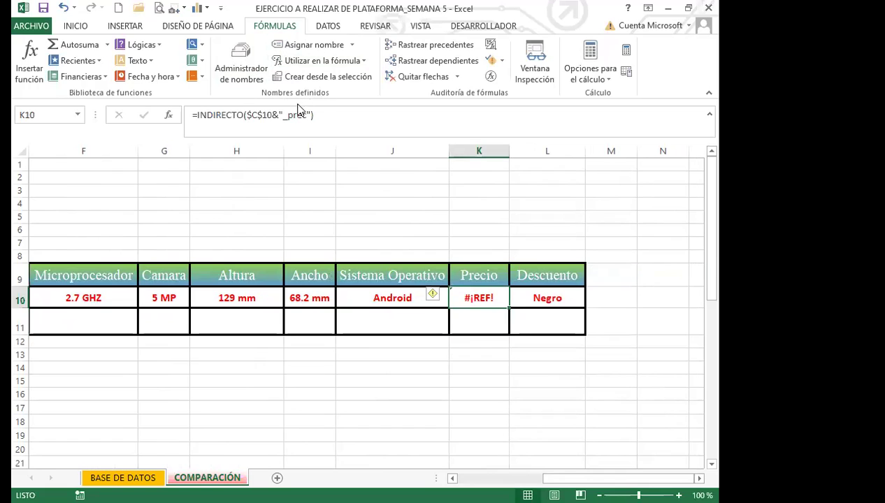
click(309, 115)
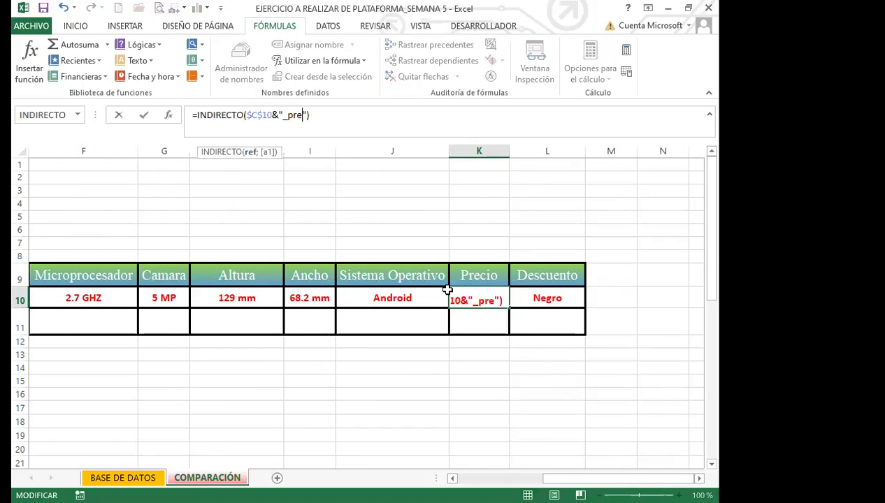
Step: Change the suffix in the Descuento formula in L10 to "_des"
click(537, 295)
click(300, 115)
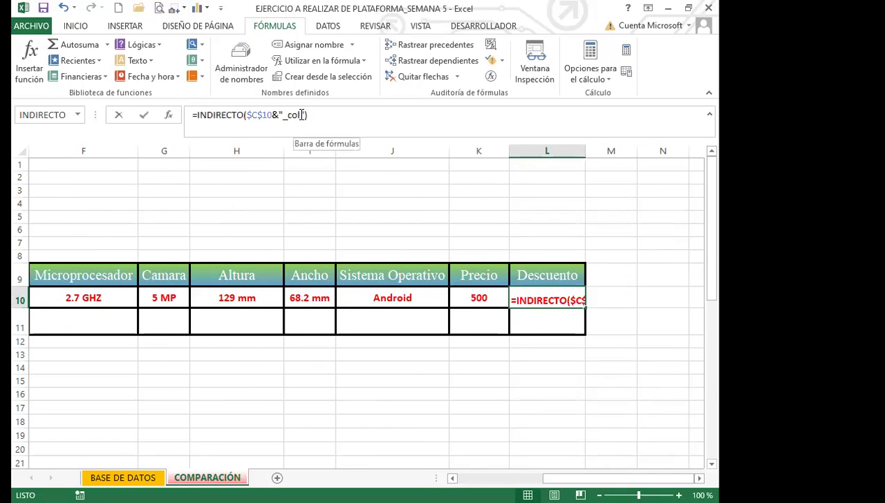
key(BackSpace)
key(BackSpace)
text(des)
key(Return)
click(543, 293)
click(291, 115)
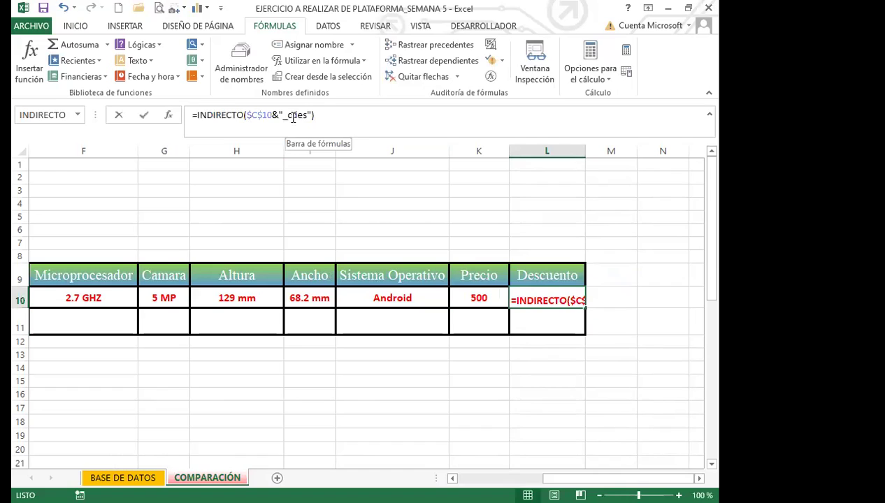
key(BackSpace)
click(533, 296)
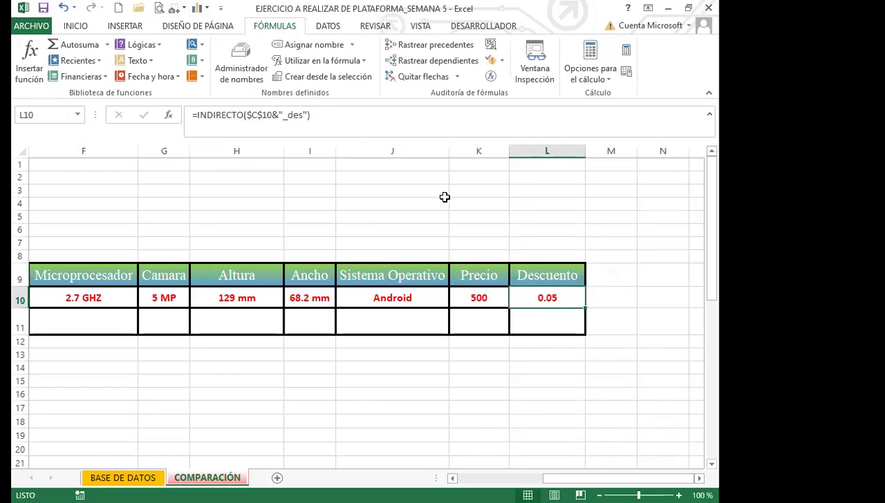
Step: Format the Descuento cells L10:L11 as percentages
click(76, 26)
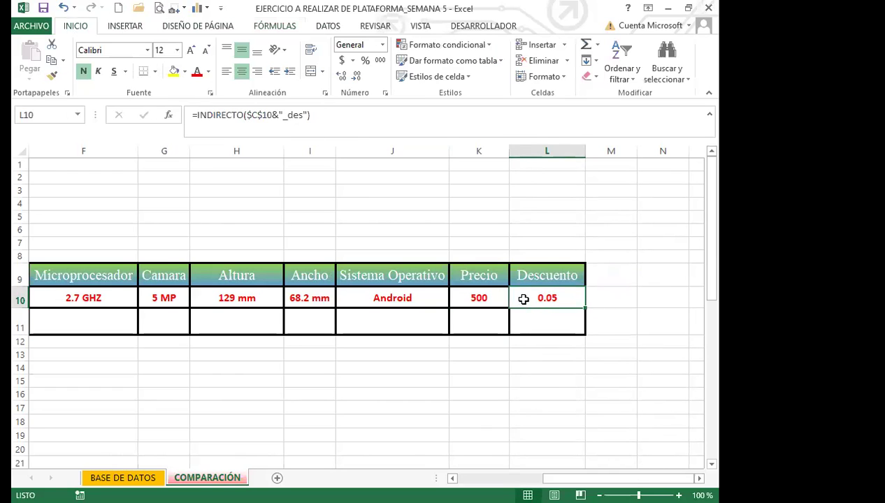
drag(522, 300, 512, 318)
click(364, 61)
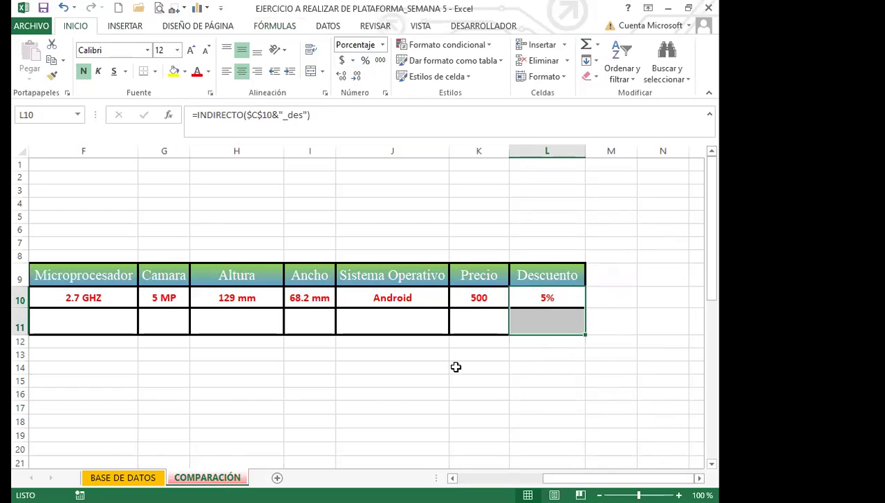
click(454, 368)
click(532, 301)
Step: Highlight the Galaxy J5 row 4 on the BASE DE DATOS sheet with a blue-grey fill
drag(599, 478, 453, 479)
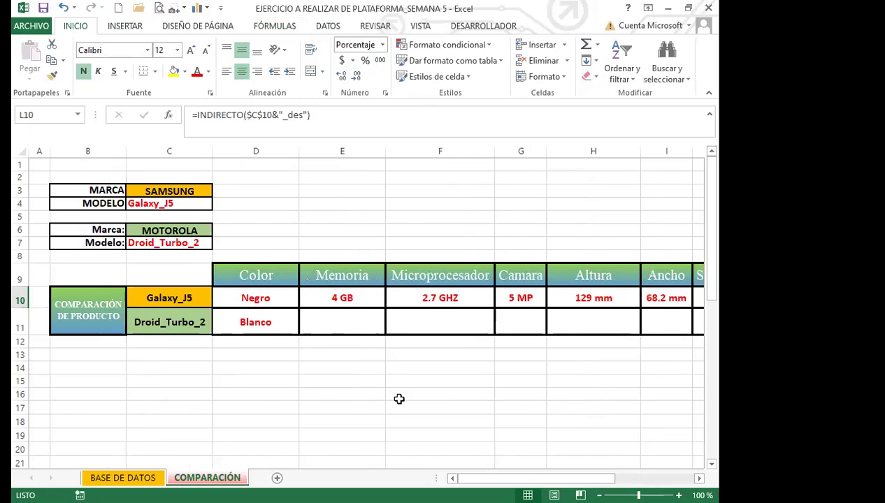
click(281, 300)
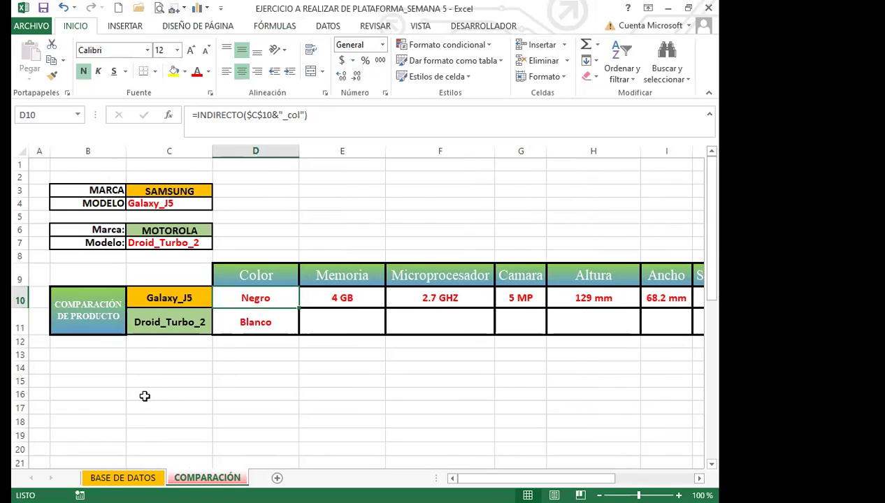
key(ctrl+Page_Up)
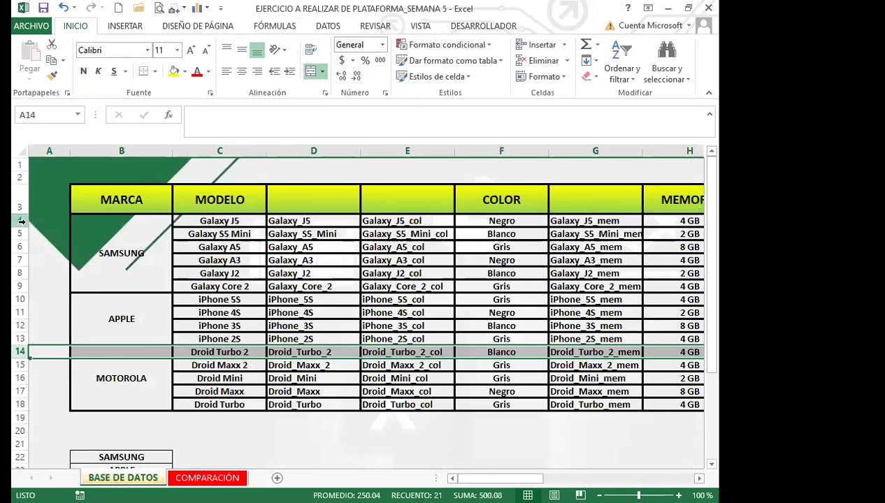
click(21, 220)
click(173, 72)
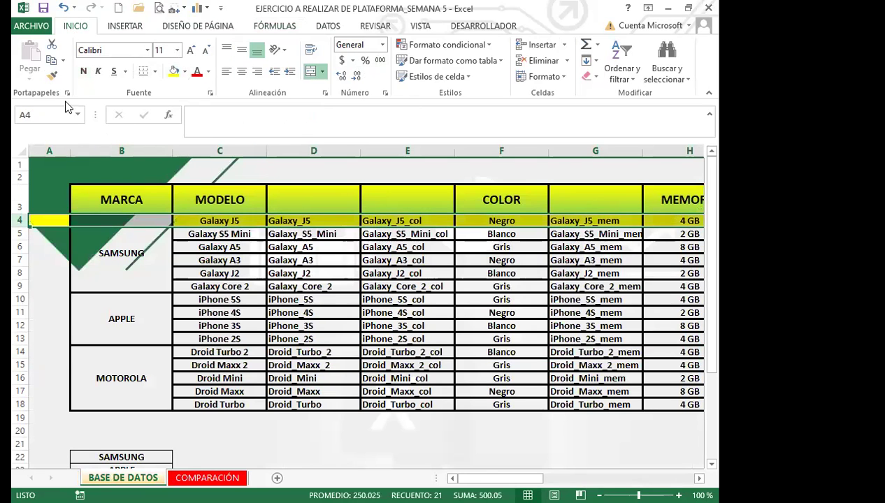
click(185, 72)
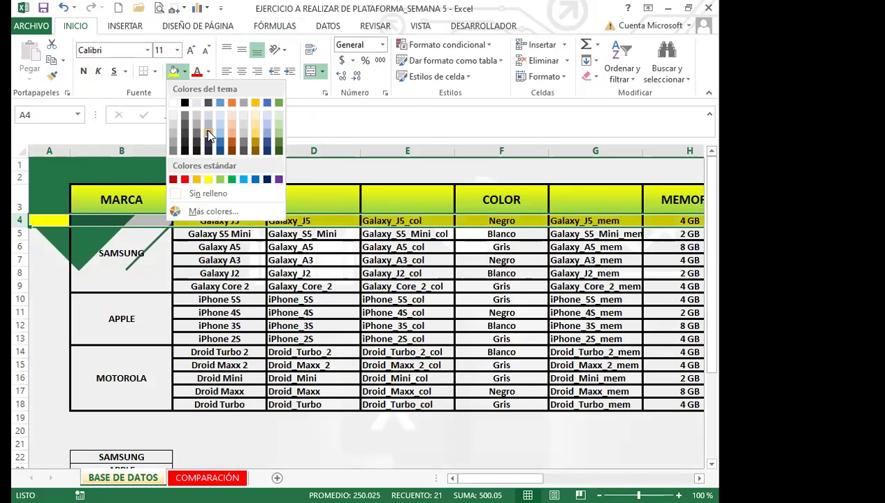
click(200, 191)
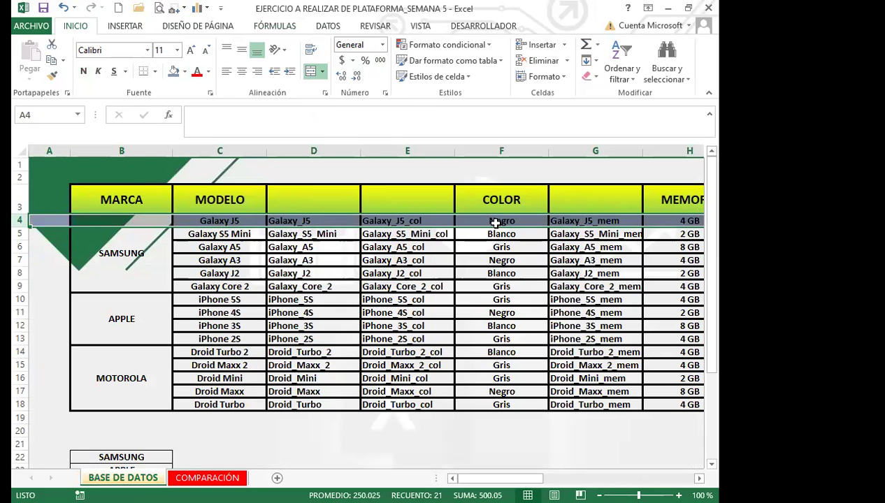
Step: Compare the Galaxy J5 specifications in row 10 of COMPARACIÓN with row 4 of BASE DE DATOS, from Color through Descuento
click(699, 479)
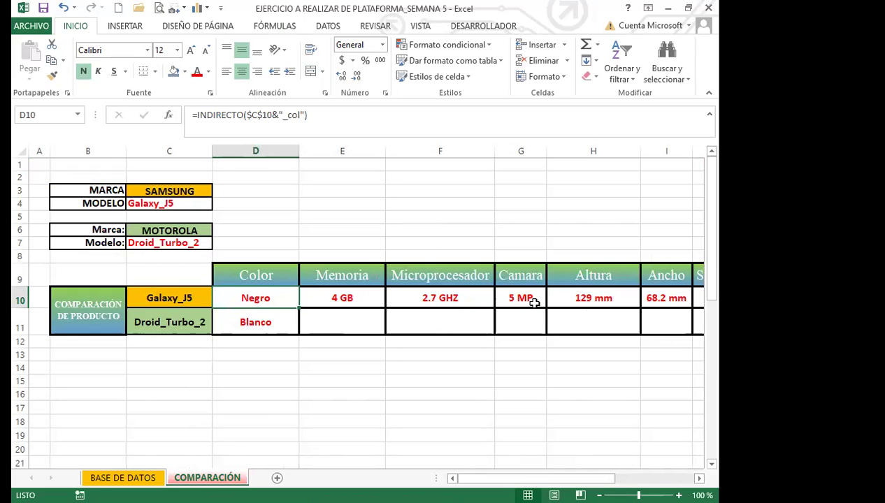
click(139, 478)
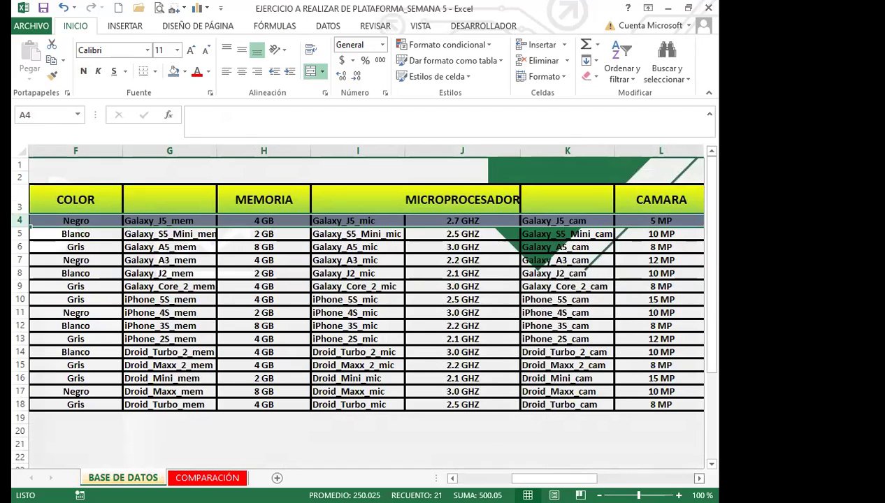
scroll(201, 228, right, 3)
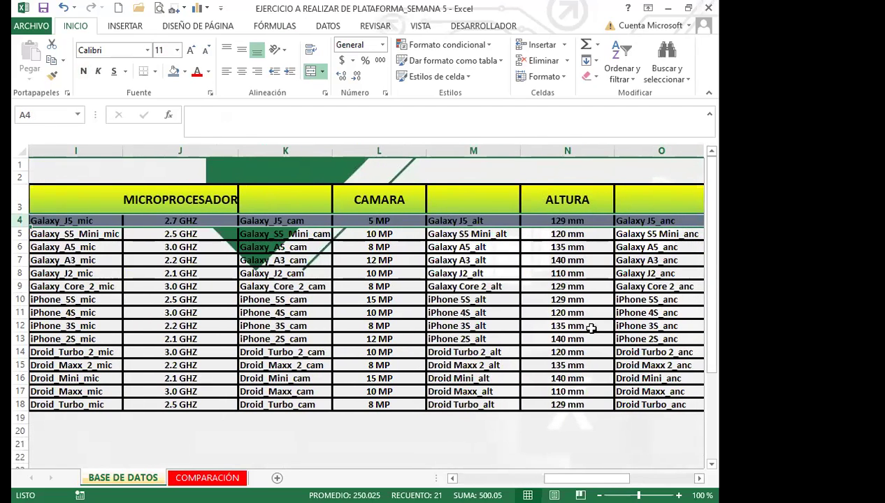
click(698, 478)
click(699, 478)
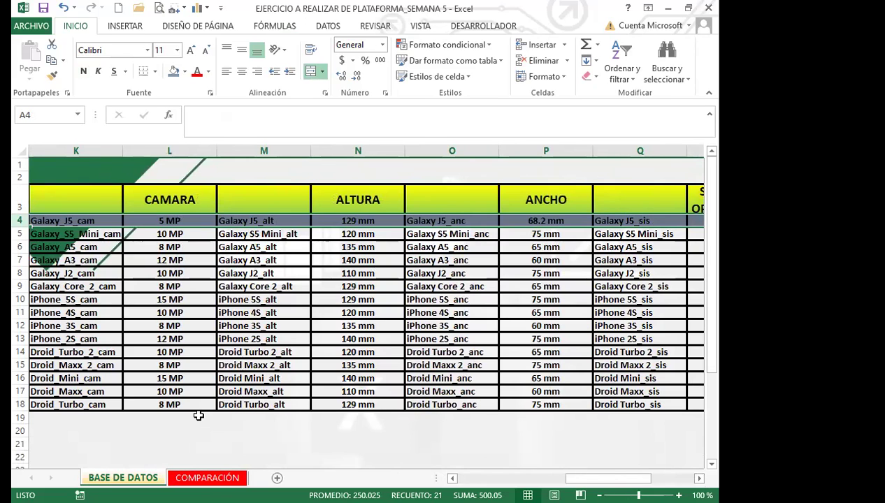
key(ctrl+Page_Down)
scroll(364, 307, right, 2)
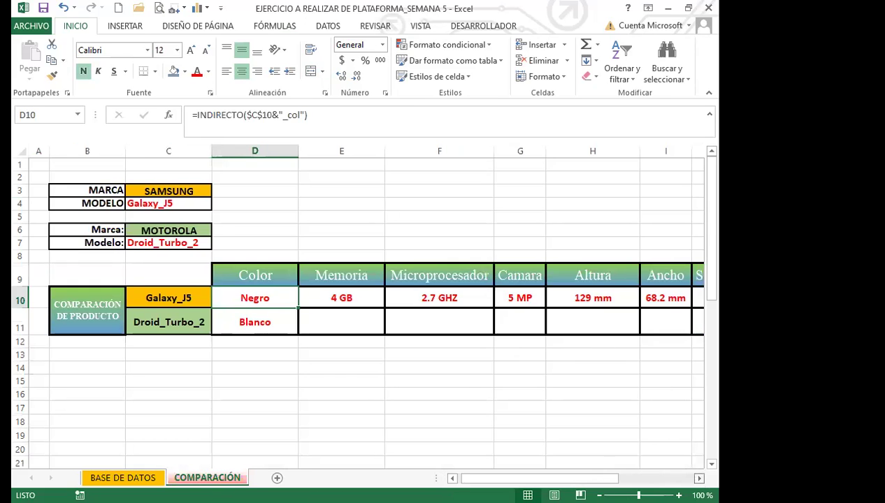
scroll(455, 365, right, 1)
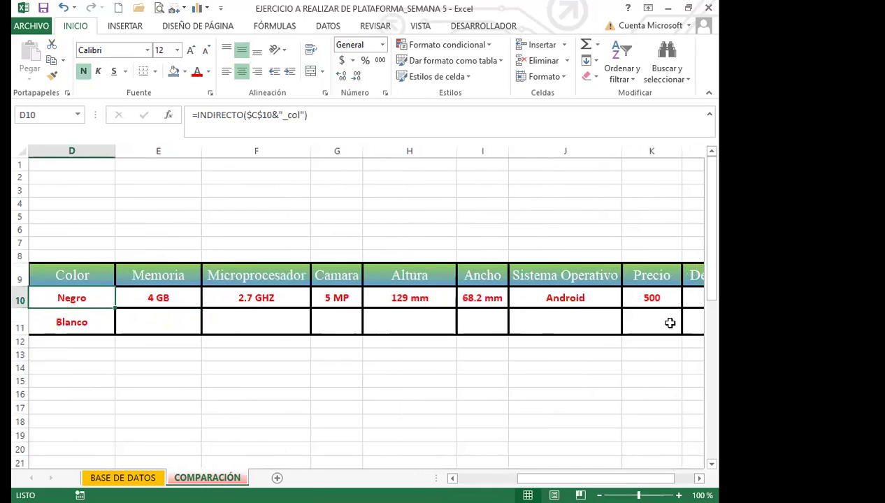
click(700, 479)
click(700, 478)
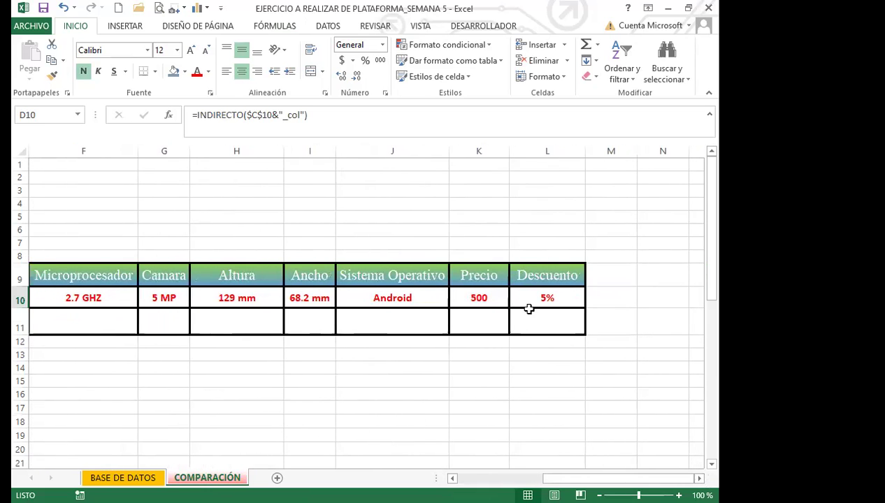
click(144, 477)
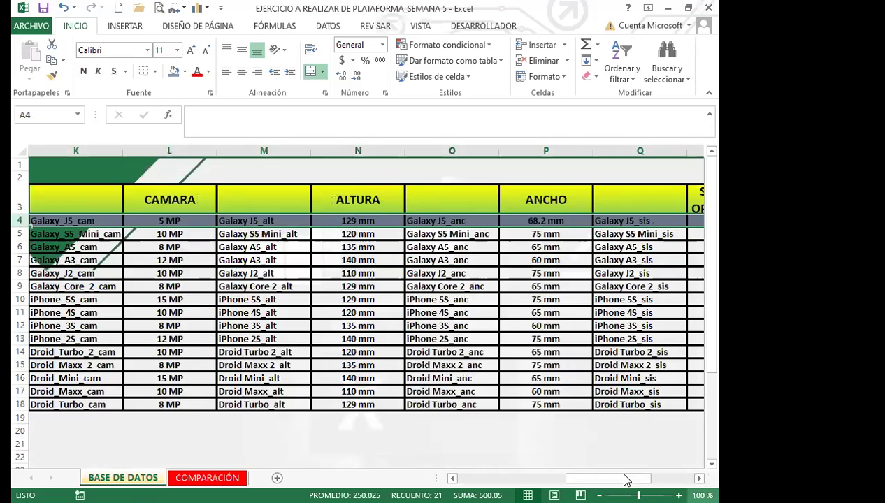
scroll(448, 309, right, 5)
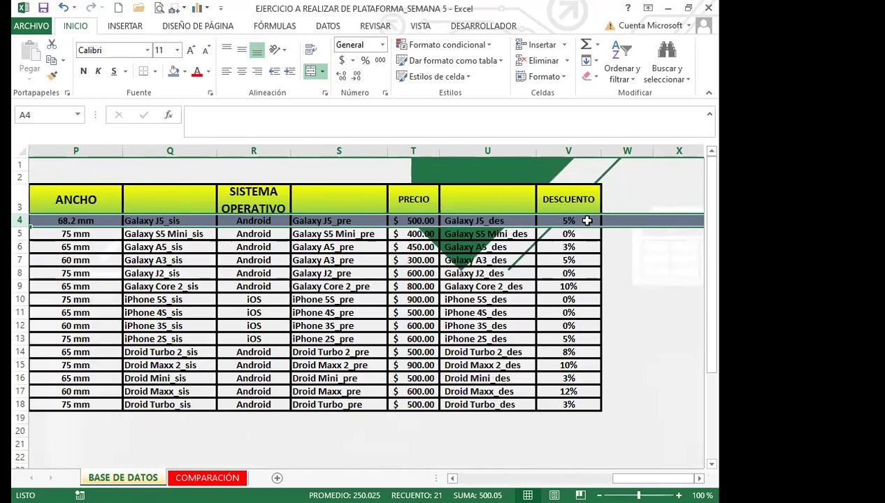
Step: Remove the fill from the Galaxy J5 row on BASE DE DATOS and return to the start of the COMPARACIÓN sheet
click(186, 72)
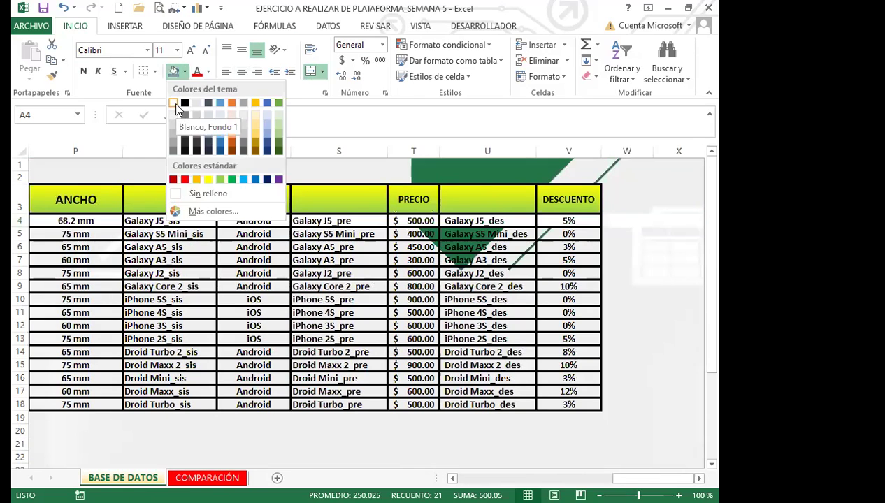
click(202, 194)
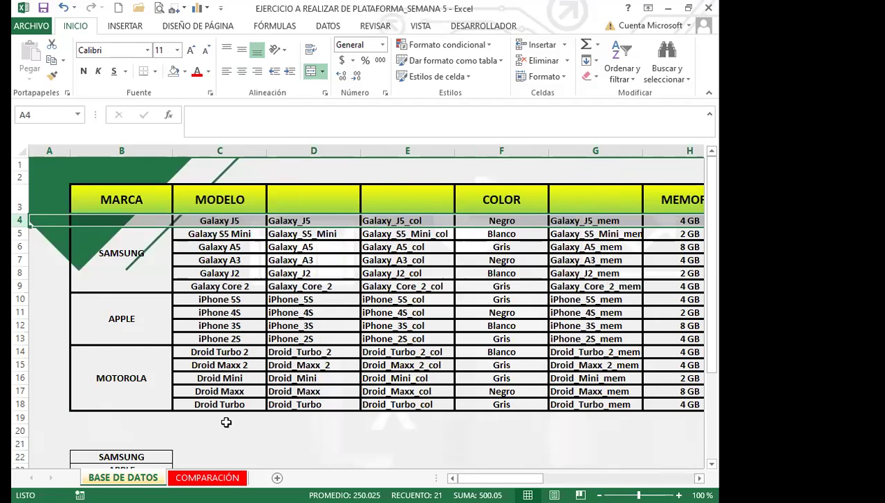
click(207, 478)
drag(589, 477, 560, 478)
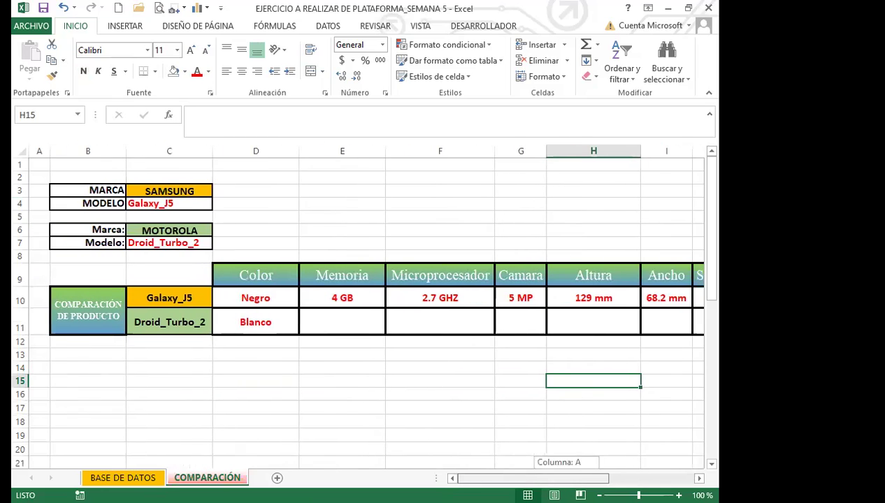
Step: Make the C11 reference in D11's INDIRECTO formula absolute ($C$11) and fill the formula across row 11 through L11
click(277, 323)
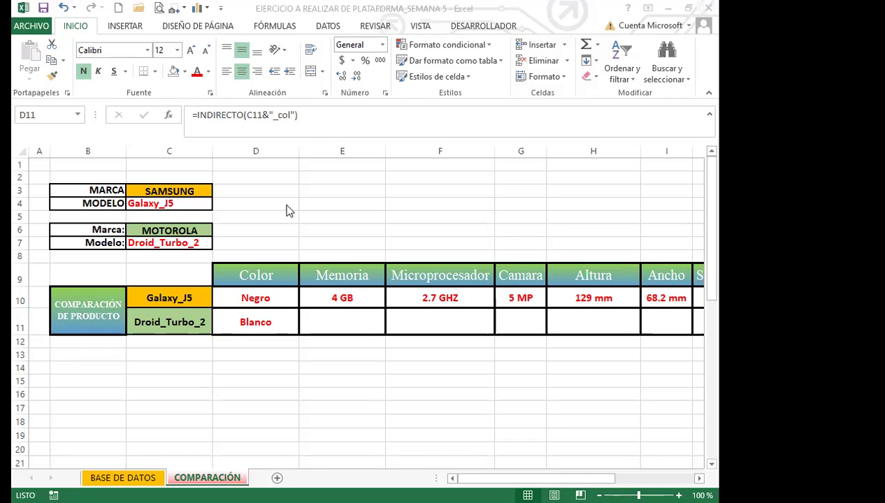
click(258, 324)
click(244, 115)
key(F4)
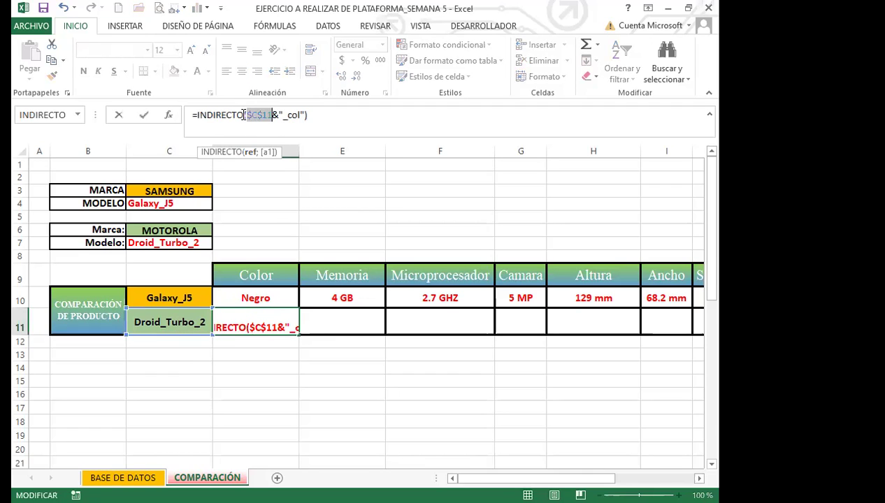
key(ctrl+Return)
drag(299, 335, 652, 330)
click(556, 409)
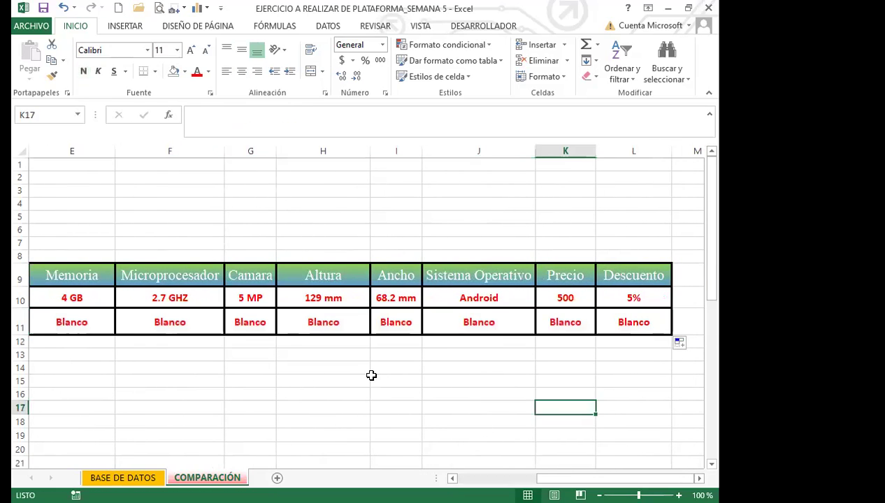
Step: Change the Memoria formula in E11 to =INDIRECTO($C$11&"_mem")
click(184, 326)
key(Left)
key(Home)
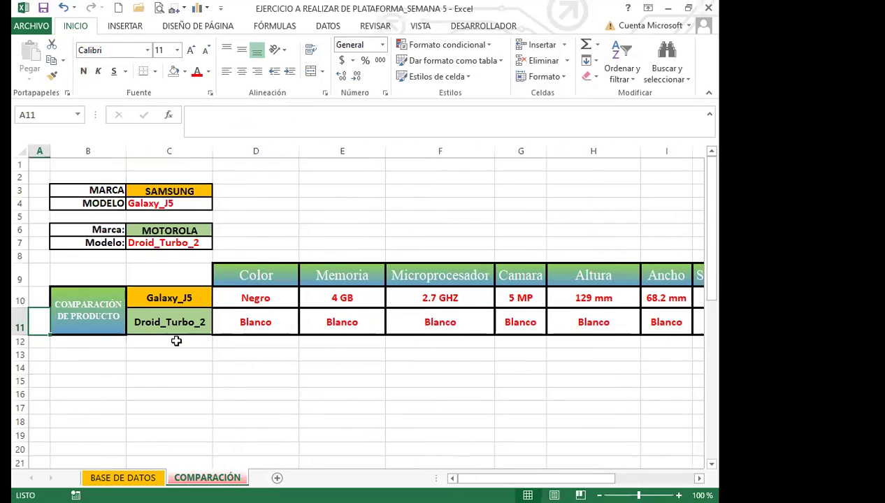
click(253, 322)
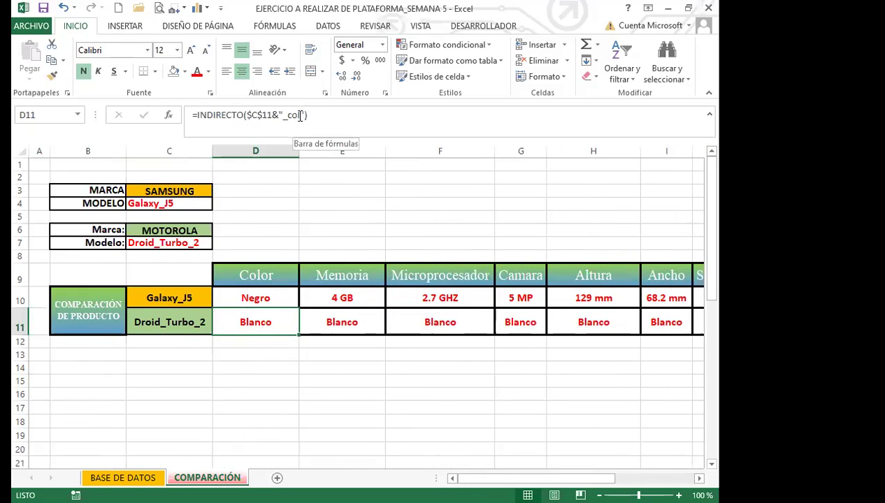
click(356, 322)
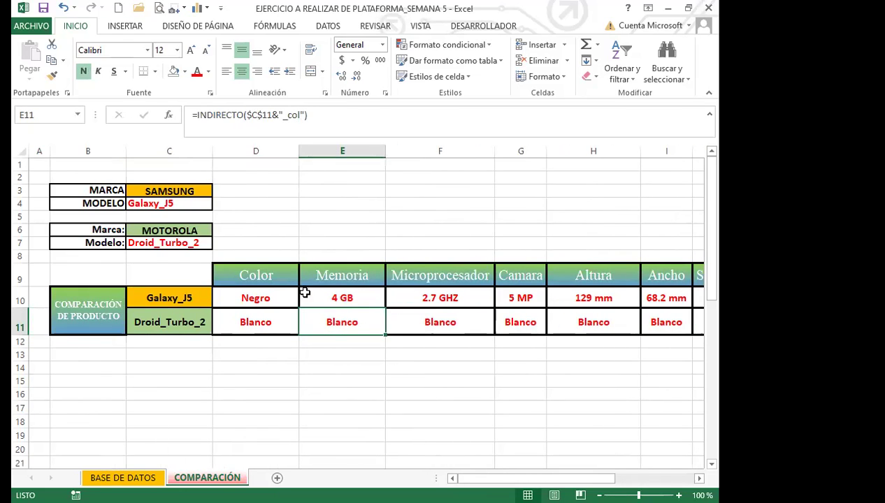
click(300, 113)
key(BackSpace)
key(BackSpace)
key(BackSpace)
text(mem)
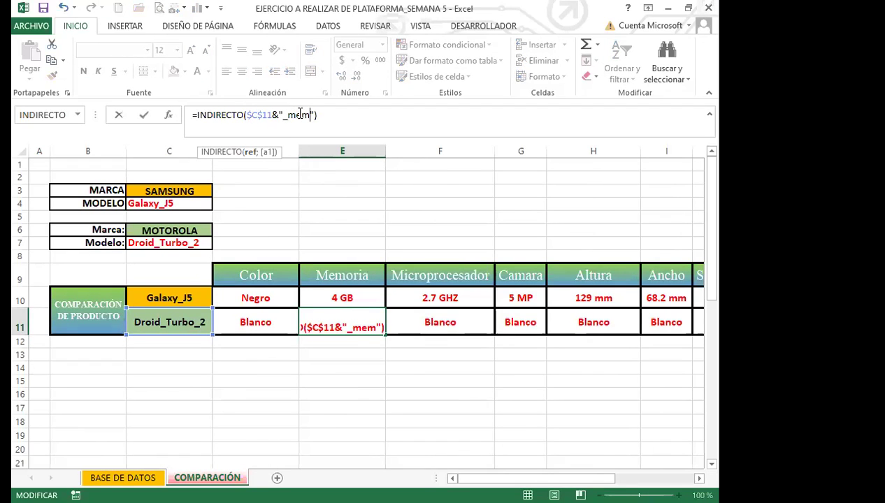
key(Return)
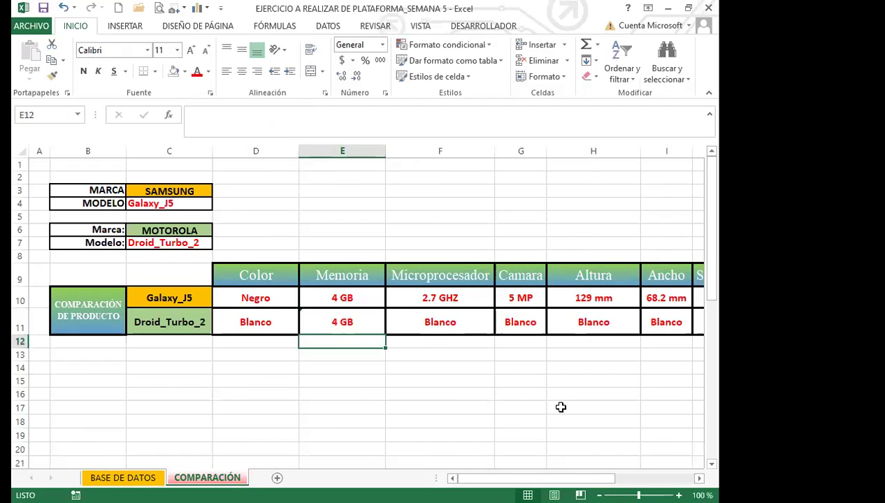
Step: Change the Microprocesador formula in F11 to =INDIRECTO($C$11&"_mic")
click(447, 326)
click(298, 114)
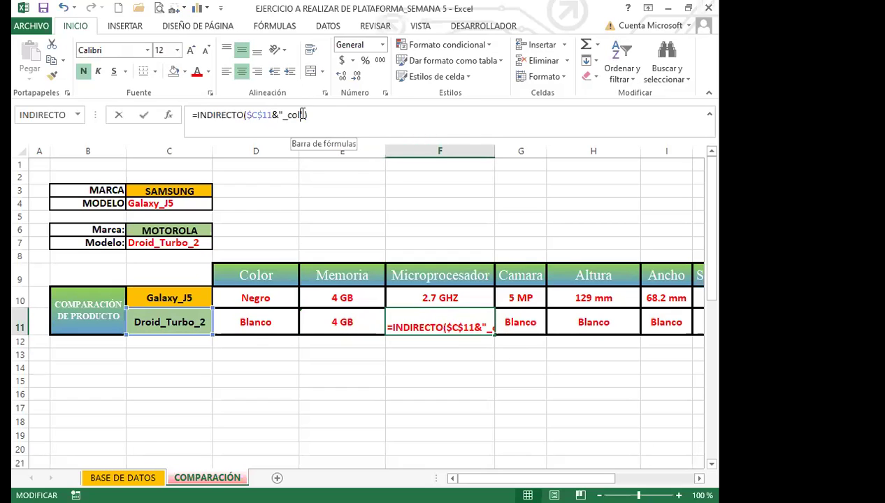
key(BackSpace)
key(BackSpace)
key(BackSpace)
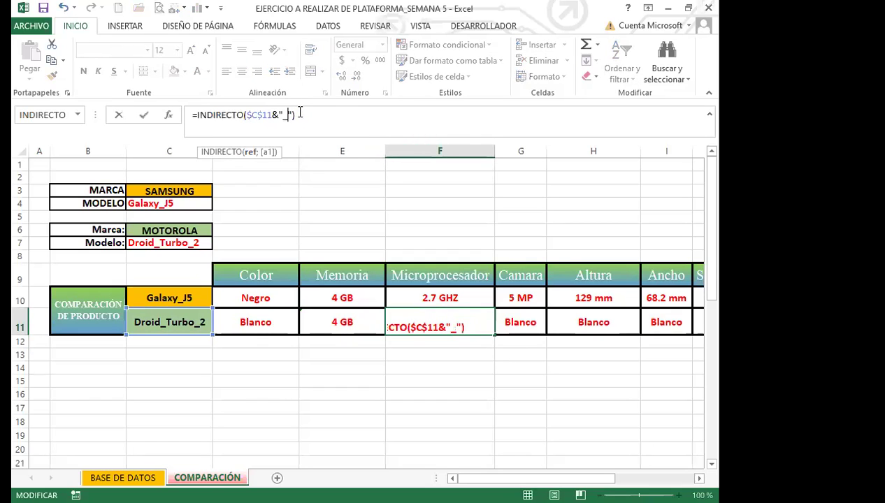
text(mic)
key(Return)
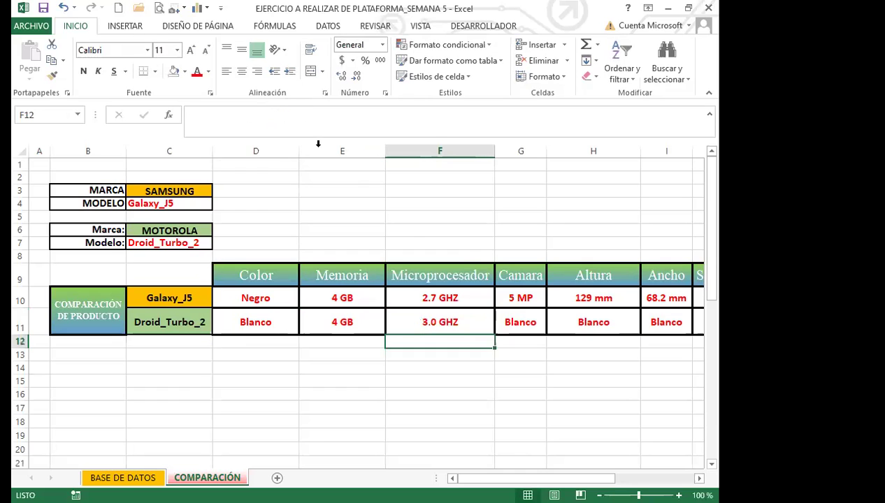
Step: Change the Camara formula in G11 to =INDIRECTO($C$11&"_cam")
click(526, 326)
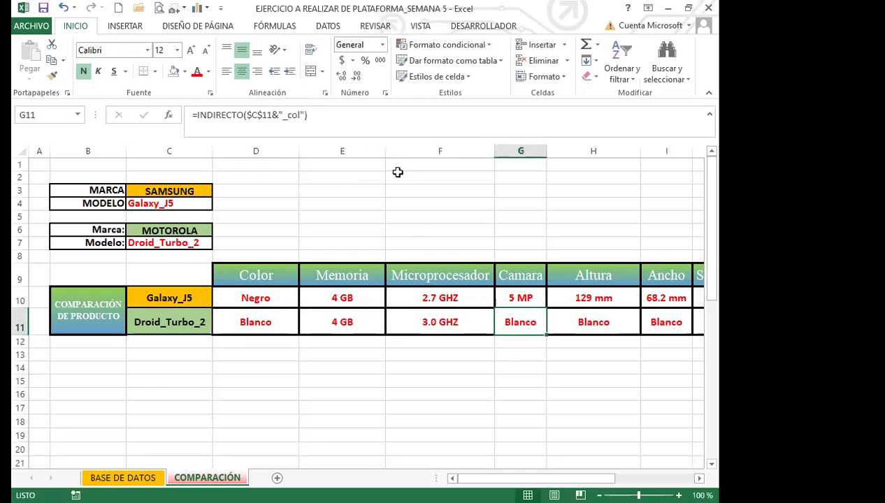
click(299, 115)
key(BackSpace)
key(BackSpace)
key(BackSpace)
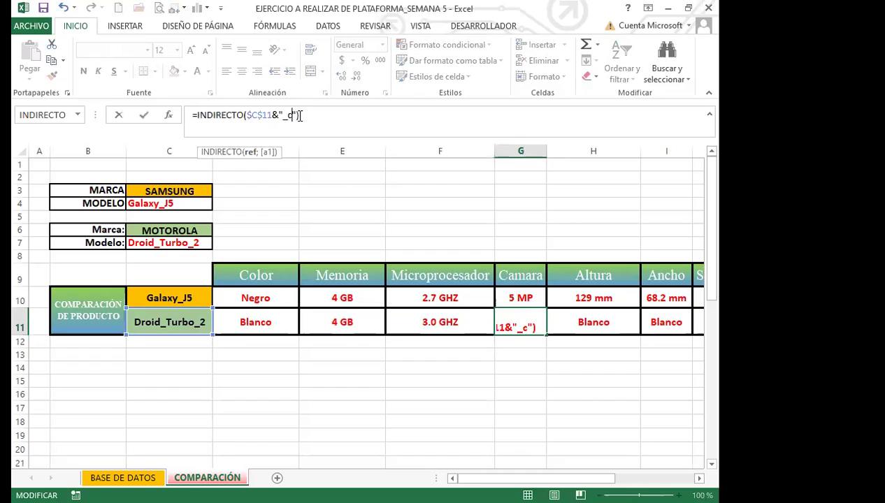
text(cam)
key(Return)
Step: Change the Altura formula in H11 to =INDIRECTO($C$11&"_alt")
click(567, 315)
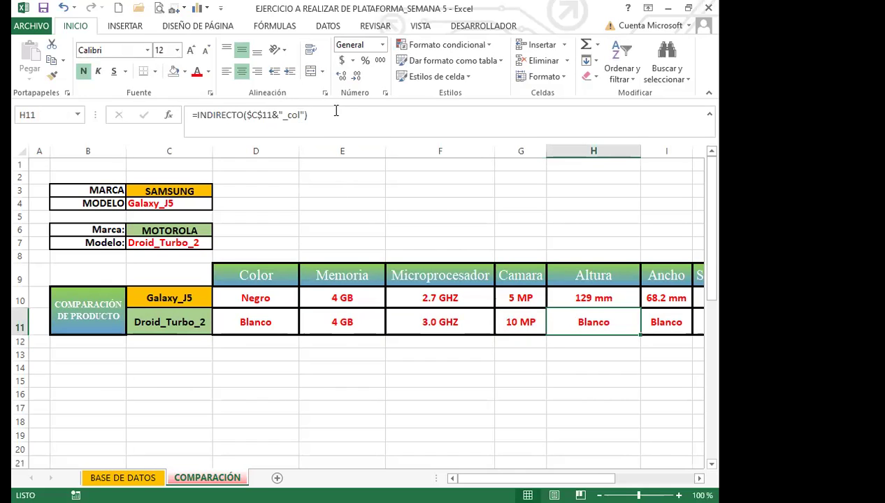
click(300, 114)
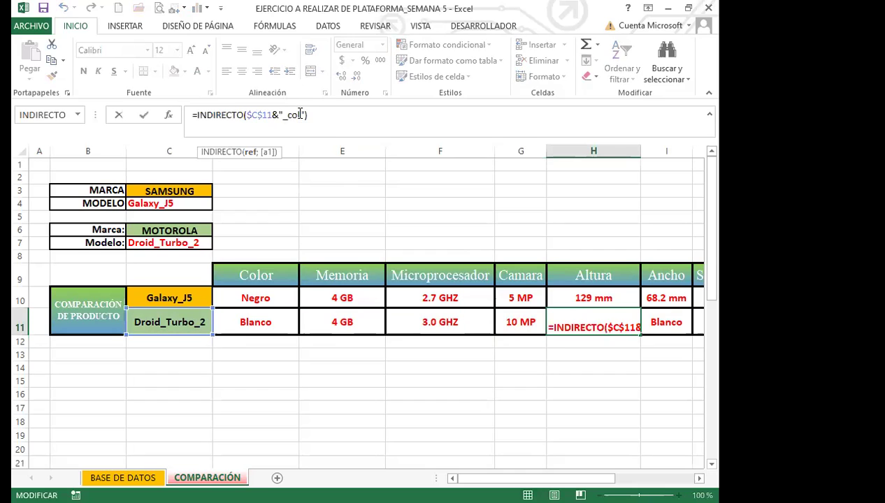
key(BackSpace)
key(BackSpace)
key(BackSpace)
text(alt)
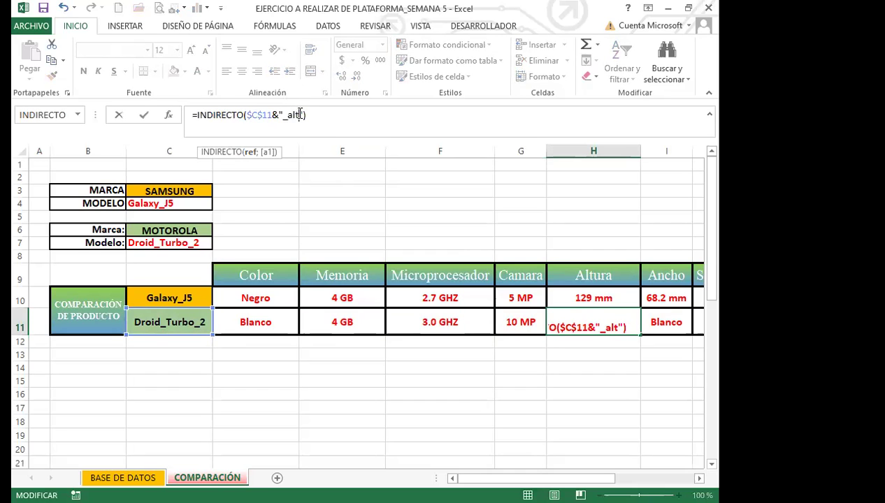
click(417, 378)
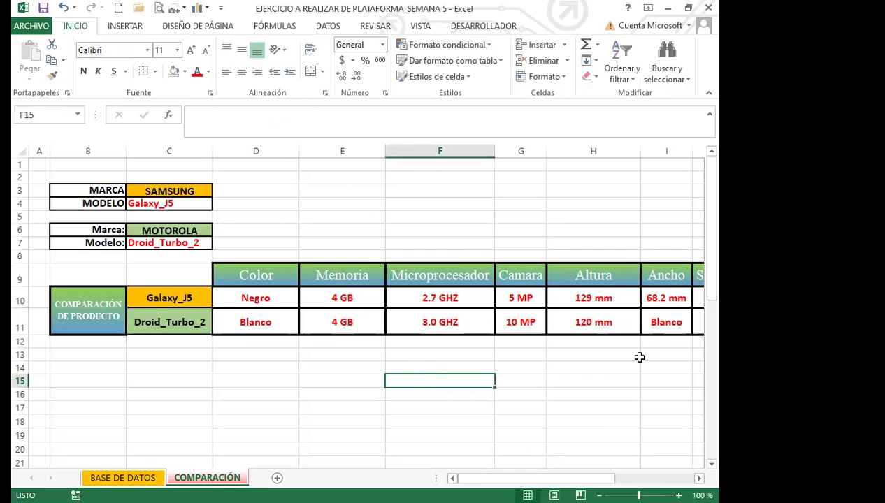
Step: Change the Ancho formula in I11 to =INDIRECTO($C$11&"_ancho")
click(656, 325)
key(Right)
key(Right)
key(Right)
key(Right)
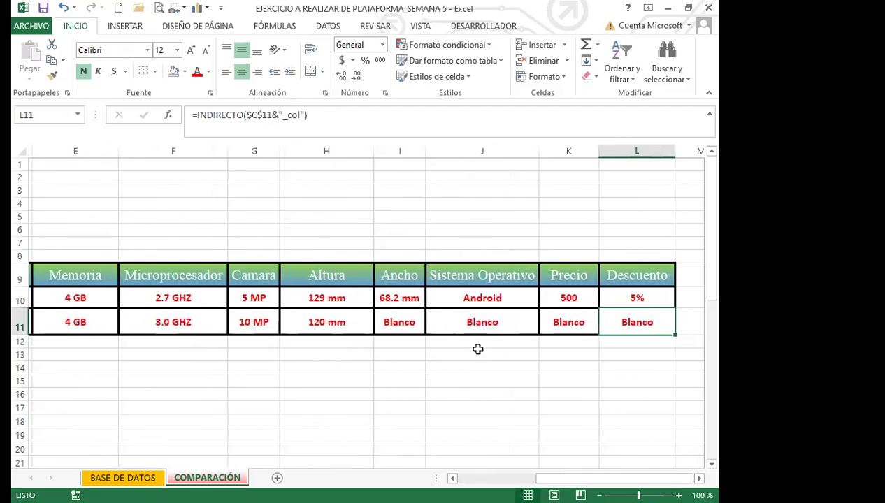
click(312, 324)
click(300, 117)
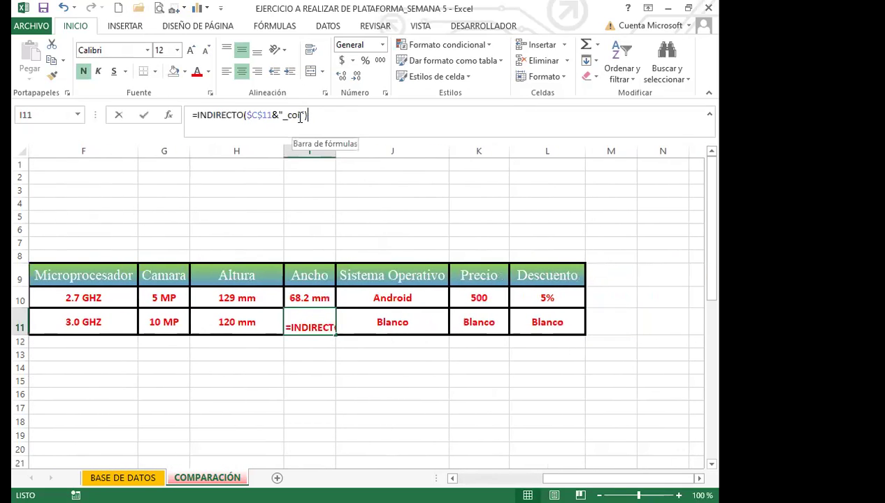
key(BackSpace)
key(BackSpace)
key(BackSpace)
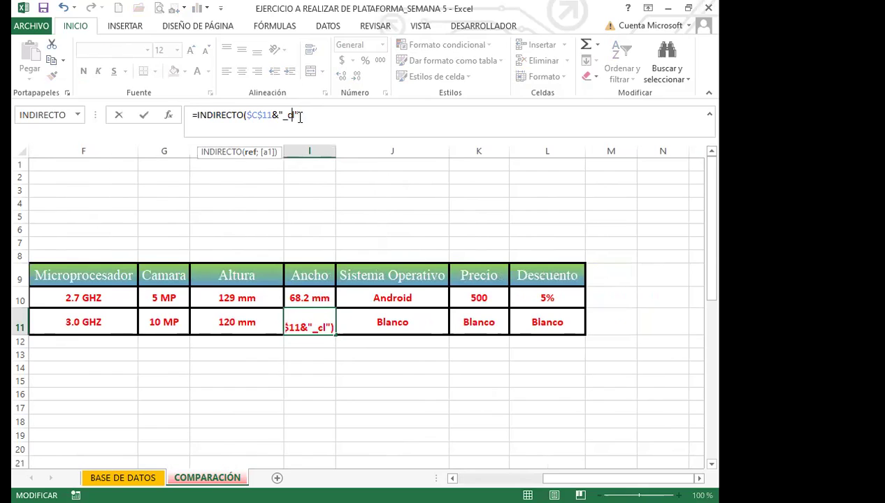
text(anc)
text(ho)
key(Return)
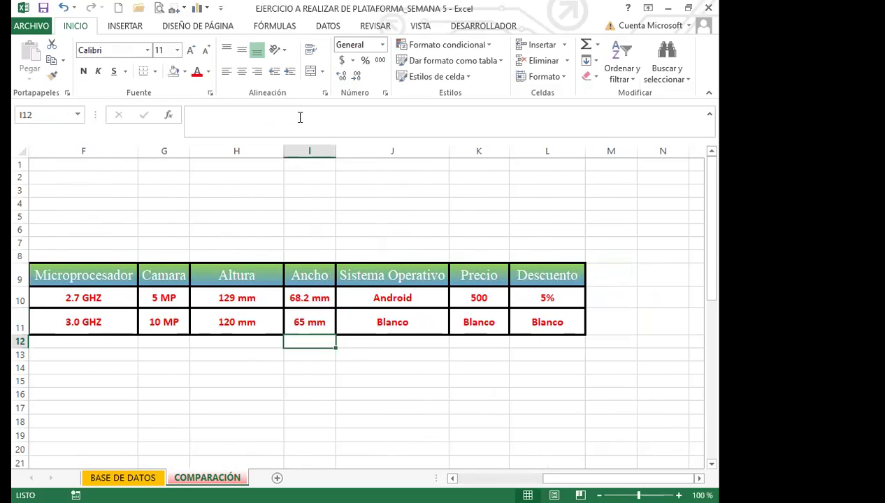
Step: Change the Sistema Operativo formula in J11 to =INDIRECTO($C$11&"_sis")
click(381, 321)
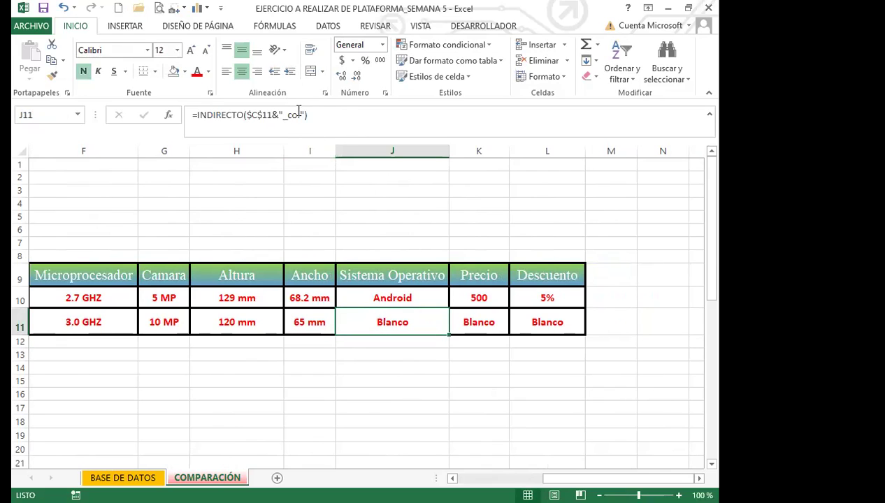
click(301, 114)
key(BackSpace)
key(BackSpace)
key(BackSpace)
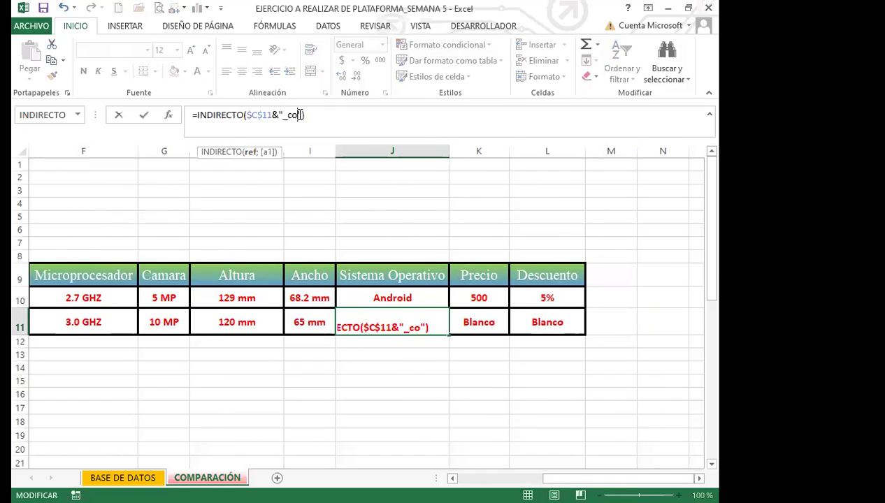
text(sis)
key(Return)
Step: Change the Precio formula in K11 to =INDIRECTO($C$11&"_pre"), correcting any leftover letter in the suffix
click(482, 321)
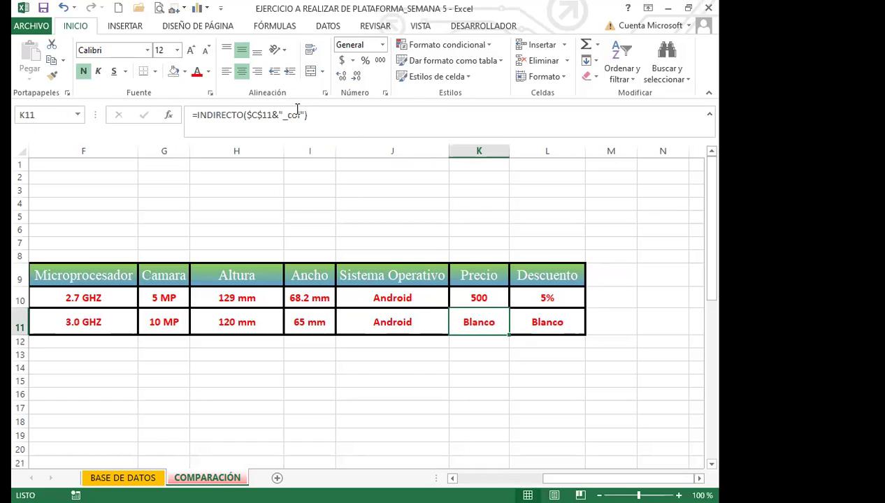
click(302, 114)
key(BackSpace)
key(BackSpace)
text(pre)
key(Return)
click(464, 318)
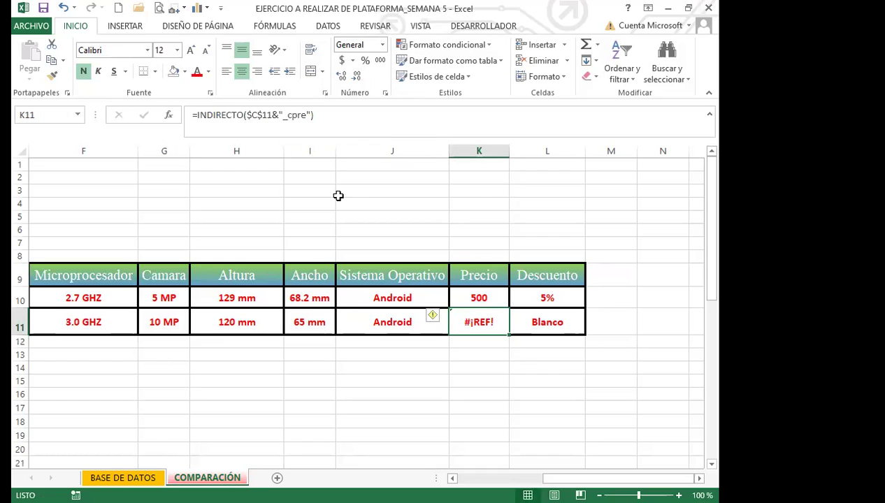
click(293, 115)
click(293, 115)
key(BackSpace)
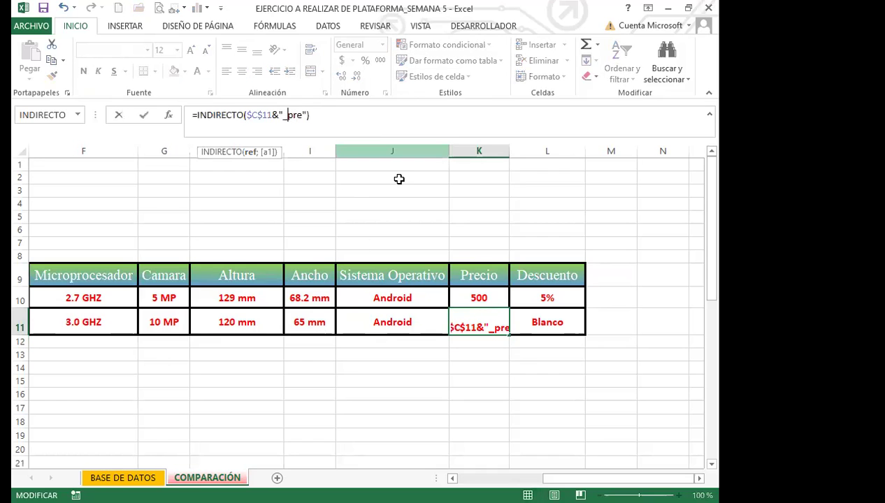
key(Tab)
Step: Change the Descuento formula in L11 to =INDIRECTO($C$11&"_des")
click(299, 115)
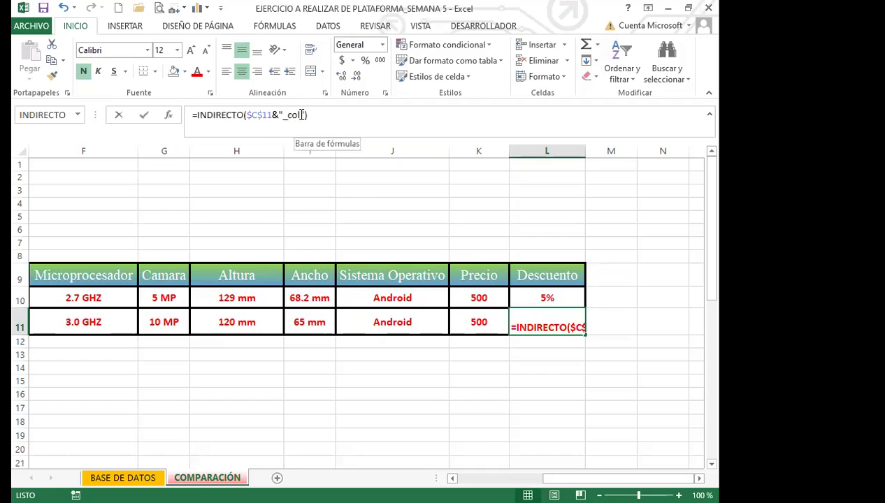
key(BackSpace)
key(BackSpace)
text(des)
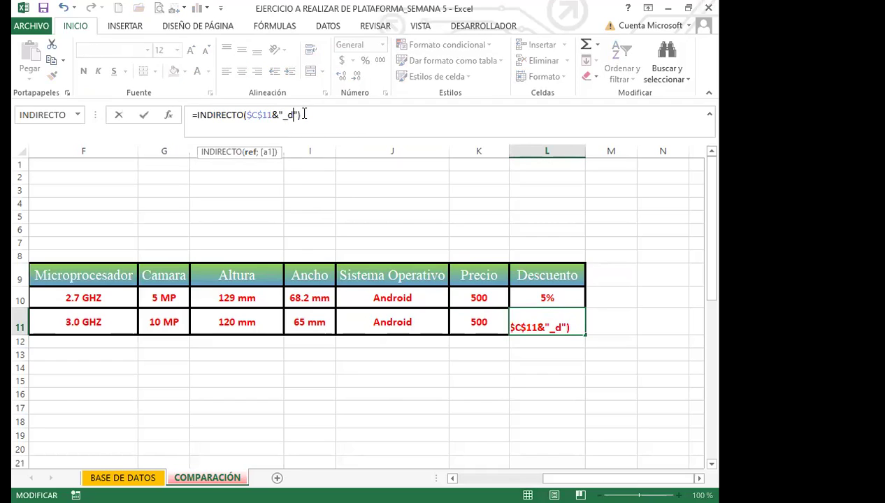
key(Return)
Step: Format the Descuento cell L11 as a percentage
click(517, 322)
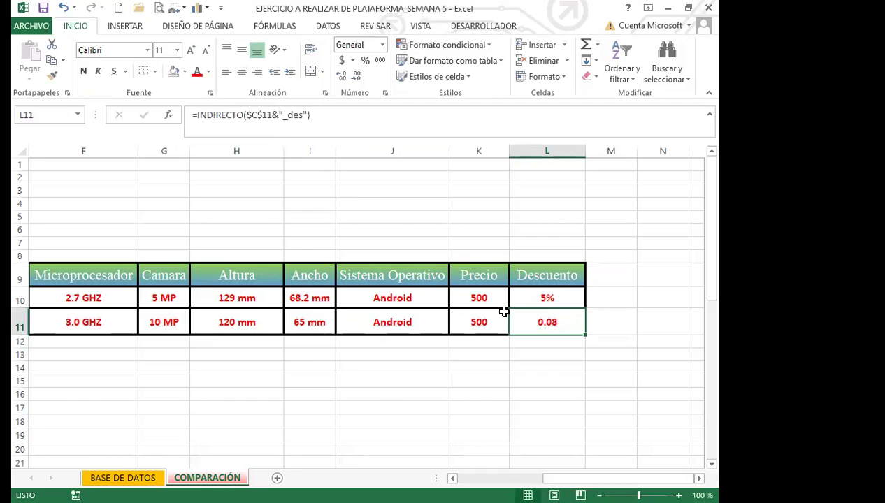
click(365, 60)
click(505, 395)
click(310, 382)
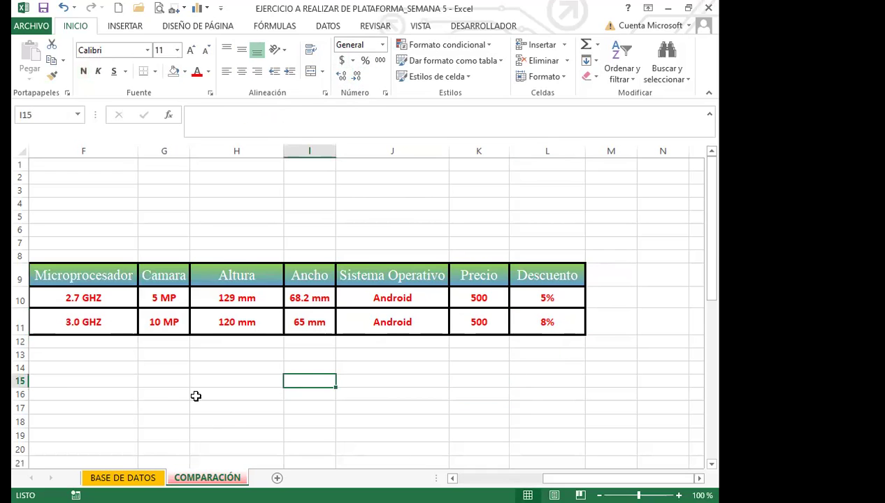
Step: Check row 11 of COMPARACIÓN against the Droid Turbo 2 record, selecting row 14 on the BASE DE DATOS sheet
click(96, 322)
key(Left)
key(Home)
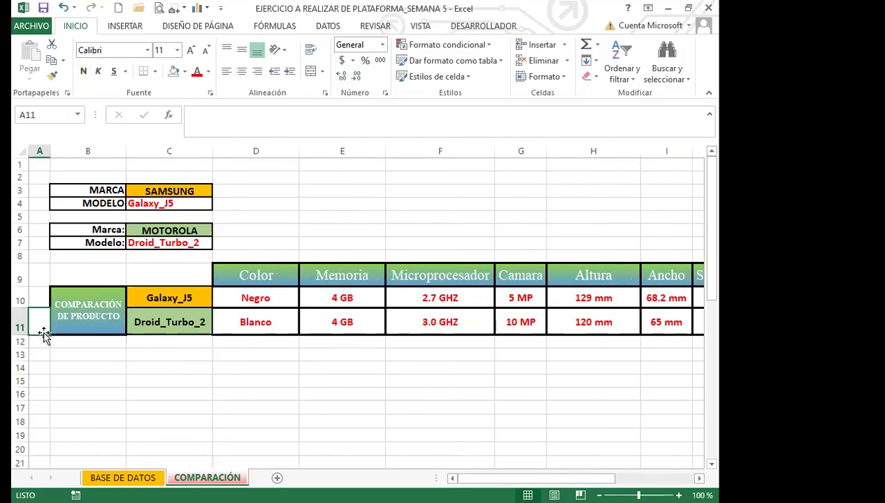
click(20, 326)
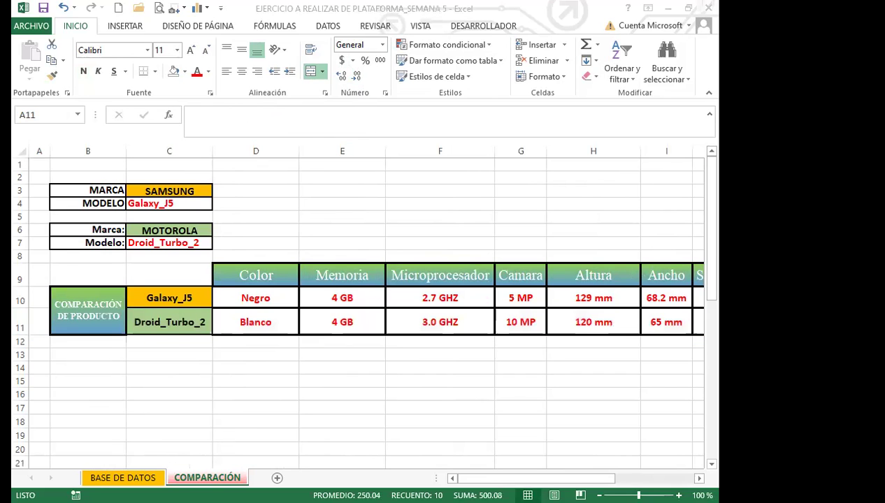
click(122, 479)
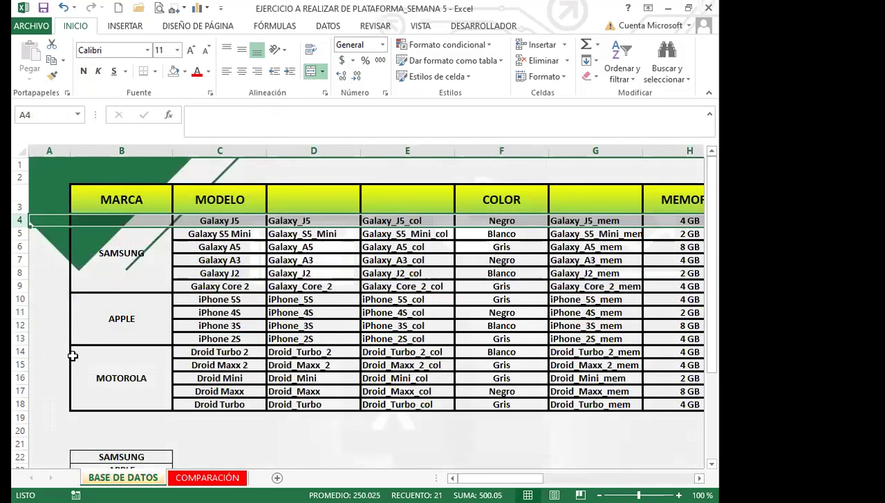
click(20, 352)
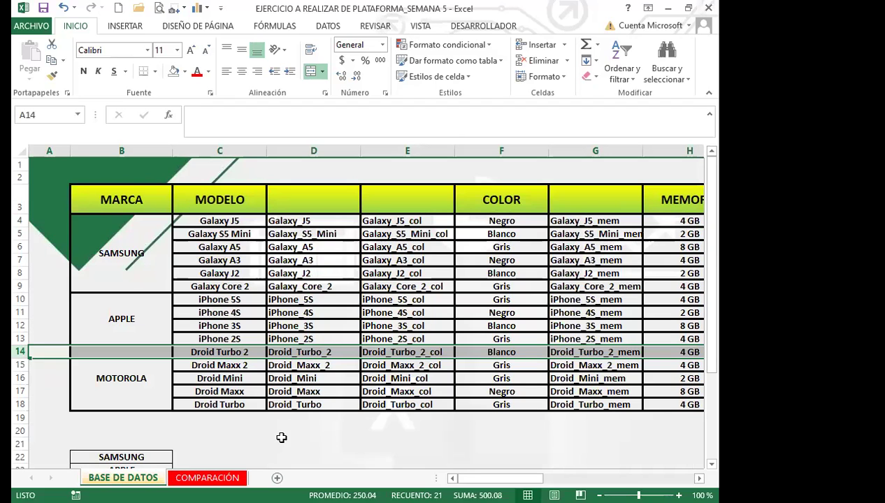
Step: Compare the Droid_Turbo_2 specifications on the COMPARACIÓN sheet with its row in BASE DE DATOS, from color through discount
click(212, 481)
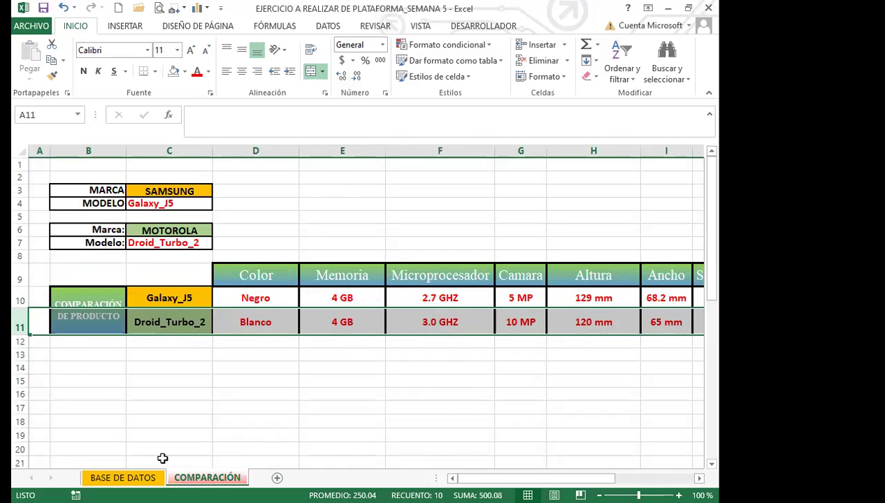
click(123, 477)
drag(518, 478, 574, 478)
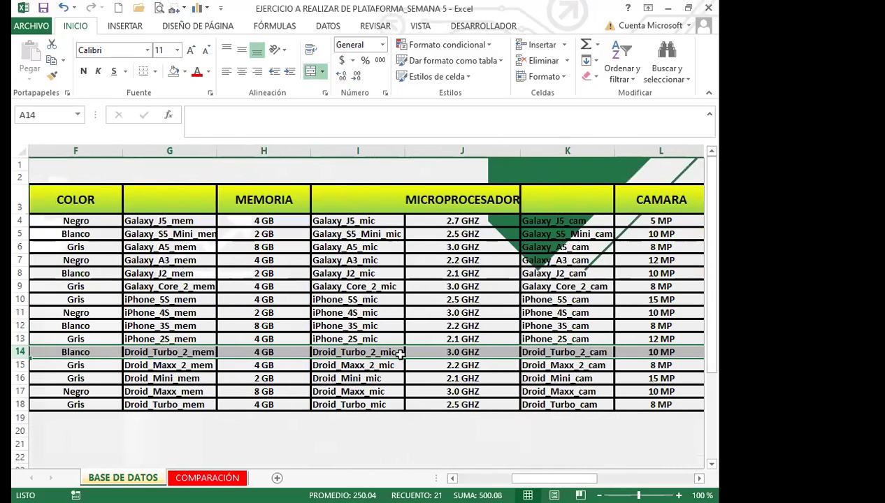
click(207, 478)
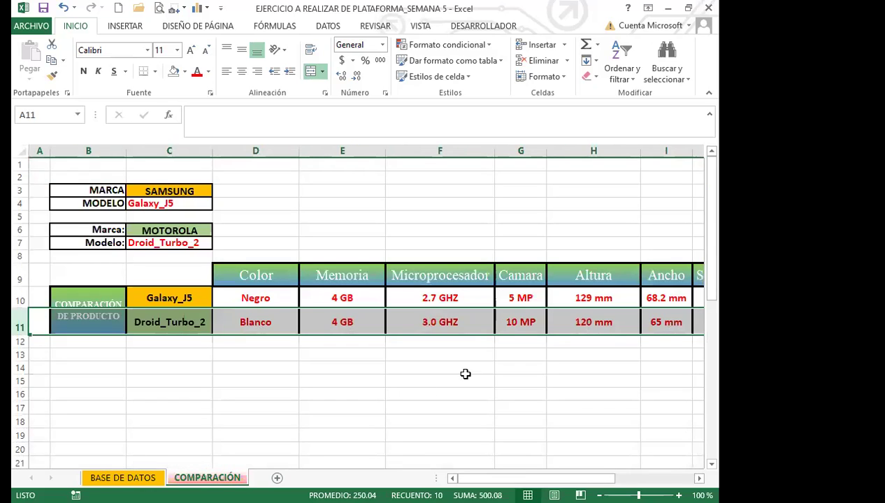
click(126, 478)
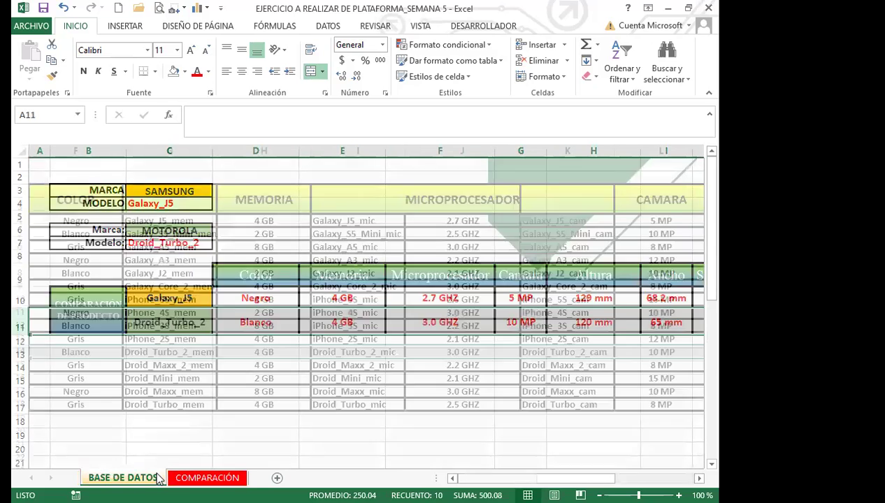
drag(547, 478, 612, 479)
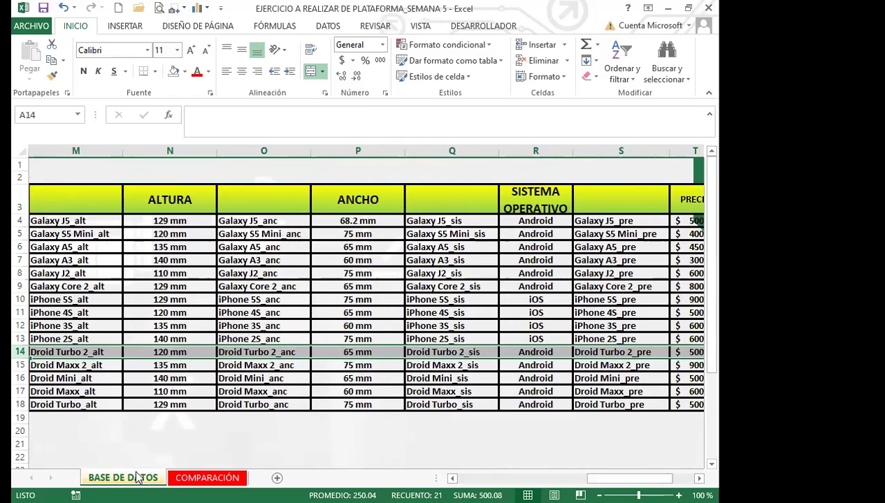
click(207, 478)
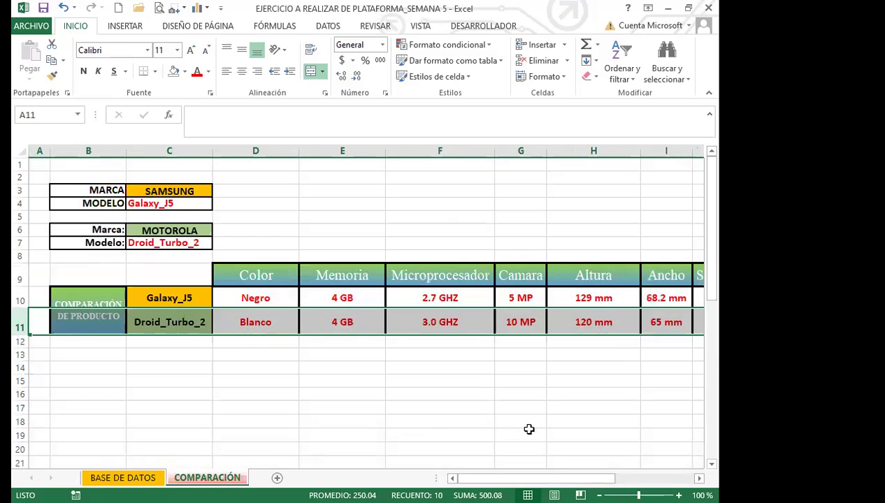
drag(554, 479, 636, 478)
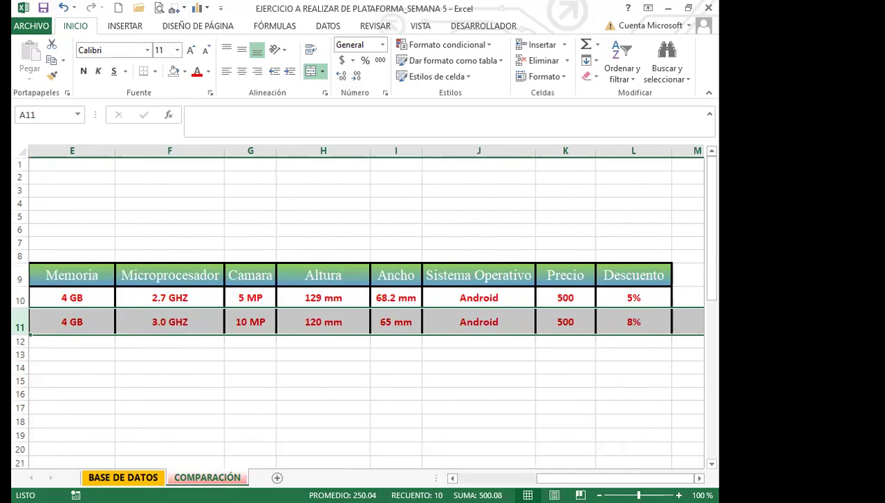
click(123, 478)
drag(640, 479, 682, 478)
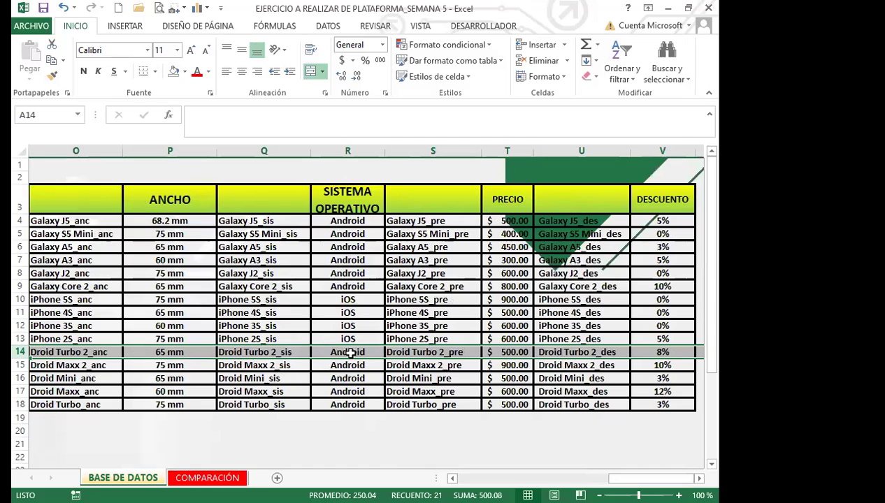
click(207, 479)
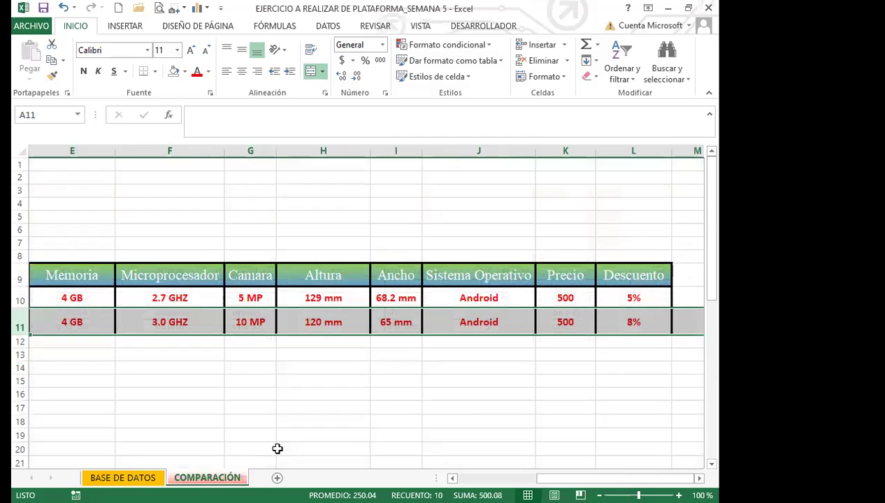
click(630, 322)
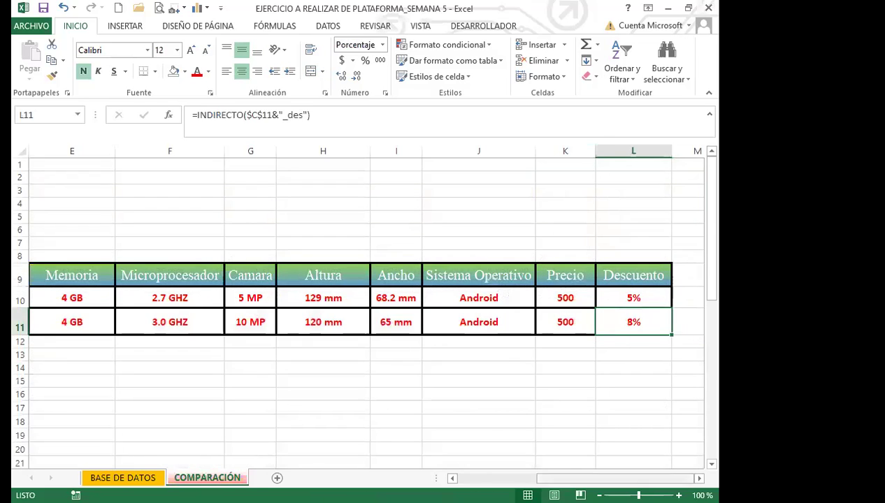
Step: Choose Galaxy_A3 as the first product's model in cell C4 of the COMPARACIÓN sheet
scroll(350, 280, left, 2)
click(198, 203)
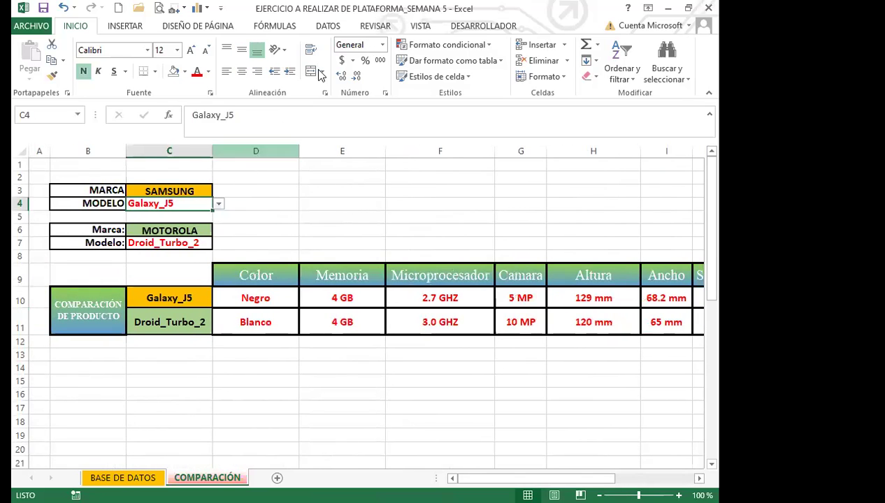
click(219, 204)
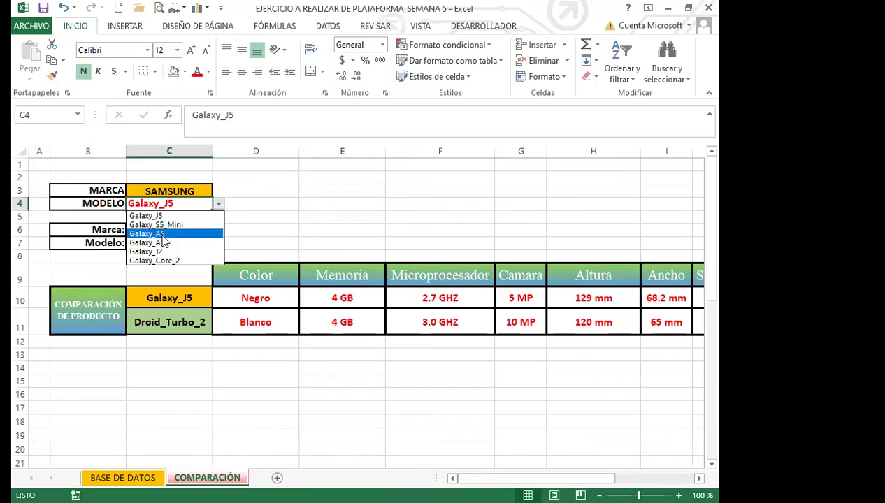
click(163, 242)
Step: Set the second product's brand in C6 to APPLE and its model in C7 to iPhone_3S
click(199, 230)
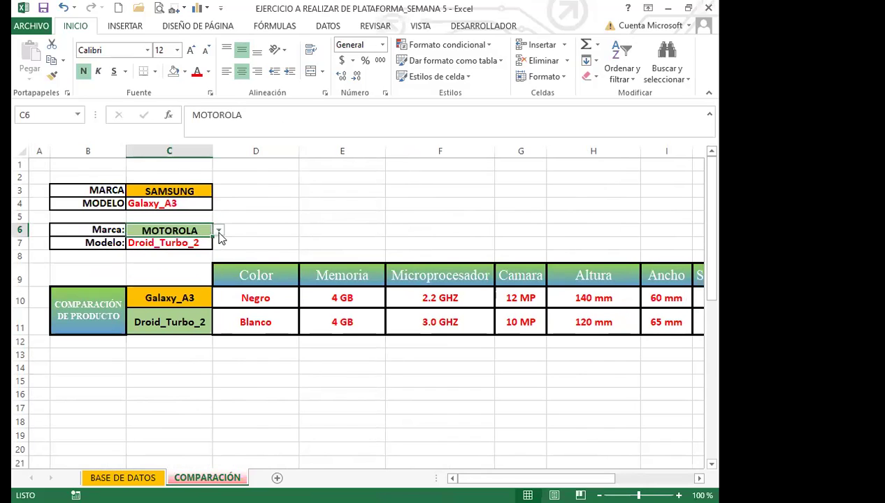
click(218, 230)
click(140, 251)
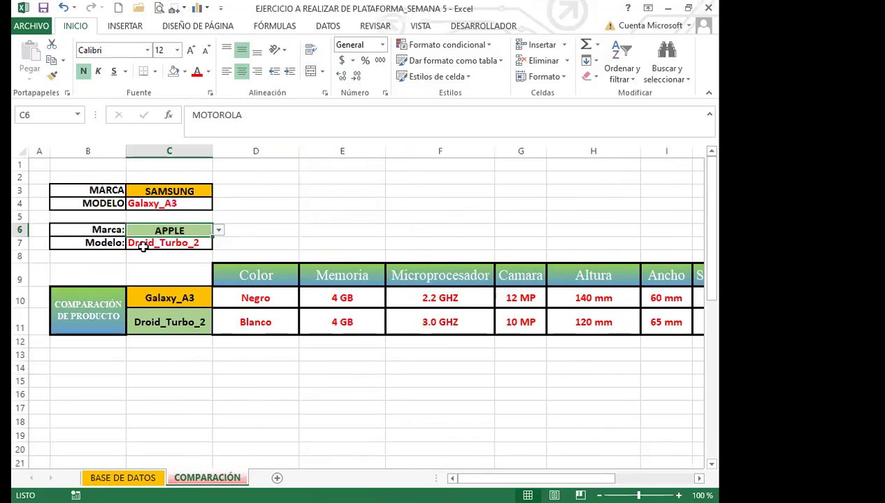
click(206, 244)
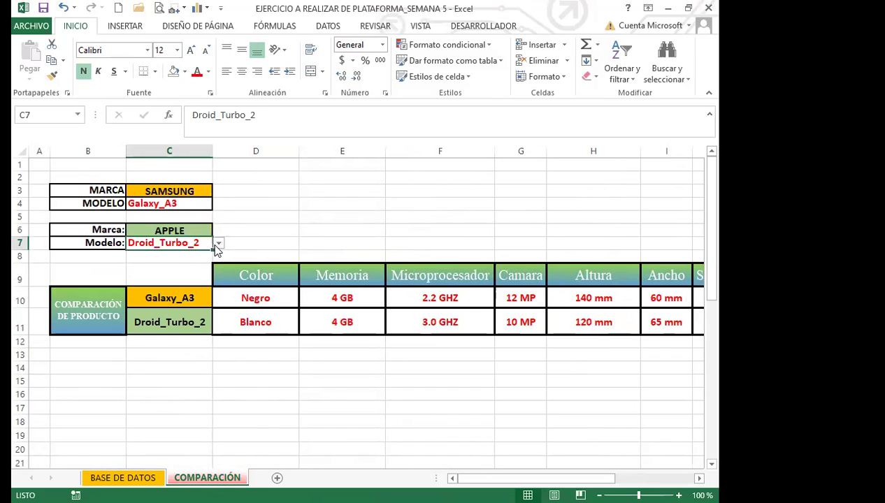
click(218, 243)
click(160, 273)
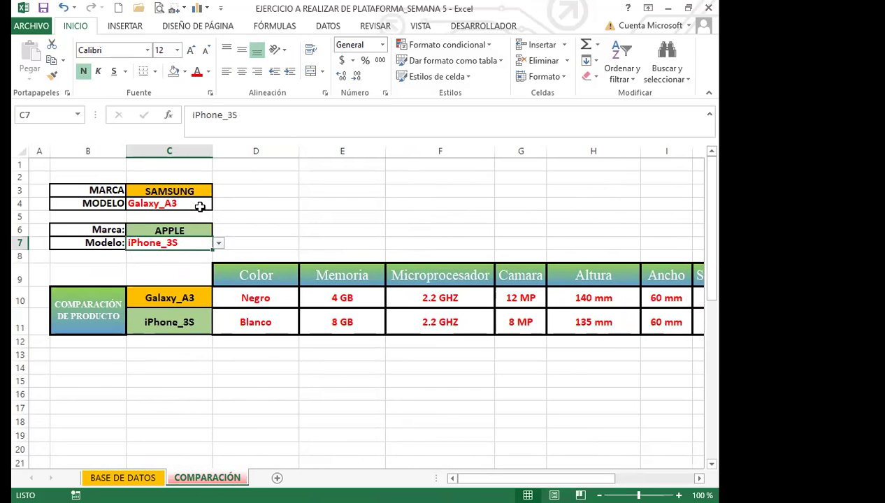
Step: Switch the first product's model in C4 to Galaxy_J2
click(200, 204)
click(218, 204)
click(178, 229)
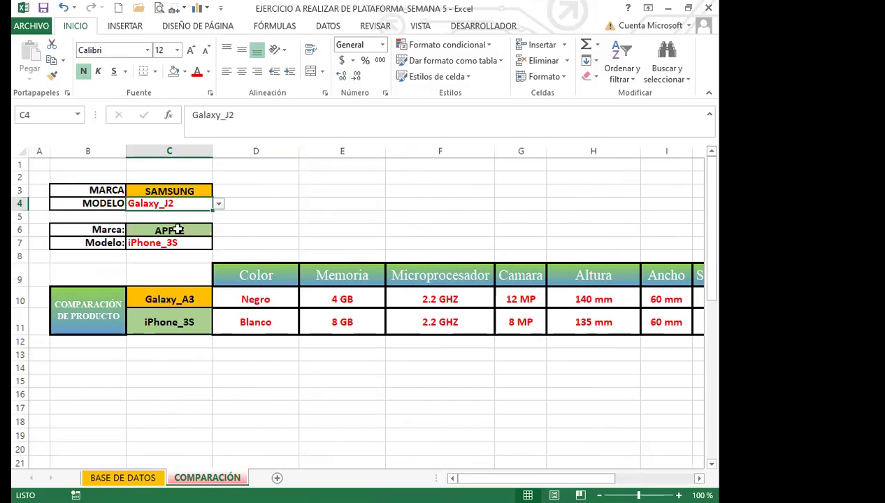
Step: Set the first product's brand in C3 to MOTOROLA and its model in C4 to Droid_Mini
click(201, 190)
click(219, 191)
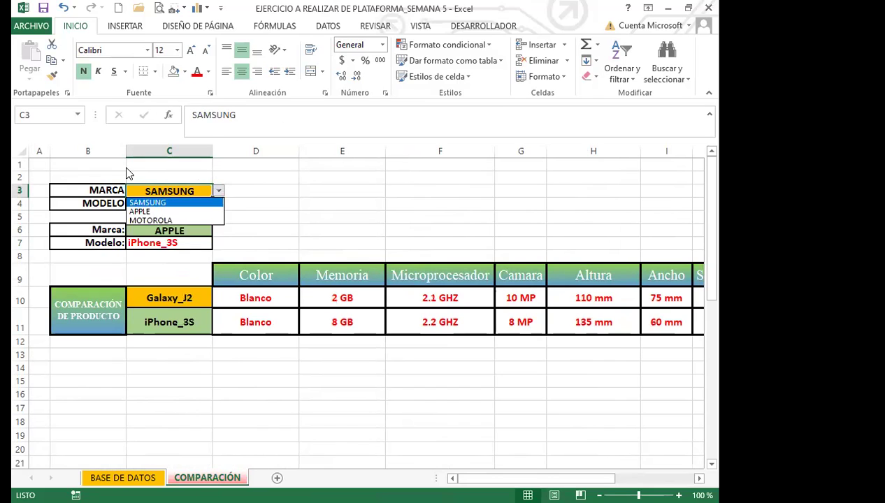
click(144, 220)
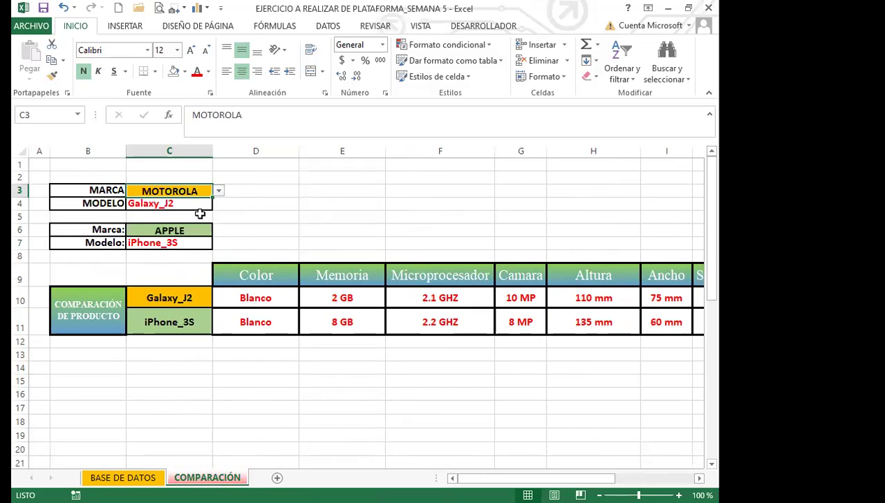
click(205, 207)
click(219, 204)
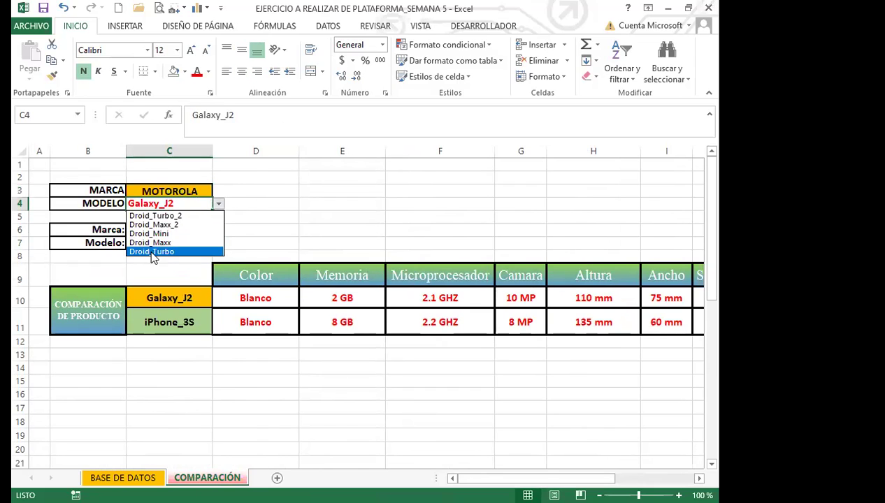
click(200, 231)
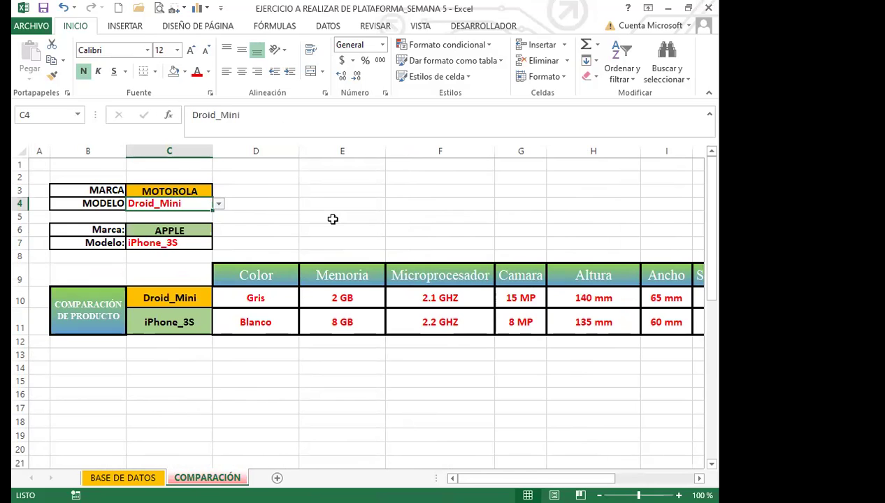
Step: Review the comparison table formulas in the first product's name, color and memory cells and the second product's color cell
mouse_move(531, 478)
mouse_down()
mouse_move(610, 478)
mouse_move(532, 478)
mouse_up()
click(268, 298)
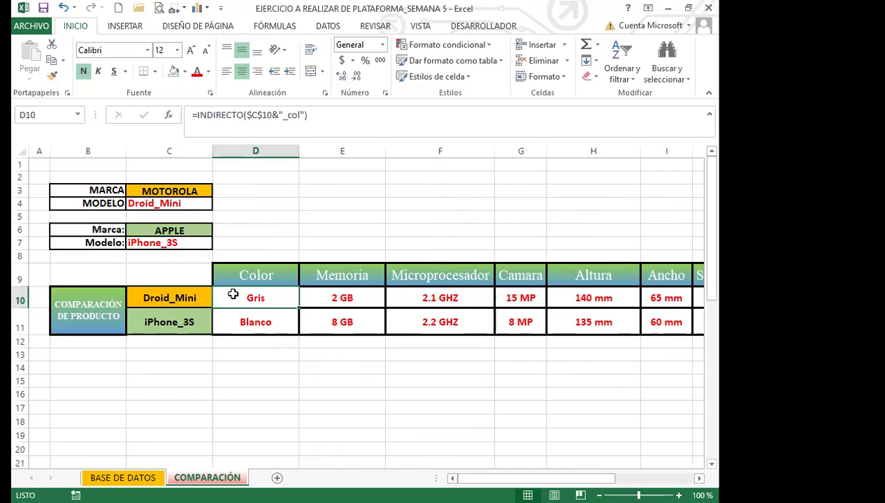
click(182, 297)
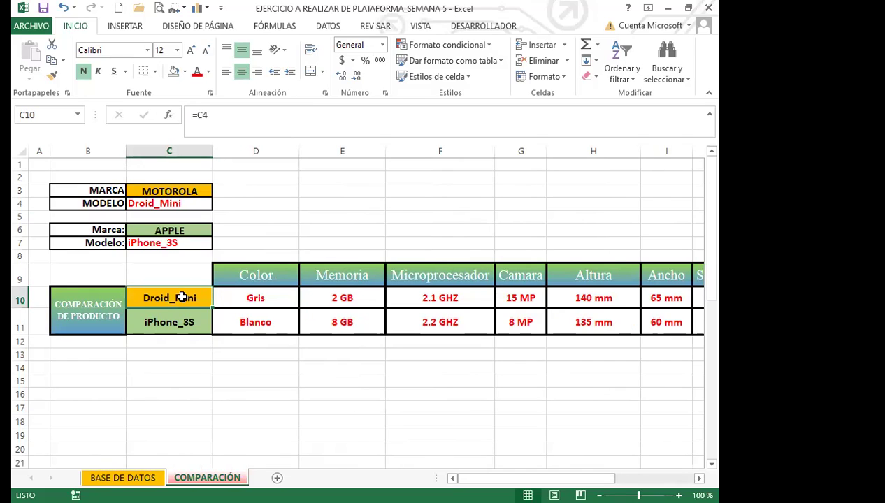
click(240, 299)
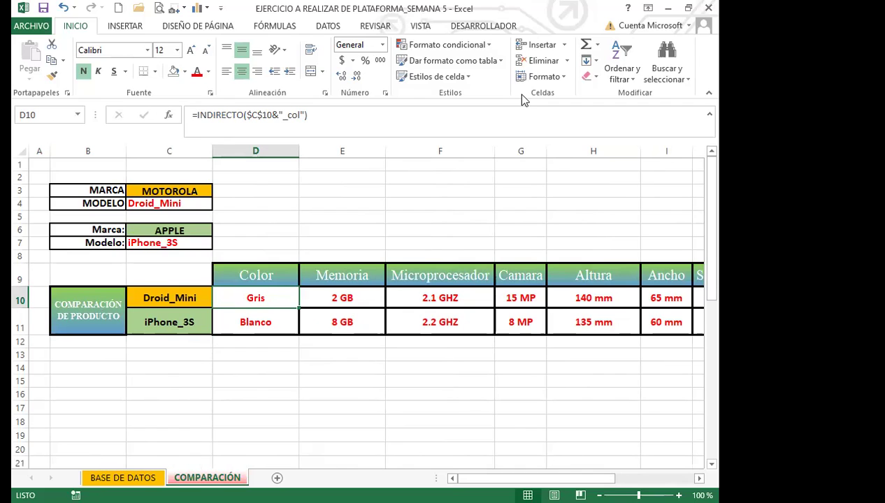
click(336, 297)
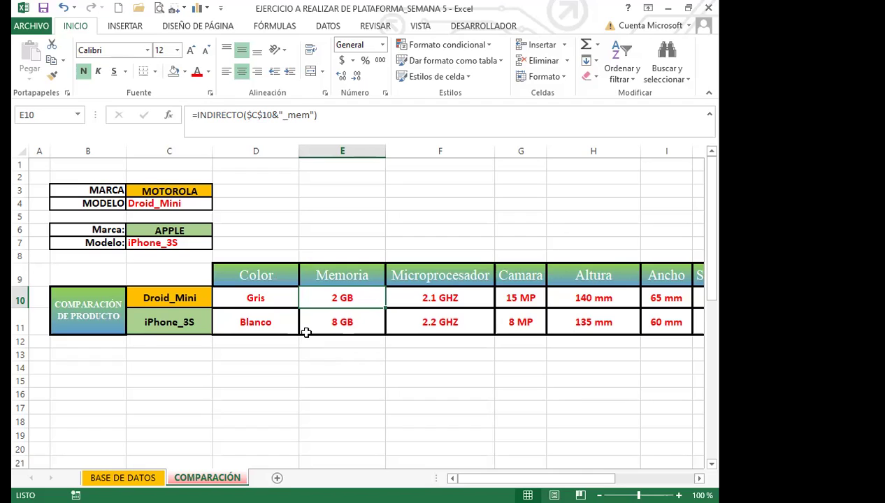
click(244, 325)
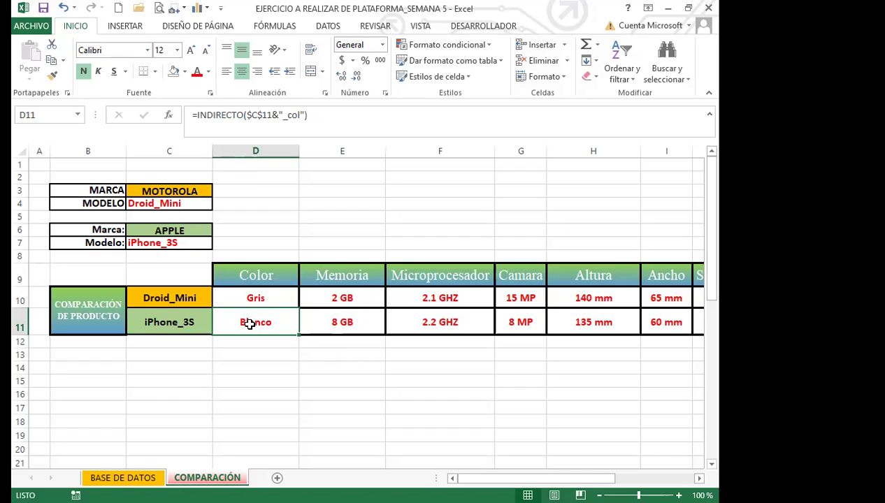
Step: Examine the data validation list source of the second product's model cell C7 and accept it as is
click(183, 243)
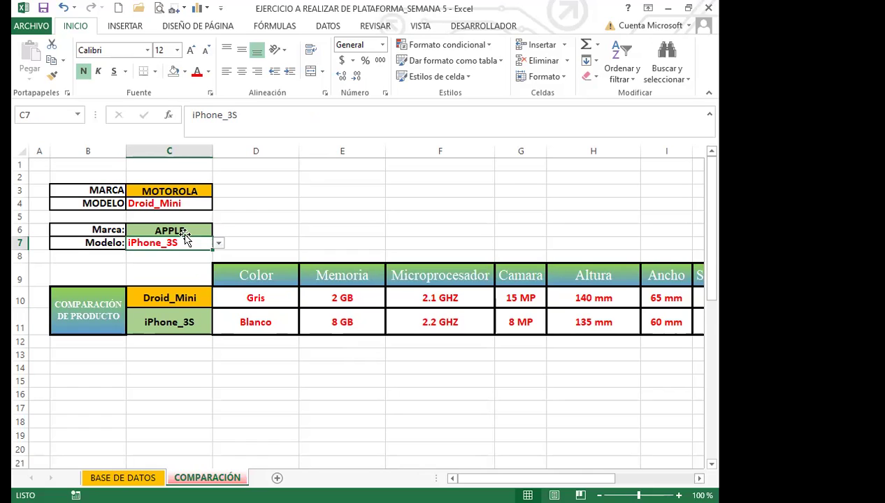
click(329, 30)
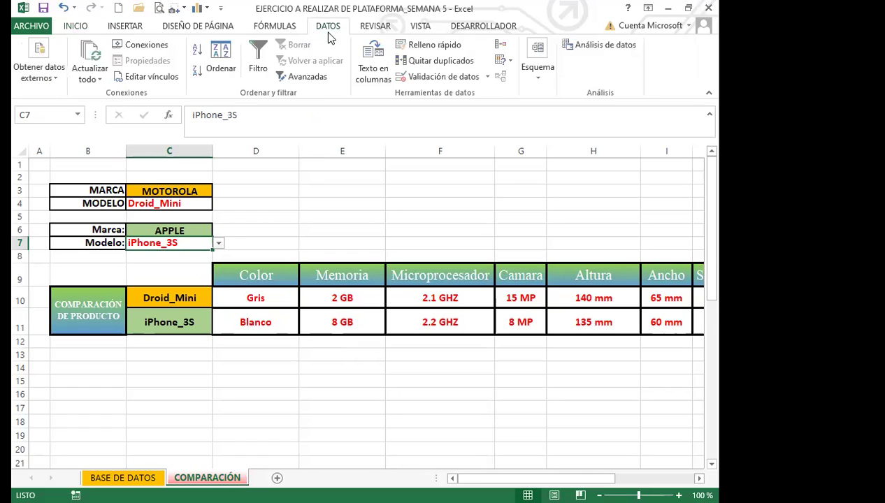
click(420, 77)
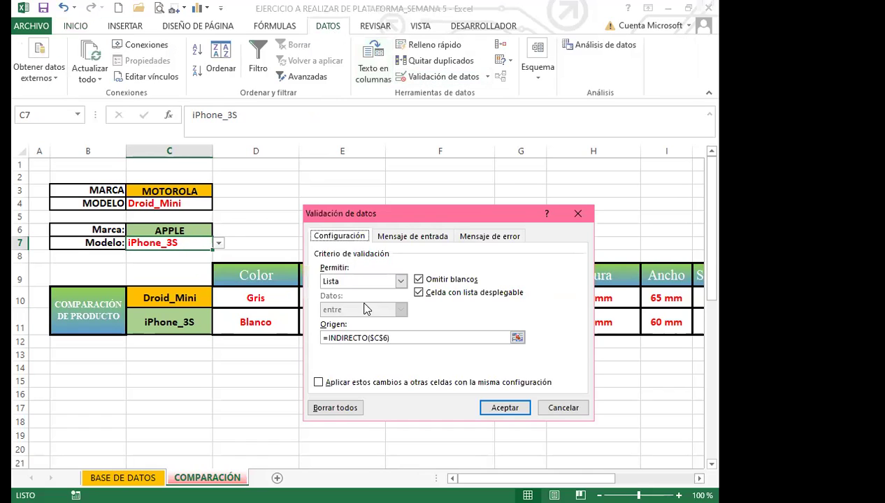
click(368, 341)
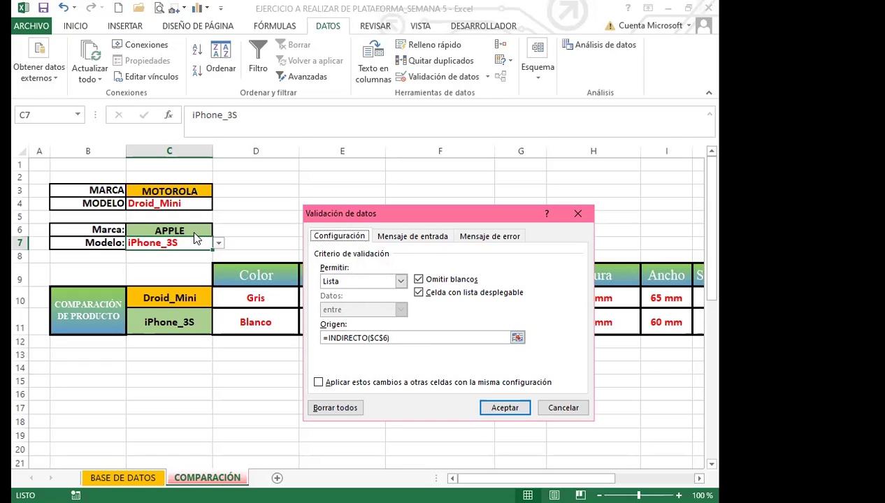
click(495, 407)
Step: Clear the second product's brand in C6 and its model in C7
click(188, 228)
key(Delete)
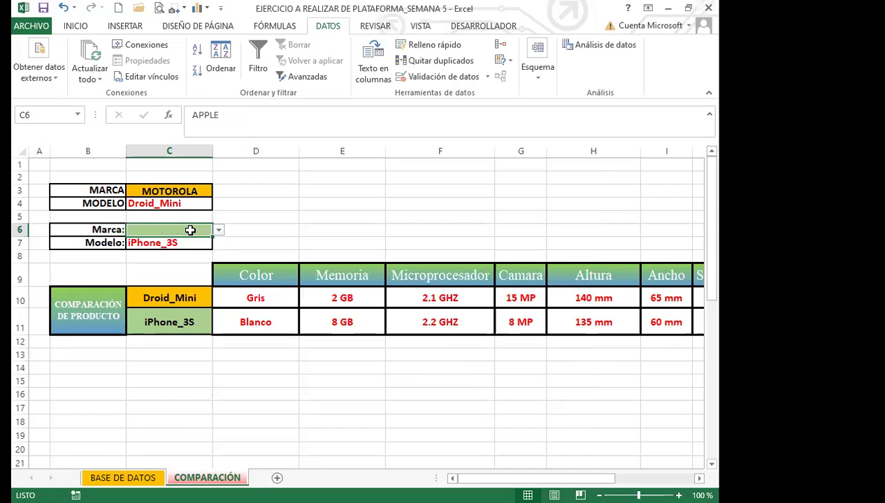
click(190, 242)
key(Delete)
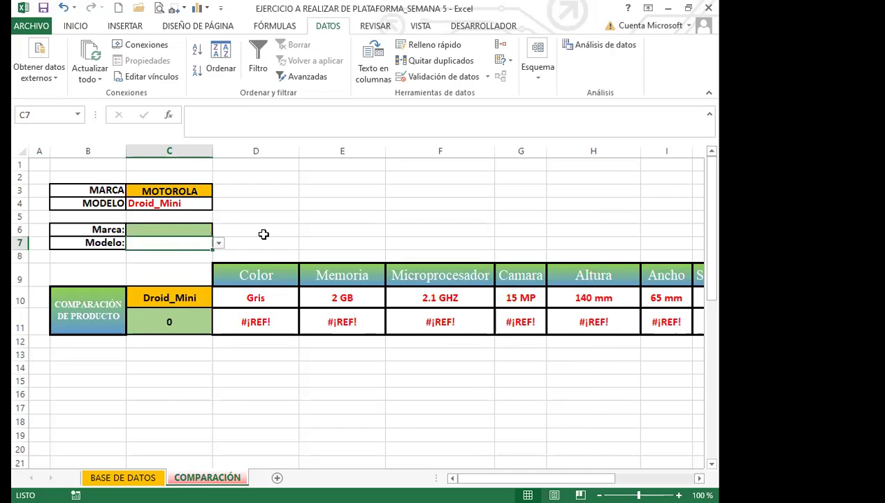
click(266, 229)
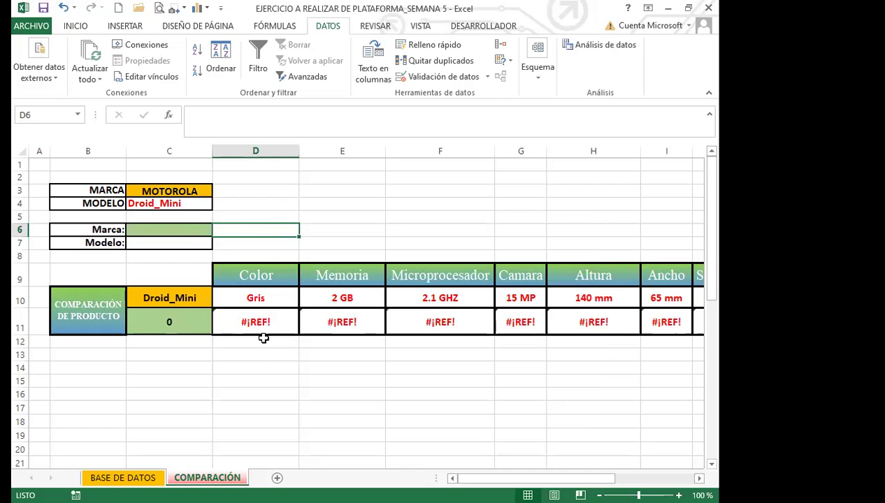
Step: Choose SAMSUNG as the second product's brand in C6
click(189, 231)
click(219, 231)
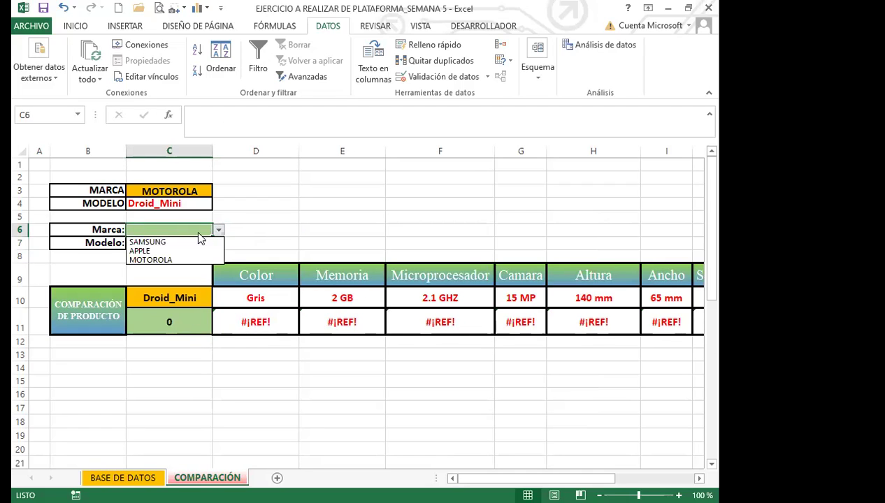
click(151, 242)
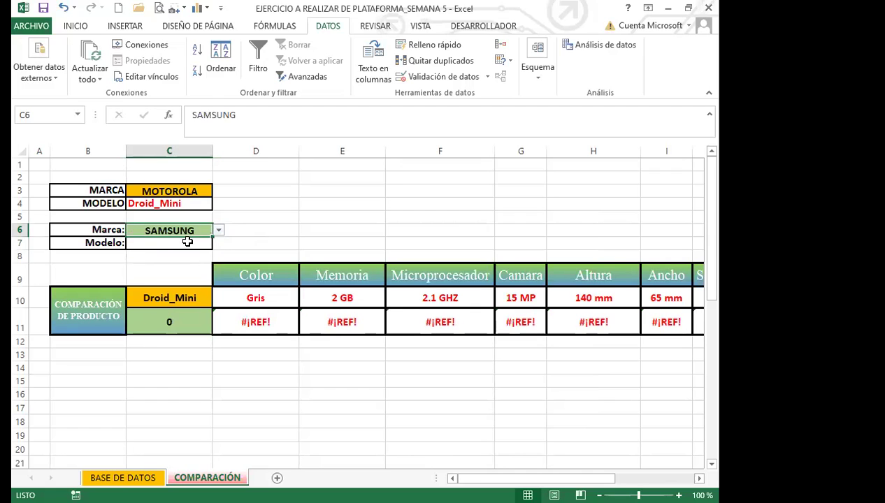
Step: Choose Galaxy_A3 as the second product's model in C7
click(184, 241)
click(219, 244)
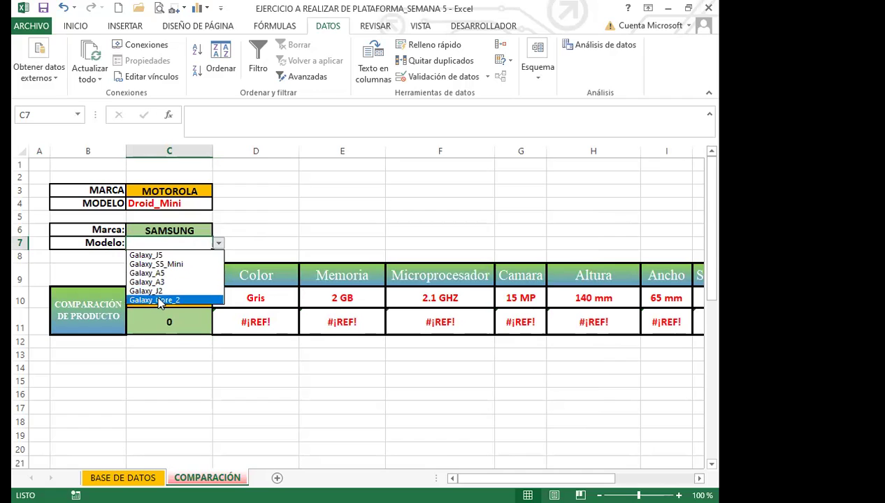
click(149, 283)
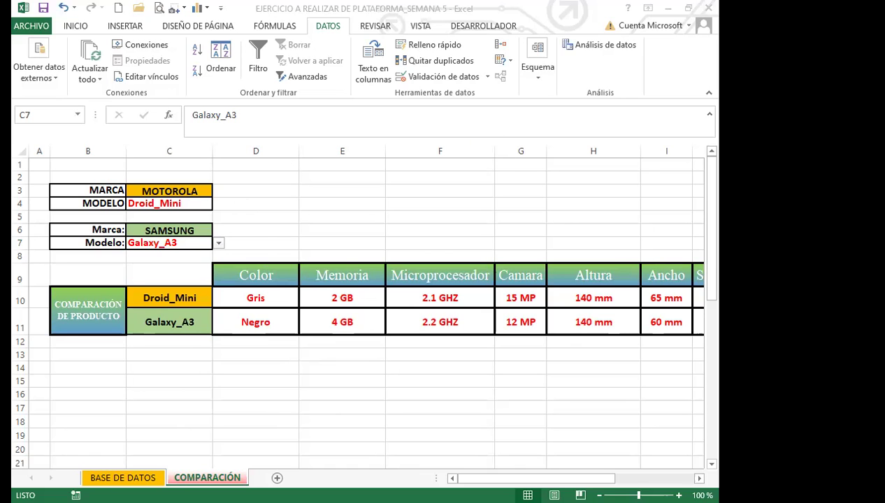
Step: Review the helper formulas on the BASE DE DATOS sheet in Q4, D4 and E4 and the model name in C4
click(123, 478)
drag(248, 221, 348, 392)
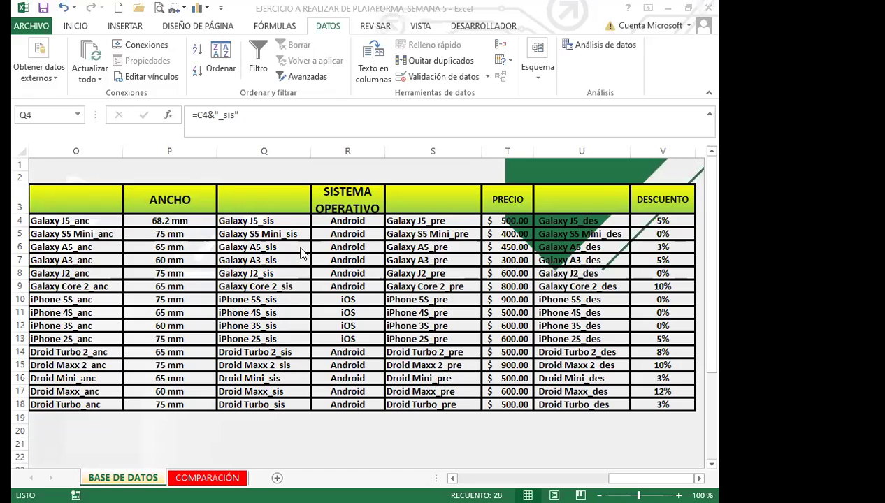
click(263, 221)
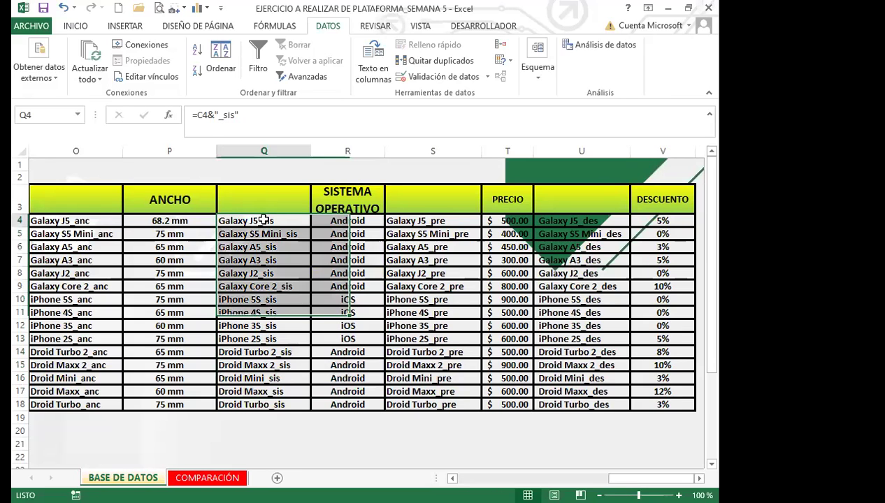
scroll(321, 392, left, 5)
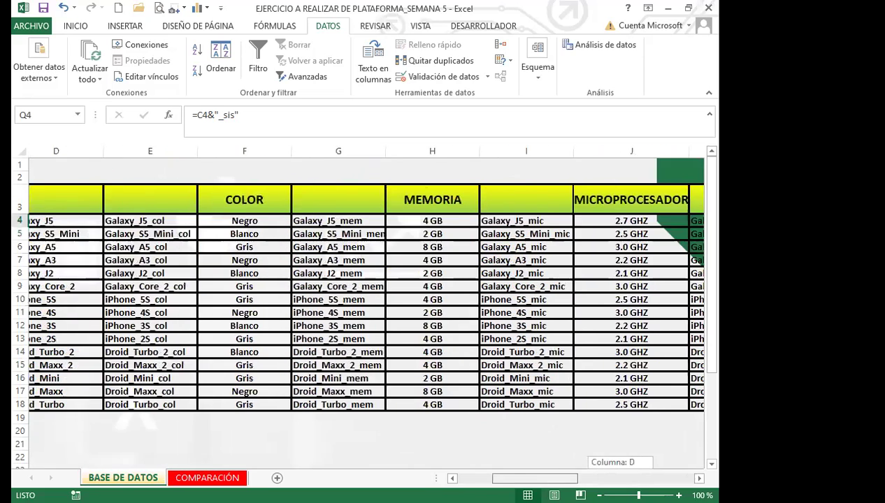
click(313, 221)
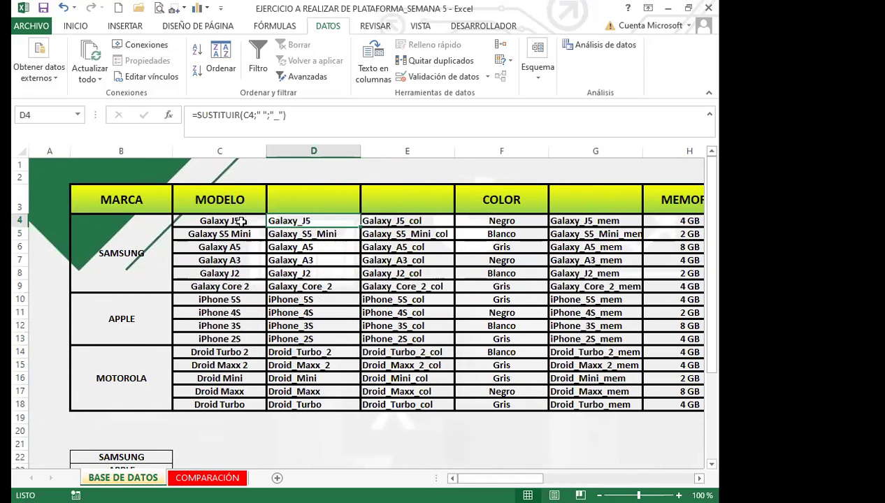
click(231, 218)
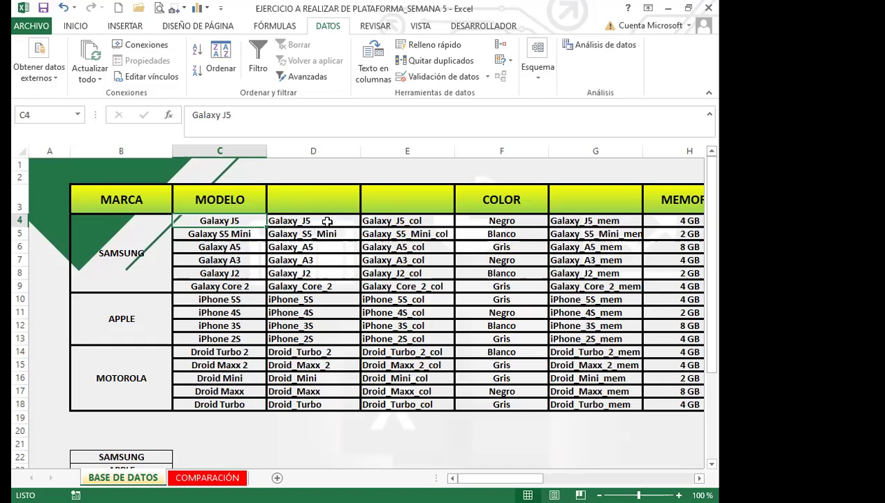
click(375, 221)
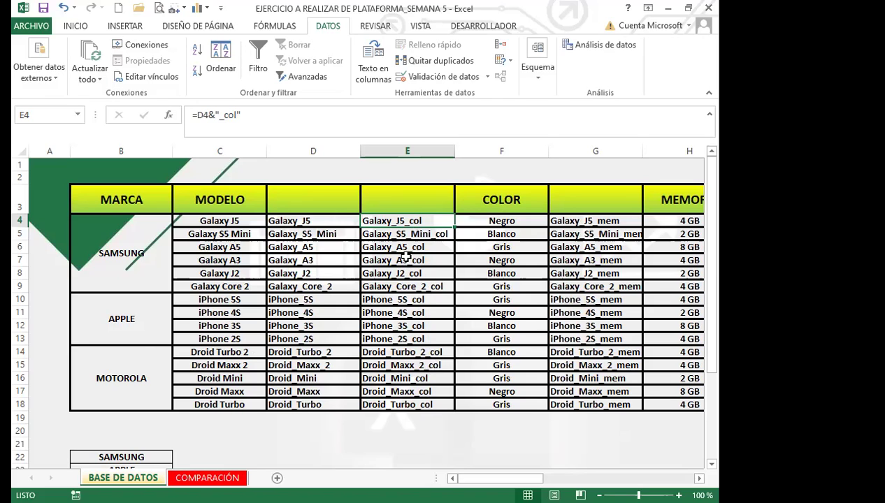
Step: Examine creating names from the selection E4:F18 with only the left column option kept, and dismiss the dialog without creating them
drag(409, 218, 465, 222)
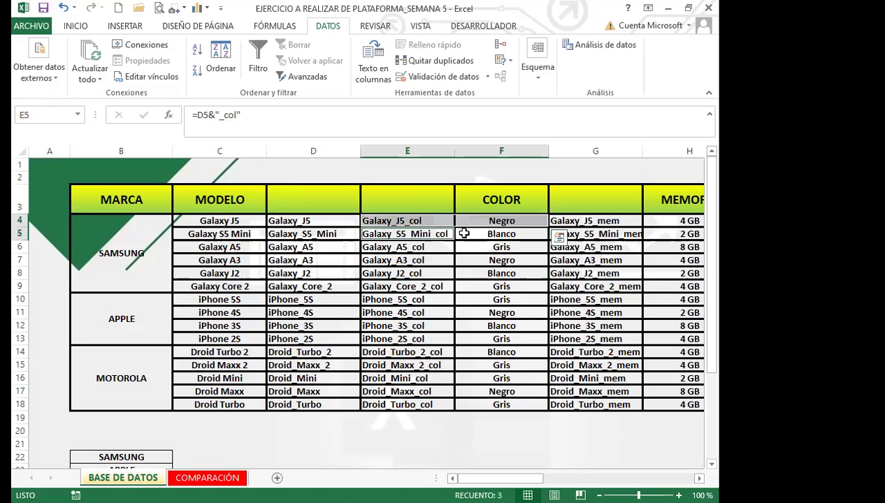
drag(423, 244, 482, 272)
click(423, 284)
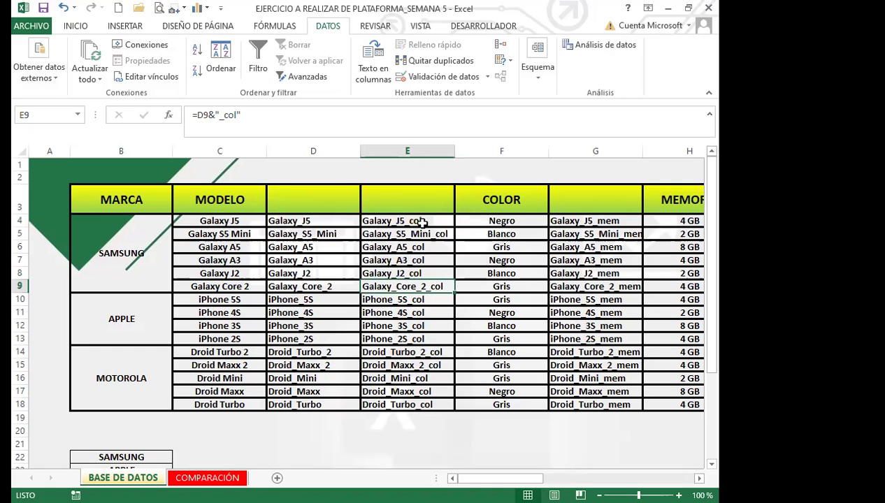
drag(409, 221, 489, 403)
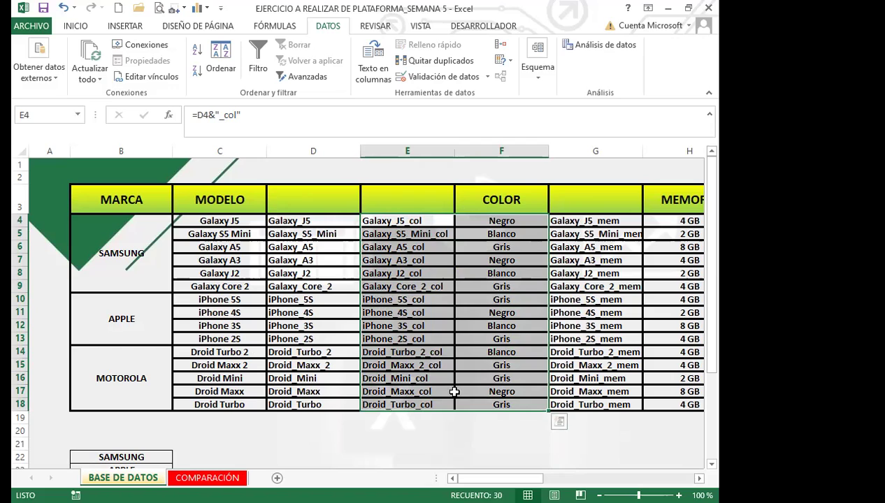
click(273, 27)
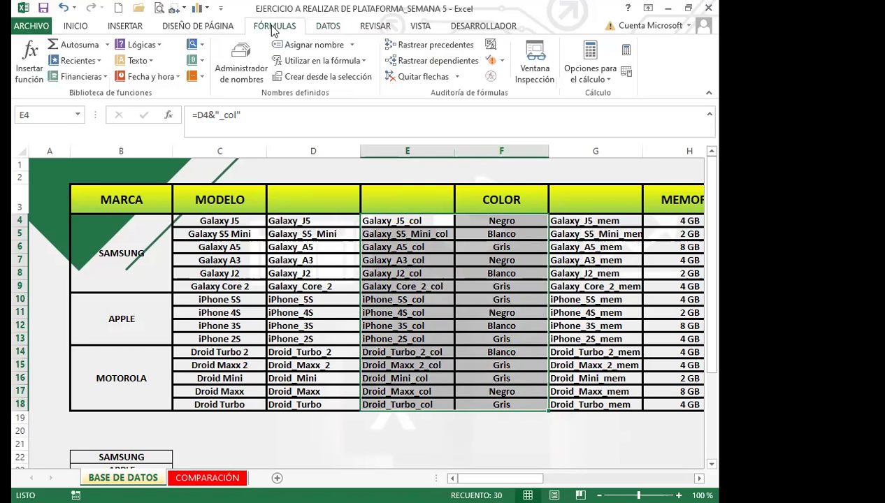
click(355, 79)
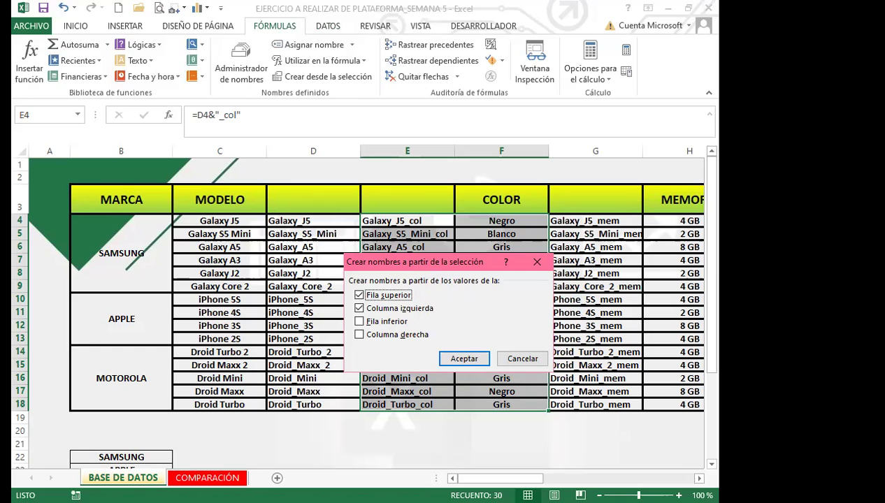
drag(447, 262, 227, 193)
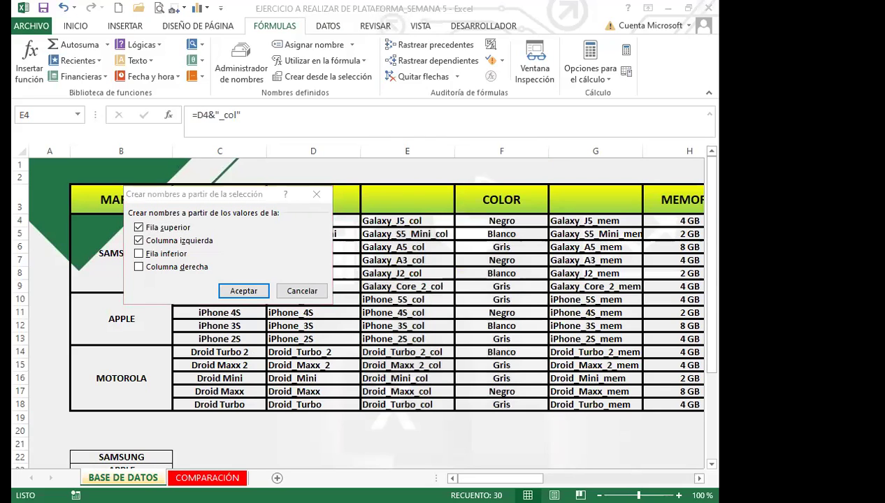
click(139, 228)
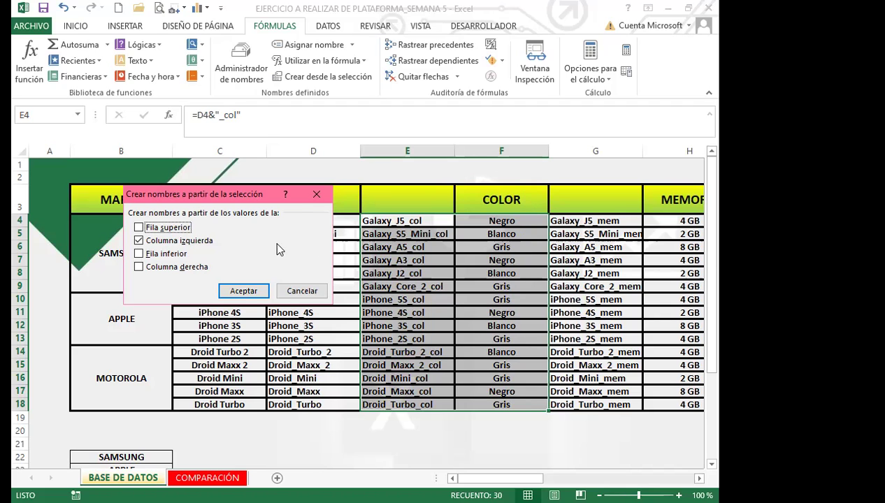
click(320, 194)
Step: Examine the create-names-from-selection options for the memory range G4:H18 and cancel
drag(581, 221, 688, 409)
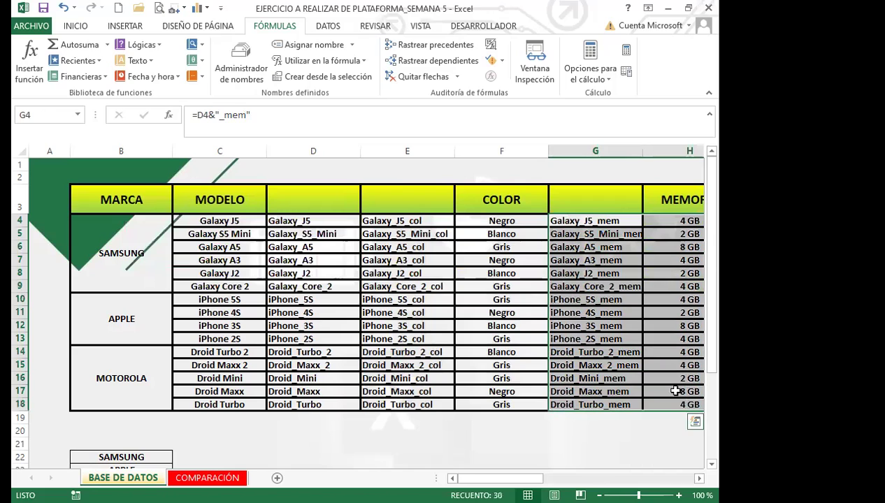
click(344, 79)
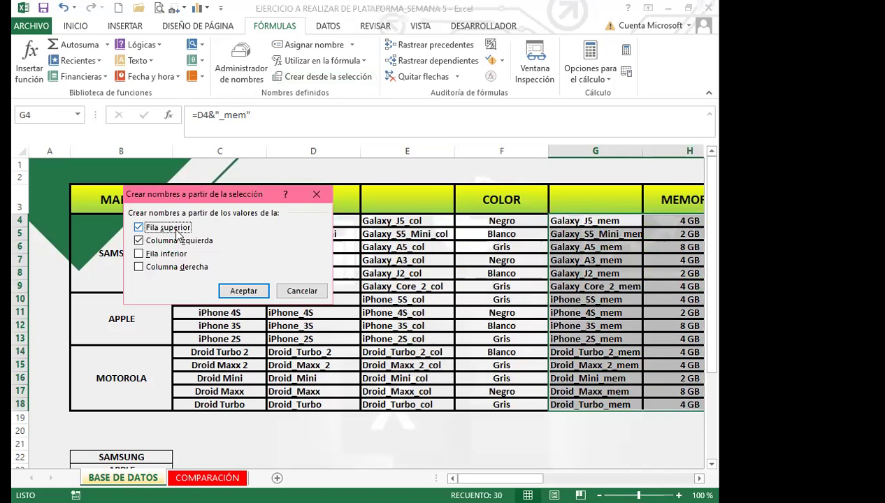
click(302, 291)
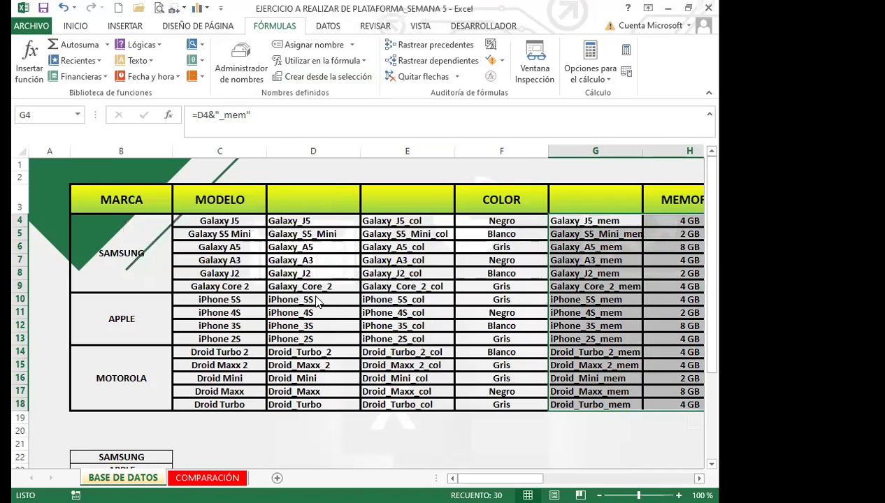
Step: Inspect the workbook's defined names in the Name Manager, close it and return to the COMPARACIÓN sheet
scroll(399, 222, right, 5)
click(241, 59)
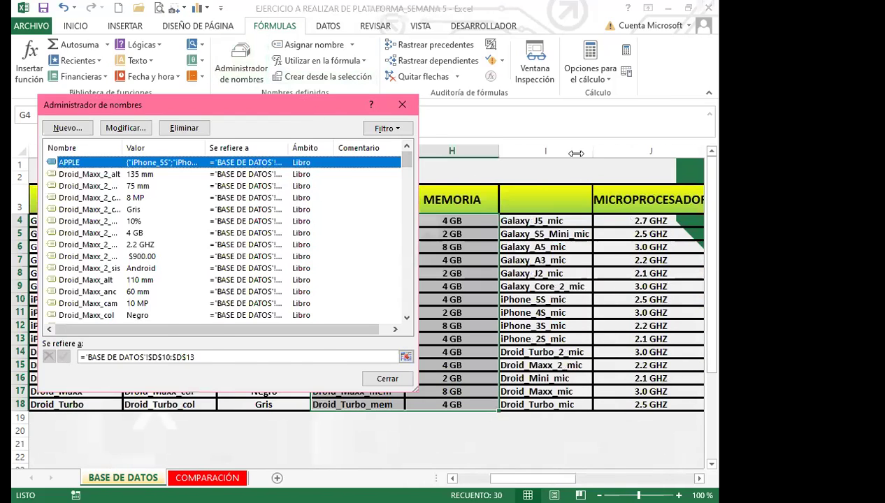
drag(305, 104, 463, 86)
mouse_move(564, 144)
mouse_down()
mouse_move(565, 290)
mouse_move(559, 141)
mouse_up()
click(520, 144)
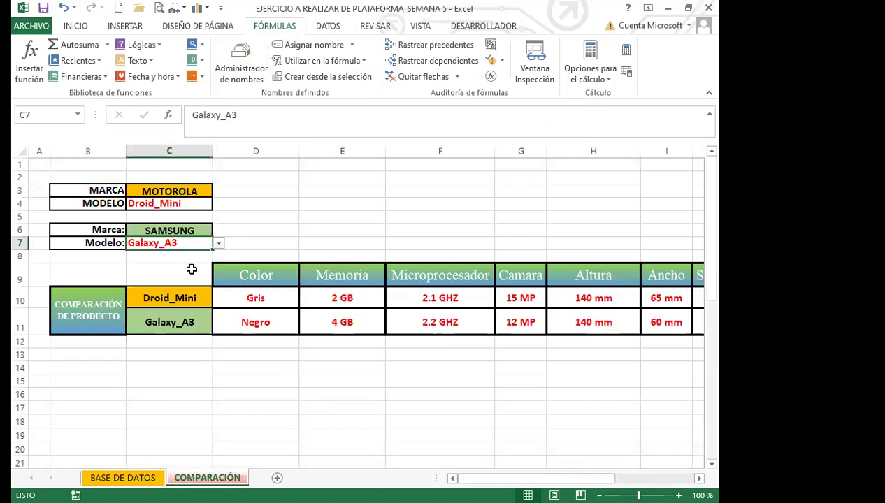
Step: Examine the data validation source of the first product's model cell C4 and the models offered in its list
click(180, 206)
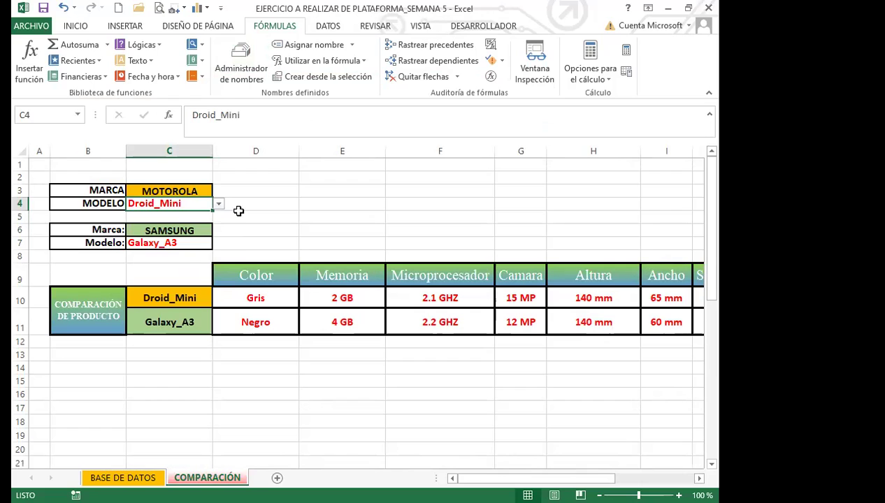
click(323, 28)
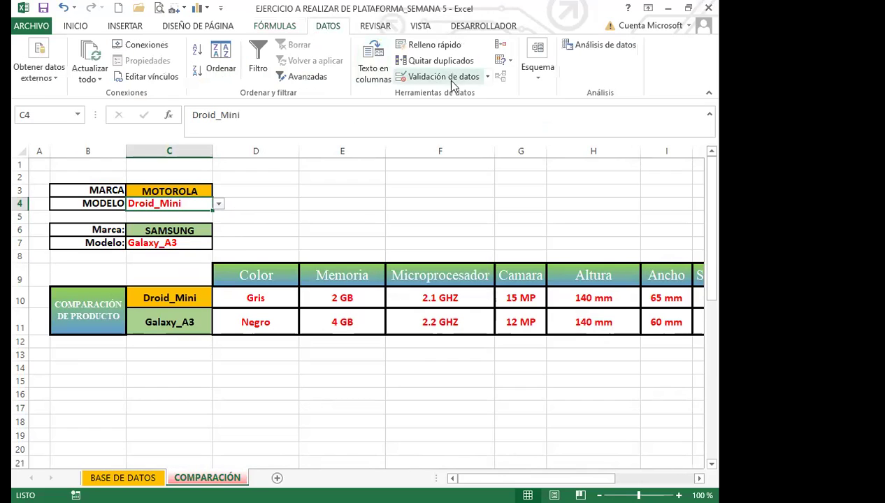
click(488, 77)
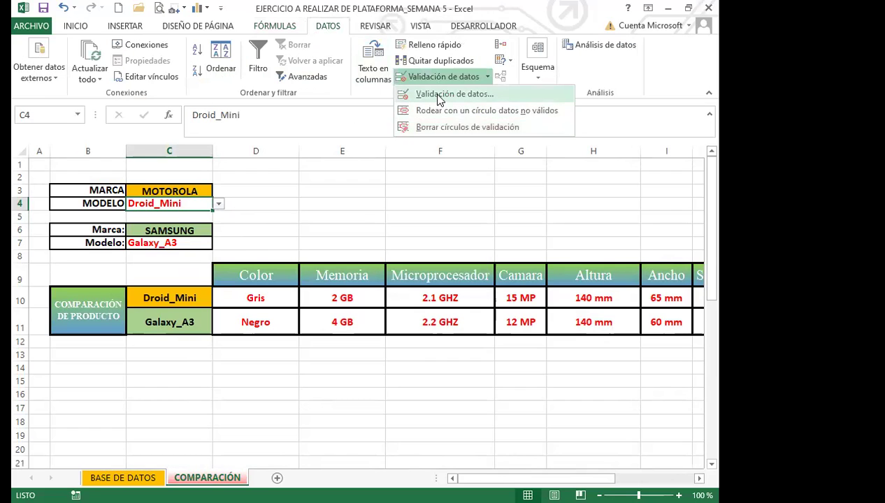
key(Return)
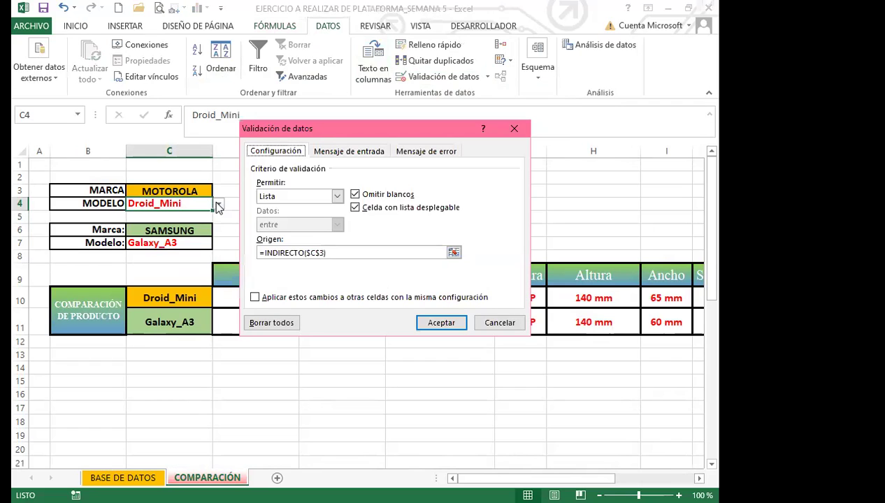
click(517, 128)
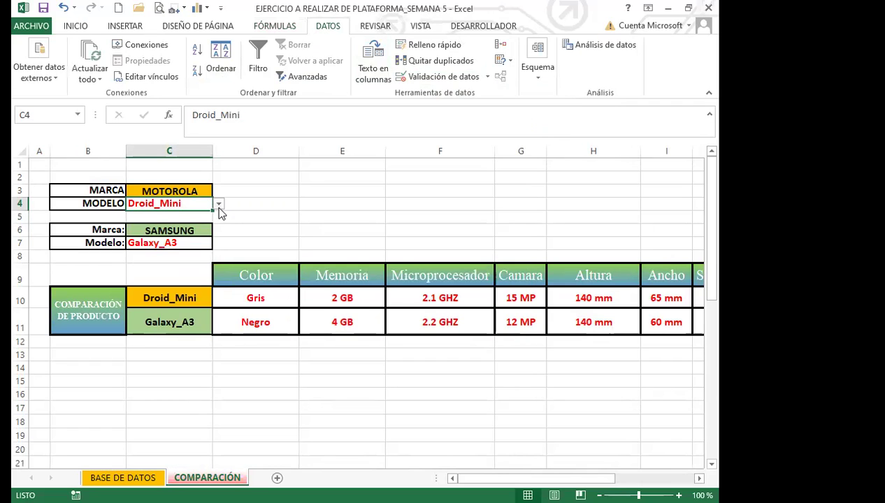
click(219, 204)
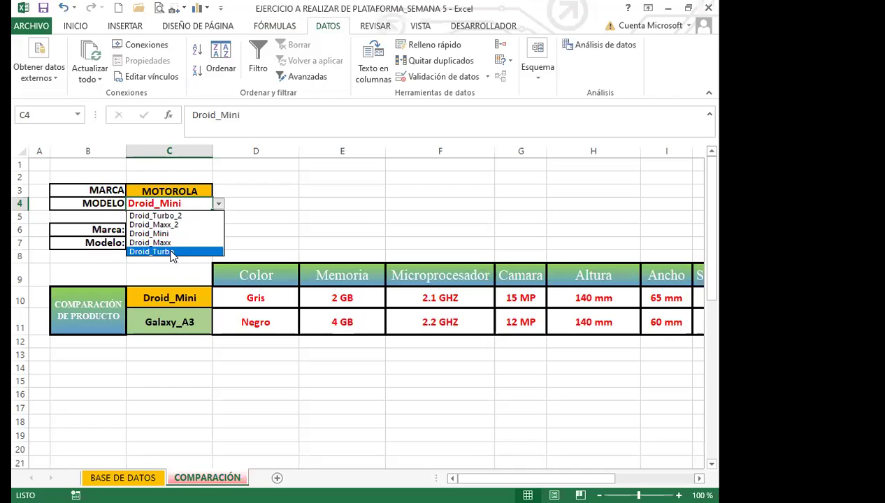
click(219, 204)
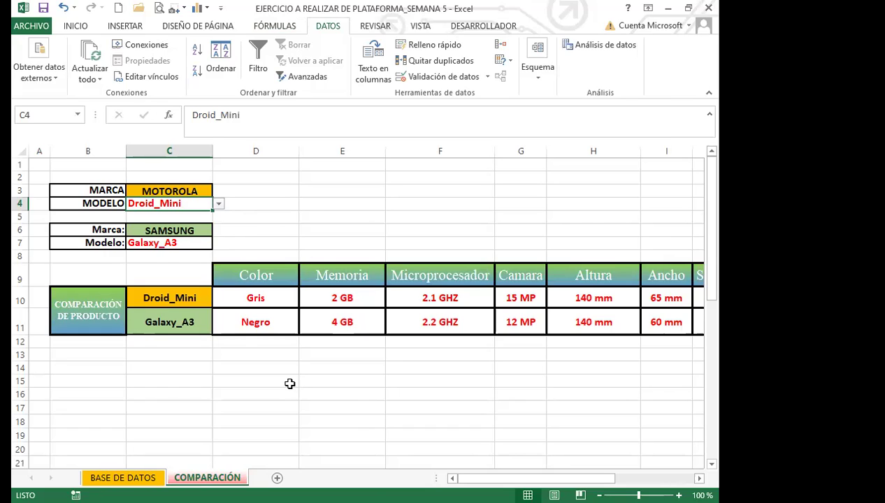
Step: Clear the second product's model in C7 and check the color formula in D11
click(190, 243)
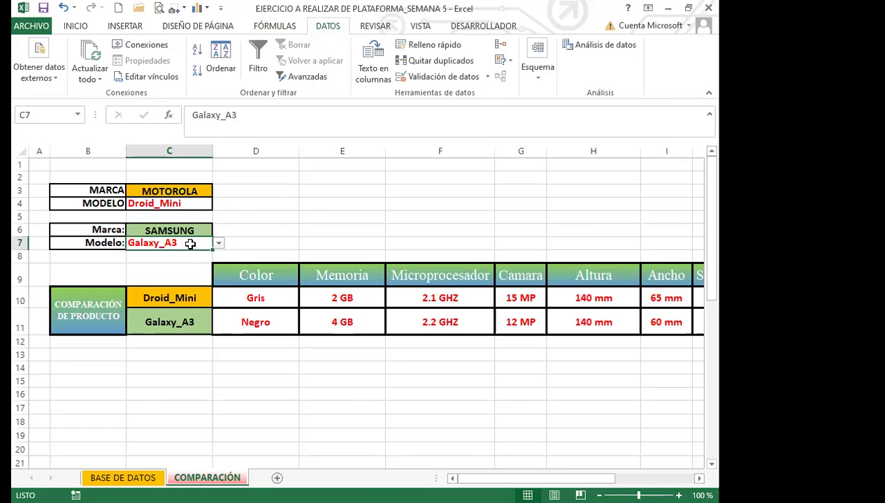
key(Delete)
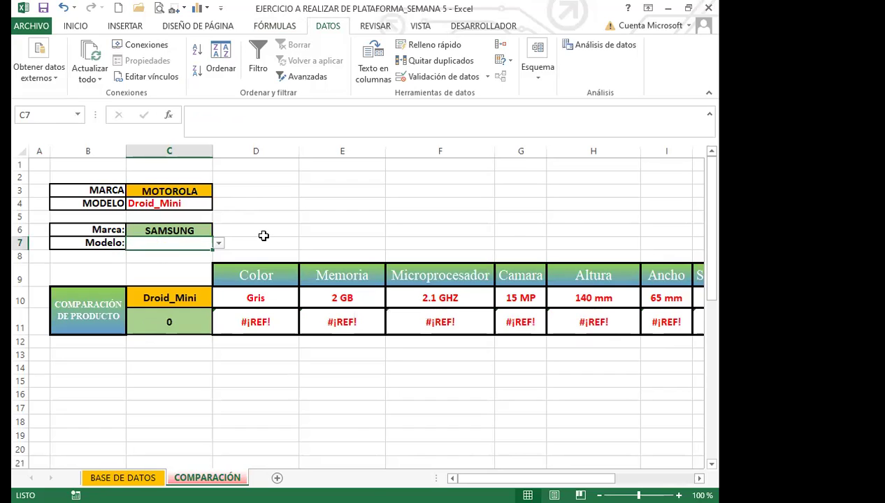
click(249, 322)
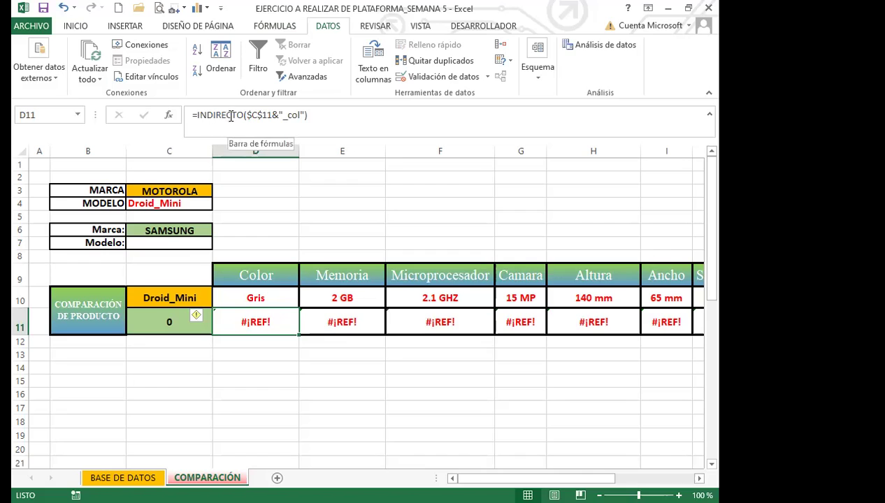
click(185, 243)
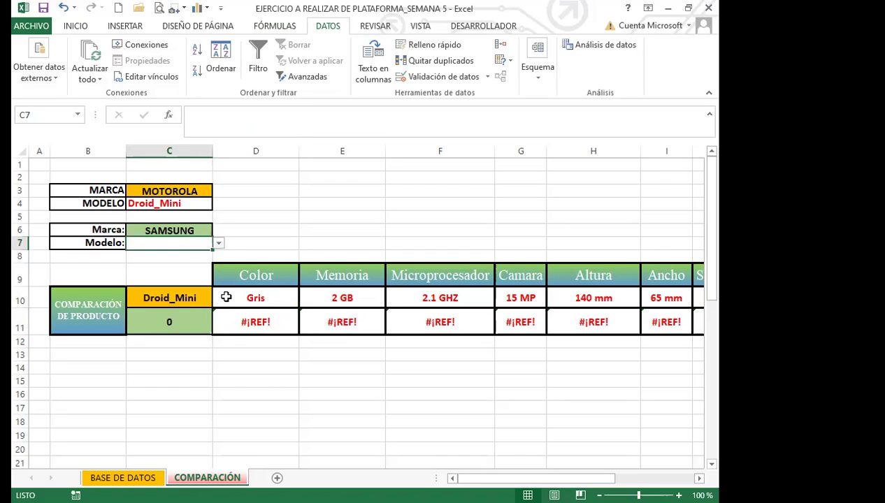
Step: Wrap the color formula in D11 with SI.ERROR so it returns "NO HAY INFORMACIÓN" on an error
click(234, 320)
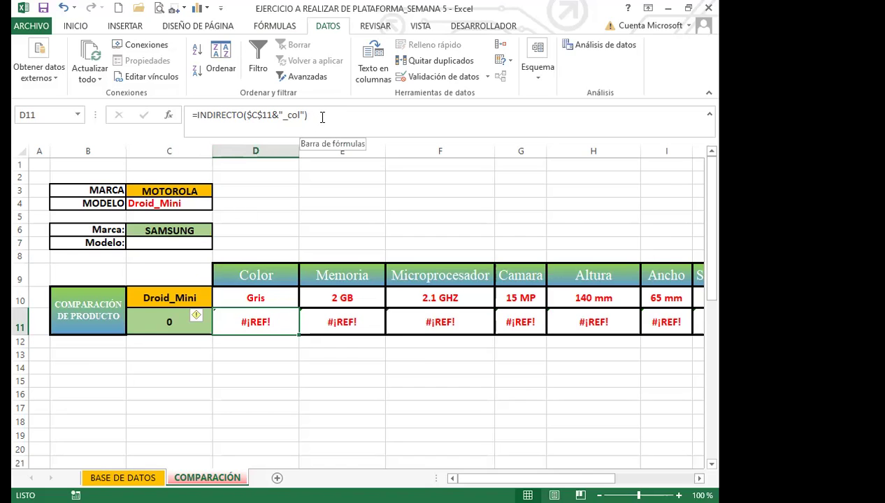
click(197, 115)
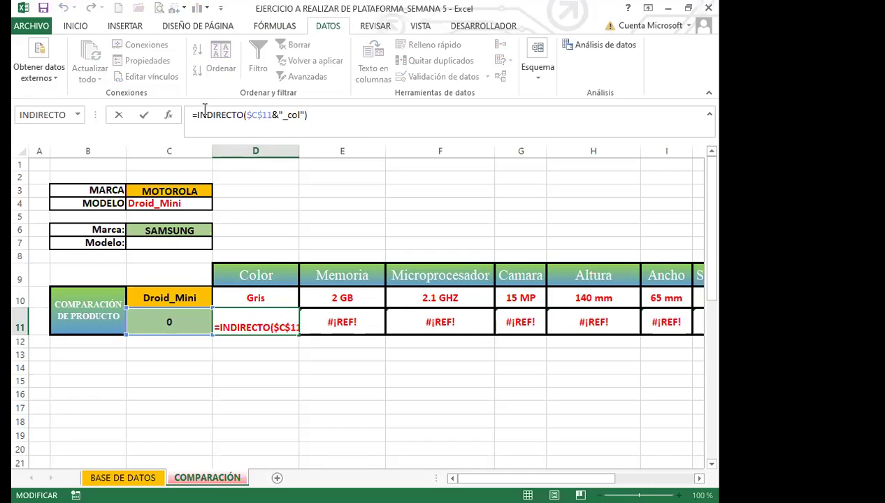
text(si.e)
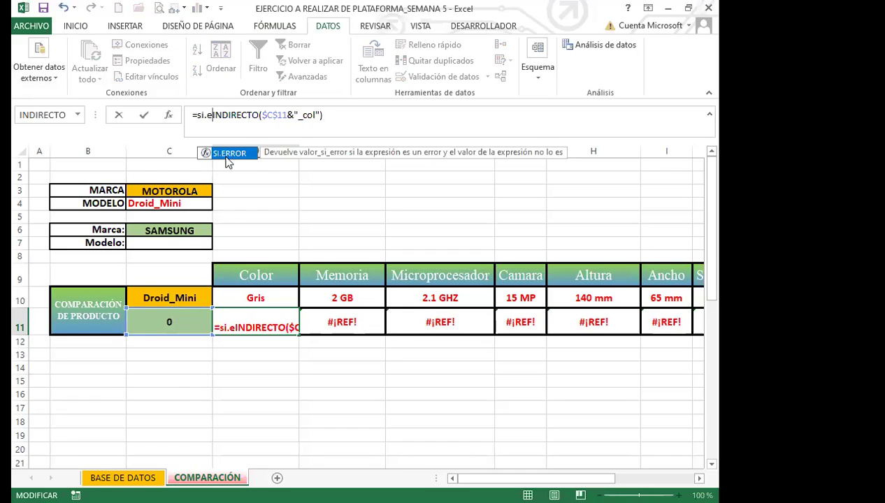
key(Tab)
click(365, 115)
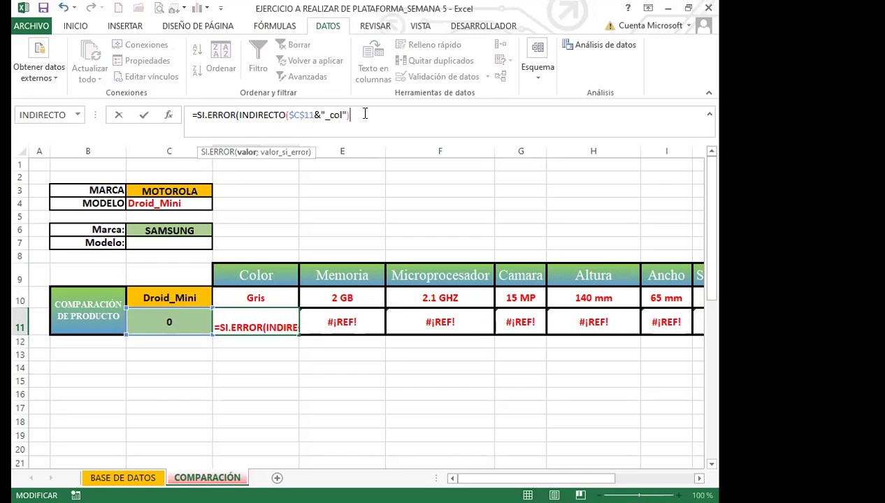
text(;")
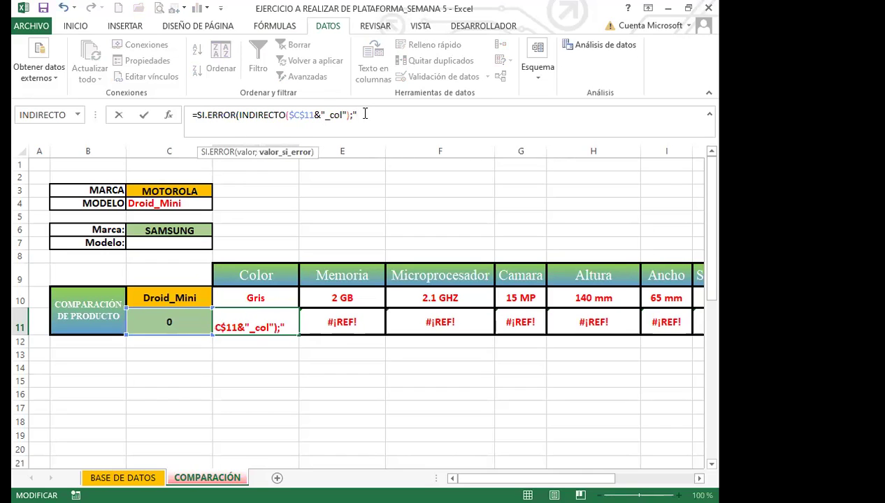
text(no ha)
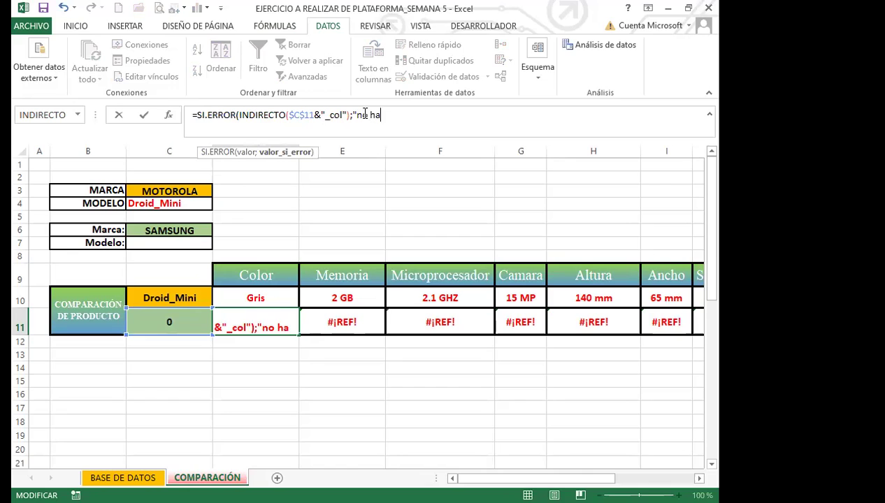
key(BackSpace)
key(BackSpace)
key(BackSpace)
key(BackSpace)
key(BackSpace)
text(NO HAY I)
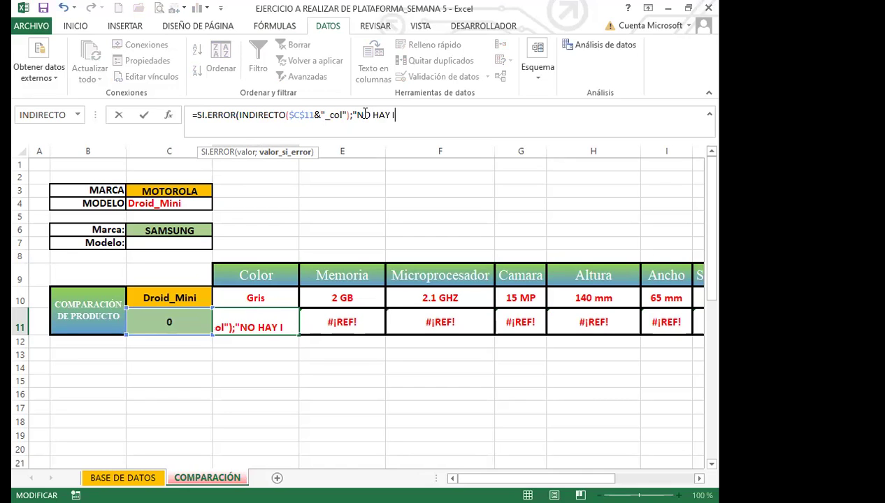
text(NFORMACIÓN)
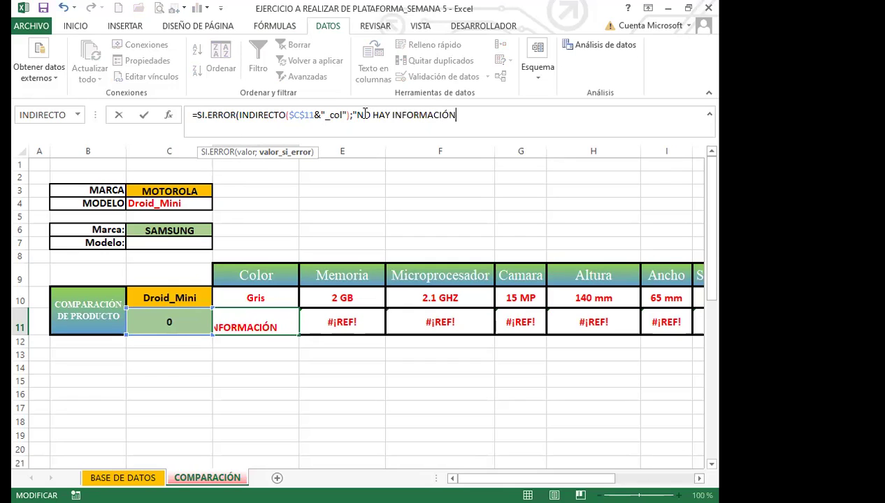
text("))
key(Return)
click(283, 322)
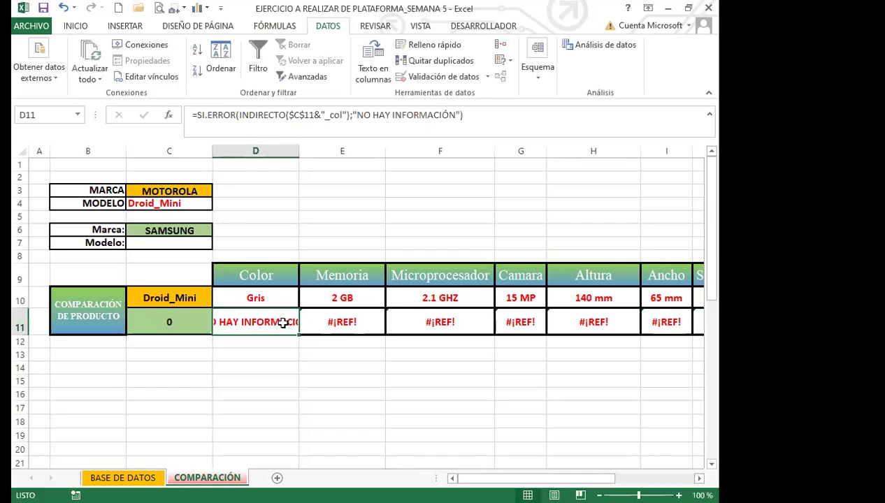
Step: Widen column D to fit its text and check the formulas in C11 and D11
double_click(301, 149)
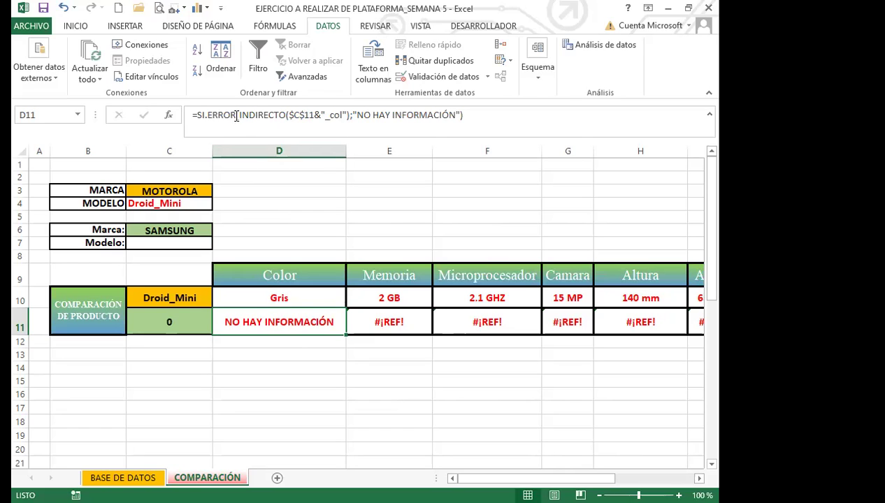
click(195, 327)
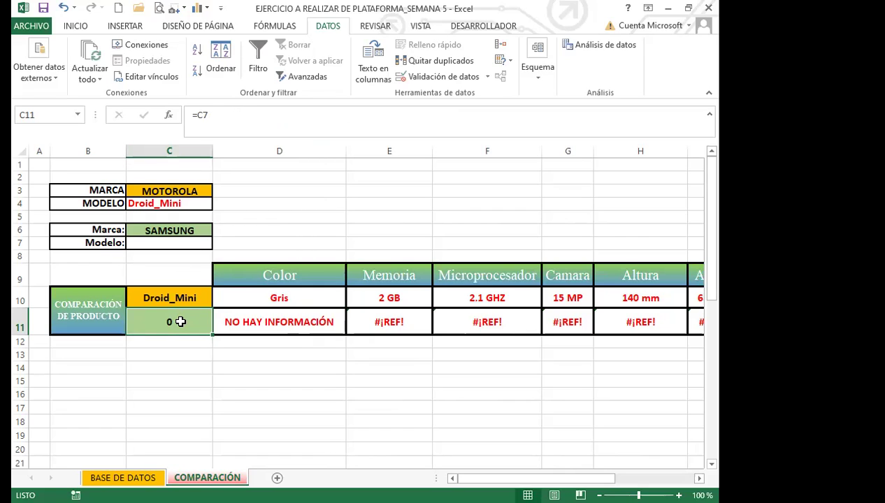
click(276, 322)
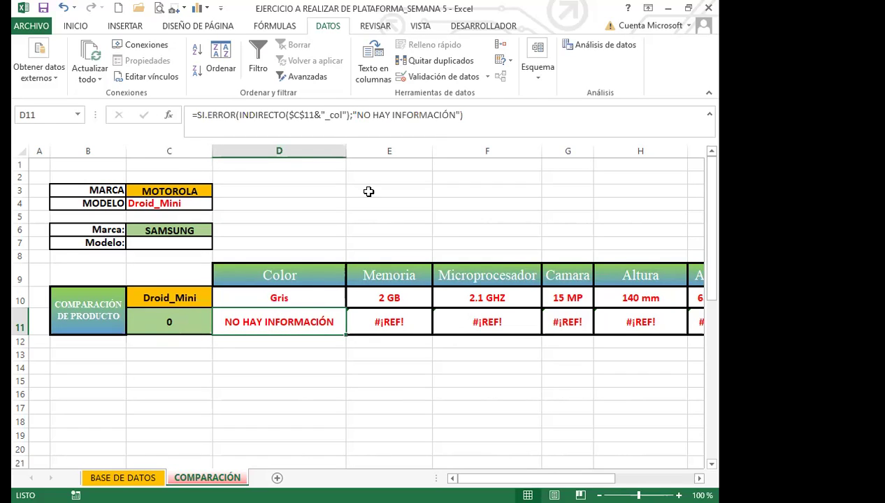
Step: Choose Galaxy_J5 as the second product's model in C7
click(199, 231)
click(210, 244)
click(218, 243)
click(169, 256)
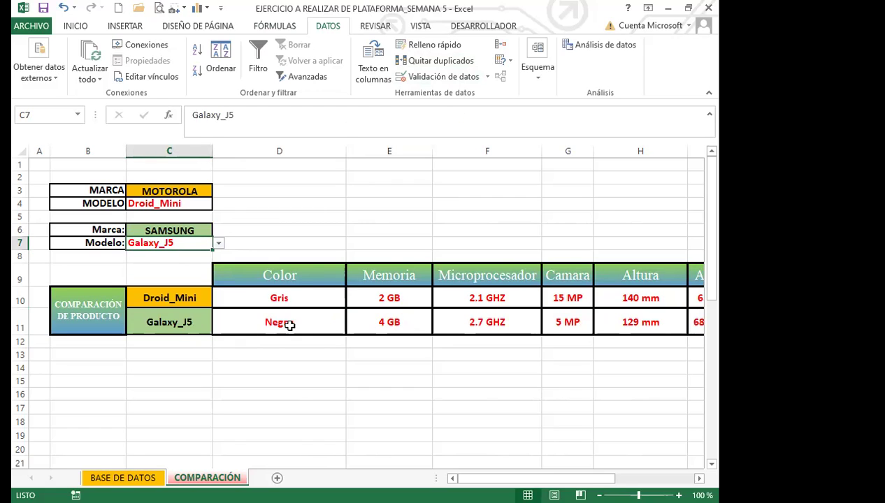
Step: Examine the color and memory INDIRECTO formulas in row 10 against the suffixed names on the BASE DE DATOS sheet
click(298, 278)
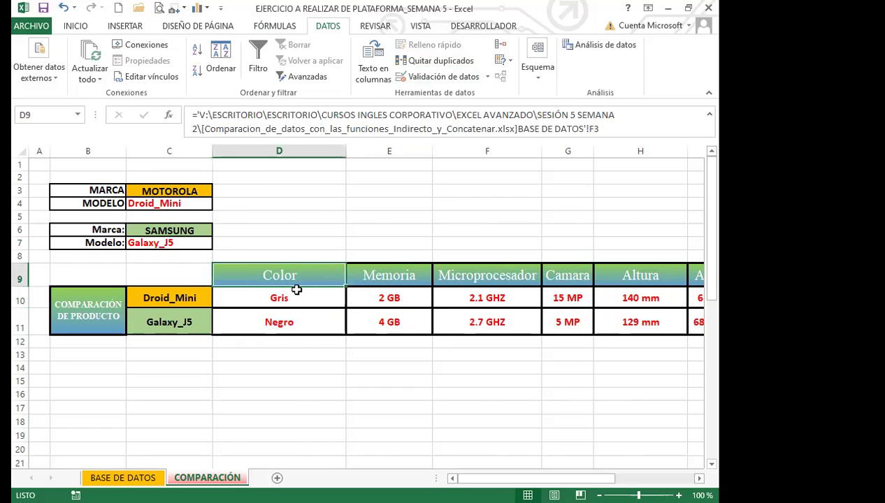
click(291, 298)
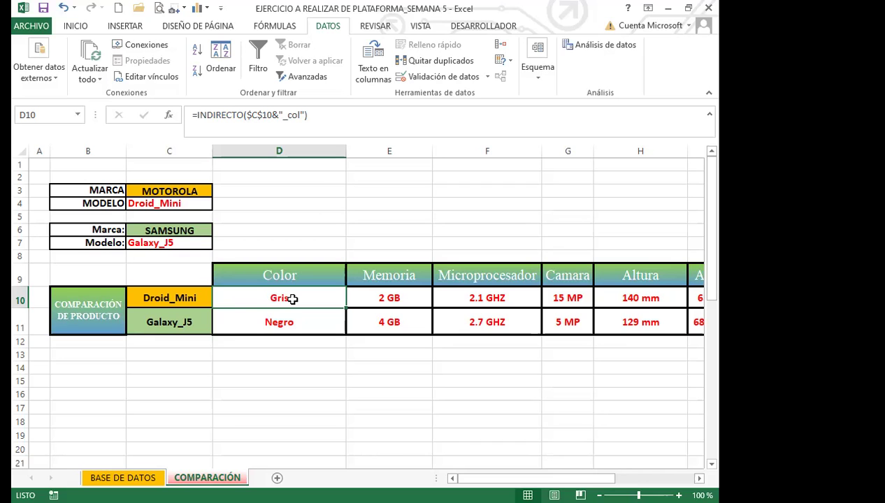
click(122, 478)
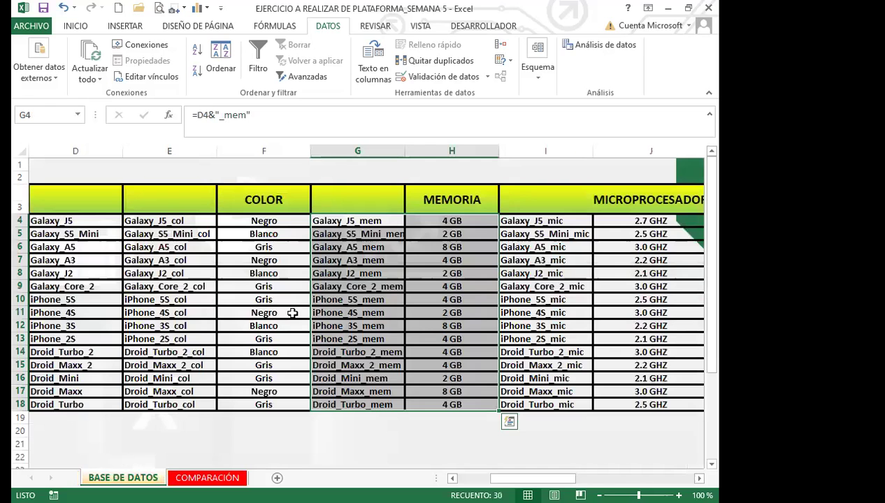
click(355, 227)
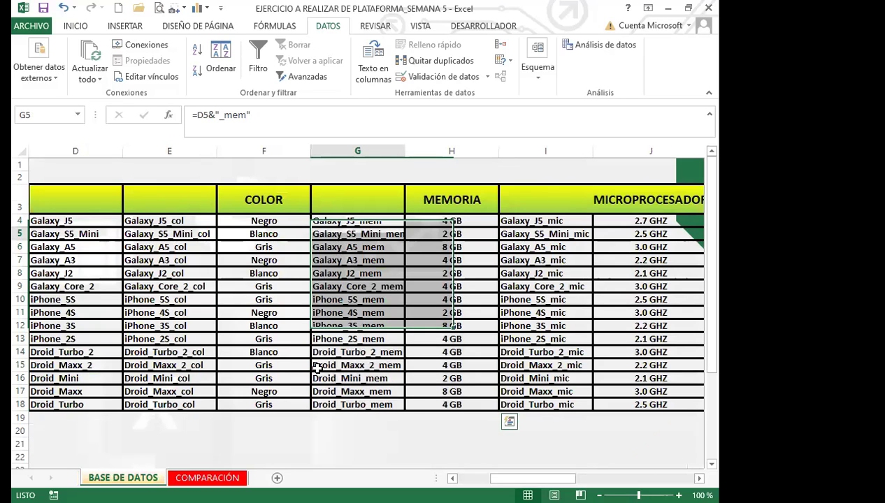
scroll(312, 364, down, 4)
click(207, 478)
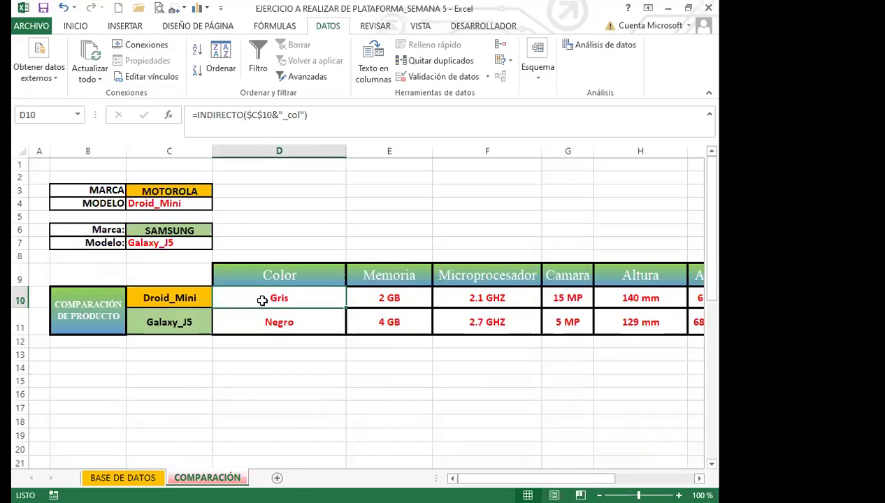
click(186, 247)
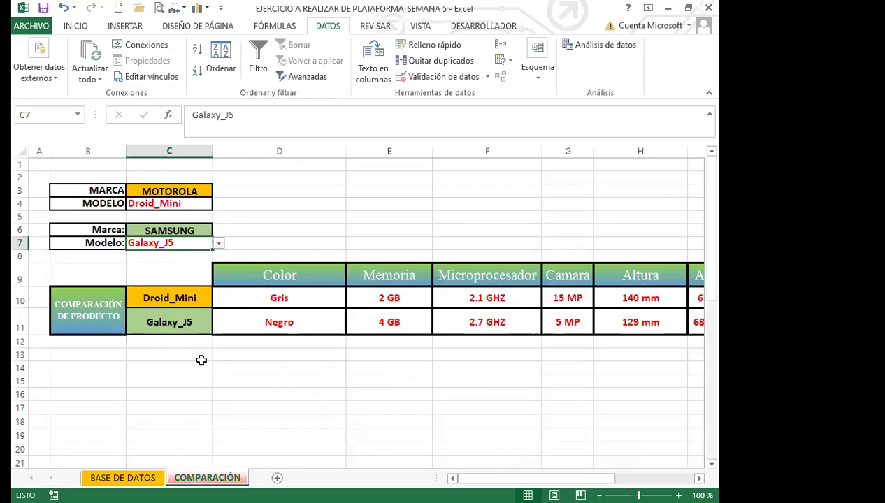
click(293, 299)
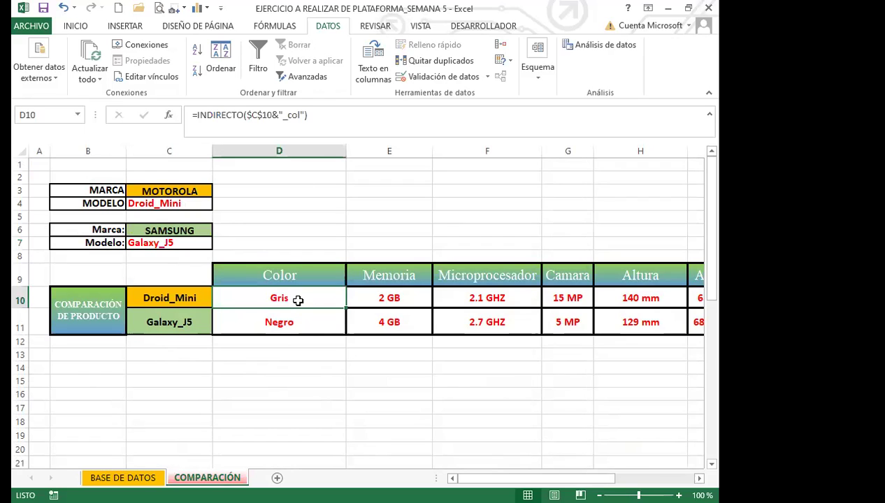
click(388, 324)
click(388, 300)
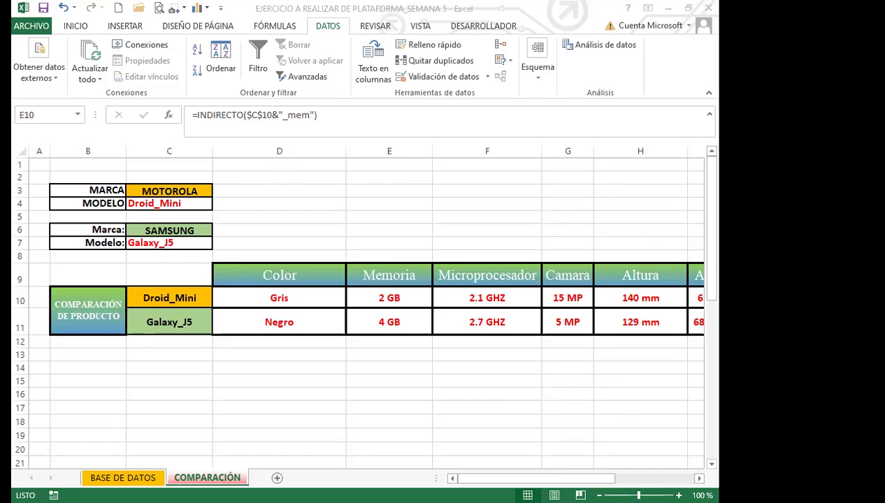
Step: Hide the gridlines on the COMPARACIÓN sheet
click(230, 366)
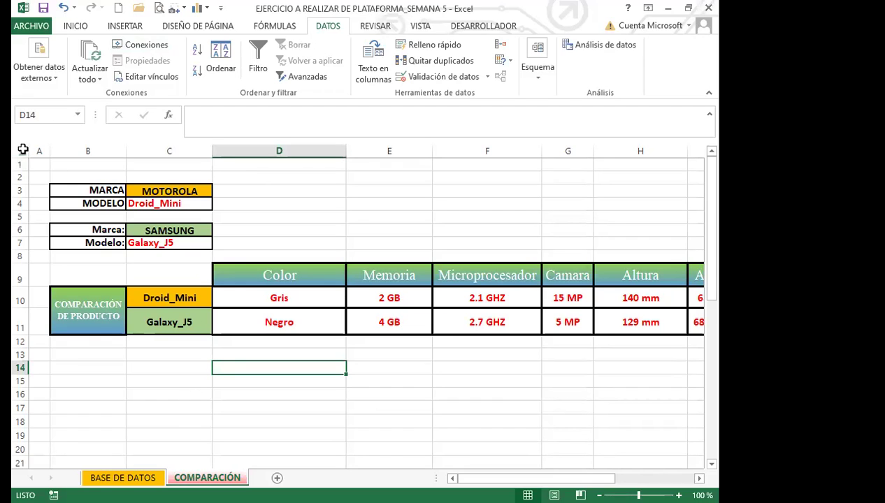
click(420, 26)
click(184, 73)
click(292, 207)
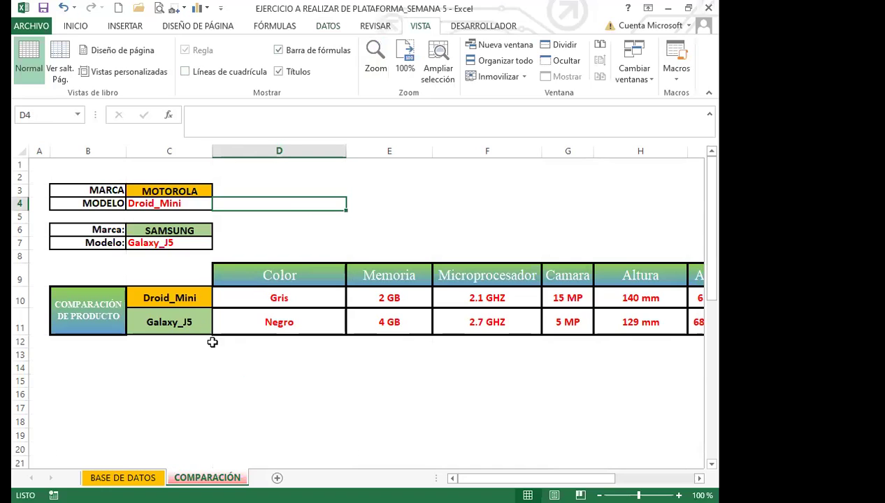
Step: Fill the comparison values D10:L11 with the theme color Blanco, Fondo 1
drag(258, 294, 706, 306)
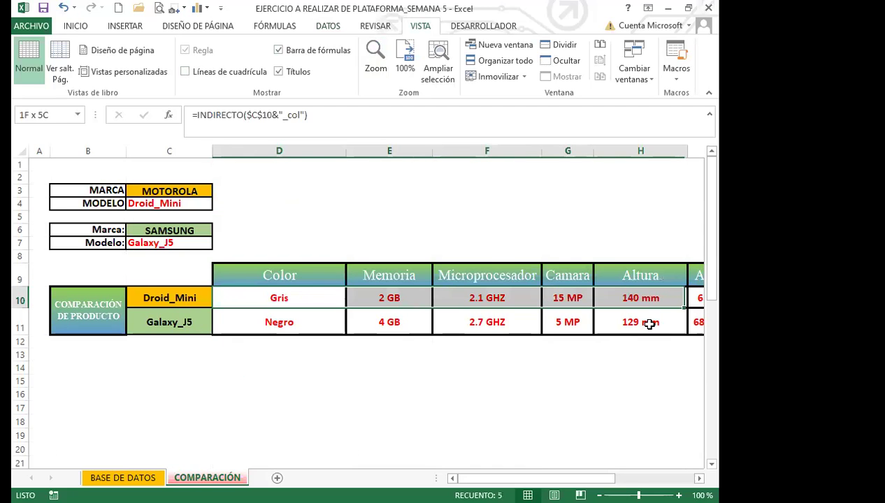
key(ctrl+shift+Right)
key(shift+Down)
click(76, 26)
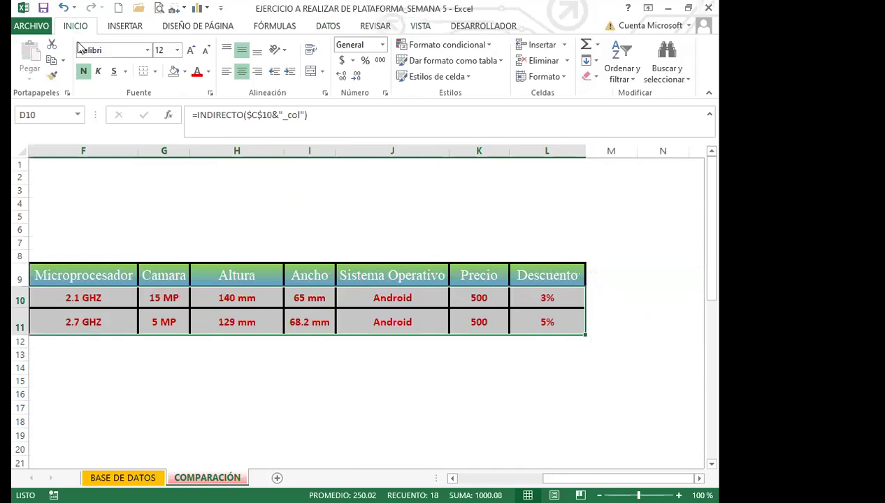
click(186, 73)
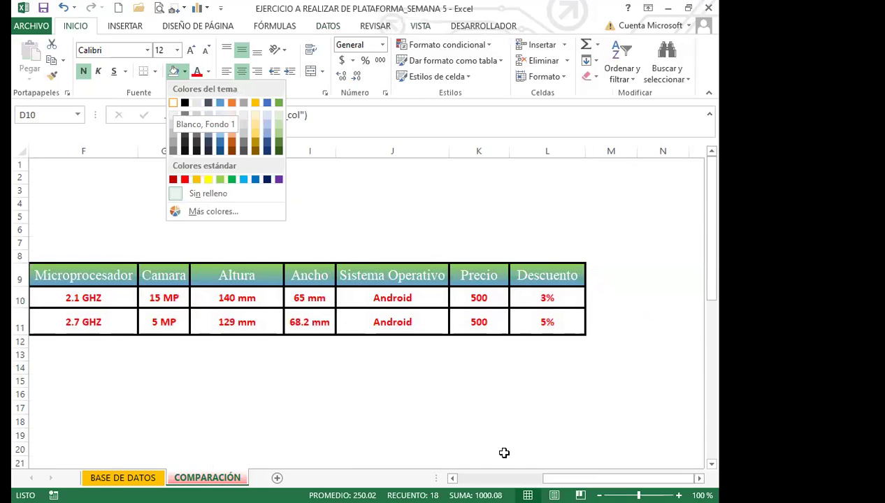
Step: Apply the same white fill to the two model cells C4 and C7
click(205, 203)
click(205, 203)
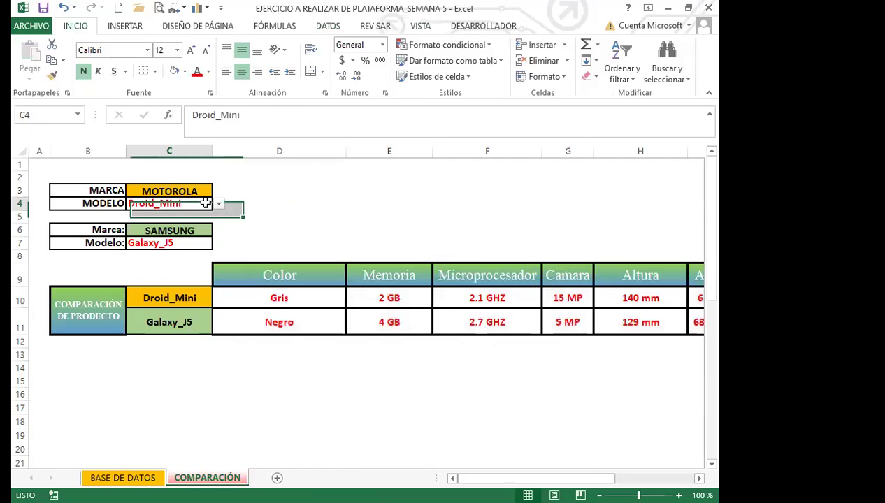
click(197, 243)
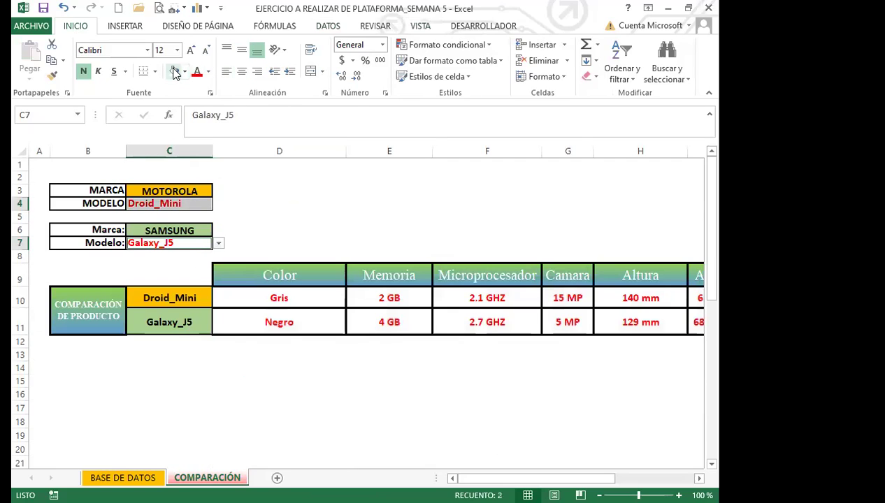
click(221, 380)
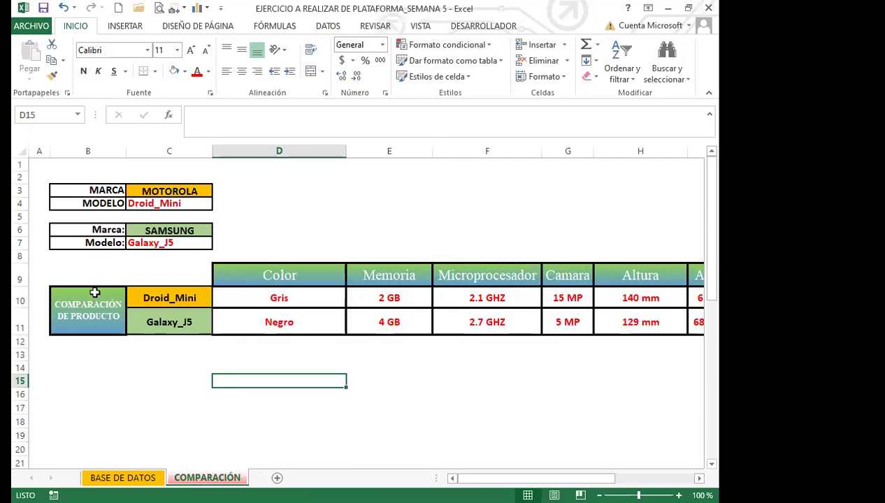
Step: Search Bing images for COLORES and insert the first result, the hanging colored lamps photo, as the COMPARACIÓN sheet background
click(205, 28)
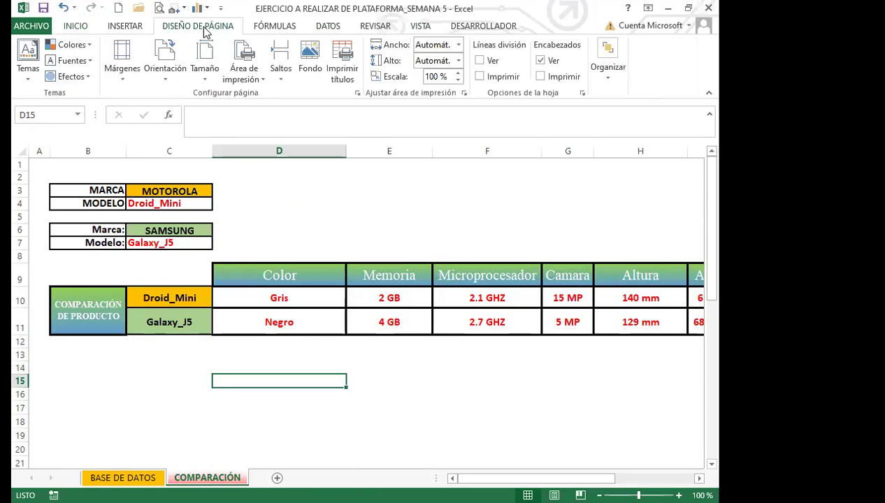
click(311, 57)
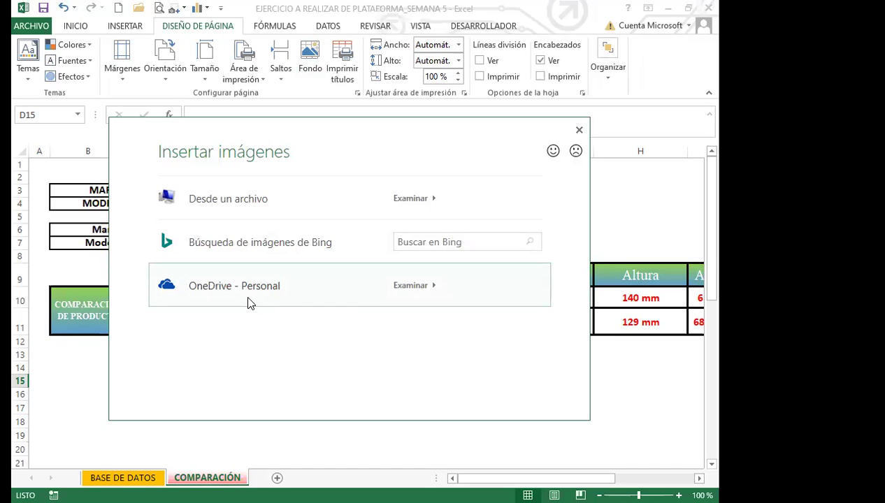
click(432, 241)
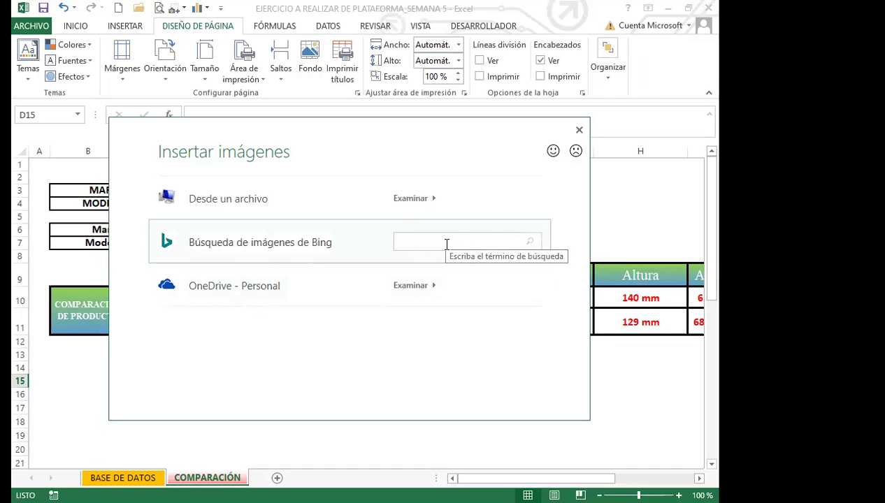
text(COLORES)
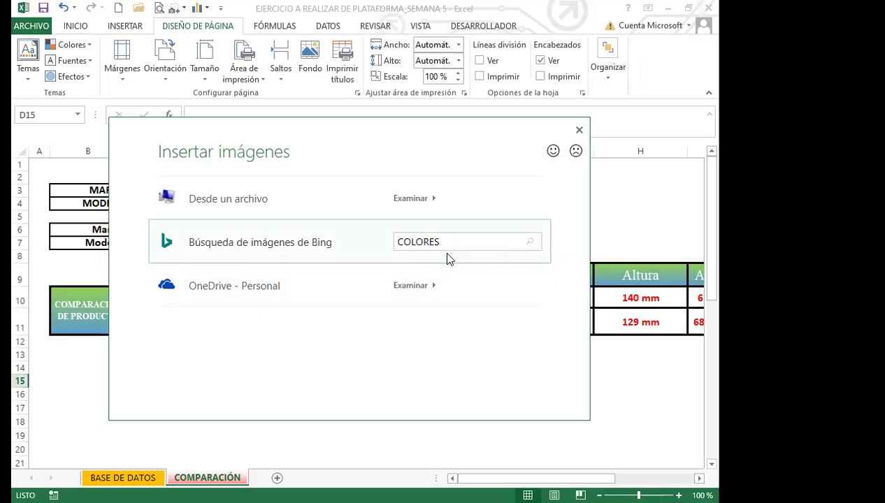
key(Return)
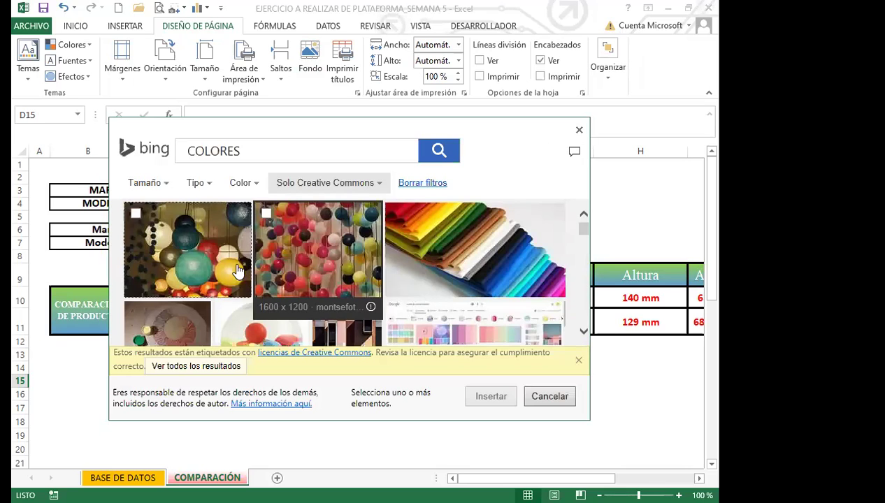
click(237, 270)
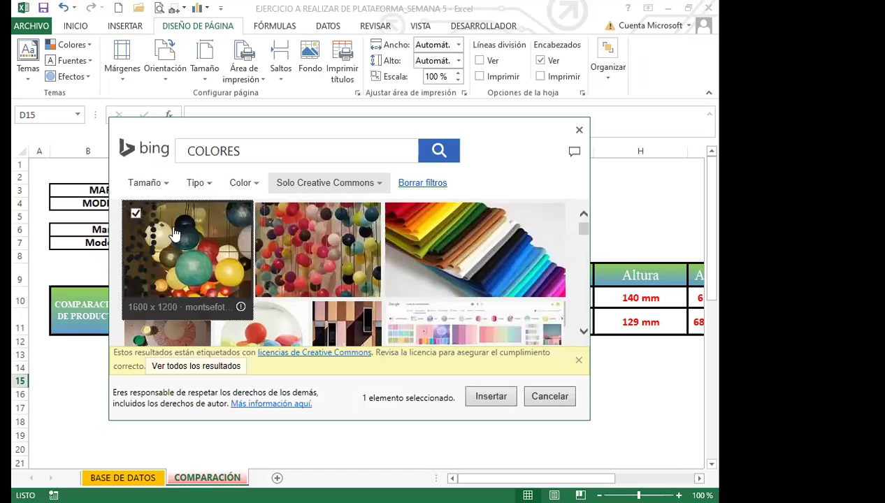
click(491, 397)
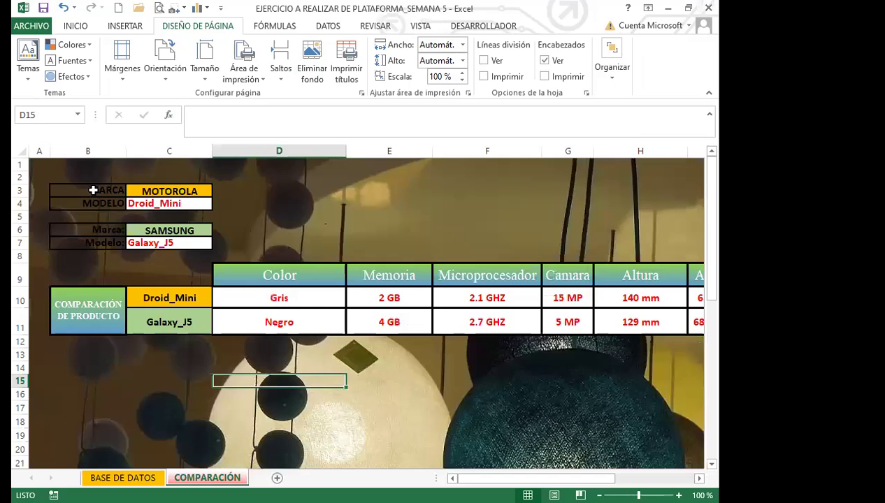
Step: Fill the brand and model label cells B3:B4 and B6:B7 with white
drag(93, 190, 93, 242)
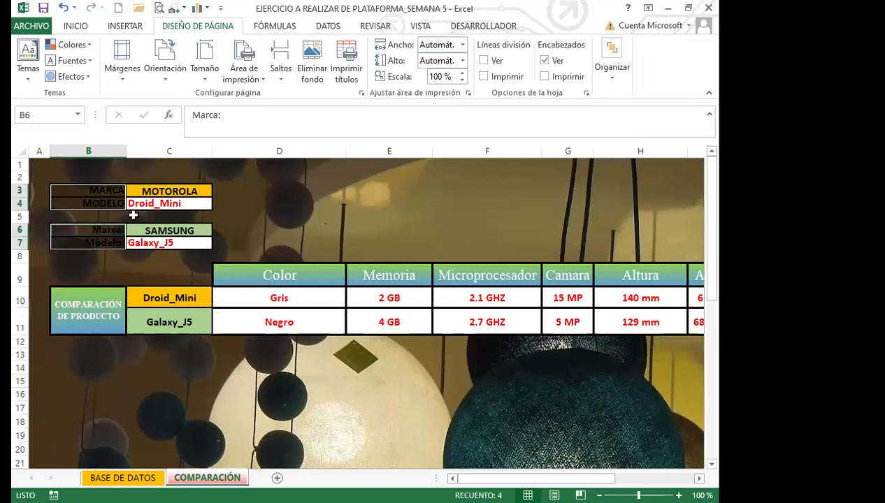
click(76, 26)
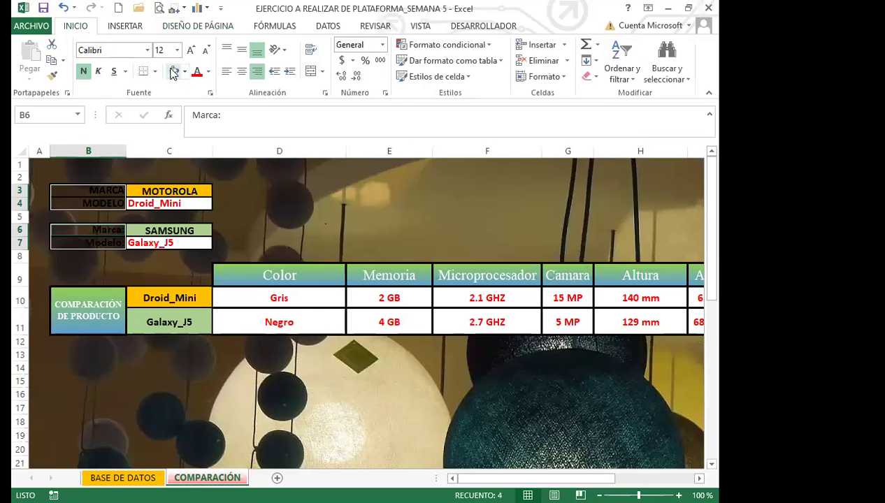
click(174, 71)
click(355, 221)
Step: Examine how the background image repeats down the COMPARACIÓN sheet and how it looks at different zoom levels
scroll(403, 371, down, 8)
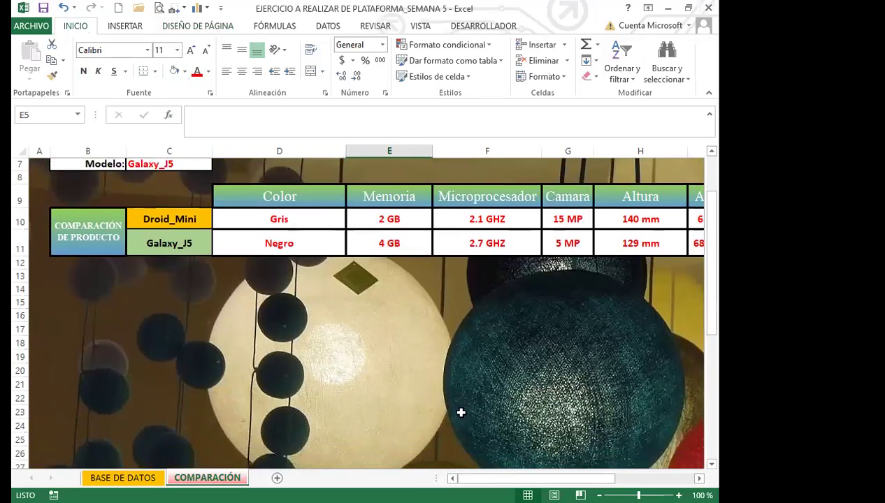
scroll(536, 395, down, 14)
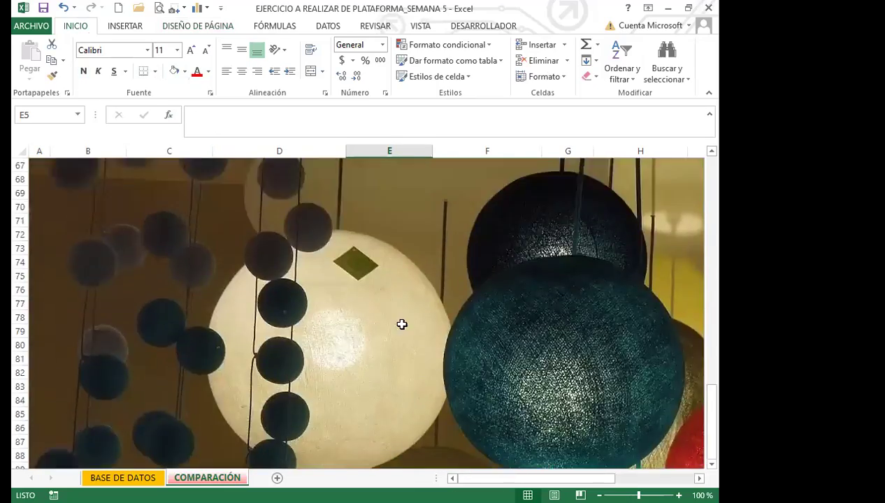
scroll(399, 318, up, 12)
scroll(392, 310, up, 10)
ctrl+scroll(389, 340, down, 6)
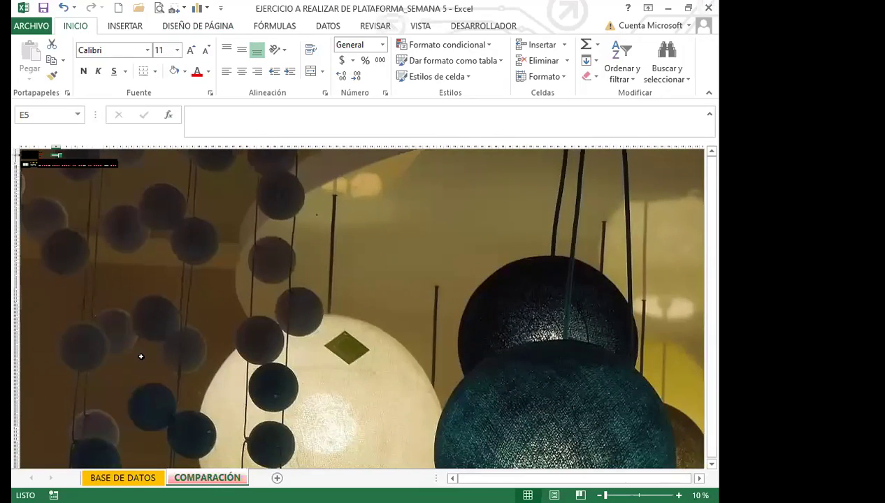
ctrl+scroll(132, 339, up, 4)
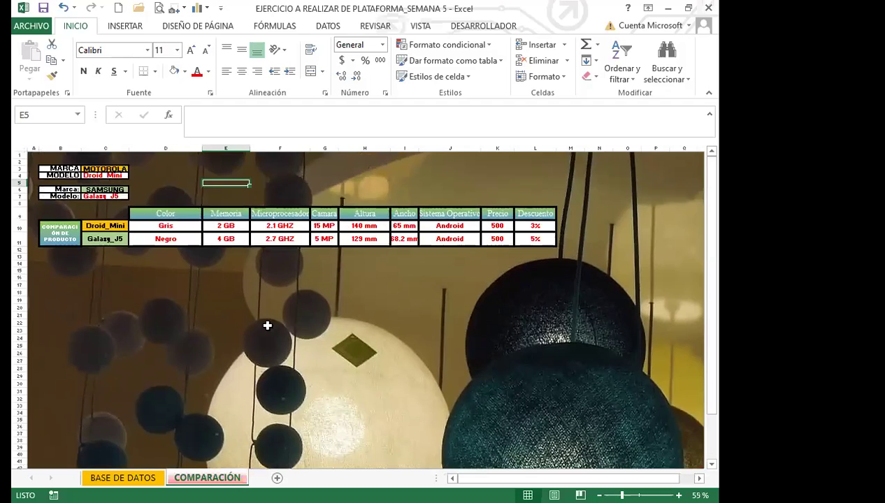
click(280, 322)
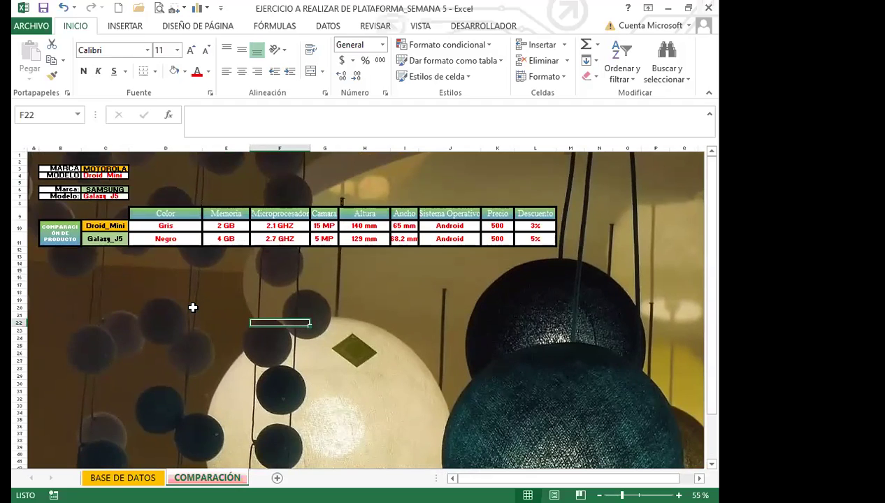
ctrl+scroll(322, 320, up, 1)
click(406, 319)
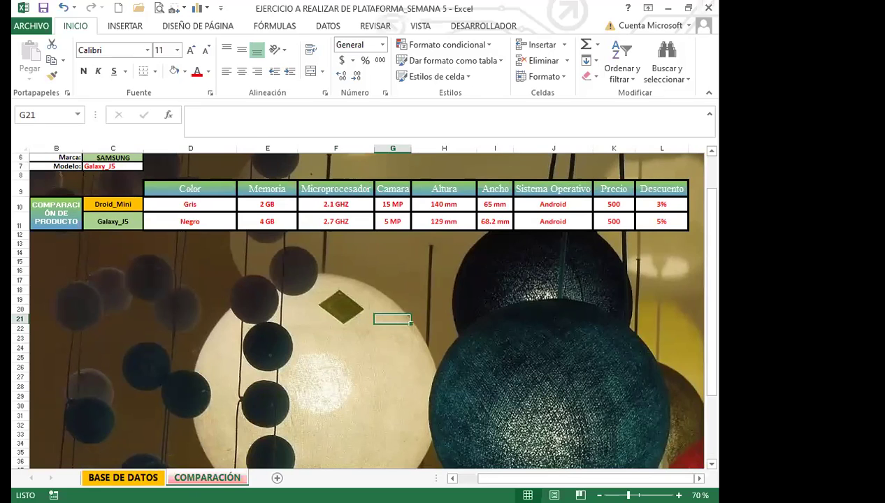
Step: Add a new sheet and paste a copy of all the COMPARACIÓN cells into it
click(277, 478)
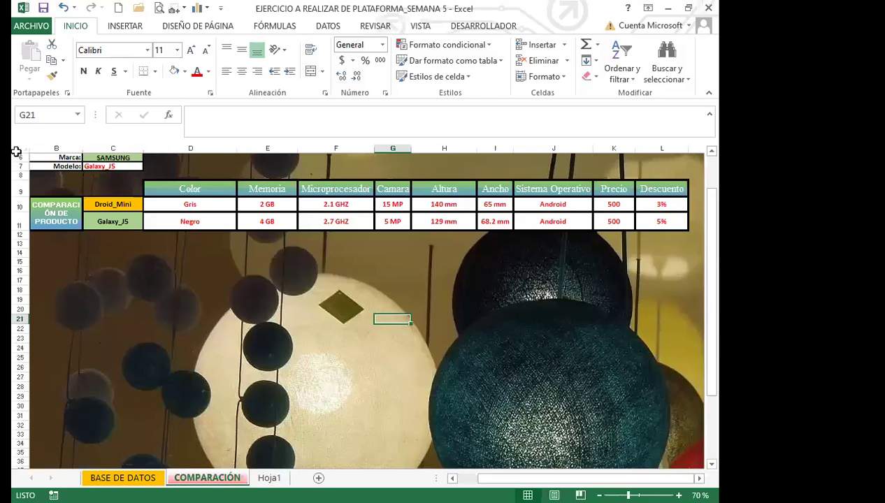
click(19, 146)
click(52, 59)
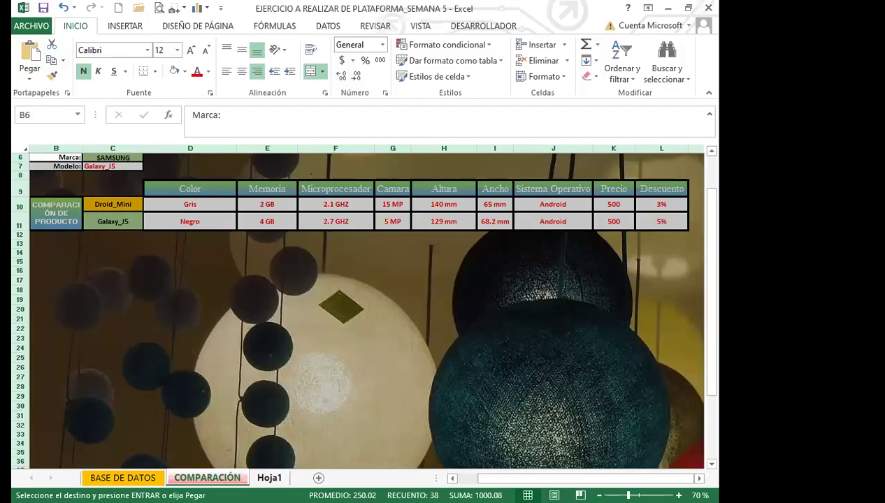
click(269, 478)
click(19, 150)
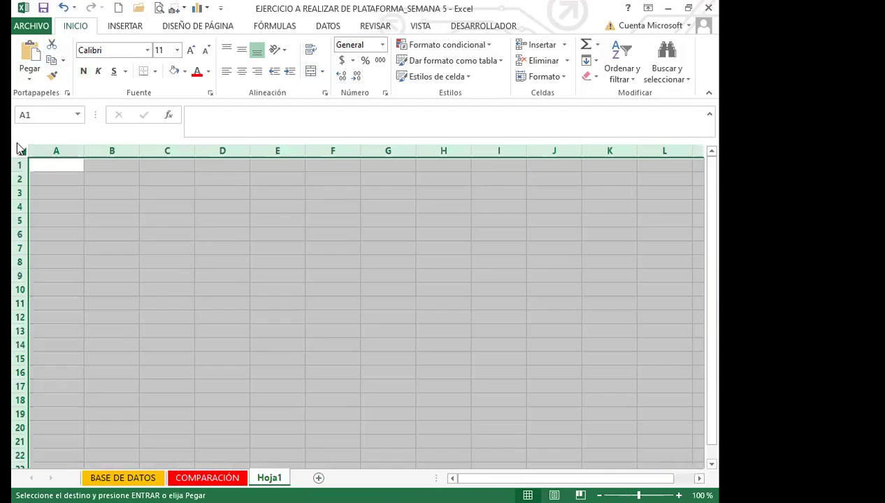
click(29, 52)
click(391, 396)
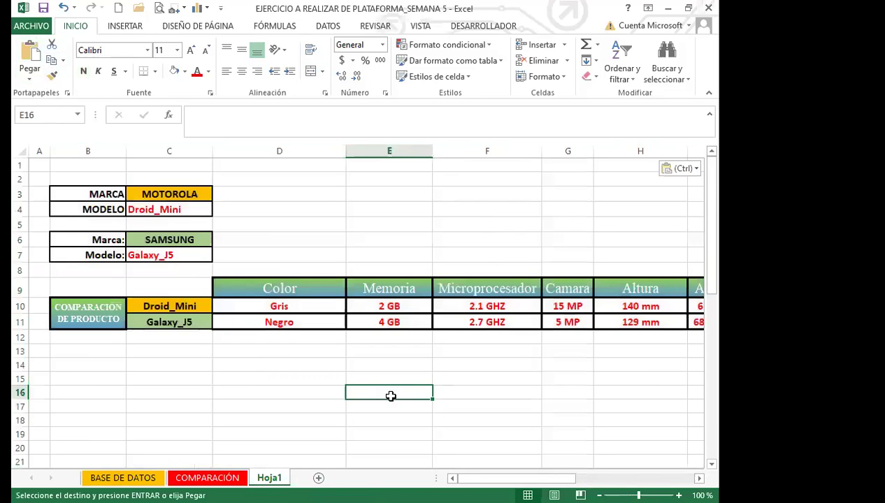
Step: Compare the background image on the COMPARACIÓN sheet with the one on the BASE DE DATOS sheet
click(207, 478)
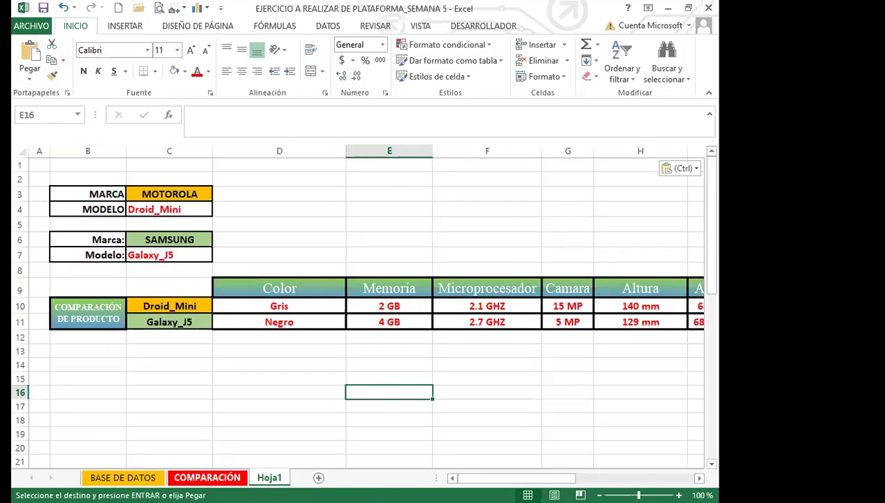
click(326, 408)
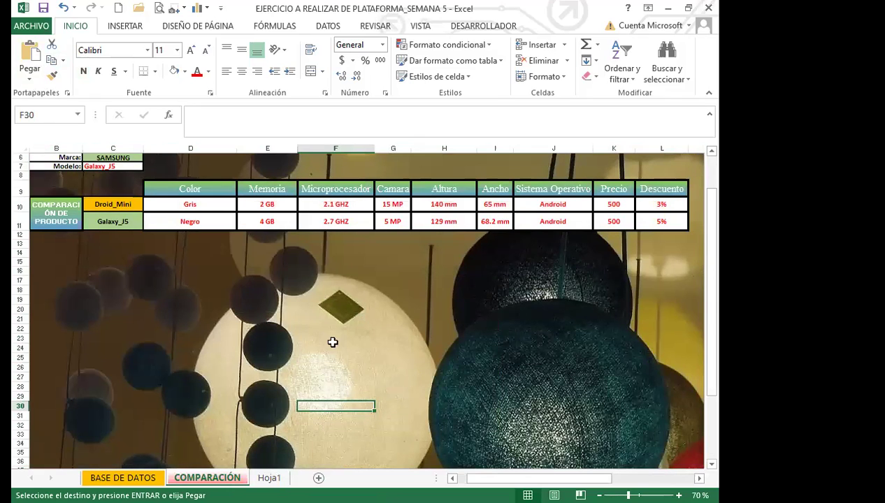
click(378, 330)
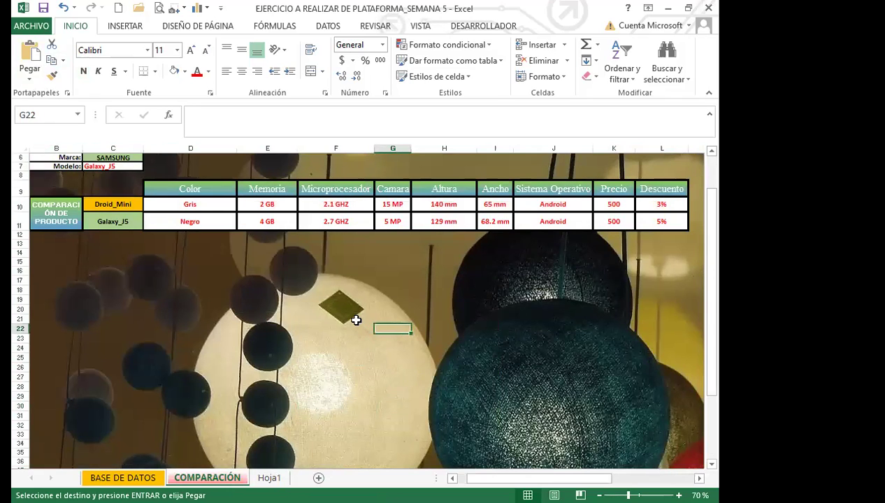
click(351, 310)
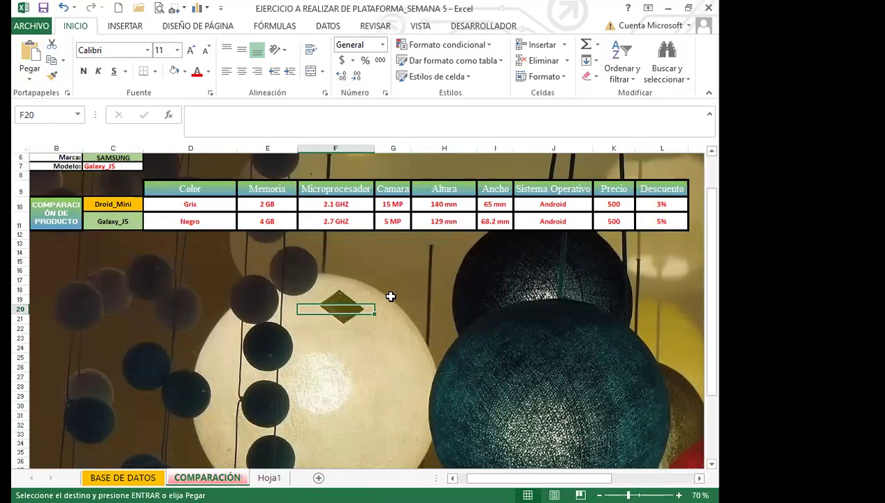
click(346, 300)
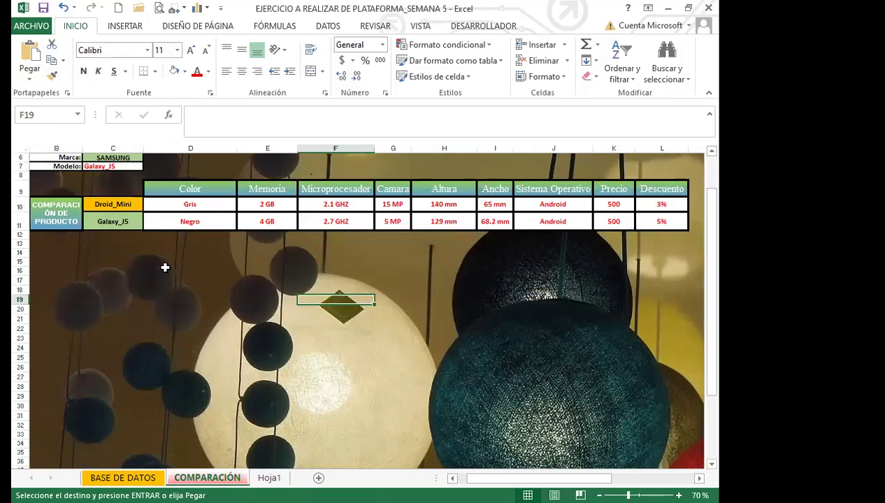
click(157, 272)
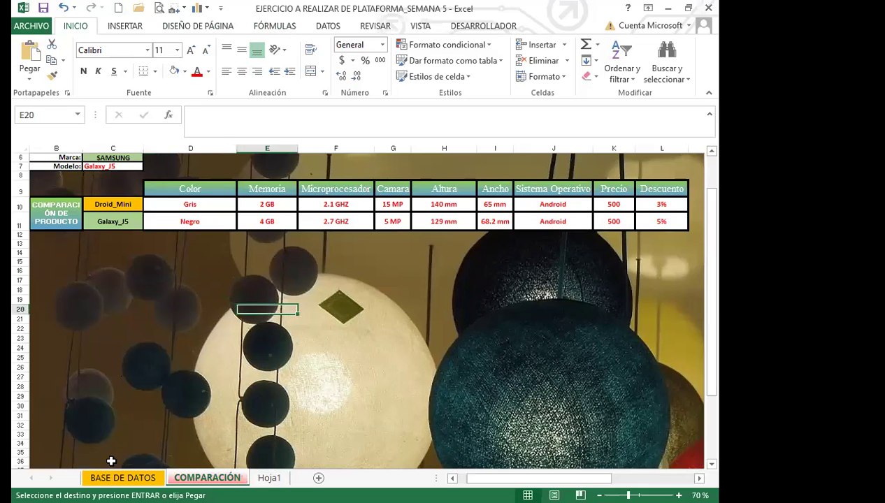
click(123, 478)
click(167, 415)
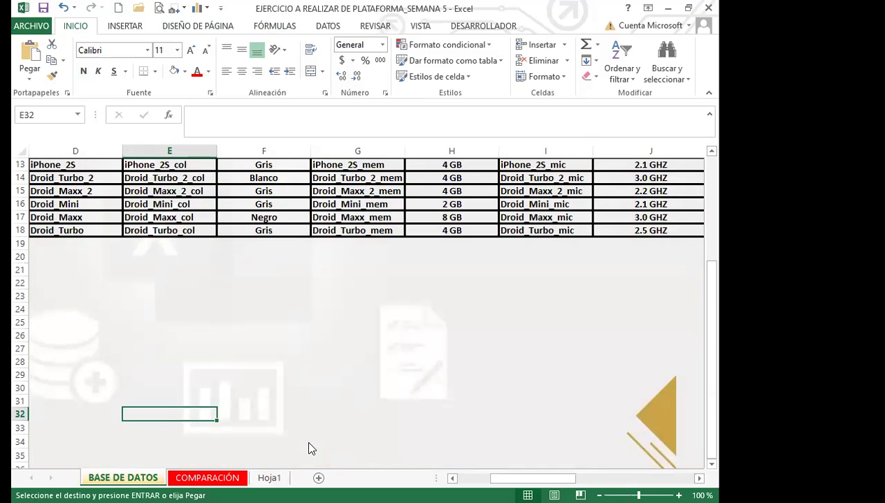
click(183, 29)
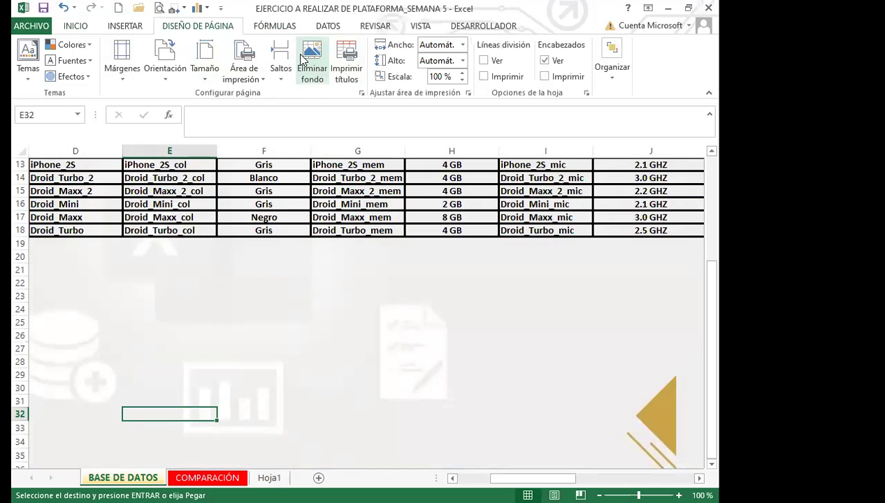
click(280, 320)
drag(280, 318, 281, 320)
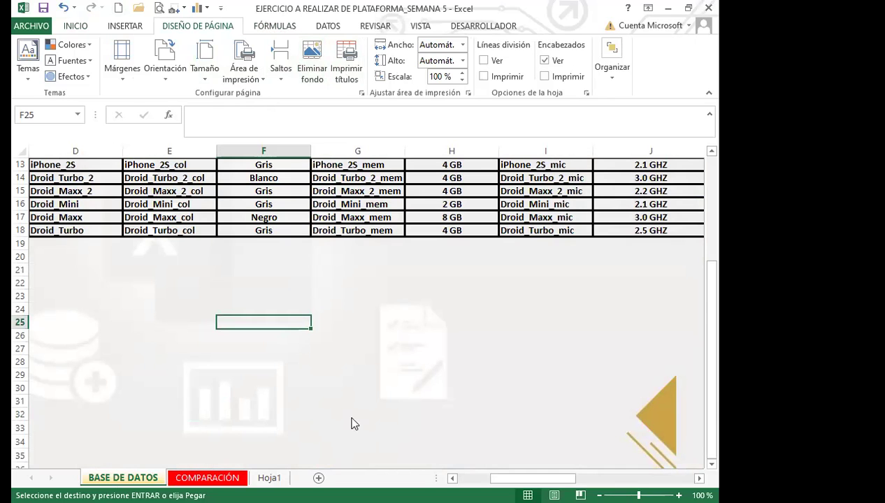
Step: Hide the gridlines on the Hoja1 sheet
click(270, 478)
click(274, 404)
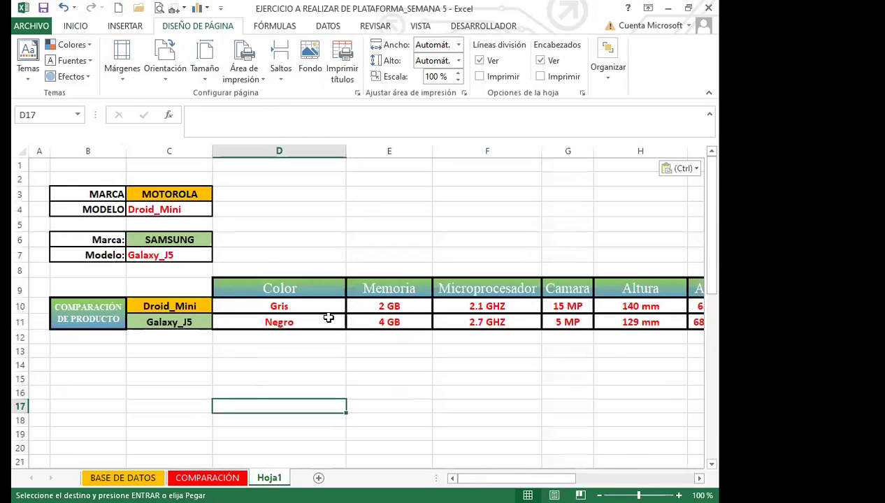
click(420, 25)
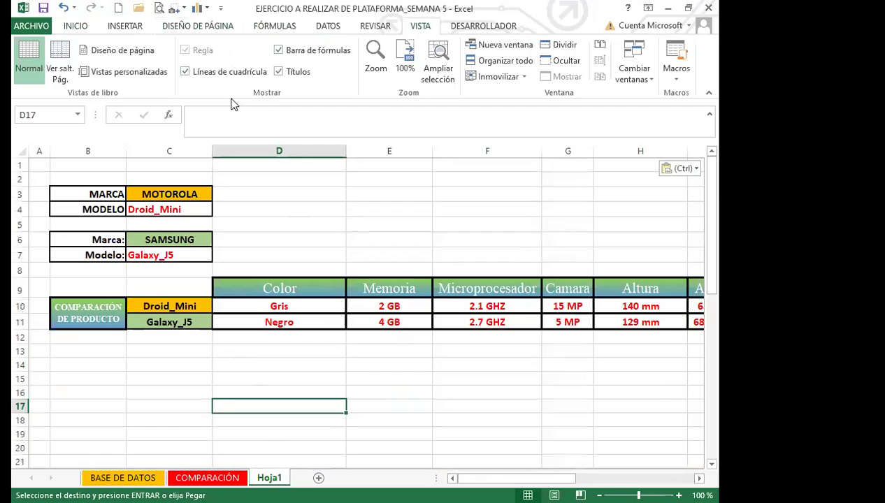
click(185, 72)
click(257, 205)
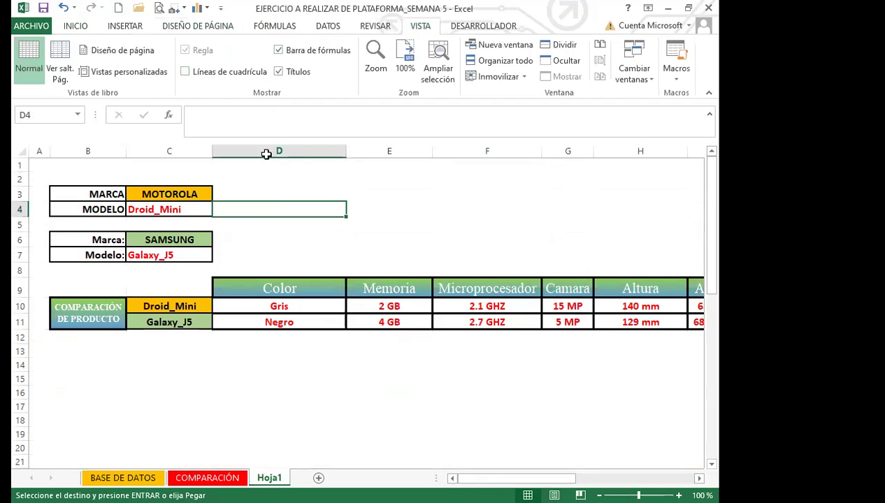
Step: Start adding a background image from a local file to the Hoja1 sheet and browse to Disco local (C:)
click(198, 26)
click(308, 69)
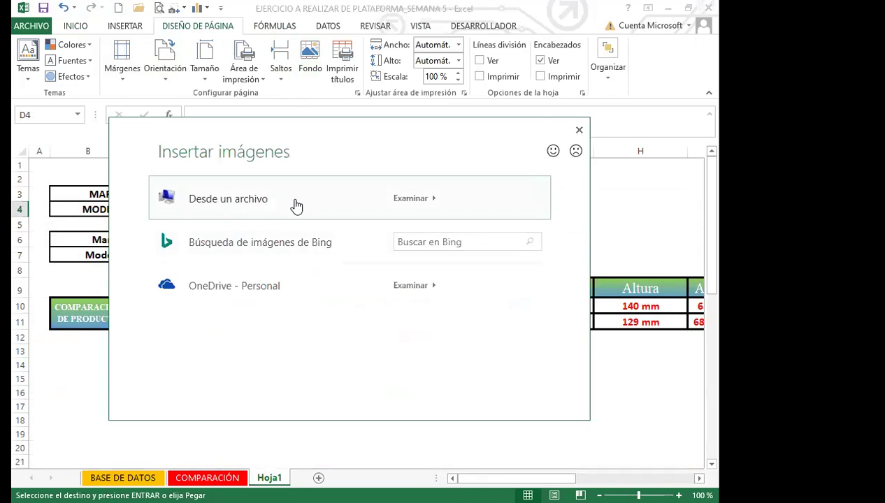
click(249, 202)
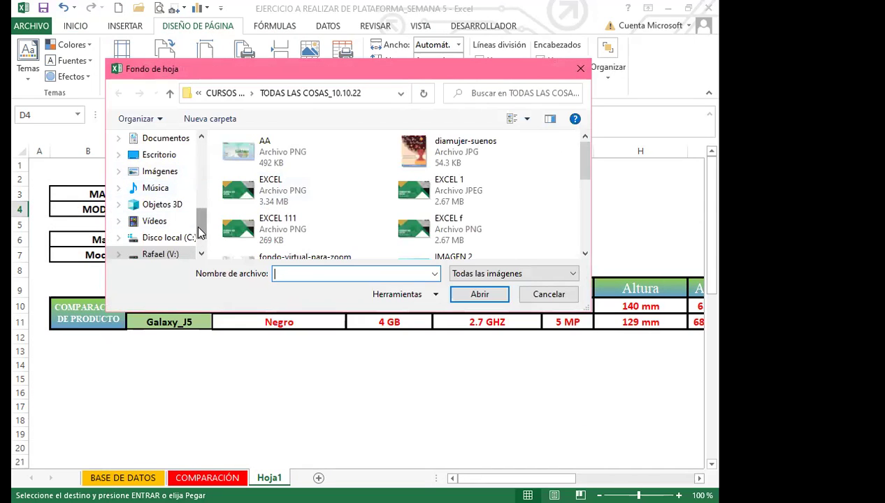
click(172, 239)
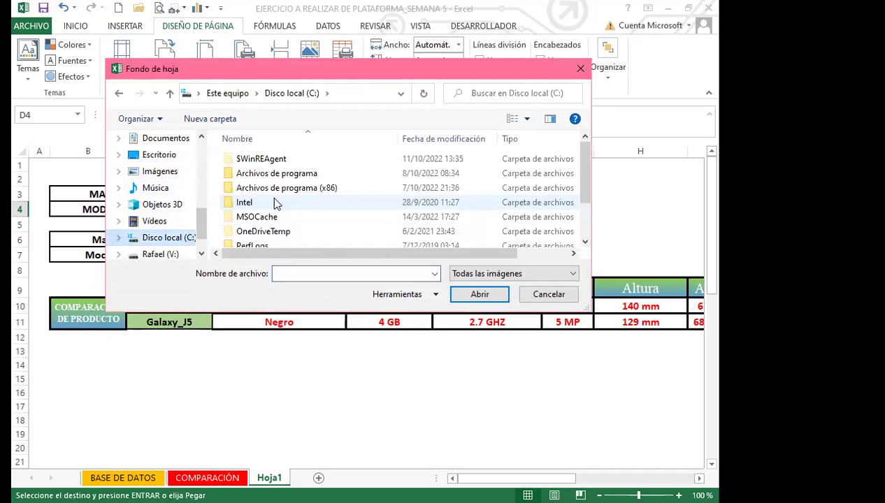
click(294, 176)
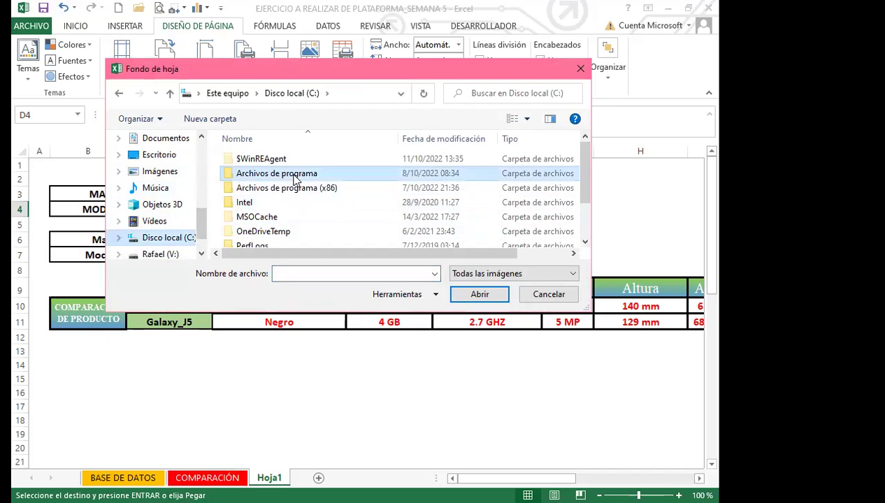
double_click(295, 178)
scroll(270, 218, down, 4)
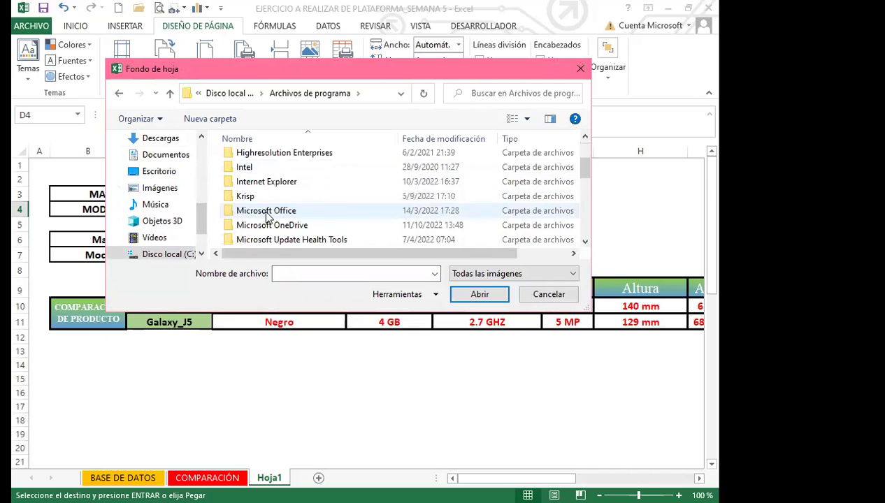
scroll(274, 218, up, 2)
double_click(273, 199)
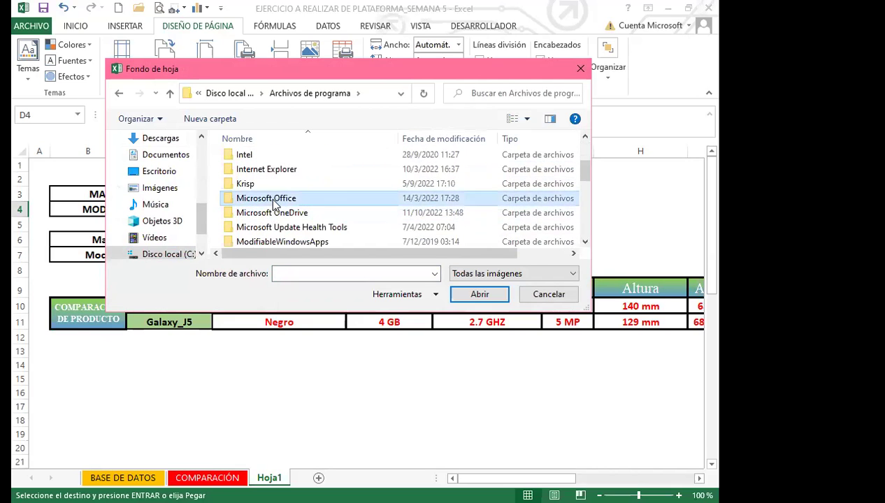
click(119, 93)
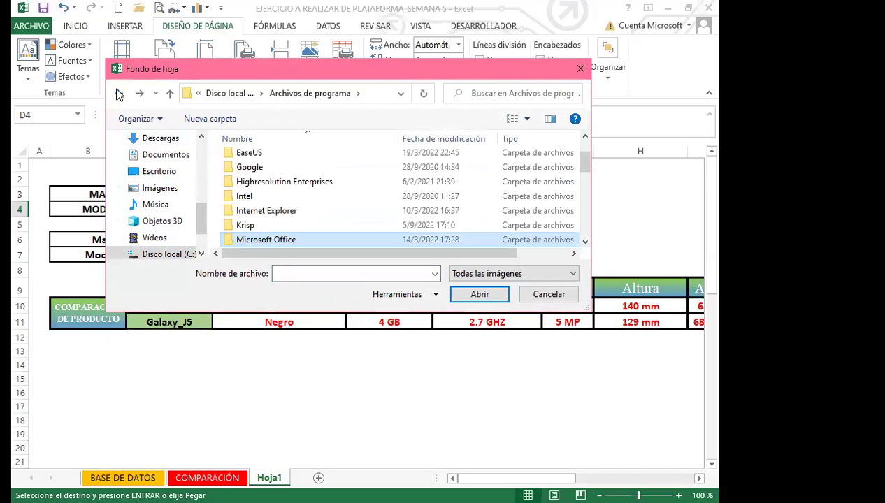
click(119, 93)
Step: Browse to the PUB60COR folder through Archivos de programa (x86), Microsoft Office and CLIPART
double_click(287, 189)
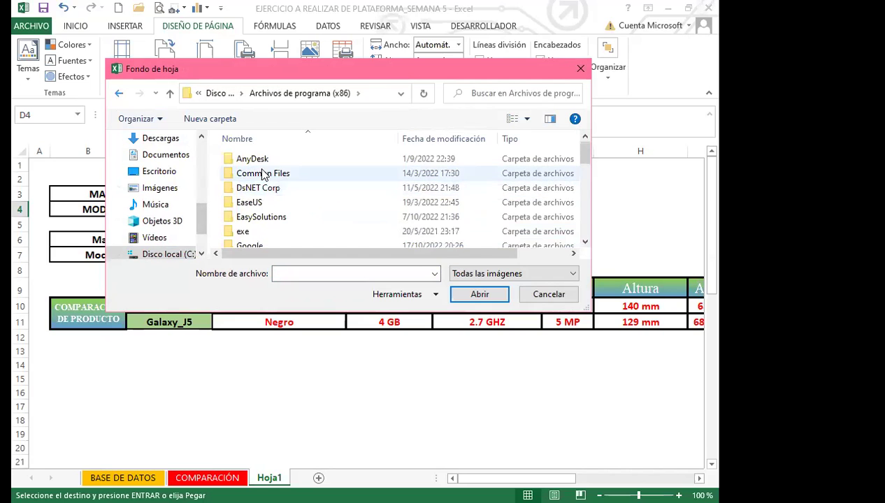
scroll(260, 205, down, 2)
scroll(265, 207, down, 2)
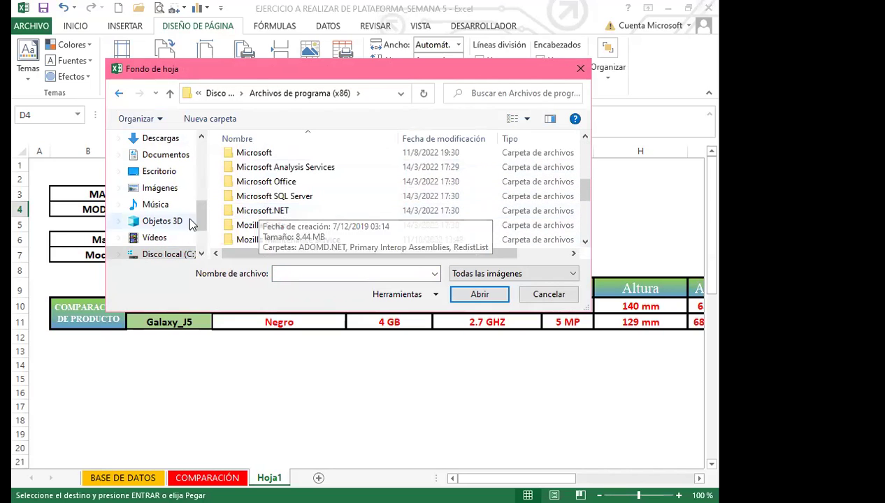
double_click(270, 182)
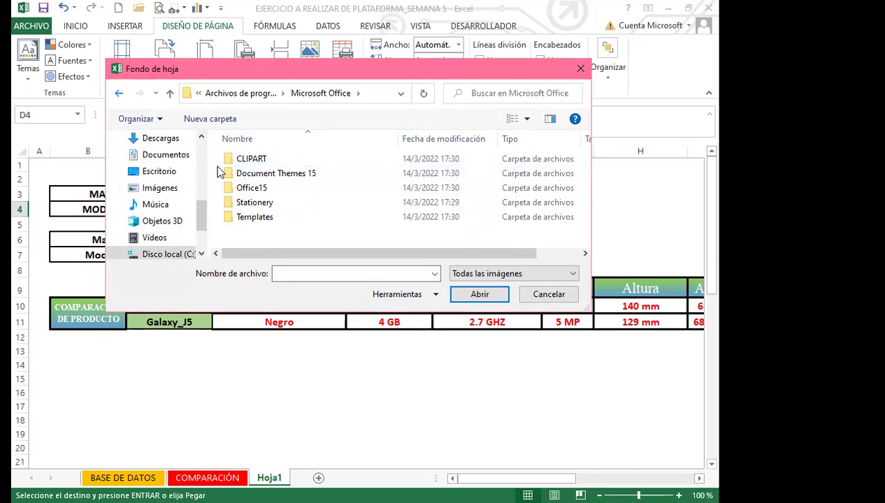
double_click(254, 162)
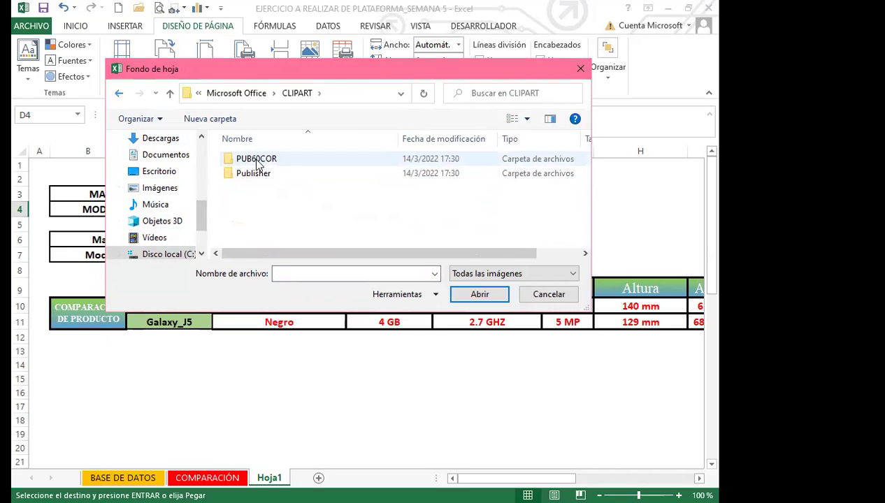
click(266, 163)
double_click(265, 162)
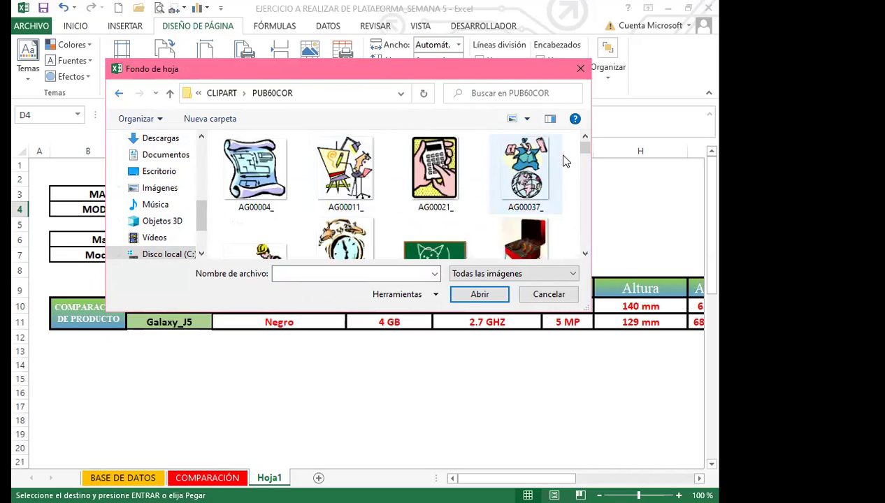
Step: Set the J0341455 tree-star image as the background of the Hoja1 sheet
drag(586, 148, 584, 205)
scroll(442, 203, down, 6)
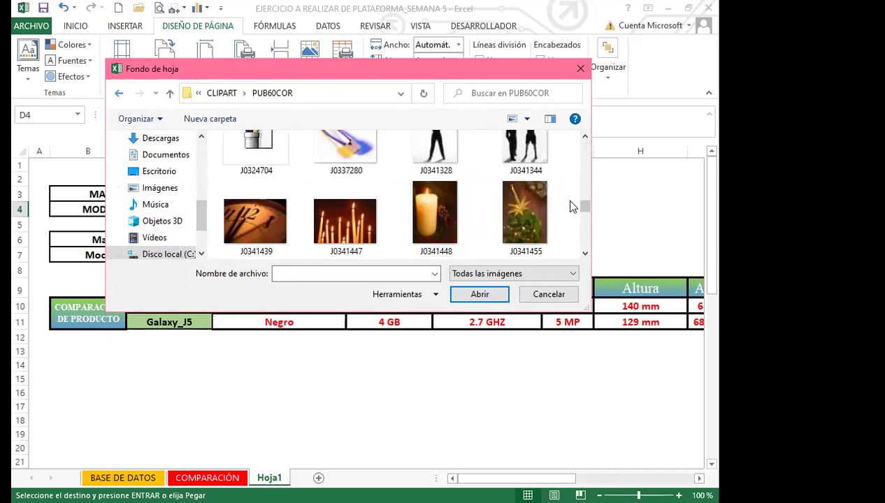
scroll(340, 224, up, 2)
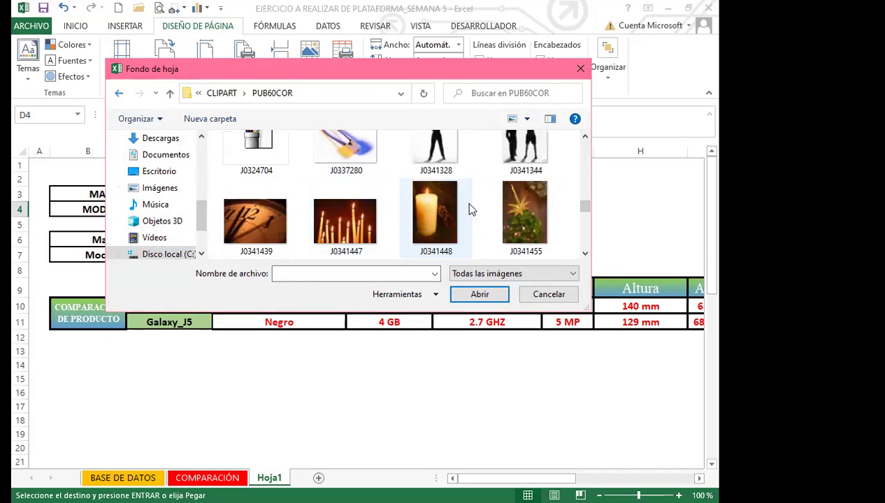
click(524, 213)
click(473, 296)
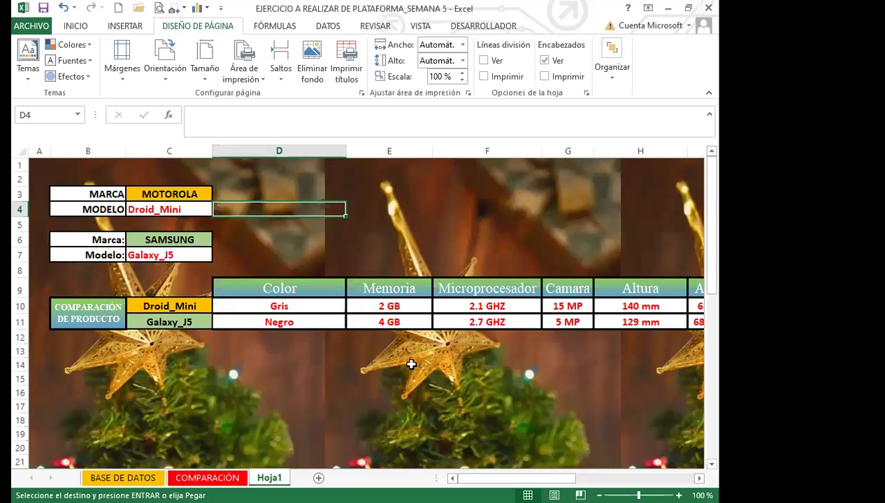
Step: Examine how the star background repeats across Hoja1 and compare it with the COMPARACIÓN sheet
scroll(329, 368, down, 6)
scroll(400, 357, up, 6)
click(404, 405)
drag(404, 404, 400, 238)
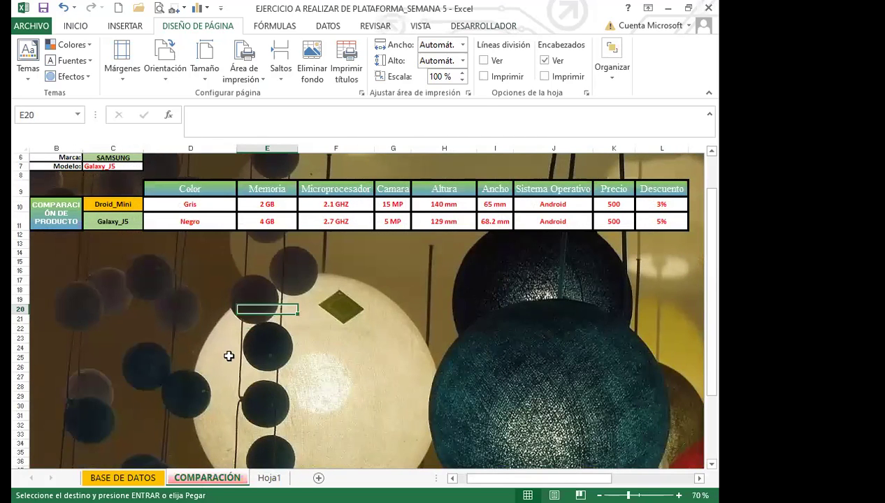
click(328, 359)
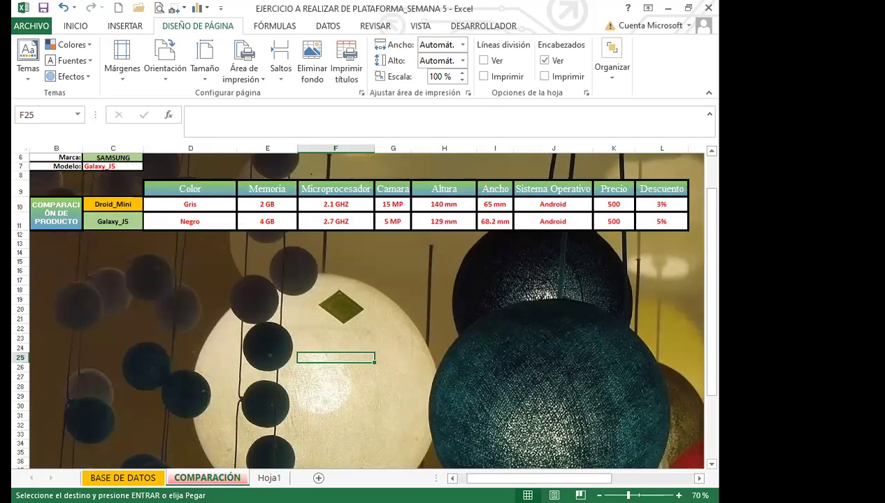
Step: Create a copy of the COMPARACIÓN sheet at the end of the same workbook
right_click(211, 479)
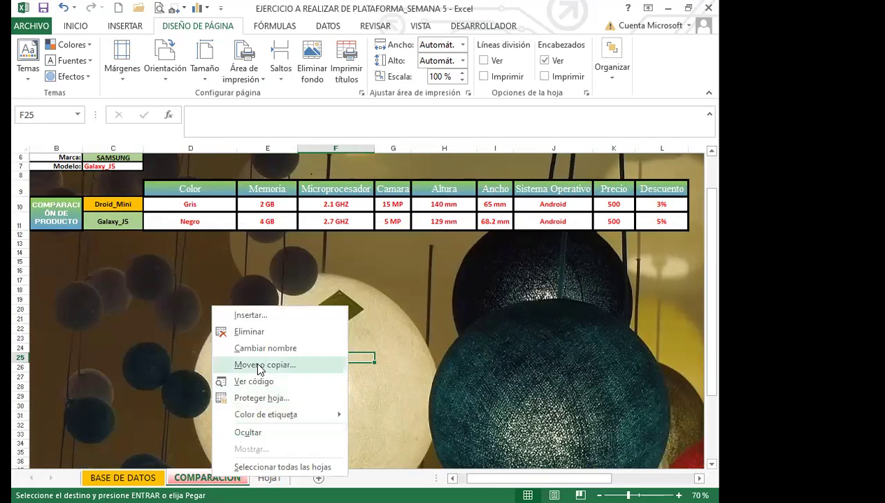
key(Return)
click(359, 312)
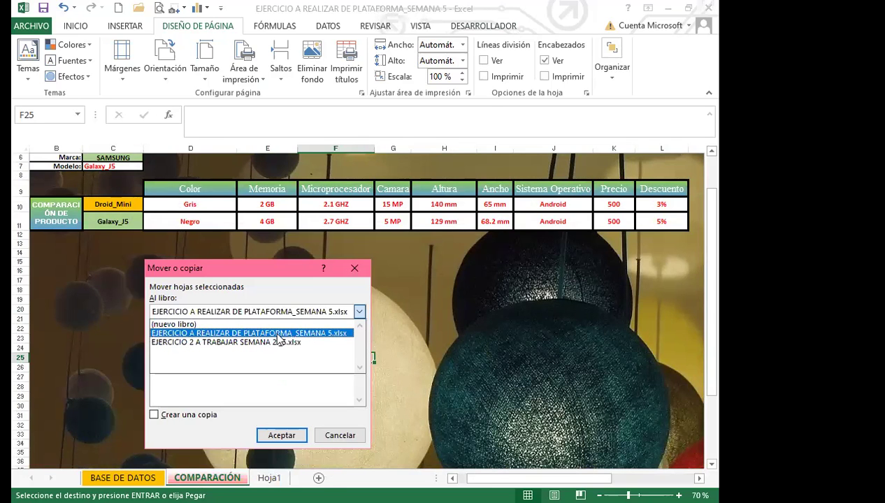
click(278, 335)
click(169, 367)
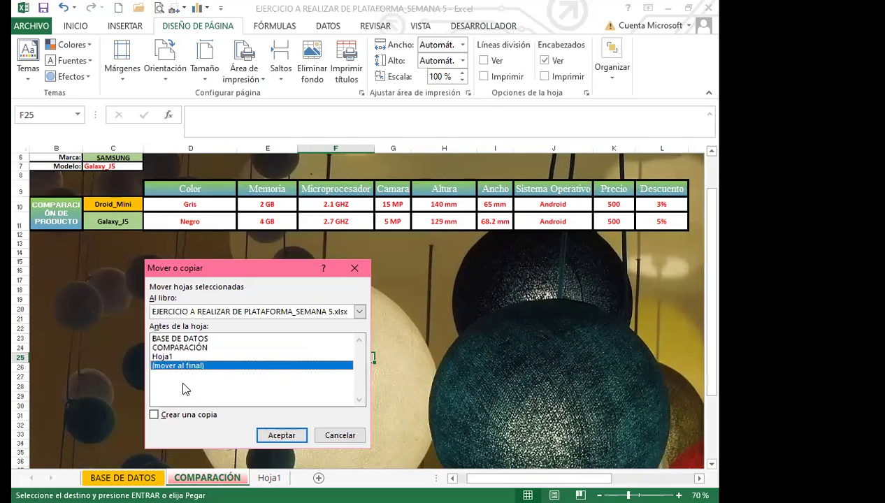
click(154, 415)
click(282, 435)
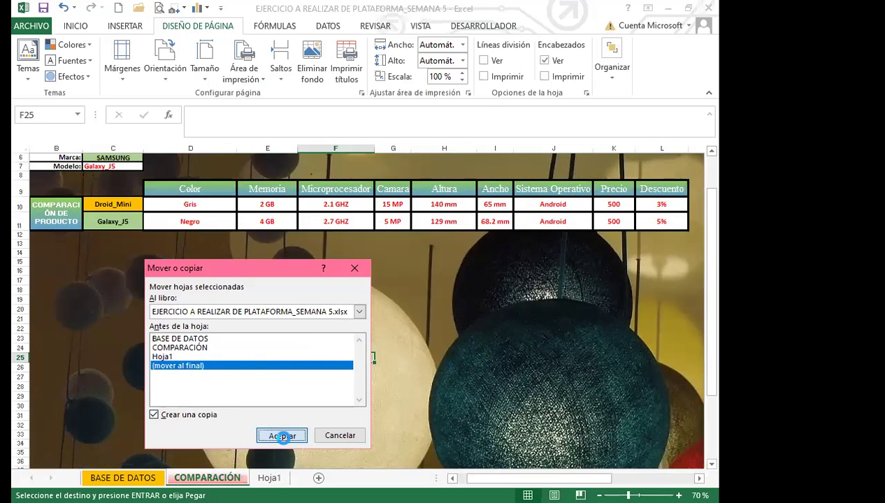
click(378, 396)
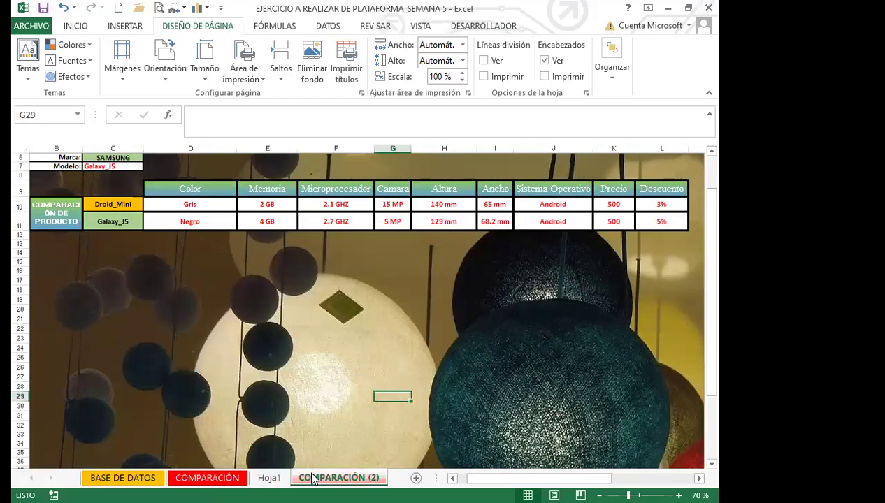
drag(314, 373, 315, 367)
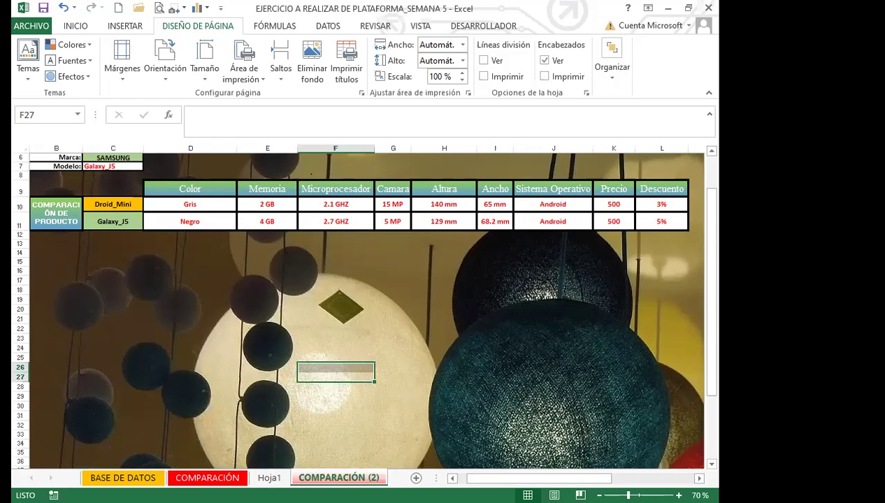
Step: Compare the original COMPARACIÓN sheet with its copy, including the background image
click(207, 479)
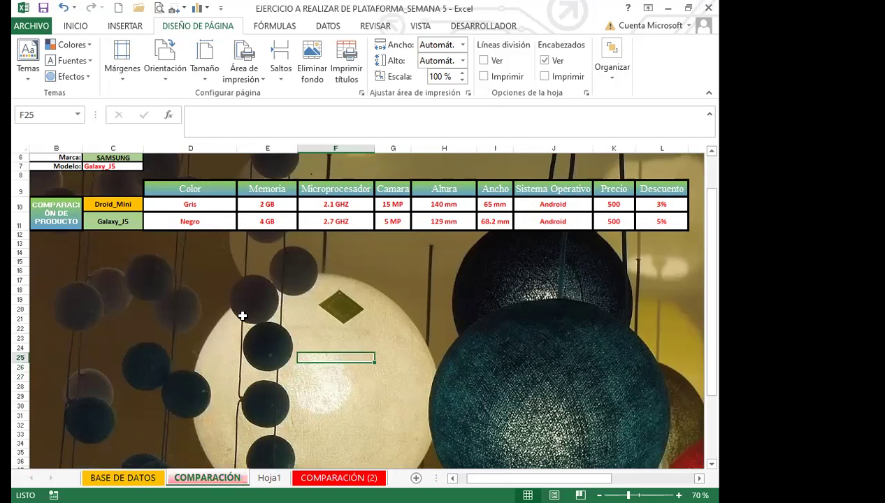
click(339, 479)
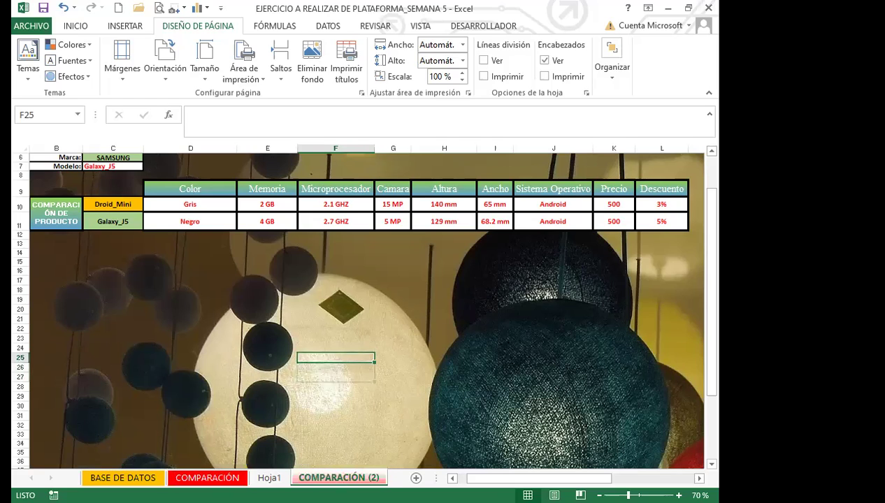
click(403, 358)
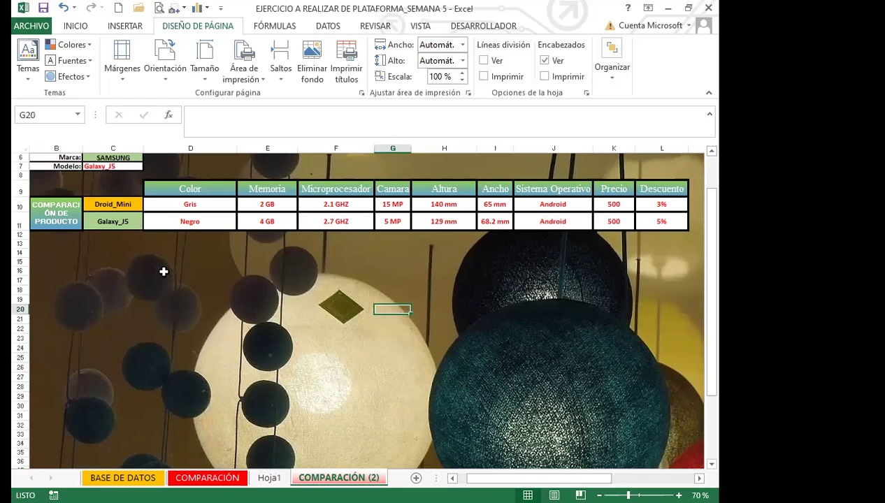
click(220, 327)
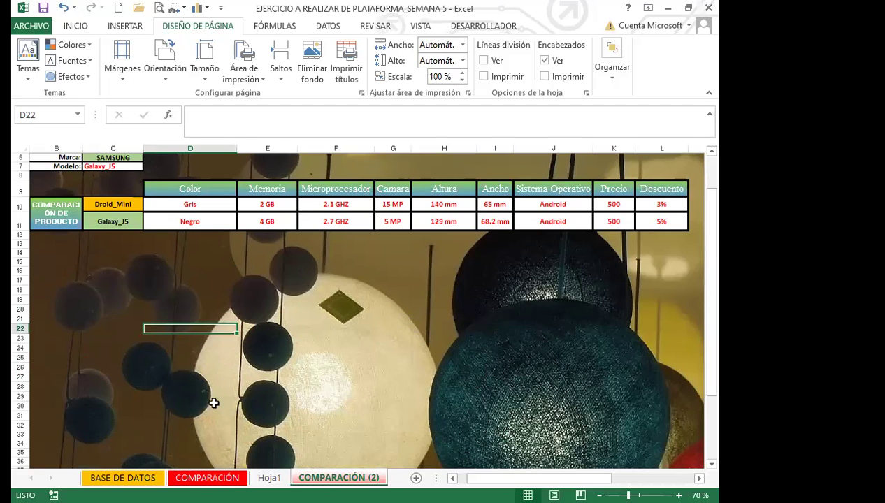
Step: Group all the sheets of the workbook and ungroup them again on the COMPARACIÓN (2) sheet
right_click(148, 478)
click(174, 476)
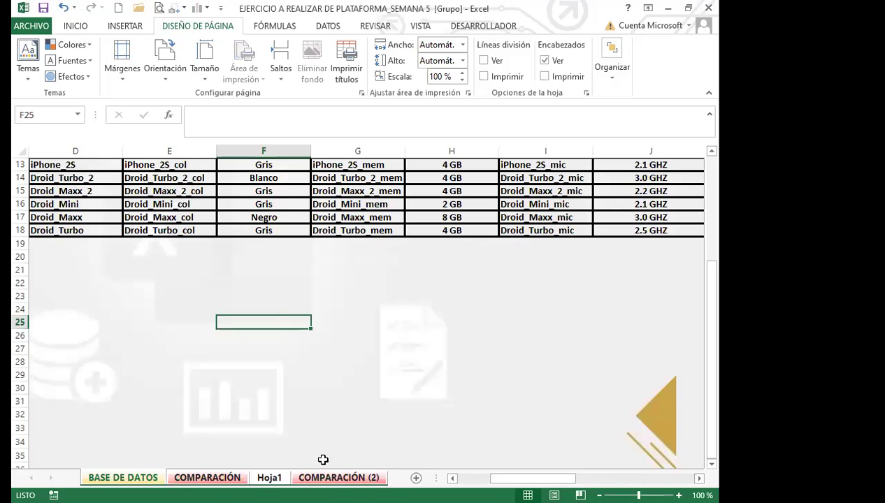
click(334, 478)
click(354, 409)
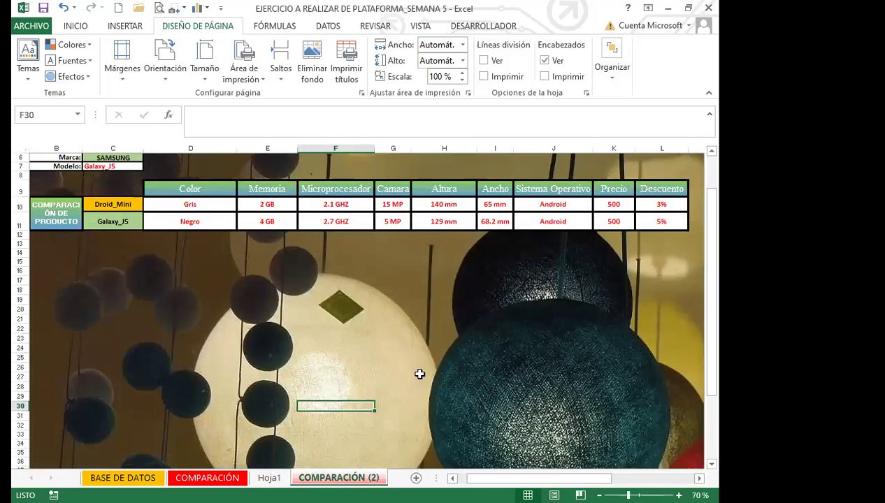
Step: Review the finished backgrounds on the COMPARACIÓN (2), COMPARACIÓN and BASE DE DATOS sheets
click(434, 308)
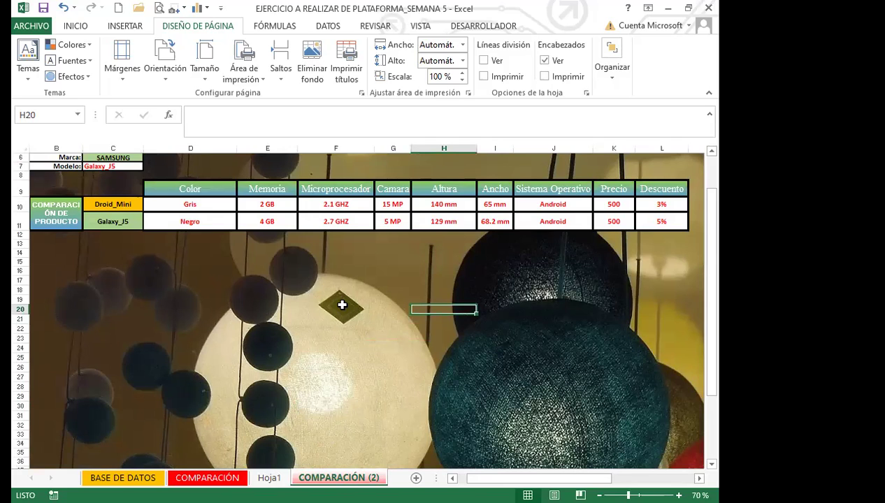
click(369, 337)
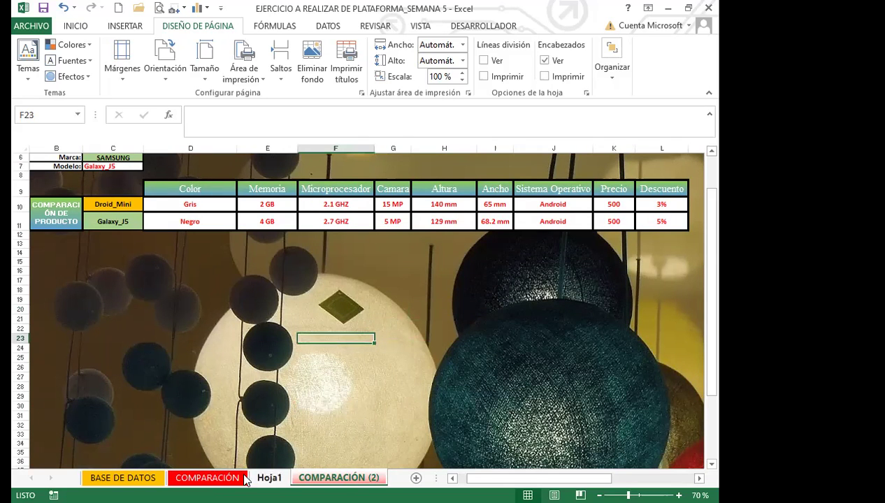
click(207, 478)
click(124, 478)
click(237, 401)
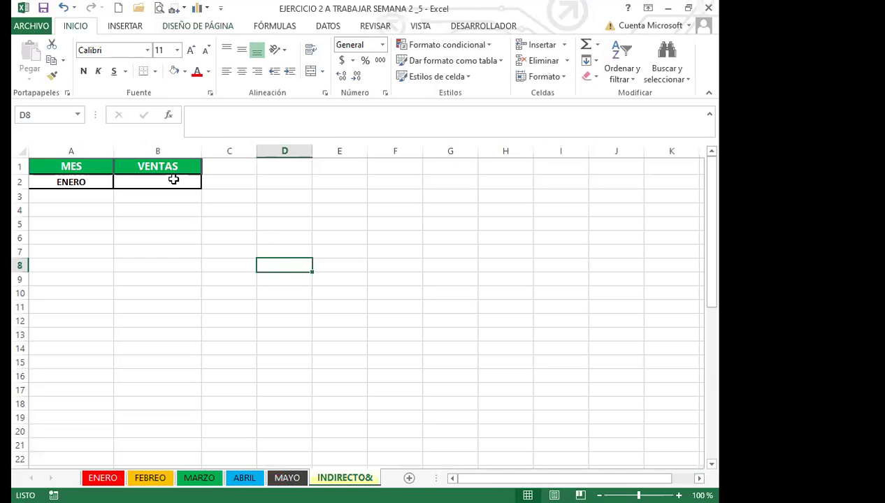
Step: Check the defined names in the EJERCICIO 2 A TRABAJAR SEMANA 2 _5 workbook and open its ENERO sheet
click(173, 180)
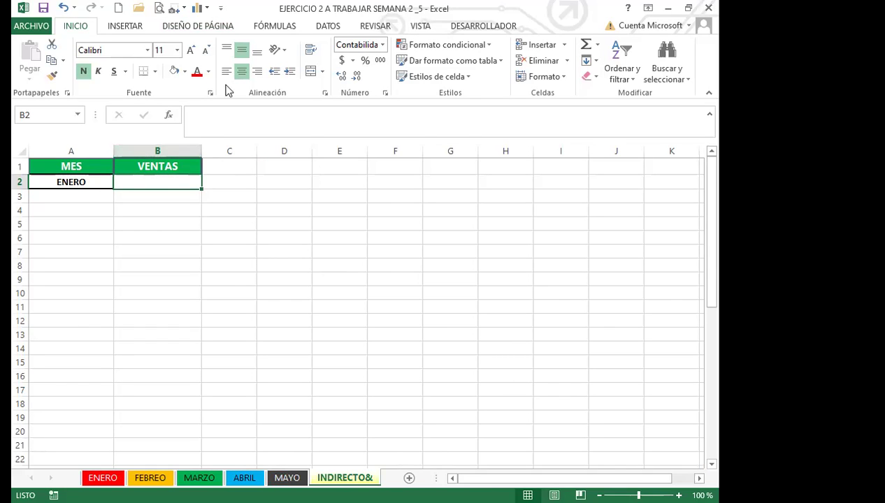
click(266, 26)
click(243, 56)
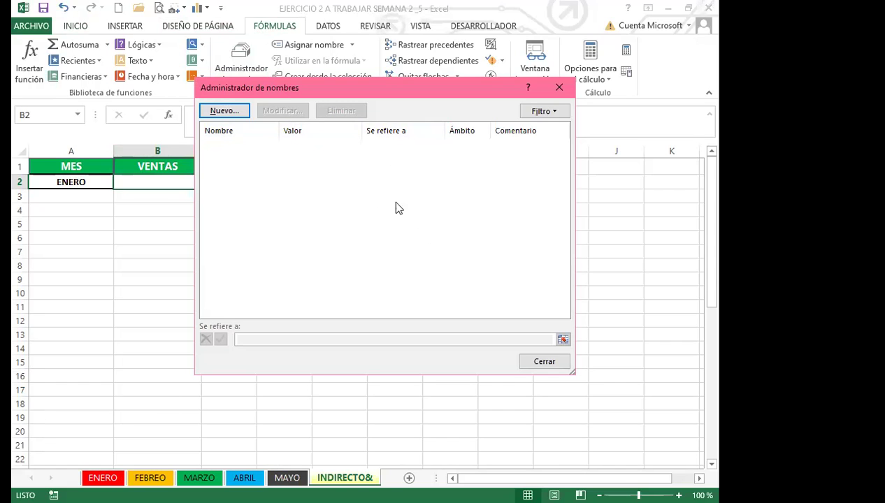
click(560, 87)
click(105, 479)
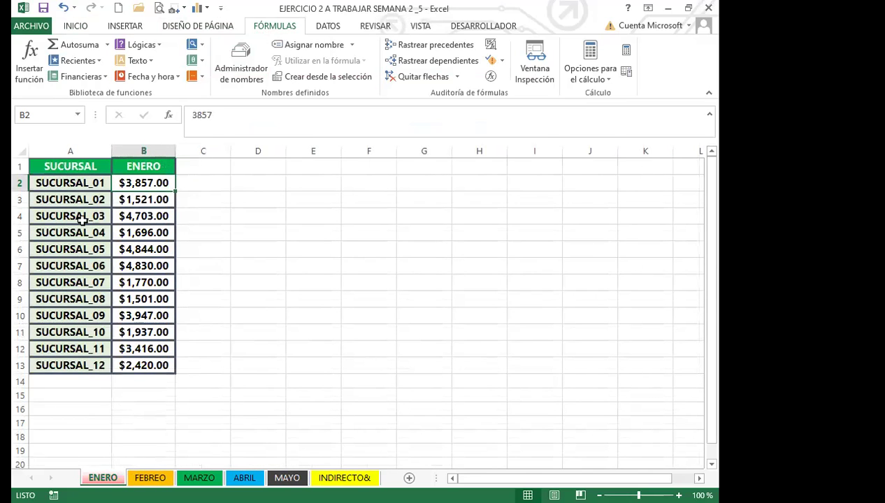
Step: Review the branch sales tables on the ENERO, FEBREO, MARZO, ABRIL and MAYO sheets
drag(159, 184, 139, 366)
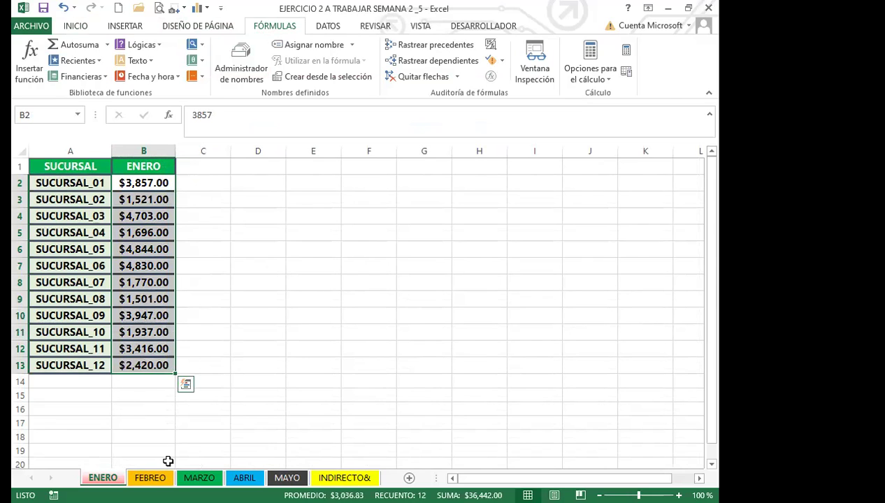
key(ctrl+Page_Down)
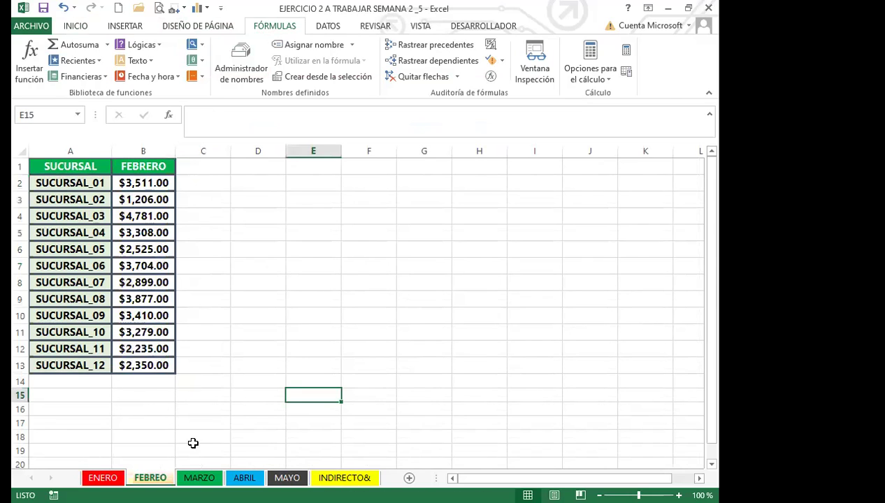
key(ctrl+Page_Down)
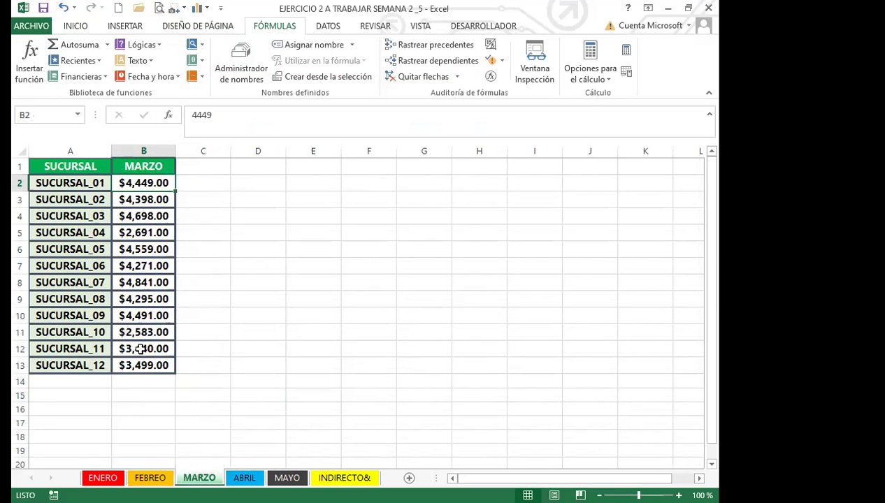
click(244, 477)
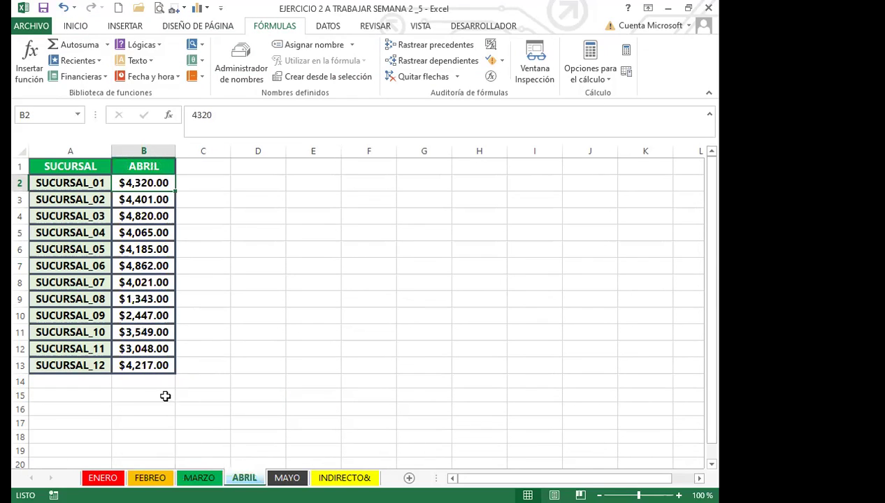
key(ctrl+Page_Down)
click(161, 286)
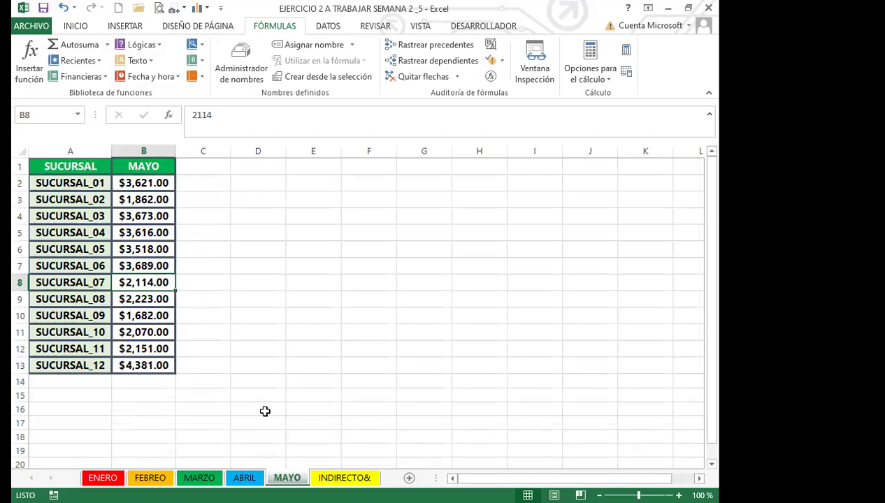
Step: Inspect the month choices offered by the drop-down list in cell A2 of the INDIRECTO& sheet
click(344, 478)
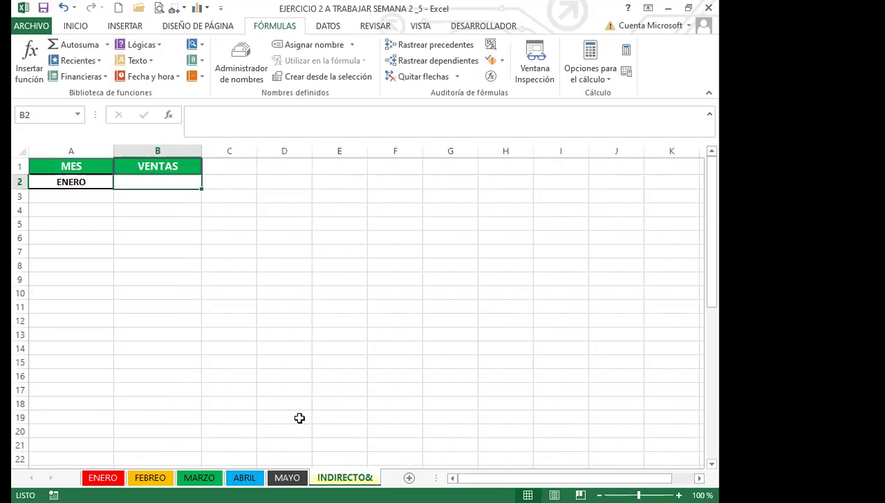
click(79, 183)
click(121, 183)
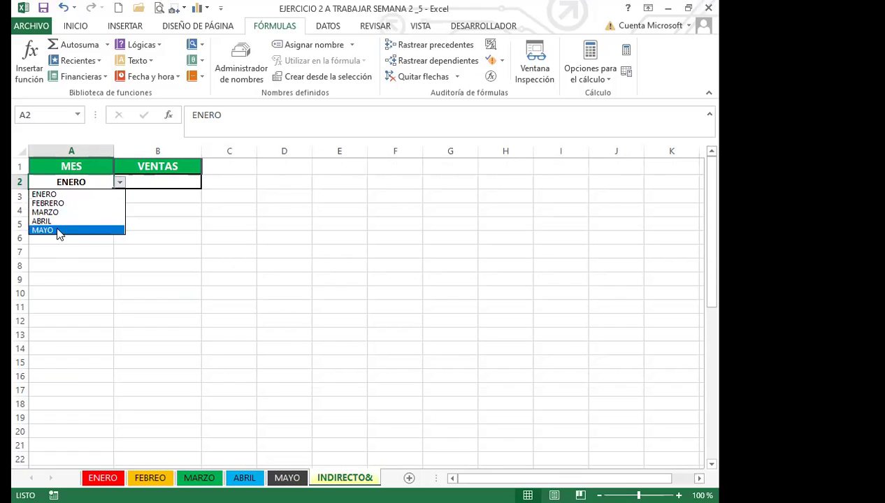
key(Escape)
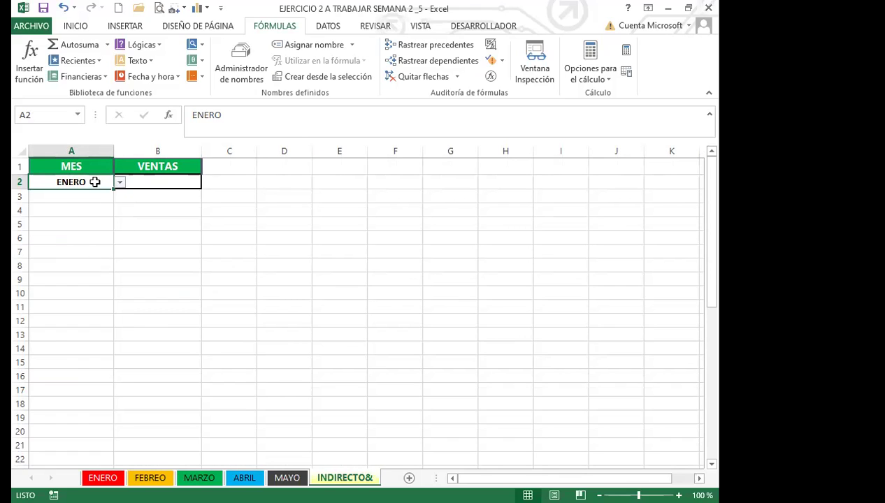
click(120, 181)
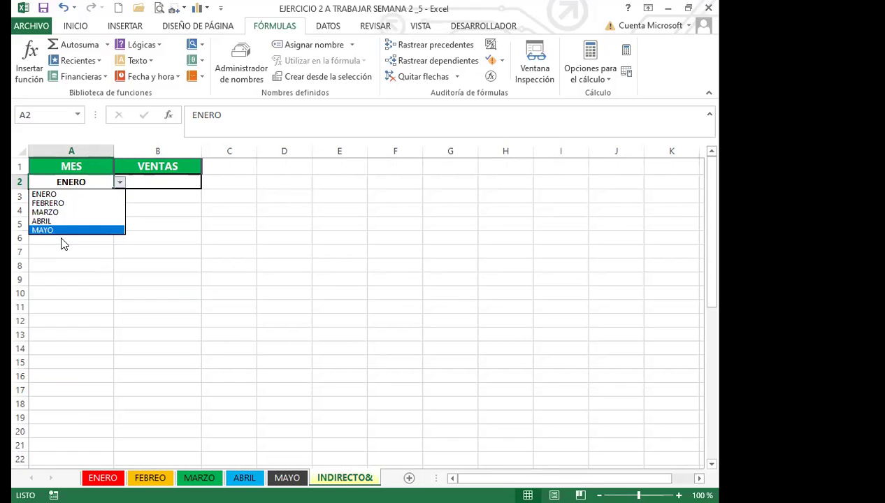
click(120, 183)
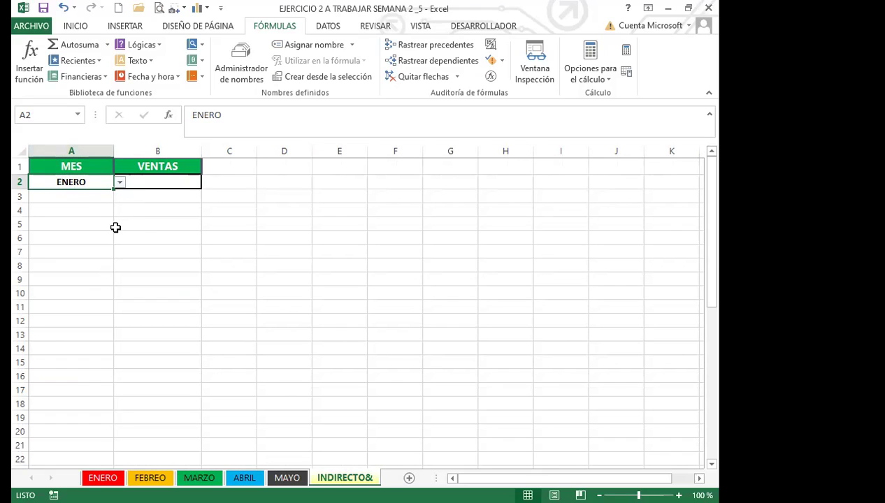
click(120, 183)
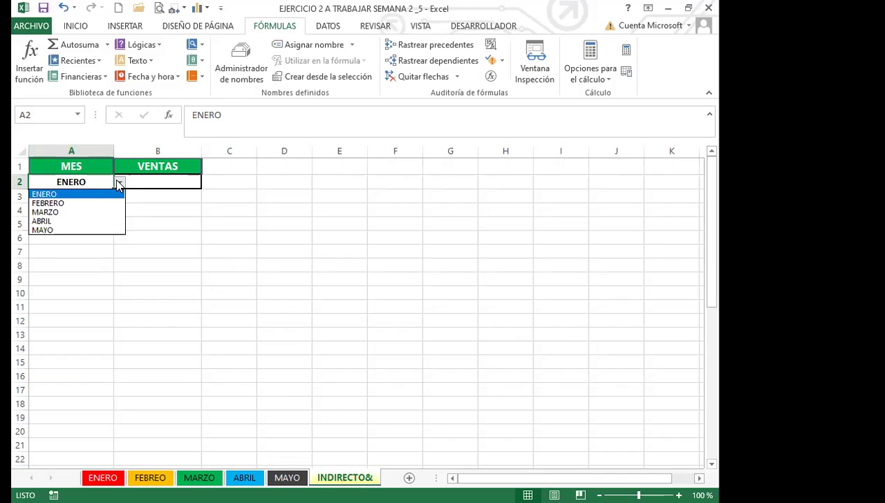
Step: Check the source list of months starting at cell A40, and choose ENERO again in cell A2
scroll(98, 329, down, 3)
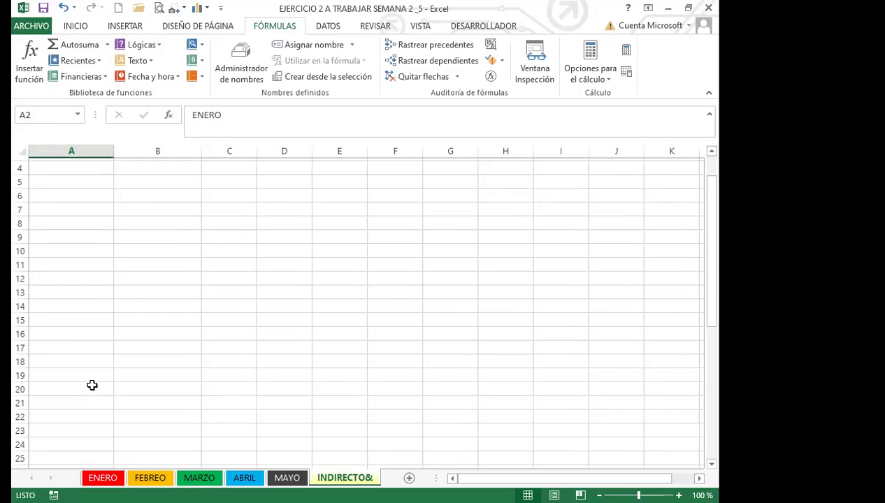
scroll(90, 415, down, 8)
drag(71, 290, 71, 354)
key(ctrl+z)
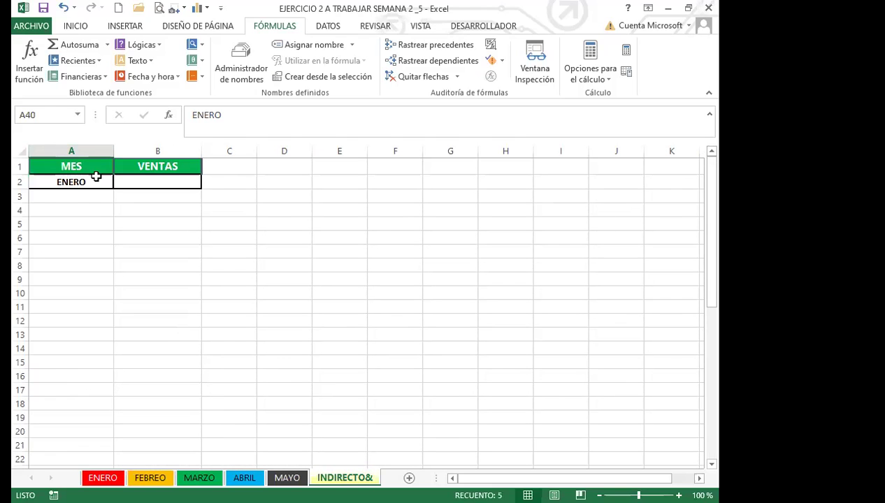
click(120, 183)
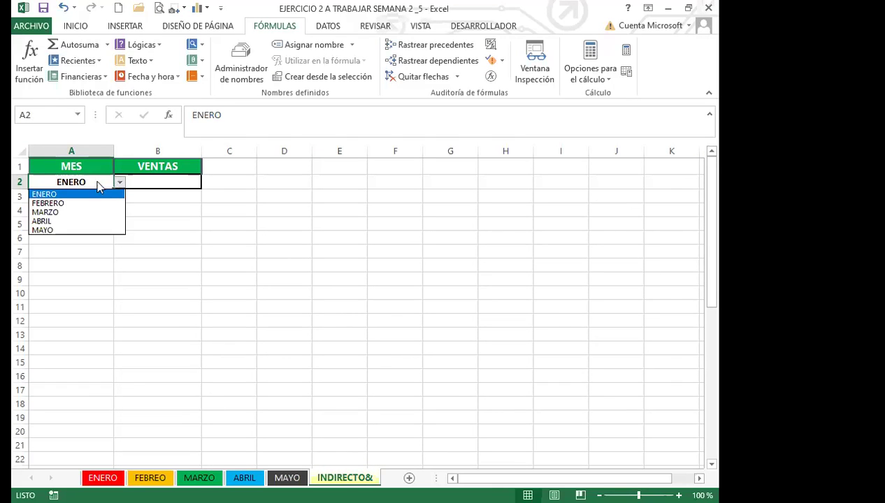
click(54, 194)
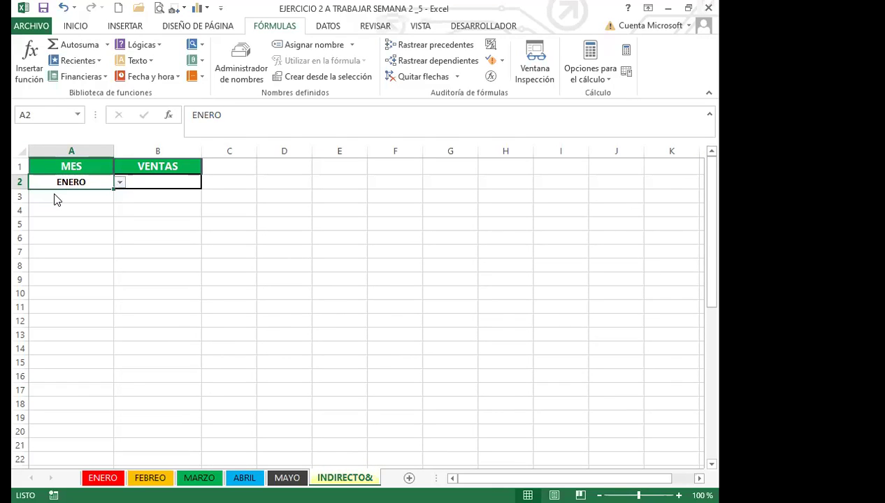
Step: Examine the sales range B2:B13 on the ENERO, FEBREO, MARZO and ABRIL sheets
click(175, 182)
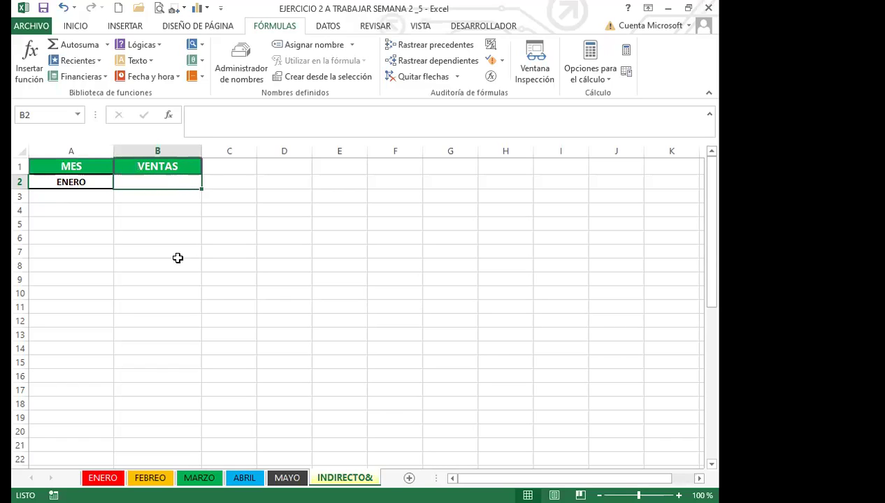
click(103, 478)
drag(148, 183, 124, 364)
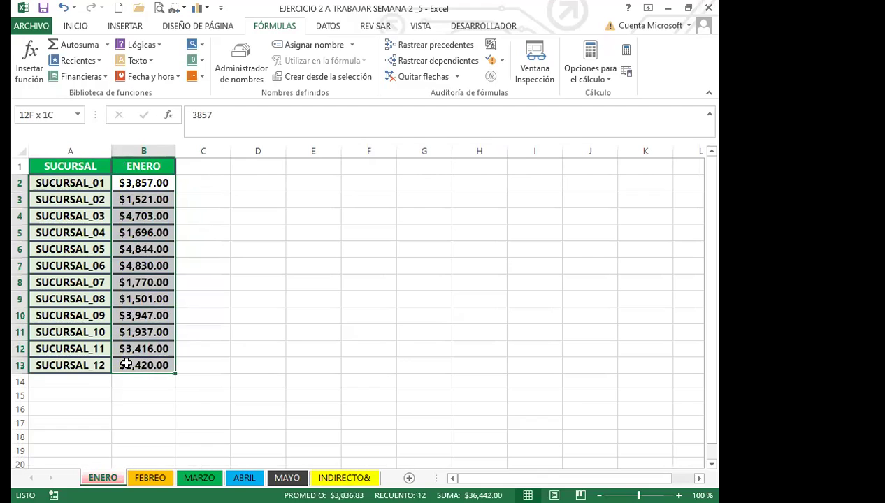
click(151, 478)
drag(158, 183, 146, 361)
click(200, 478)
drag(162, 181, 143, 366)
key(ctrl+Page_Down)
drag(158, 181, 147, 361)
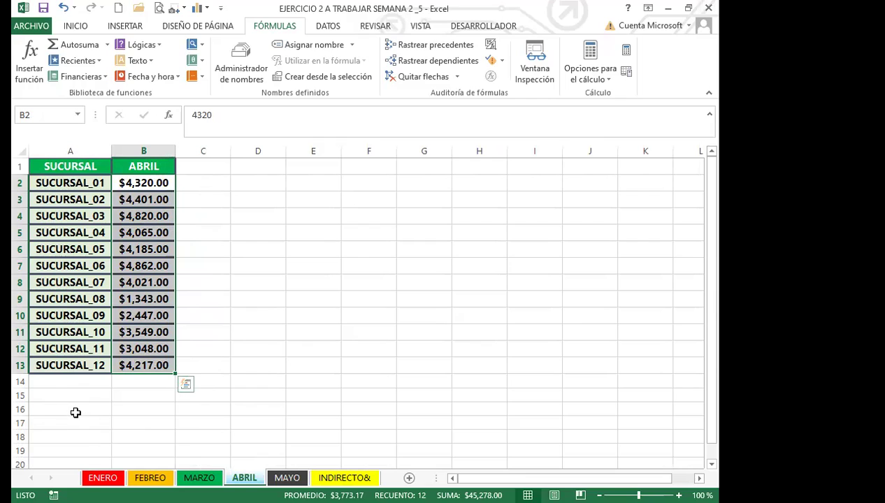
Step: Start a SUMA formula with a nested INDIRECTO function in the VENTAS cell B2 of the INDIRECTO& sheet
click(326, 477)
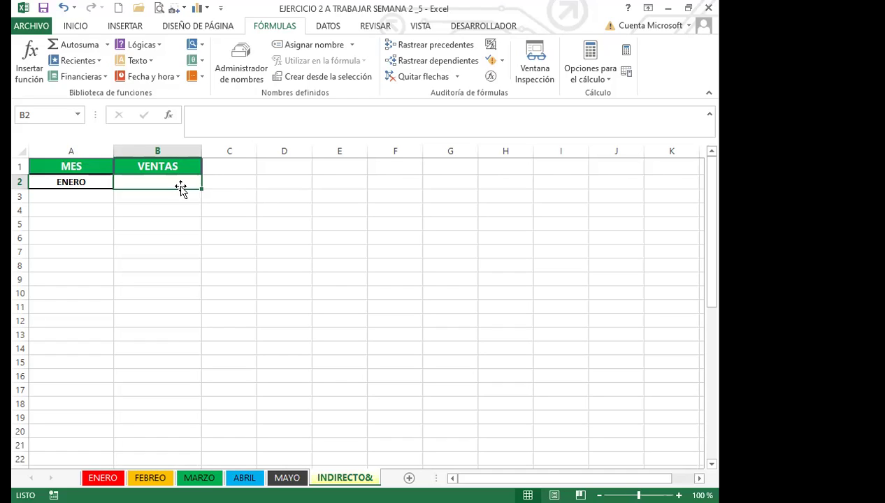
text(=)
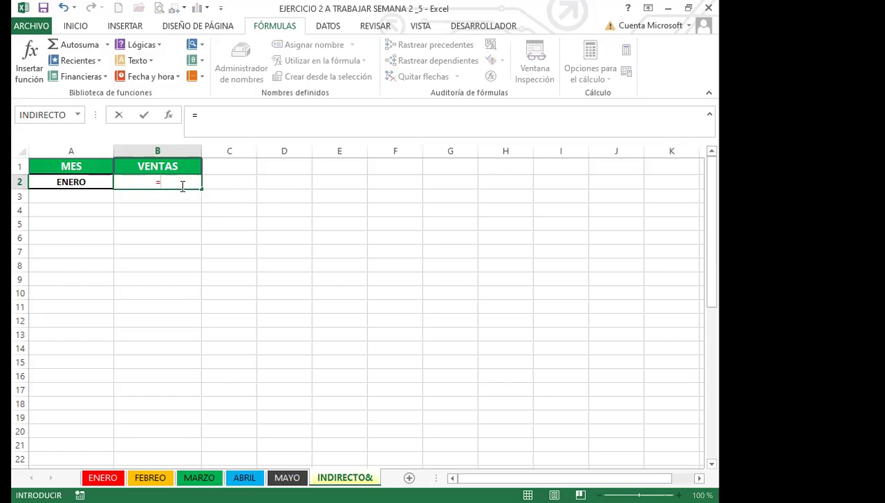
text(SU)
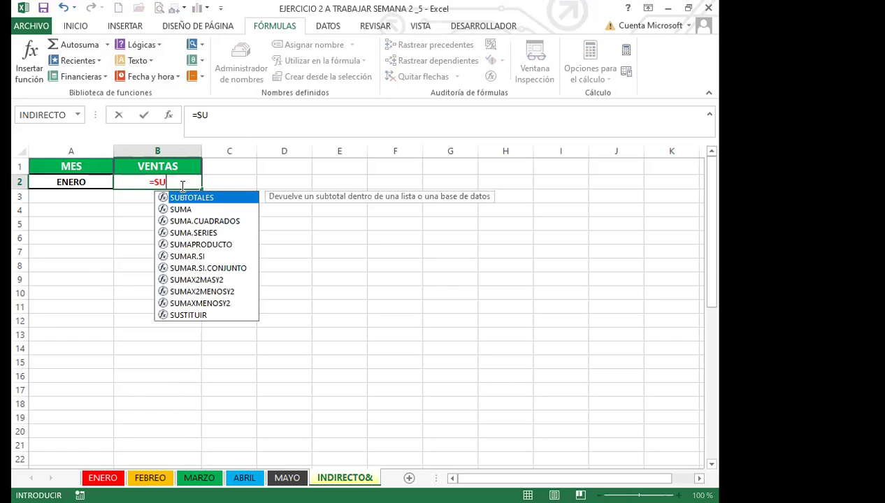
text(MA)
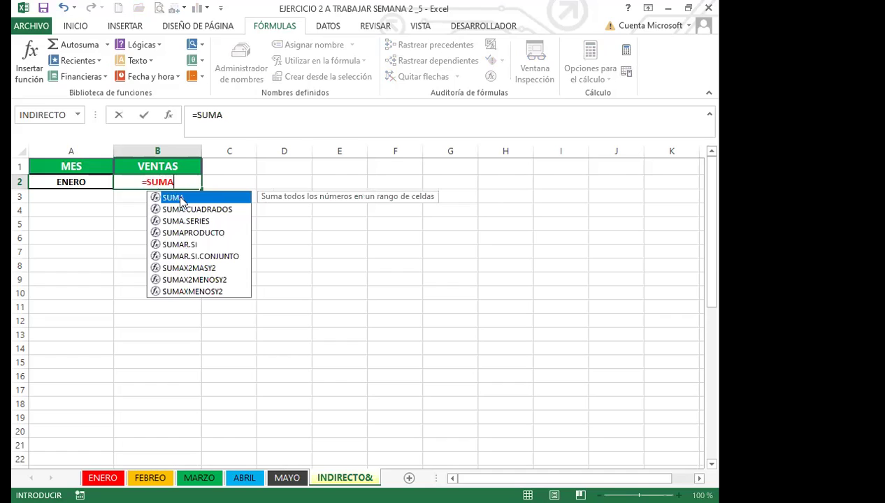
double_click(180, 201)
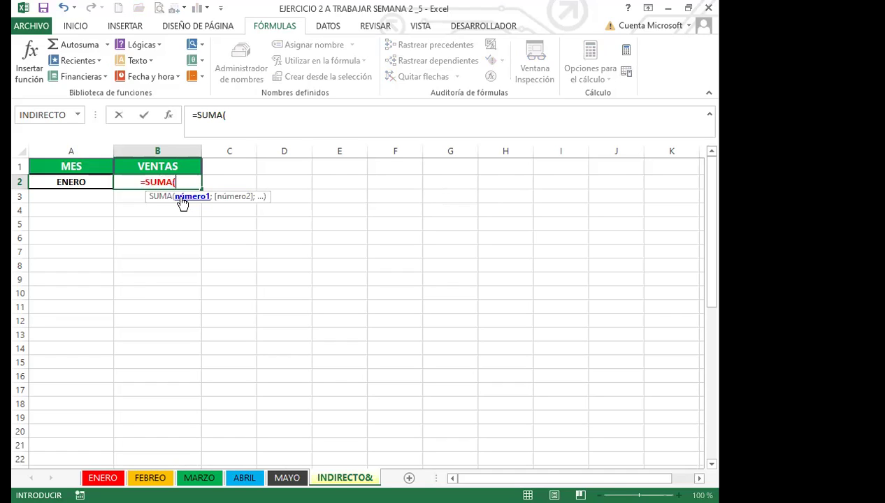
text(INDI)
click(196, 221)
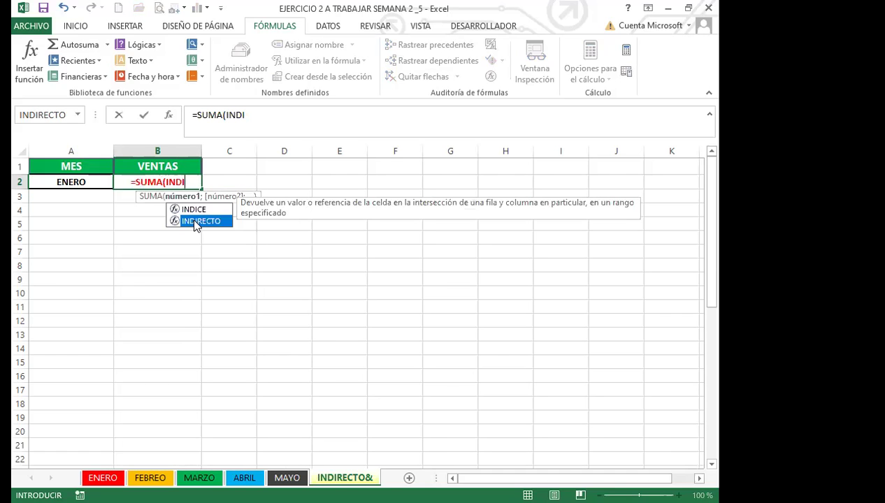
double_click(193, 220)
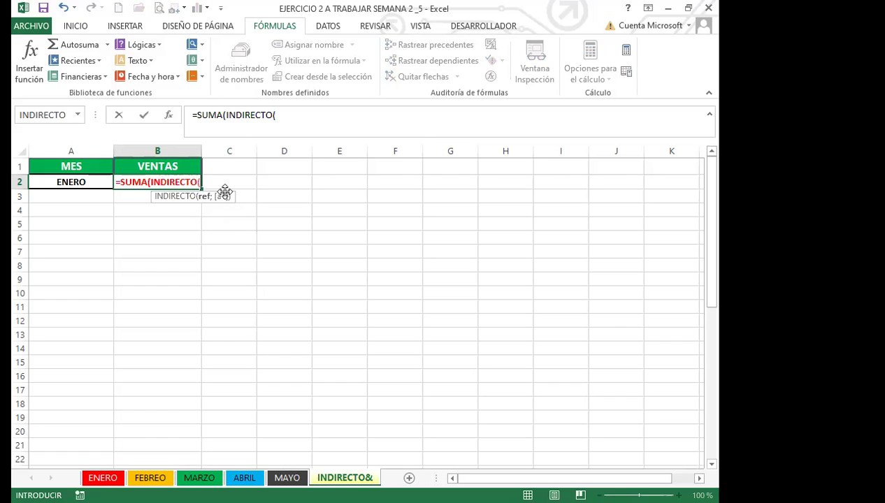
Step: Complete the formula in B2 as =SUMA(INDIRECTO(A2&"B:B")), joining the month cell to column B
click(79, 180)
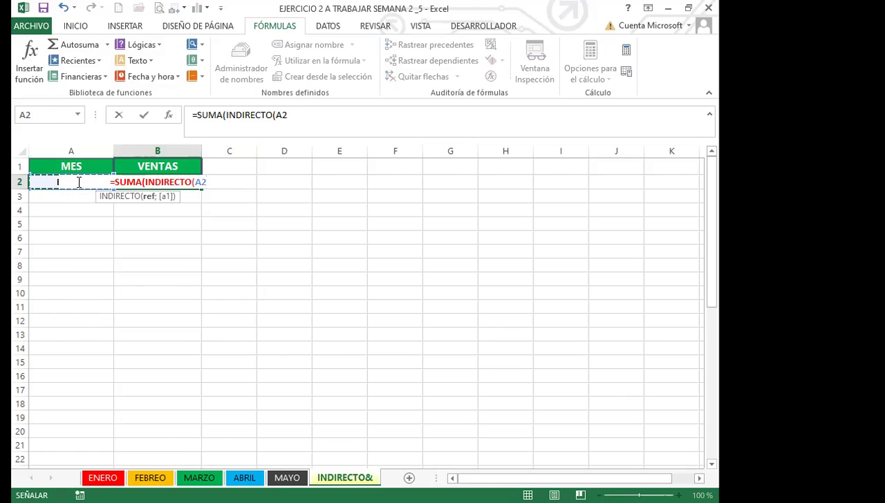
text(&)
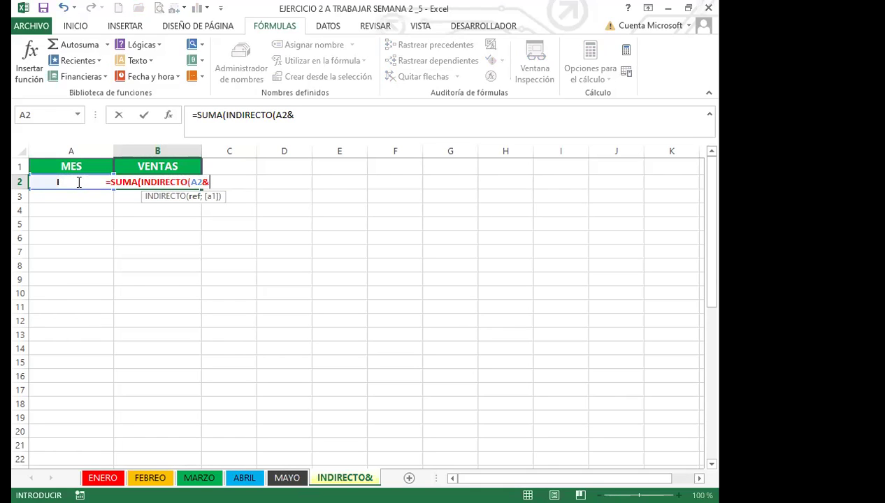
text("b)
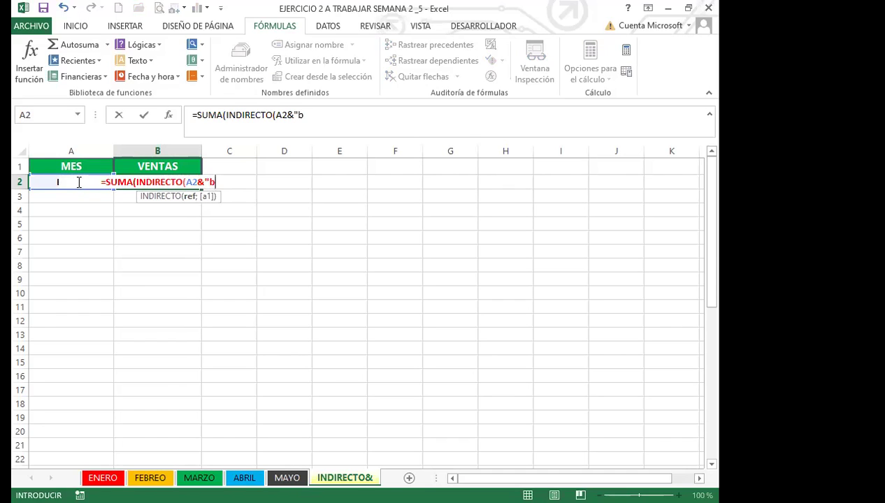
key(BackSpace)
text(b:)
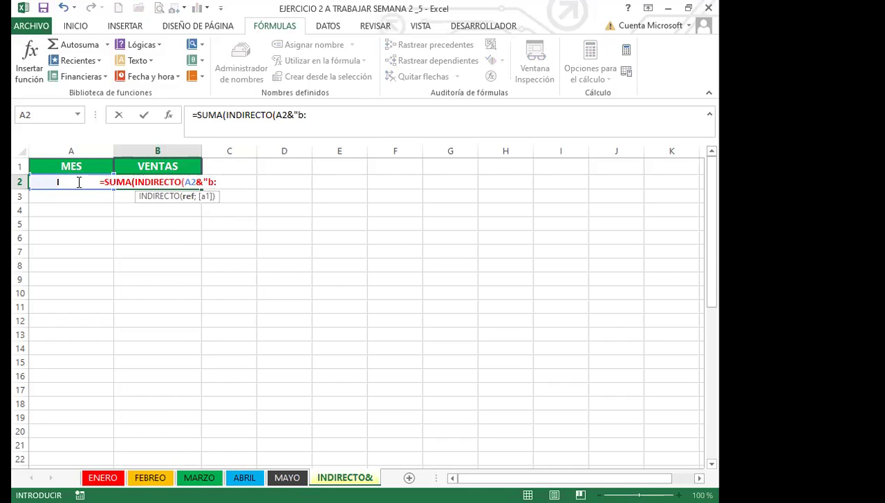
key(BackSpace)
key(BackSpace)
text(B:b)
key(BackSpace)
text(B)
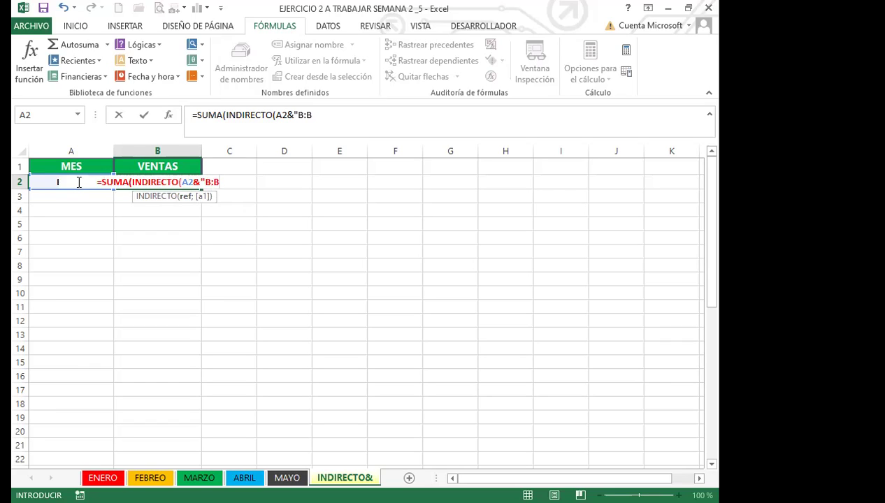
text(")
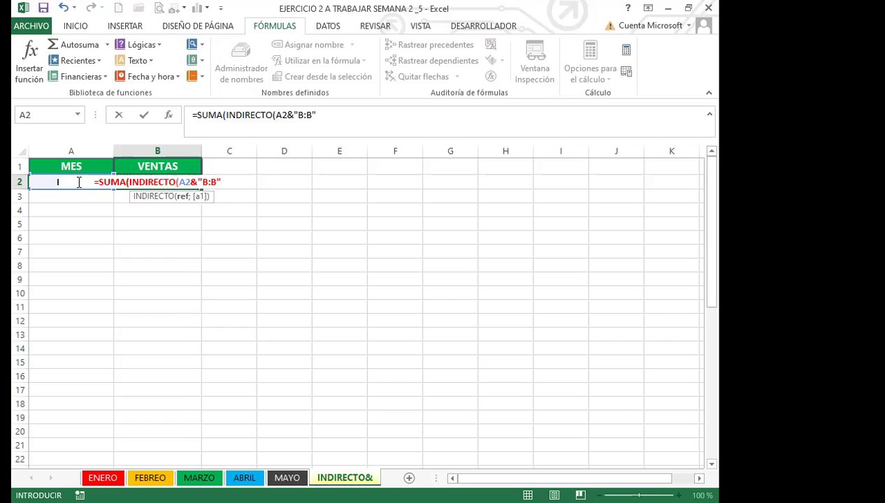
text())
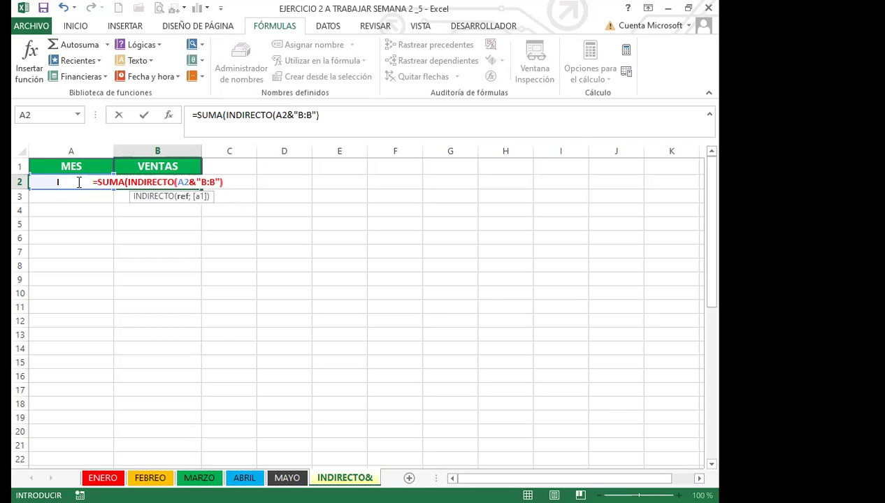
text())
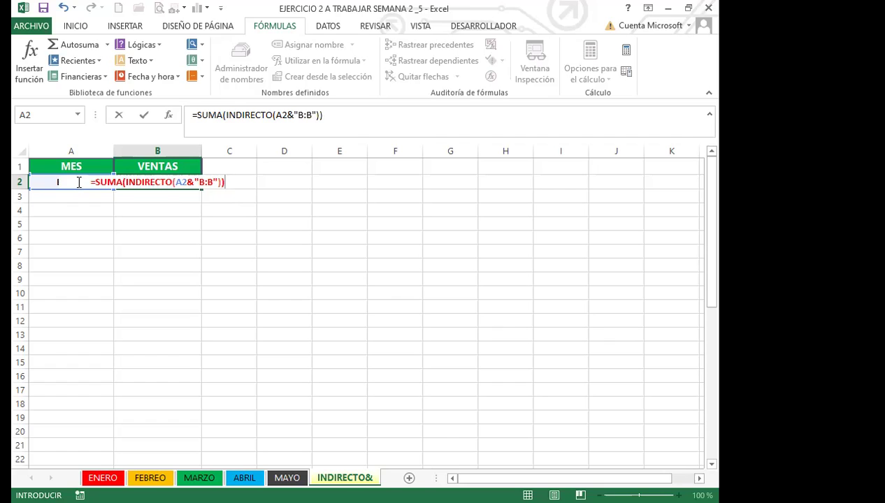
key(Return)
Step: Choose FEBRERO as the month in cell A2 to test the sales formula
click(82, 182)
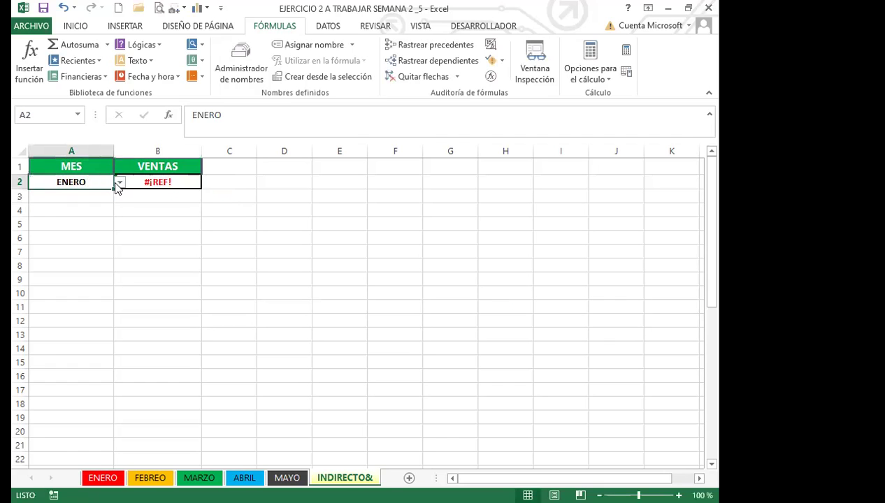
click(119, 183)
click(44, 202)
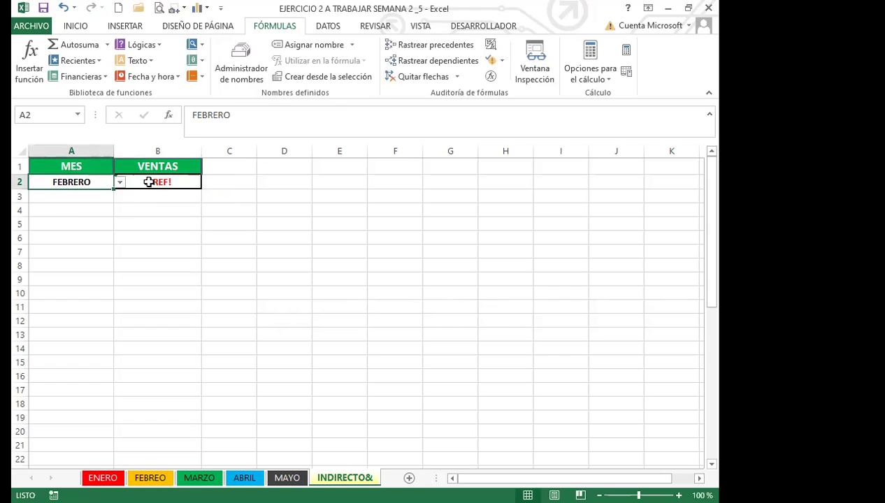
Step: Test the sales formula with ABRIL as the month in cell A2 and view the ENERO sheet's data
click(149, 182)
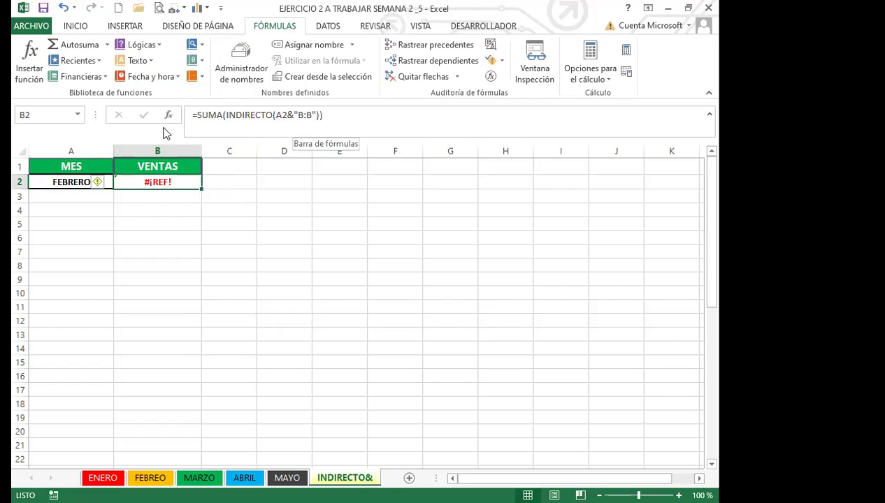
click(68, 223)
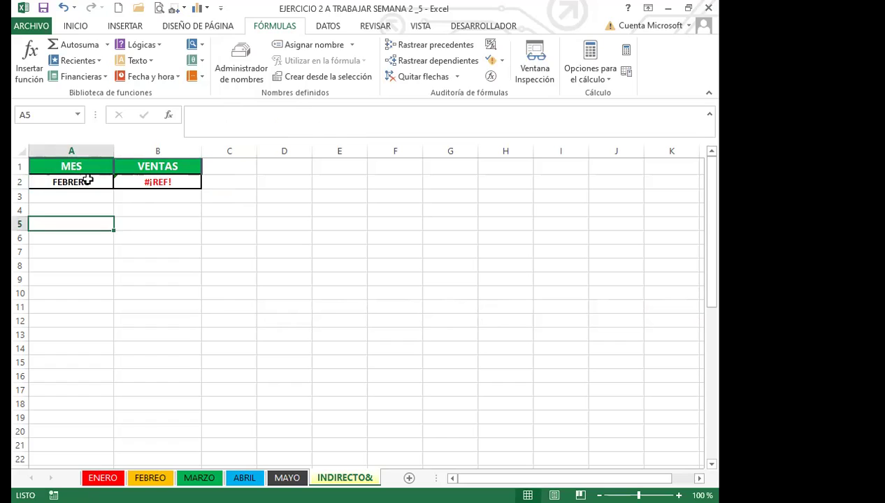
click(87, 180)
click(120, 183)
click(52, 222)
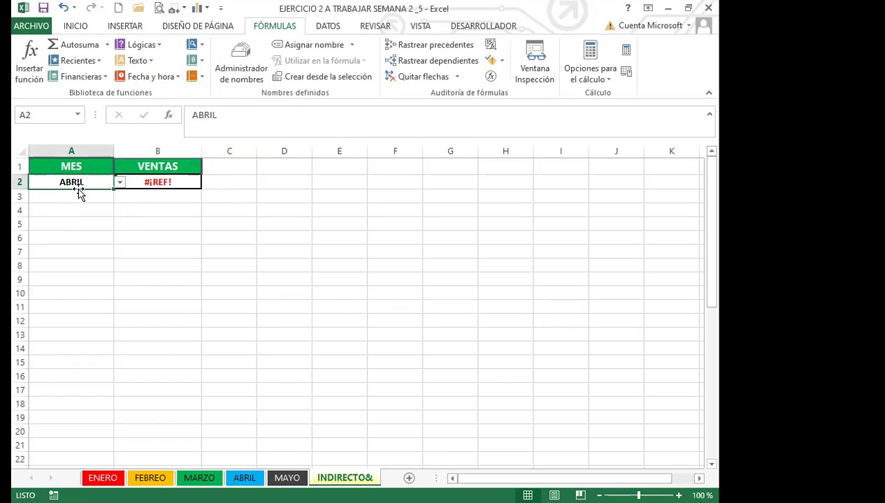
click(276, 291)
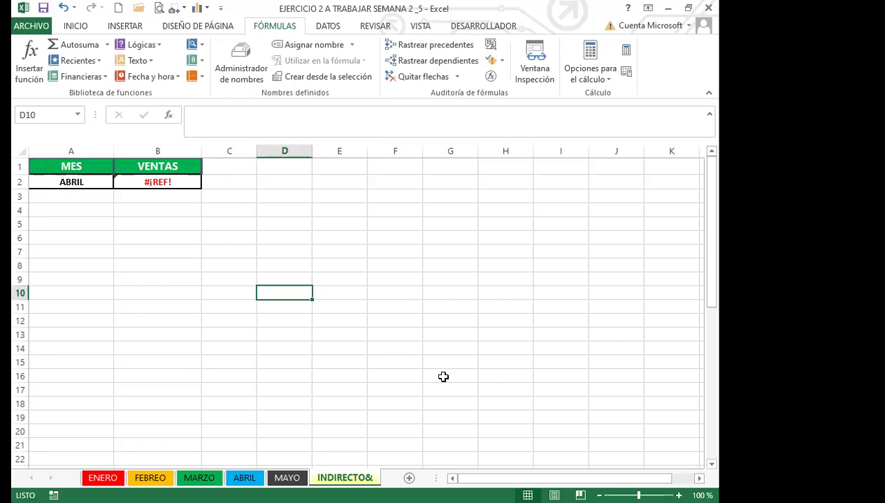
click(396, 334)
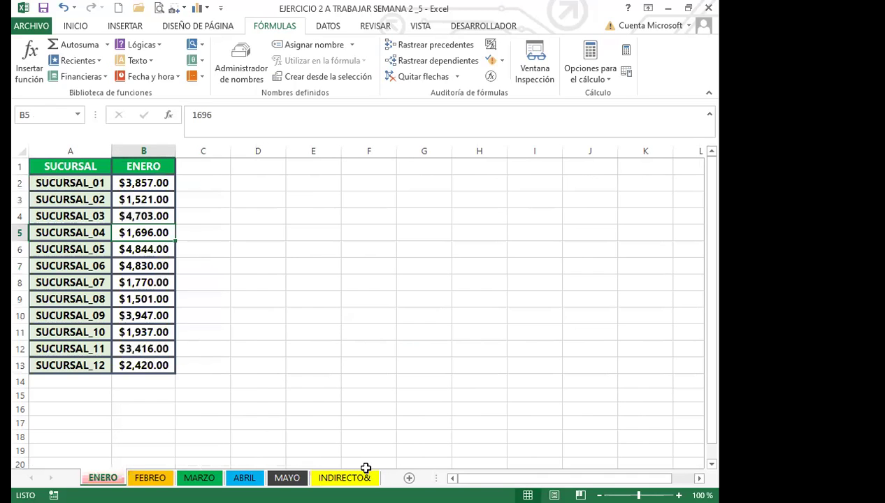
click(365, 476)
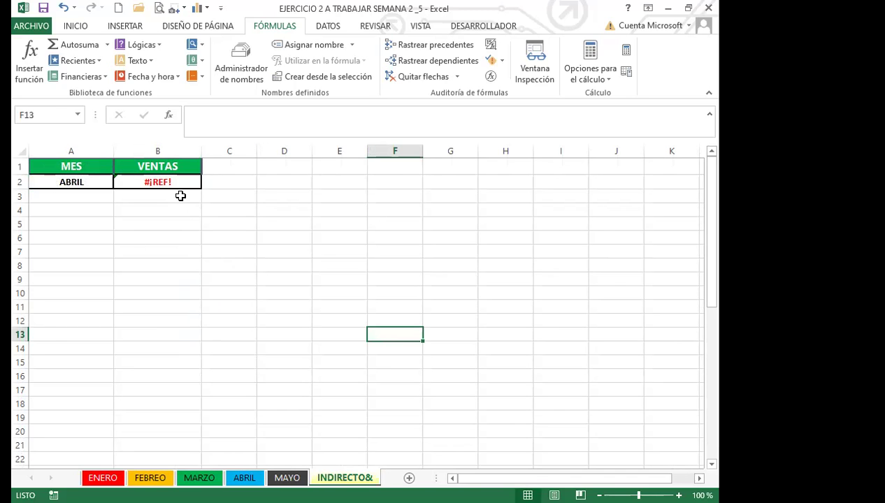
Step: Test the B2 sales formula with FEBRERO and ENERO as the month in cell A2
click(98, 188)
click(119, 183)
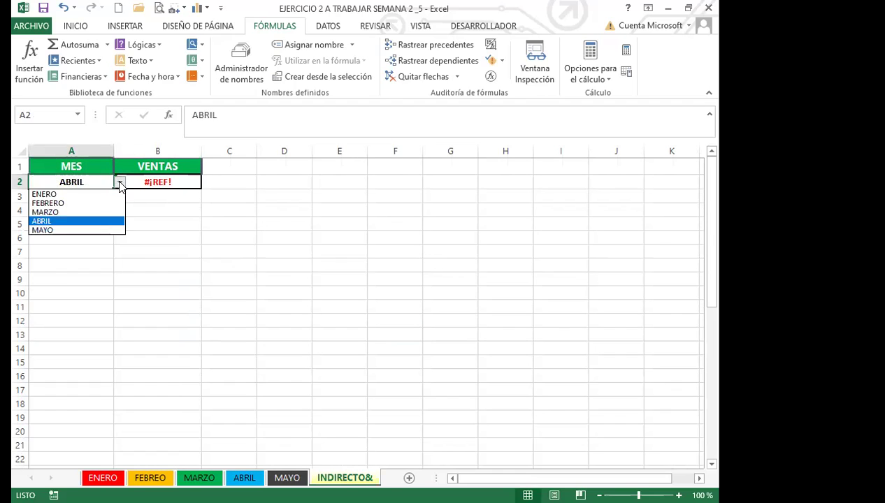
click(49, 203)
click(130, 181)
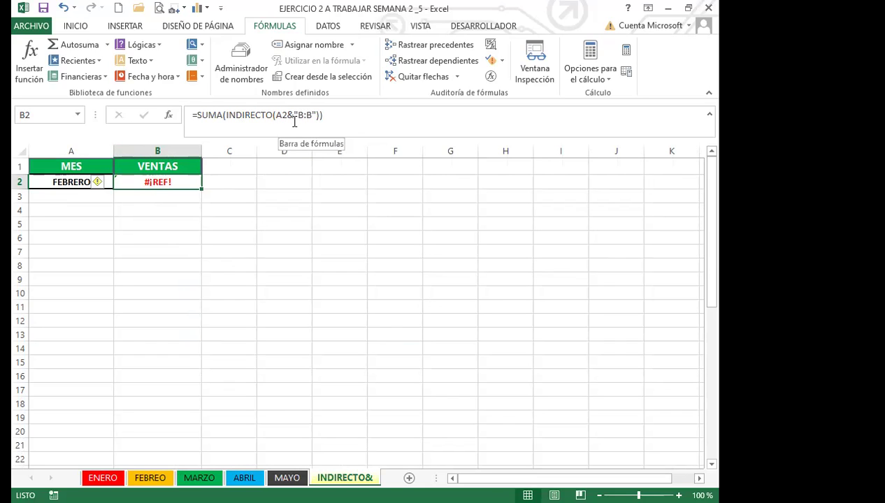
click(70, 181)
click(119, 182)
click(108, 194)
click(163, 182)
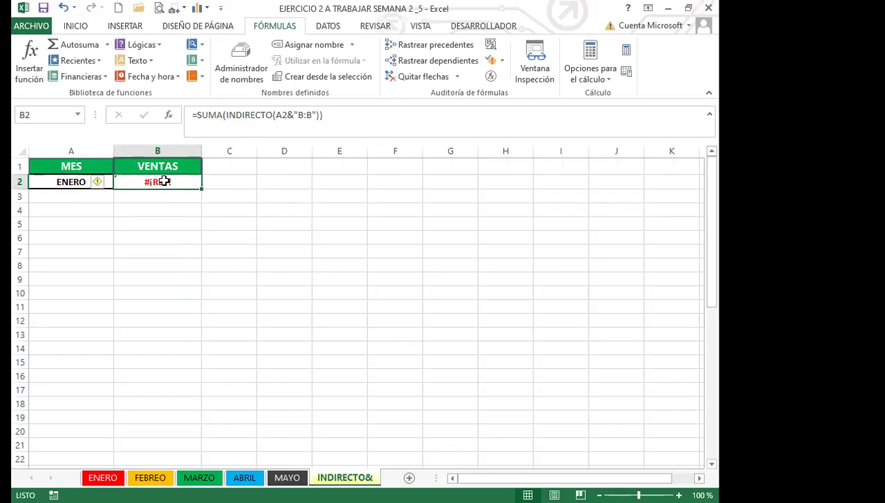
Step: Correct the formula in B2 to =SUMA(INDIRECTO(A2&"!B:B")) by adding the sheet separator before the column range
click(294, 114)
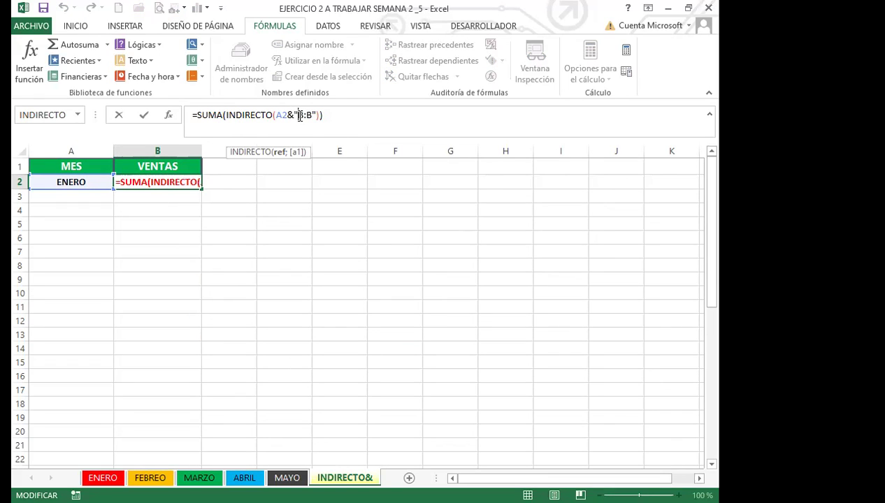
text(!)
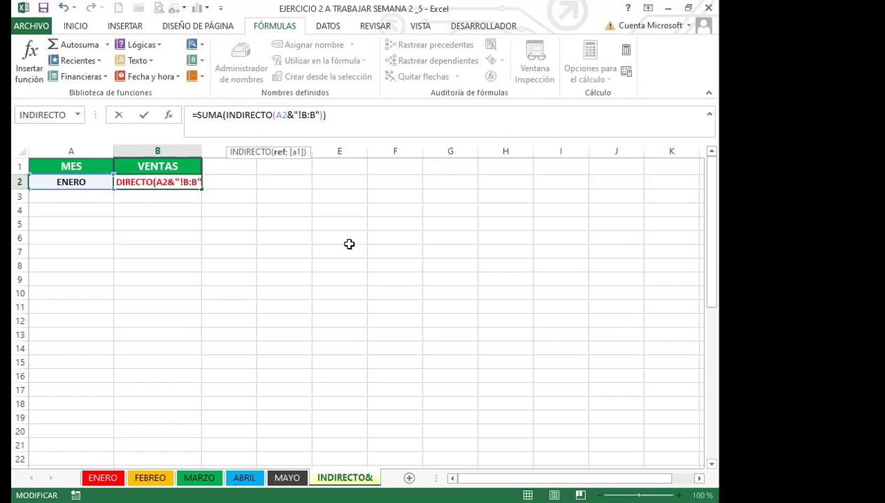
key(Return)
click(155, 181)
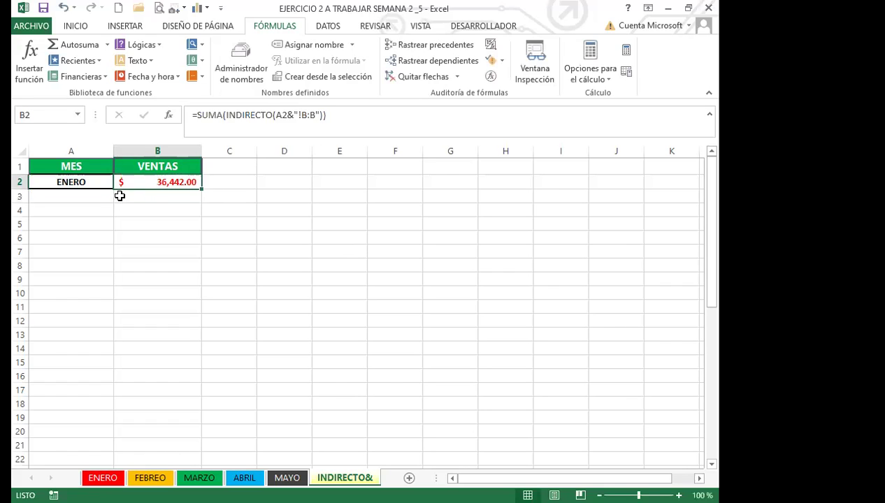
Step: Choose MAYO as the month in A2 and check the result against the sum of B2:B13 on the MAYO sheet
click(83, 182)
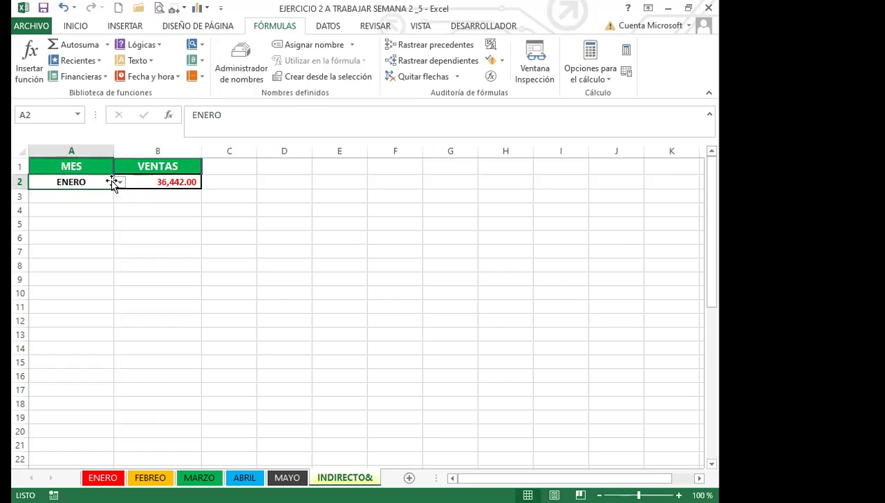
click(120, 182)
click(55, 235)
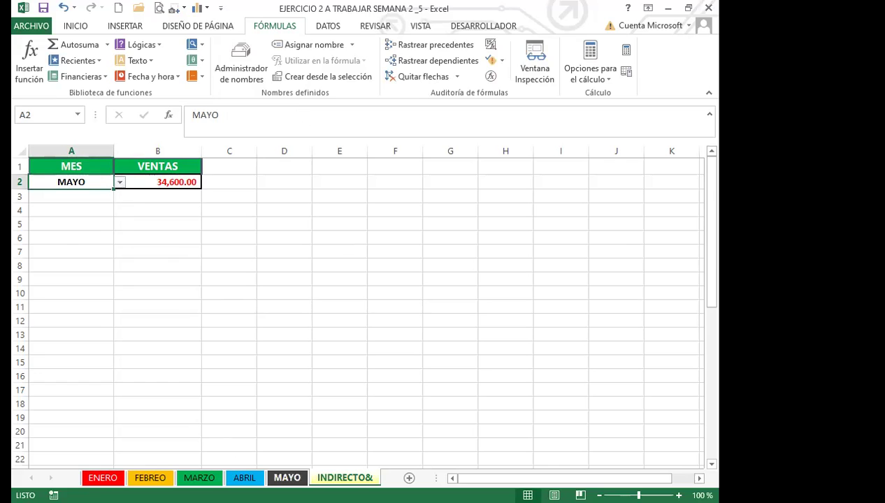
click(286, 478)
drag(168, 185, 157, 367)
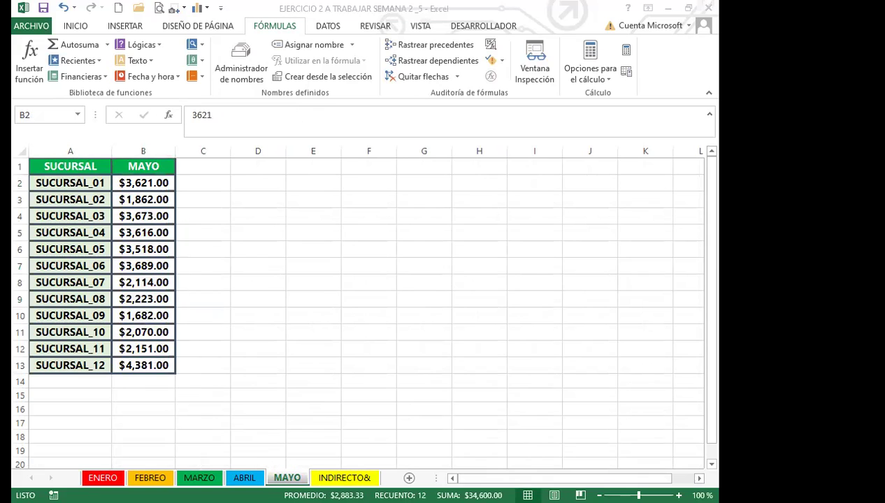
click(333, 477)
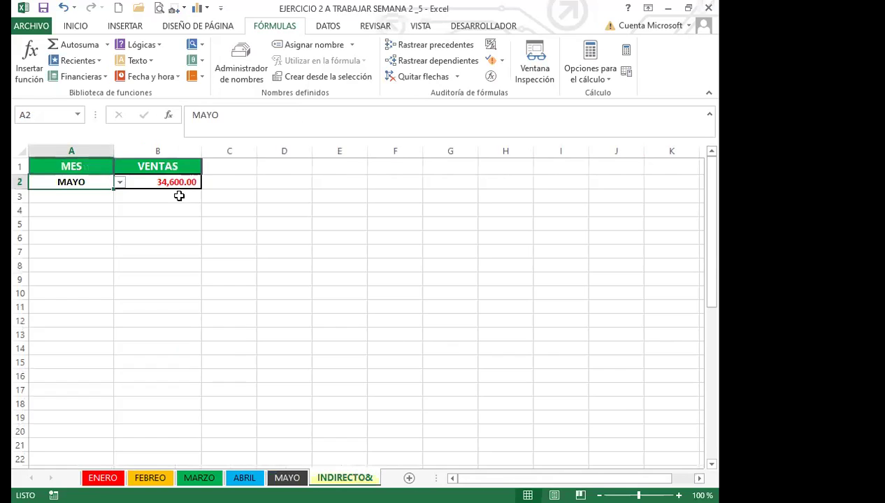
Step: Choose ABRIL as the month in A2 and check the result against the sum of B2:B13 on the ABRIL sheet
click(120, 181)
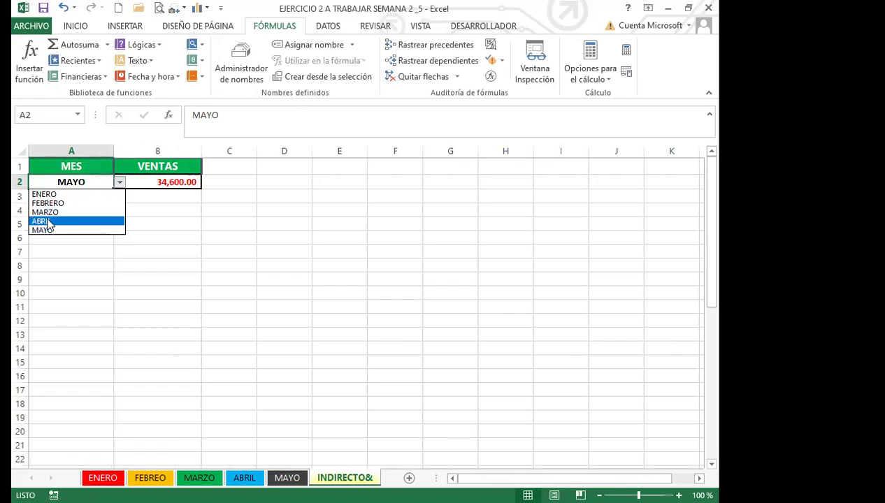
click(48, 221)
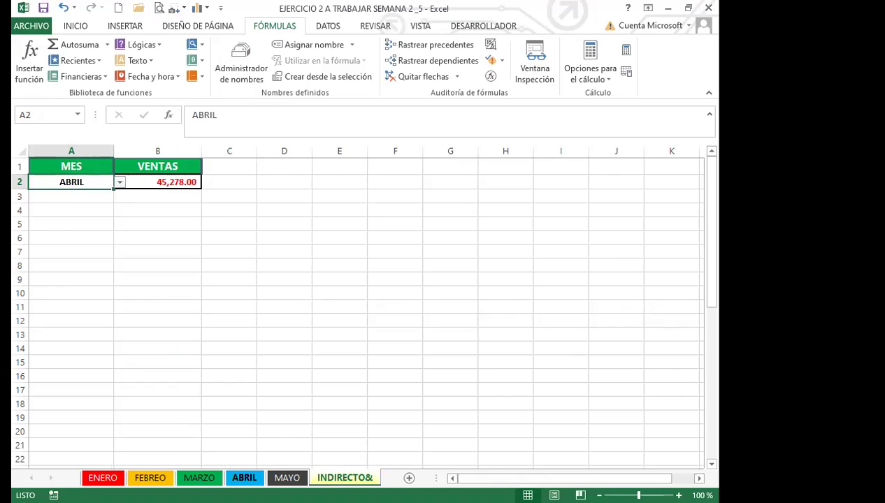
click(244, 478)
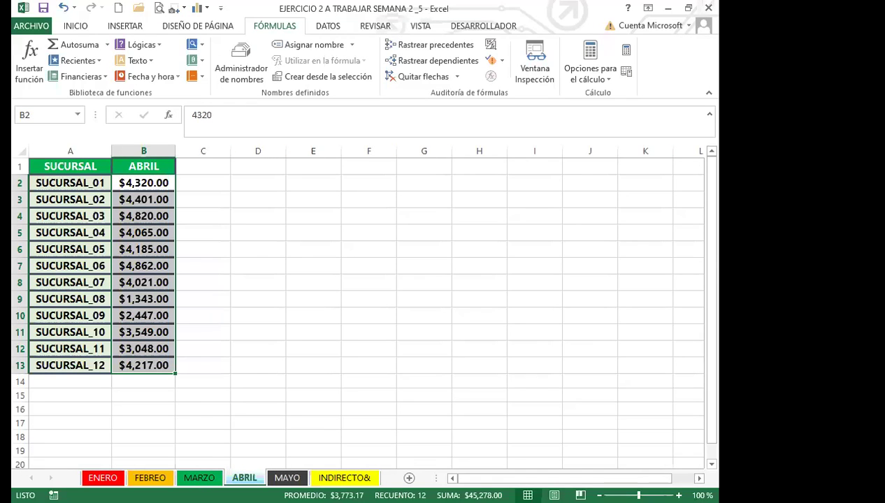
click(345, 477)
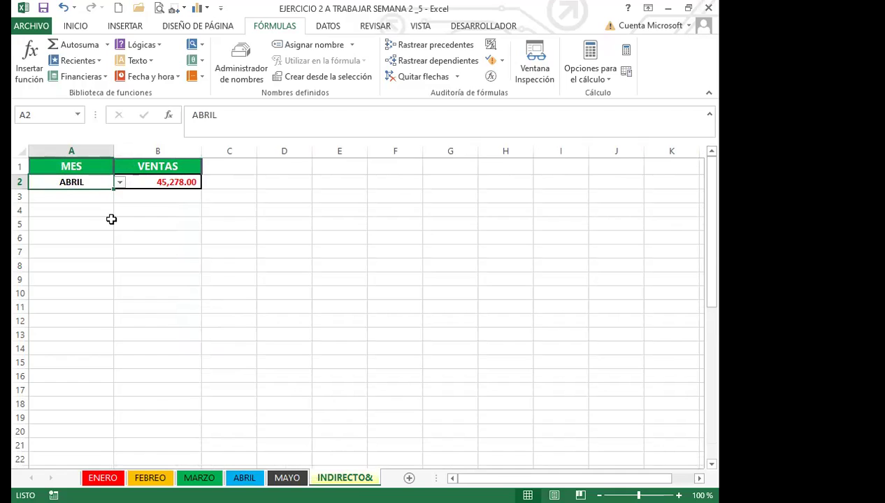
Step: Compare the VENTAS results for FEBRERO and ENERO by choosing each month in cell A2
click(120, 182)
click(66, 203)
click(163, 208)
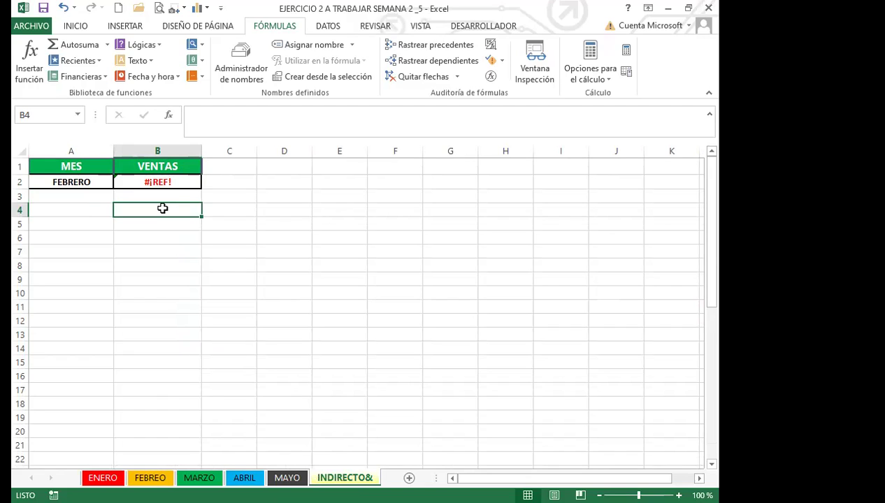
click(94, 182)
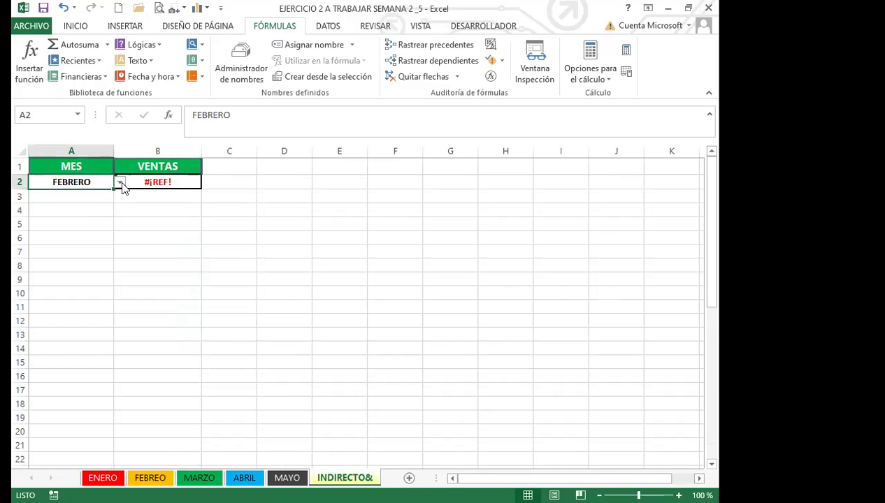
click(119, 182)
click(63, 195)
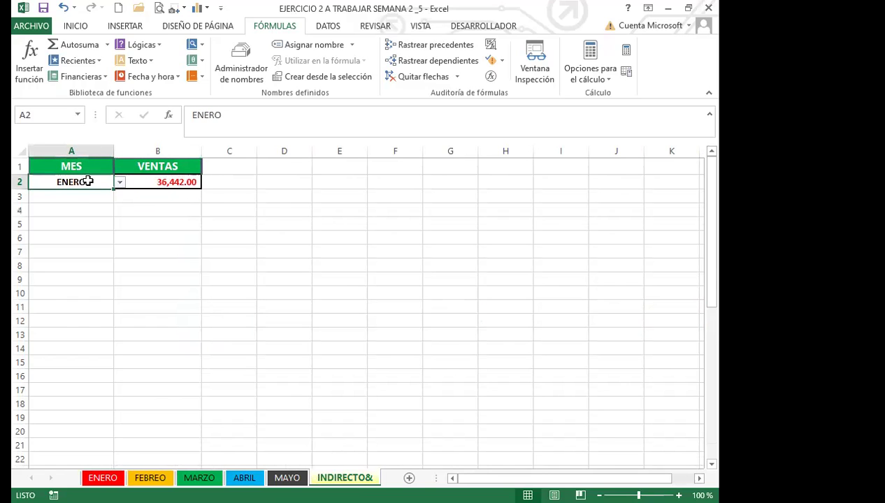
Step: Check the VENTAS result for FEBRERO, MARZO, ABRIL and MAYO by choosing each month in cell A2
click(120, 181)
click(77, 203)
click(119, 182)
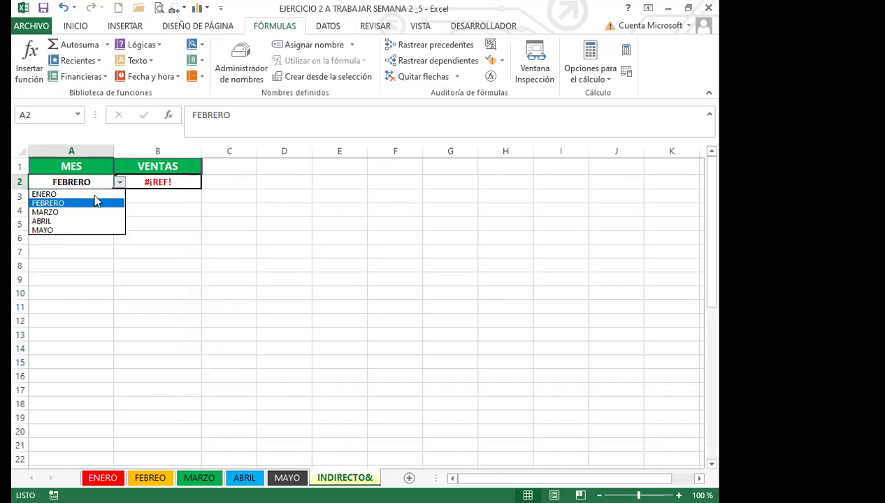
click(58, 212)
click(120, 182)
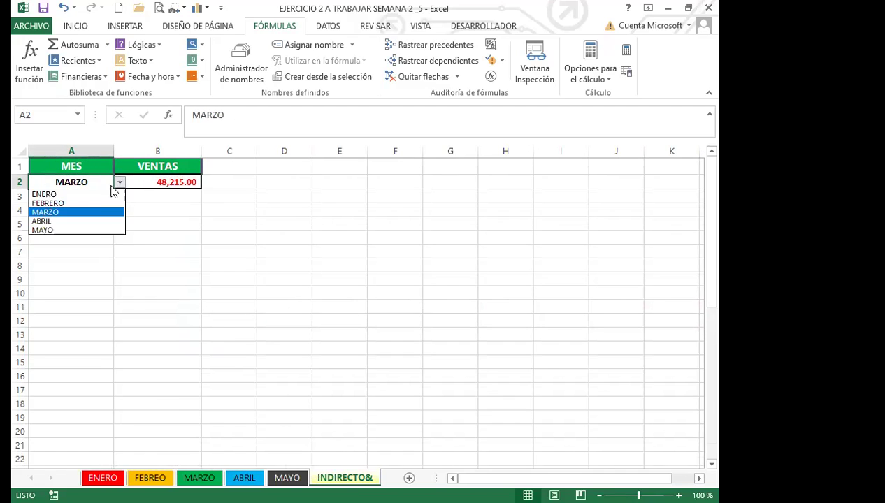
click(50, 221)
click(128, 183)
click(88, 179)
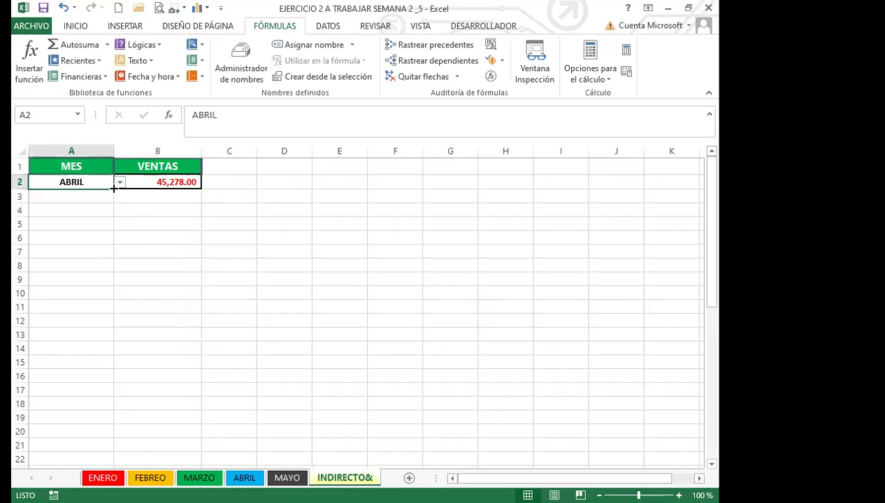
click(120, 182)
click(53, 229)
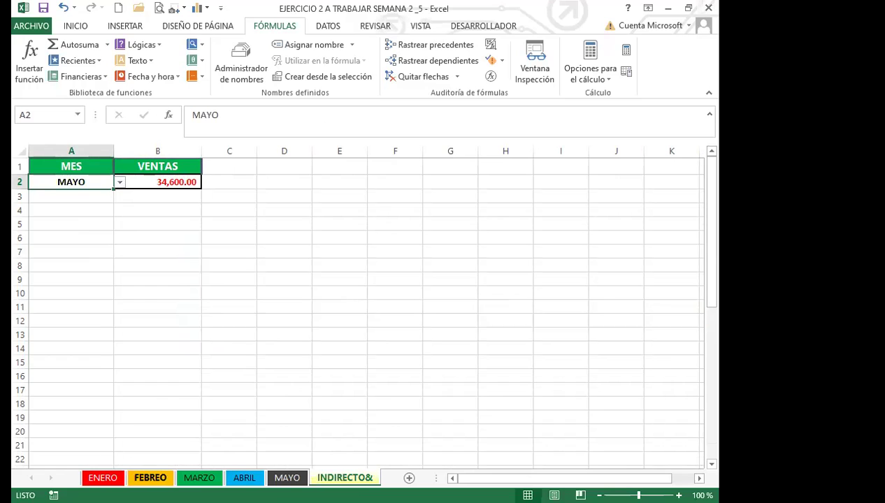
Step: Compare the names of the FEBREO, ABRIL and ENERO sheets with the month headers they contain
click(148, 478)
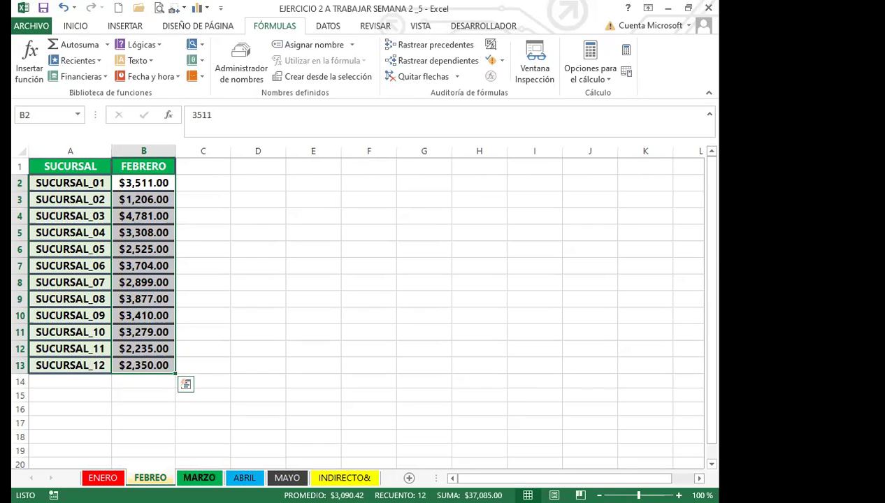
click(244, 477)
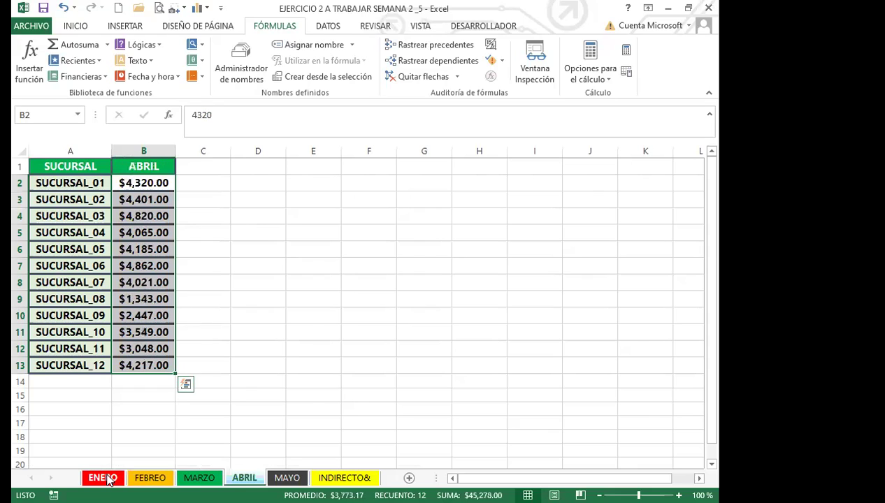
click(108, 480)
click(345, 477)
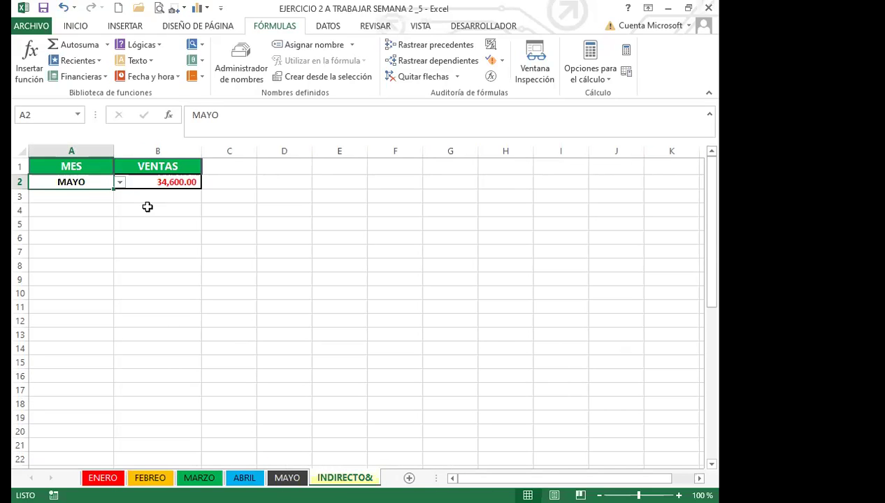
Step: Choose FEBRERO as the month in A2 and rename the FEBREO sheet to FEBRERO
click(119, 182)
click(59, 203)
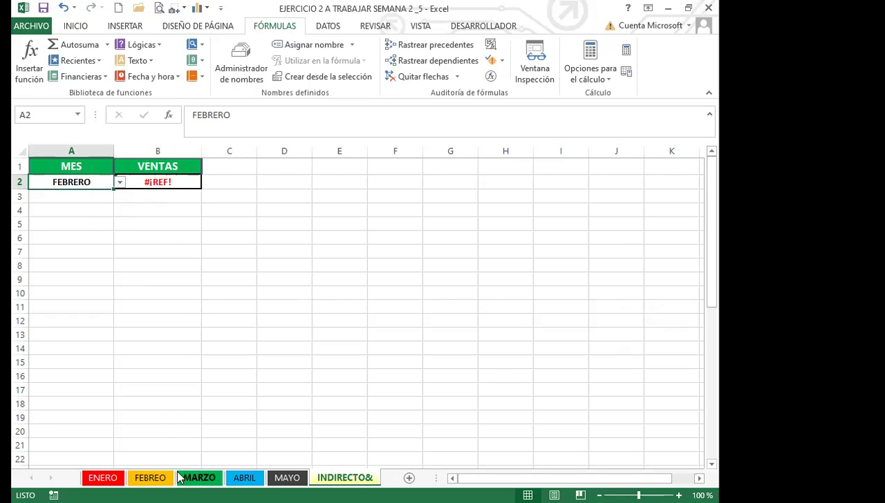
click(151, 478)
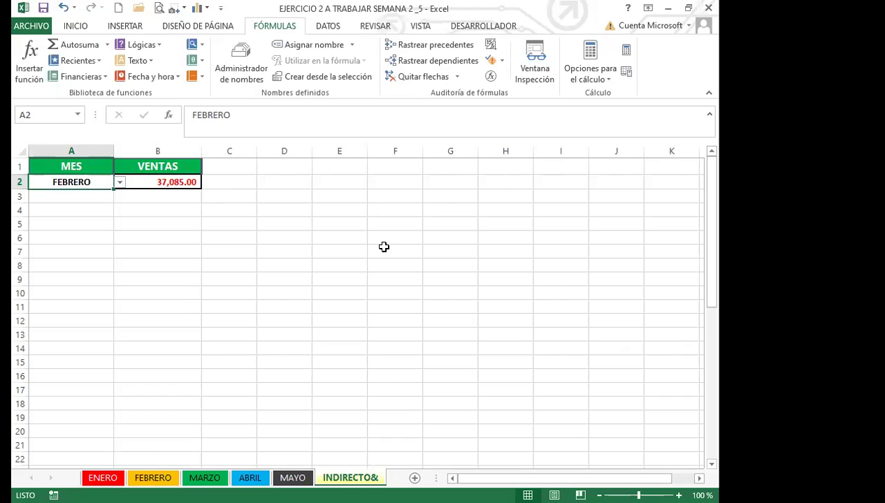
Step: Review the SUMA and INDIRECTO formula in B2 and compare its result with the sum of B2:B13 on the FEBRERO sheet
click(164, 181)
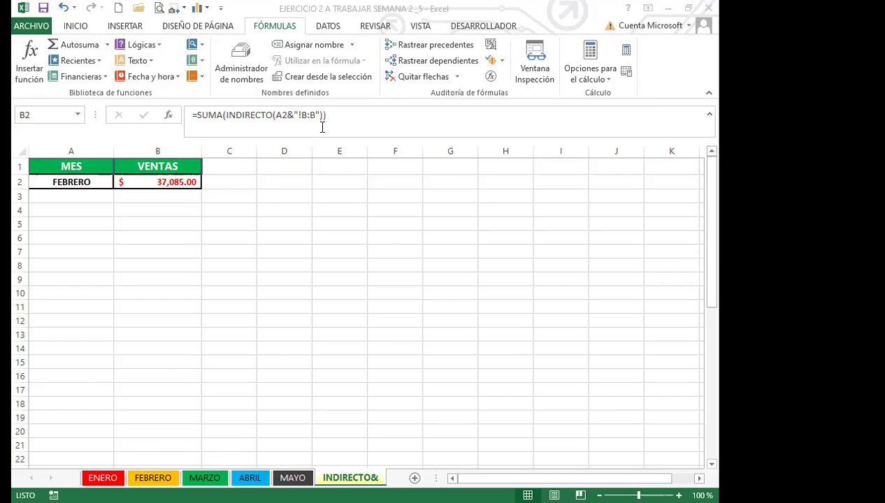
key(ctrl+bracketleft)
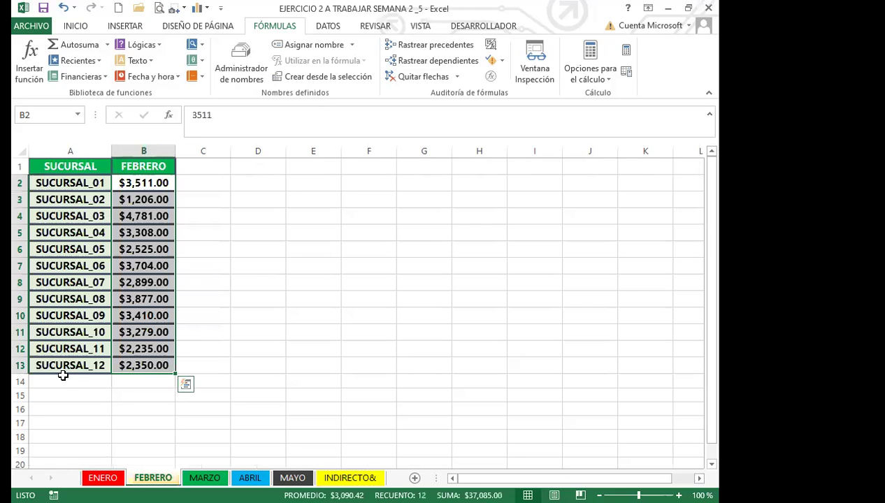
key(F5)
key(Return)
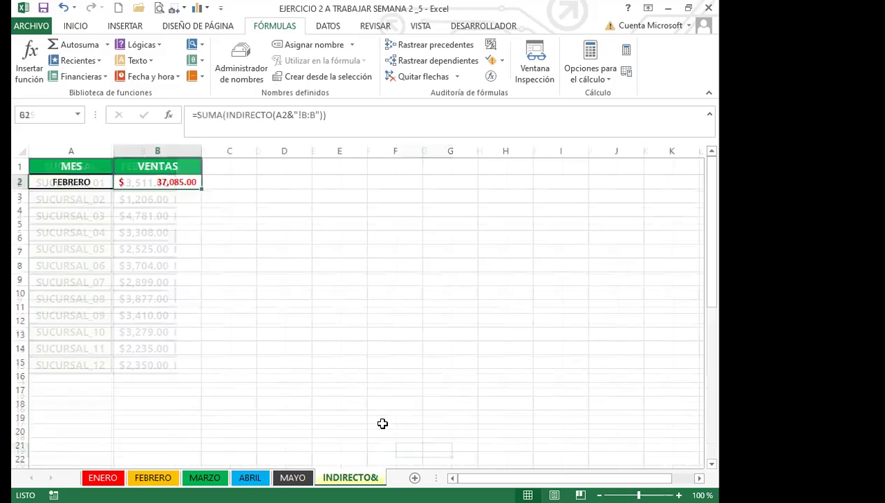
click(196, 238)
click(172, 204)
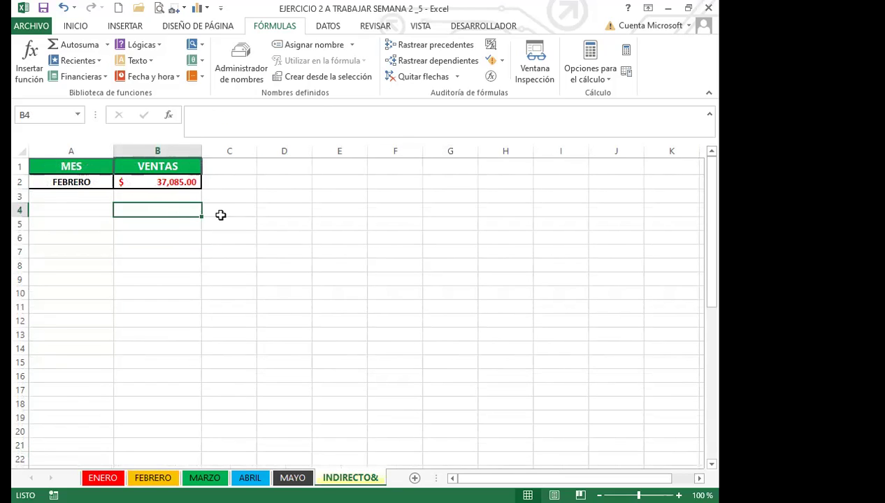